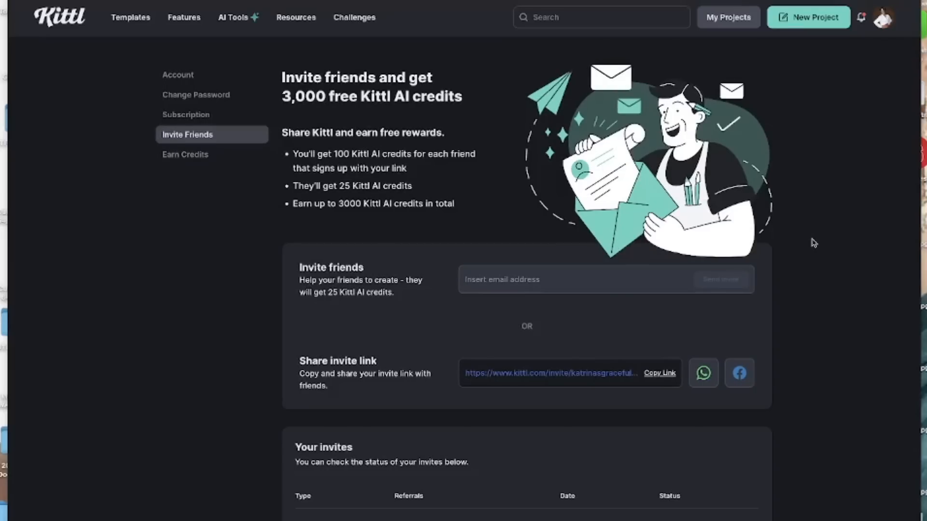
{"action": "scroll", "coordinate": [811, 243], "scroll_direction": "down", "scroll_amount": 1}
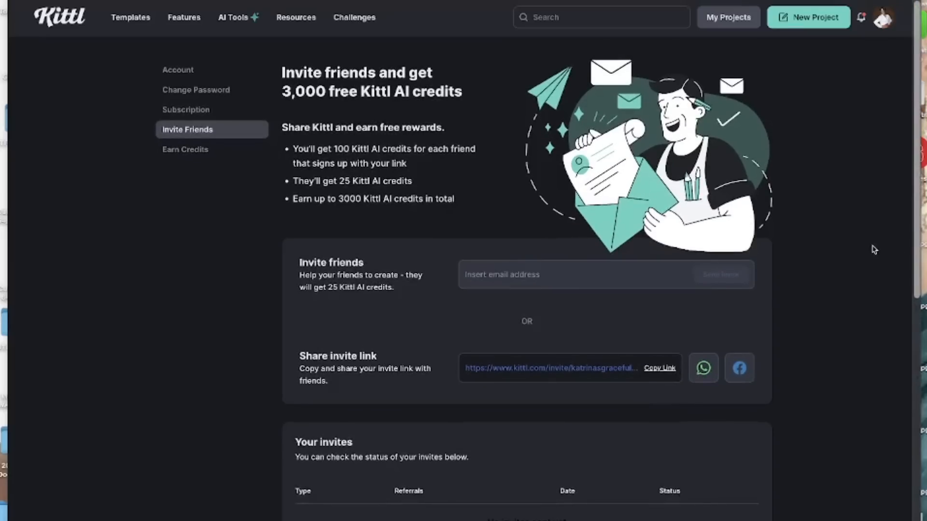
{"action": "scroll", "coordinate": [874, 249], "scroll_direction": "down", "scroll_amount": 1}
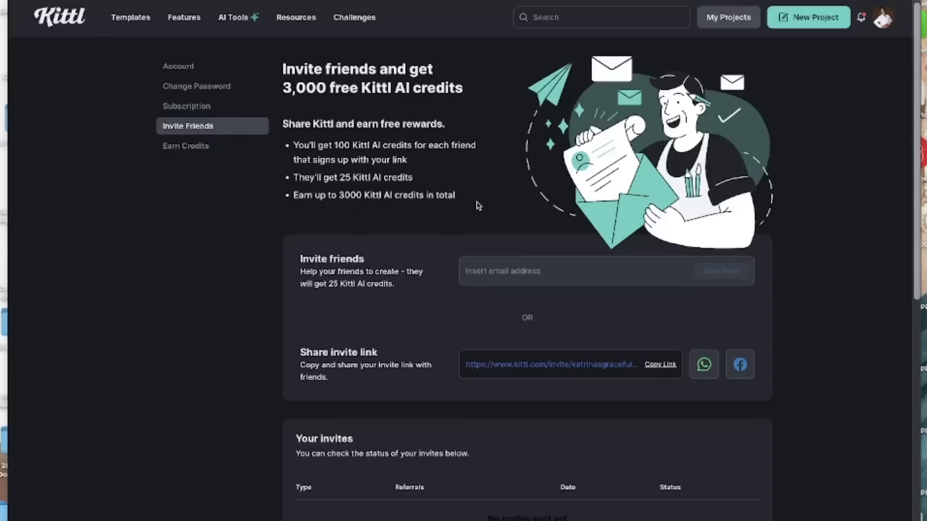
{"action": "scroll", "coordinate": [488, 248], "scroll_direction": "up", "scroll_amount": 1}
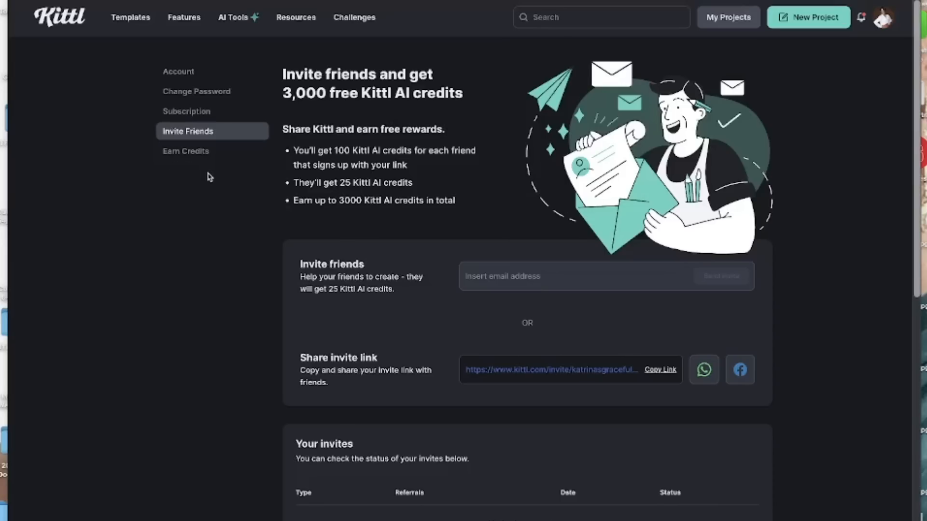
{"action": "scroll", "coordinate": [777, 403], "scroll_direction": "up", "scroll_amount": 1}
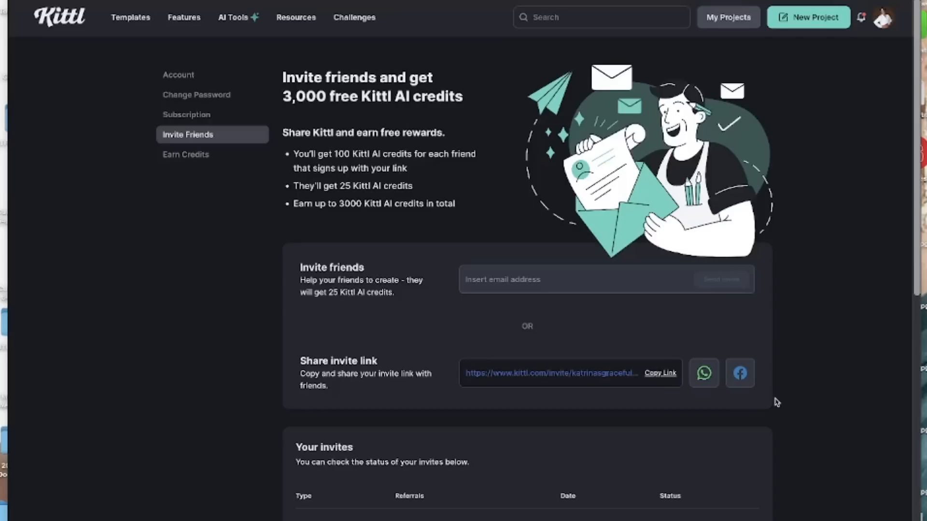
{"action": "scroll", "coordinate": [794, 390], "scroll_direction": "down", "scroll_amount": 1}
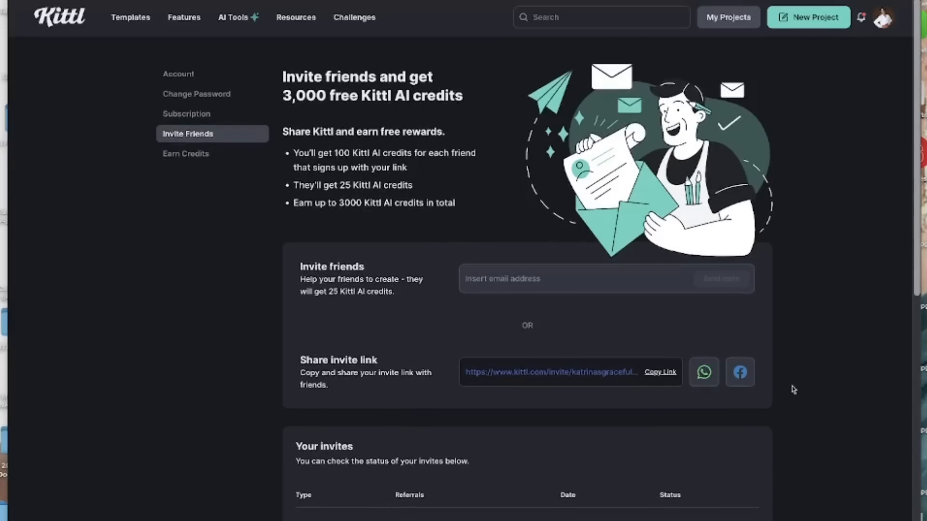
{"action": "scroll", "coordinate": [794, 389], "scroll_direction": "up", "scroll_amount": 1}
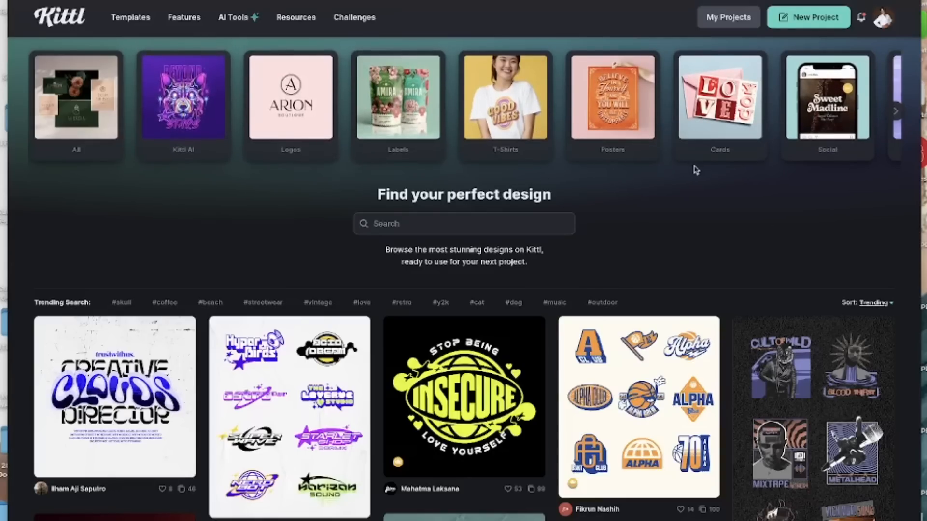
Examine the yearly prices and included features of the Free, Pro, Expert and Business plans.
{"action": "scroll", "coordinate": [681, 174], "scroll_direction": "down", "scroll_amount": 1}
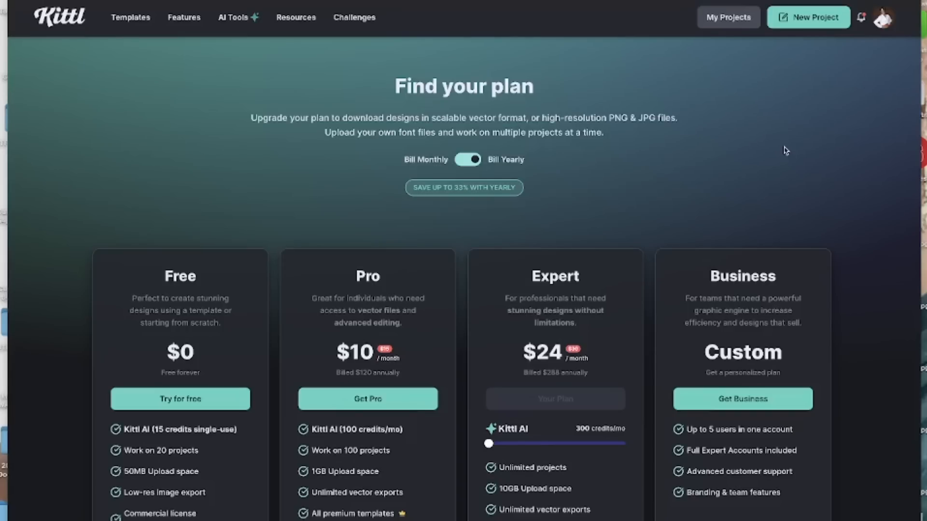
{"action": "scroll", "coordinate": [705, 137], "scroll_direction": "down", "scroll_amount": 4}
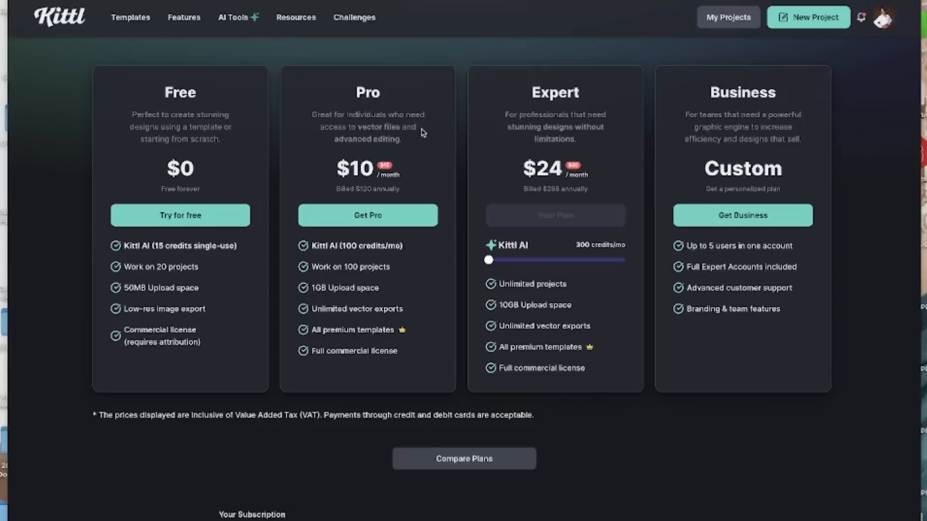
{"action": "scroll", "coordinate": [361, 245], "scroll_direction": "up", "scroll_amount": 1}
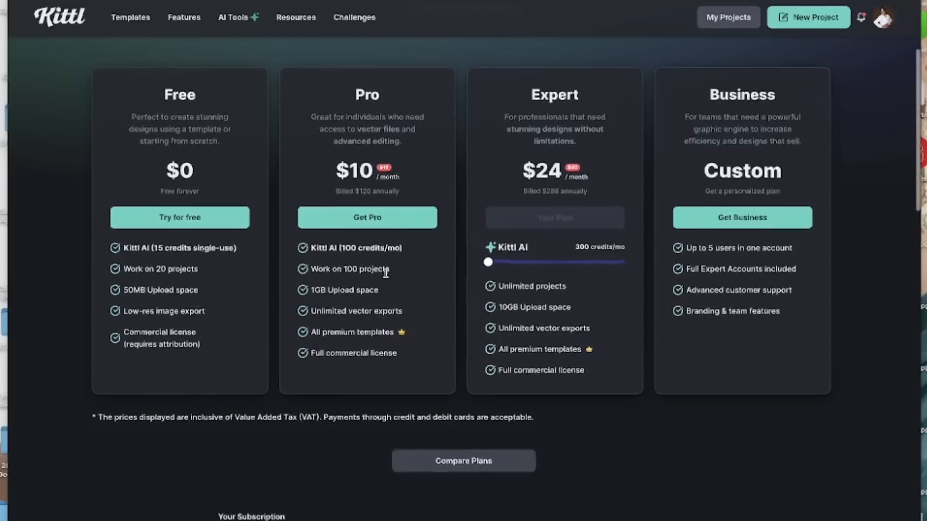
{"action": "scroll", "coordinate": [389, 278], "scroll_direction": "down", "scroll_amount": 1}
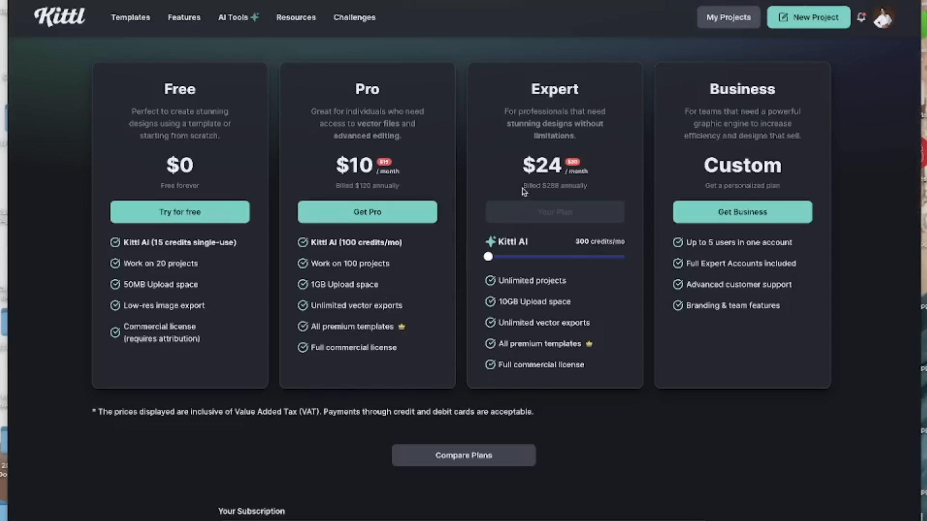
{"action": "scroll", "coordinate": [524, 192], "scroll_direction": "down", "scroll_amount": 2}
{"action": "scroll", "coordinate": [531, 159], "scroll_direction": "up", "scroll_amount": 1}
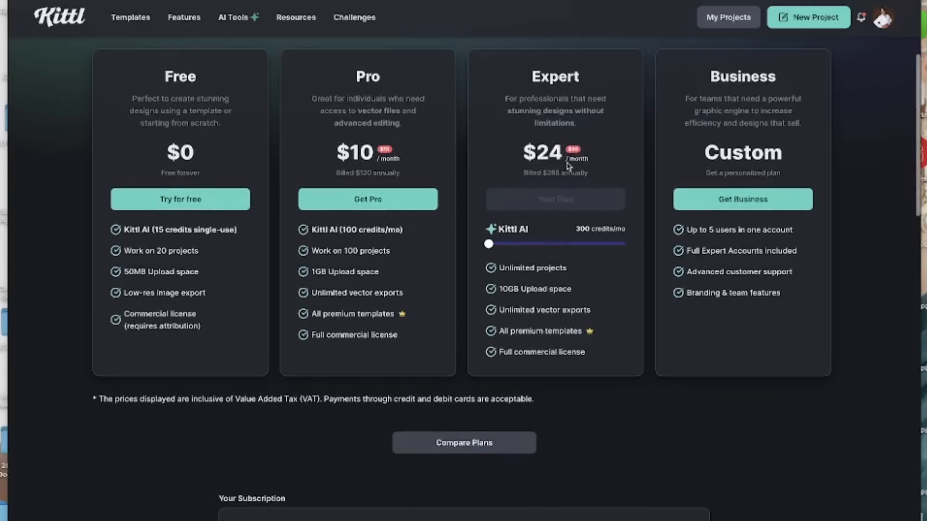
{"action": "scroll", "coordinate": [559, 236], "scroll_direction": "up", "scroll_amount": 3}
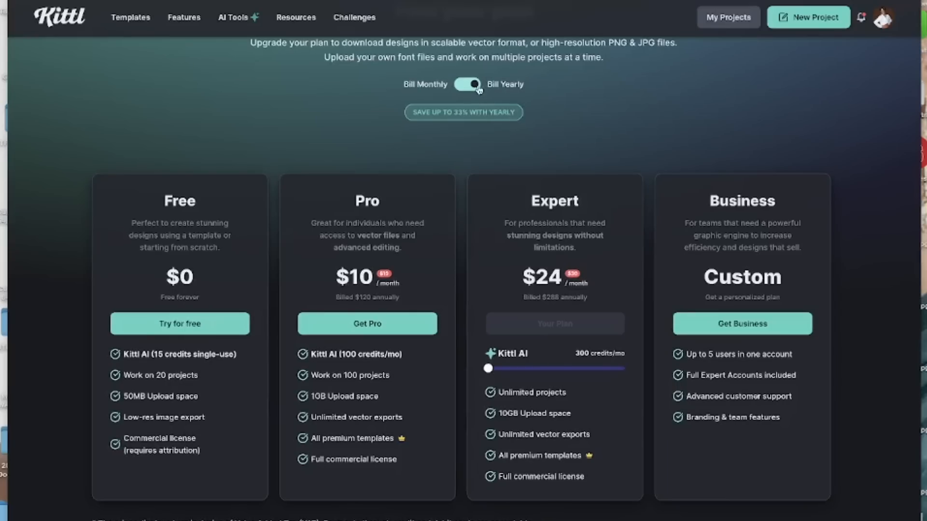
{"action": "scroll", "coordinate": [366, 169], "scroll_direction": "up", "scroll_amount": 1}
{"action": "scroll", "coordinate": [482, 165], "scroll_direction": "down", "scroll_amount": 1}
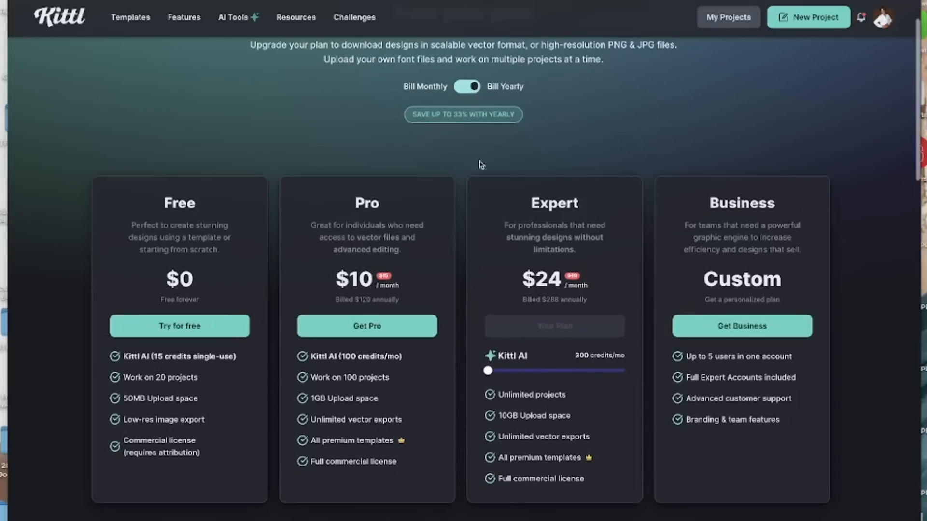
Compare the plan prices under monthly billing and switch the display back to yearly billing.
{"action": "left_click", "coordinate": [467, 87]}
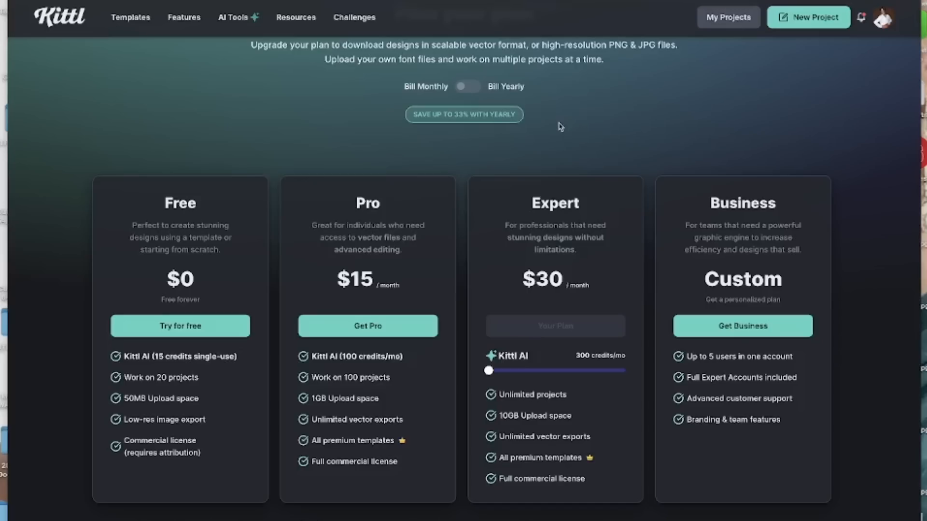
{"action": "left_click", "coordinate": [466, 90]}
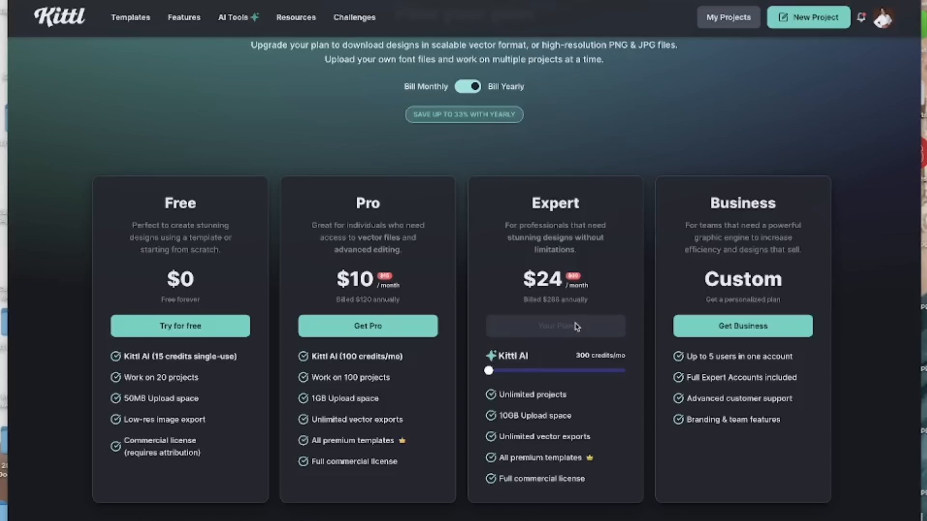
{"action": "scroll", "coordinate": [576, 327], "scroll_direction": "down", "scroll_amount": 1}
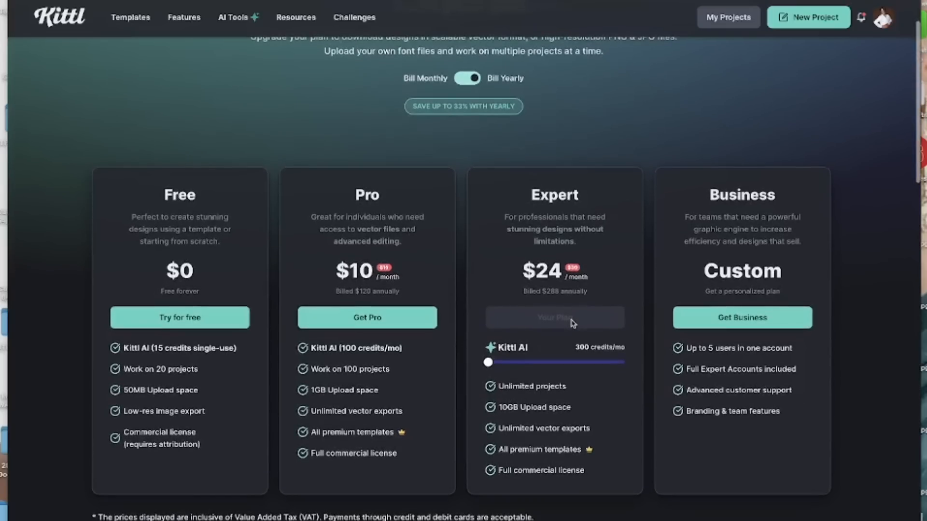
{"action": "scroll", "coordinate": [572, 324], "scroll_direction": "up", "scroll_amount": 2}
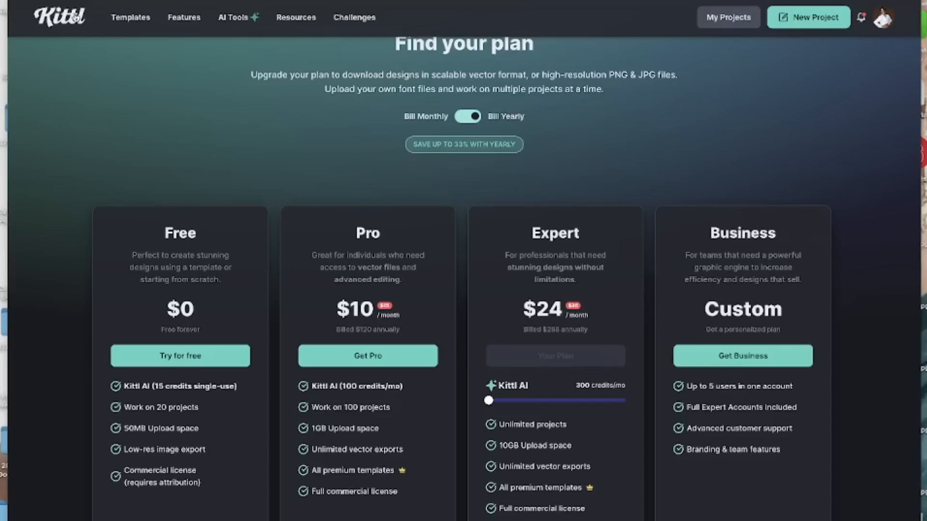
Return to the template gallery and show only the T-Shirts designs.
{"action": "left_click", "coordinate": [77, 17]}
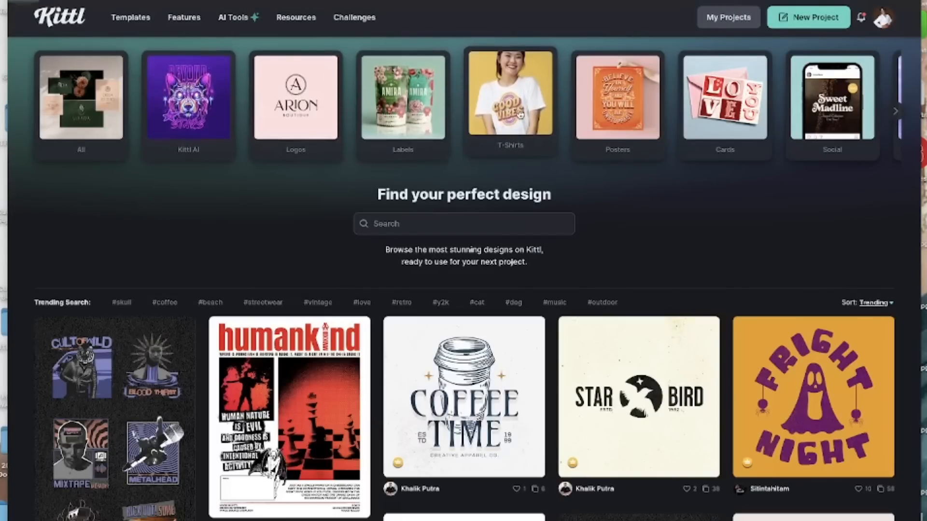
{"action": "left_click", "coordinate": [520, 115]}
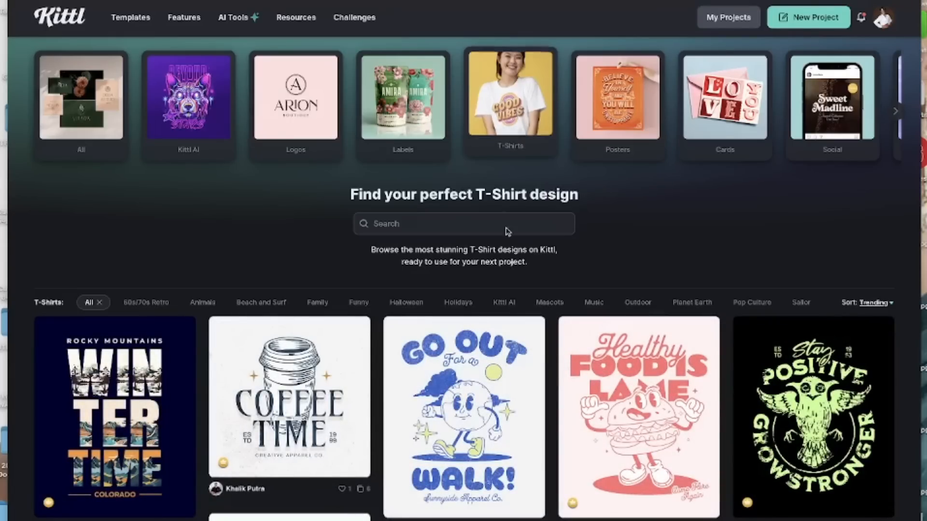
Browse the trending T-shirt templates to examine the range of available designs.
{"action": "scroll", "coordinate": [483, 381], "scroll_direction": "down", "scroll_amount": 3}
{"action": "scroll", "coordinate": [483, 381], "scroll_direction": "down", "scroll_amount": 4}
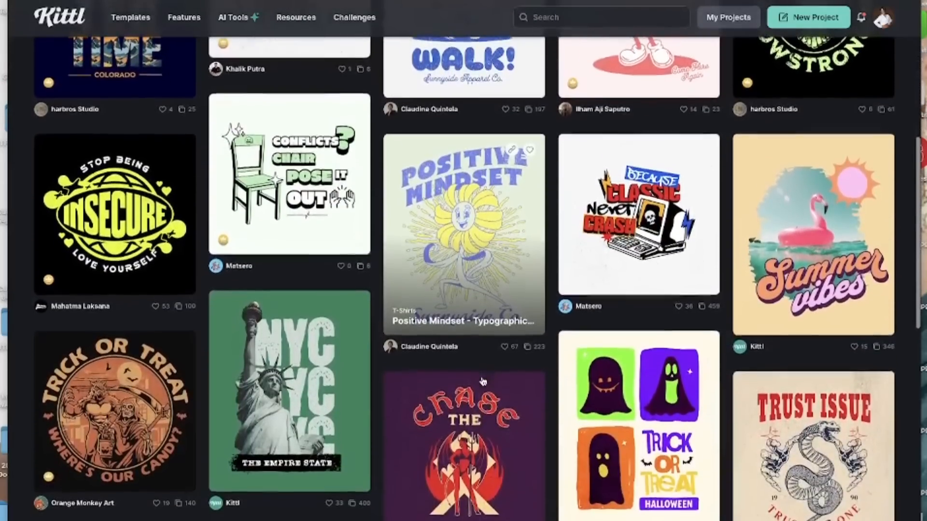
{"action": "scroll", "coordinate": [482, 382], "scroll_direction": "down", "scroll_amount": 6}
{"action": "scroll", "coordinate": [483, 382], "scroll_direction": "down", "scroll_amount": 6}
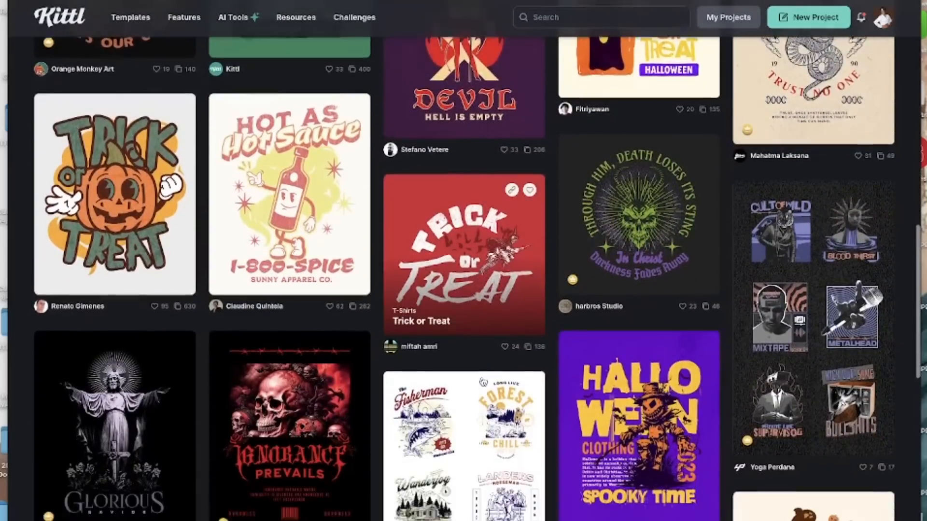
{"action": "scroll", "coordinate": [482, 381], "scroll_direction": "down", "scroll_amount": 5}
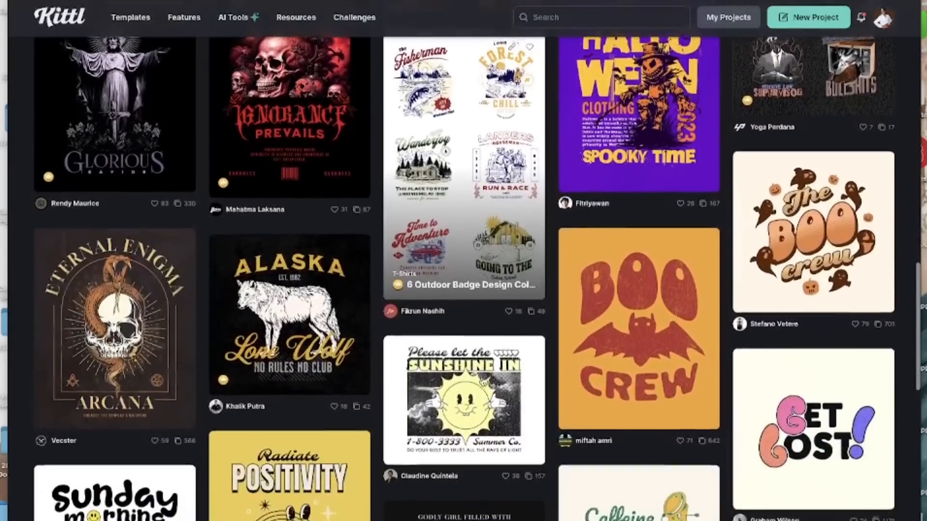
{"action": "scroll", "coordinate": [482, 381], "scroll_direction": "down", "scroll_amount": 4}
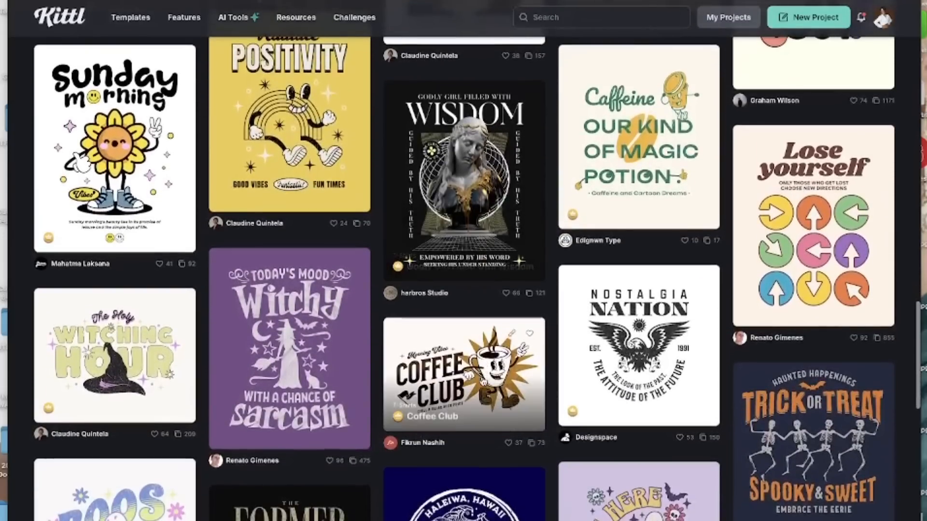
{"action": "scroll", "coordinate": [483, 383], "scroll_direction": "down", "scroll_amount": 3}
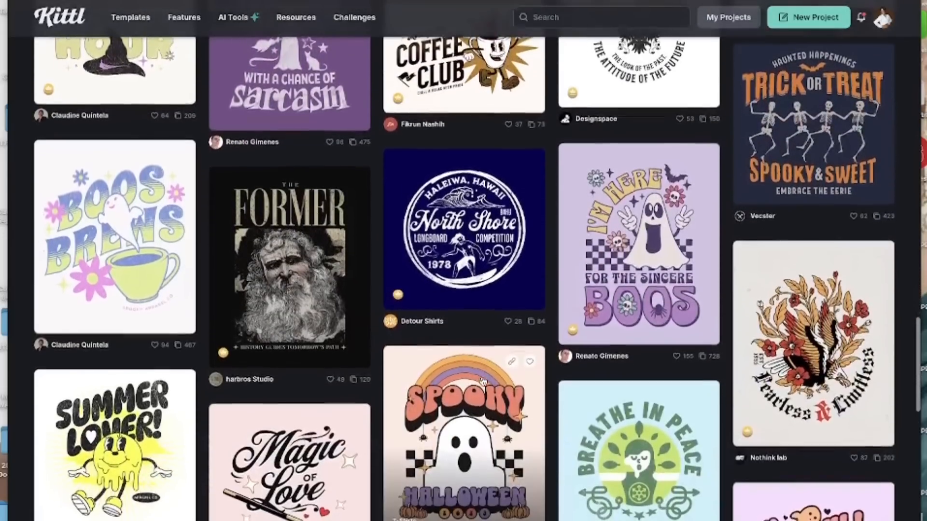
{"action": "scroll", "coordinate": [483, 382], "scroll_direction": "down", "scroll_amount": 15}
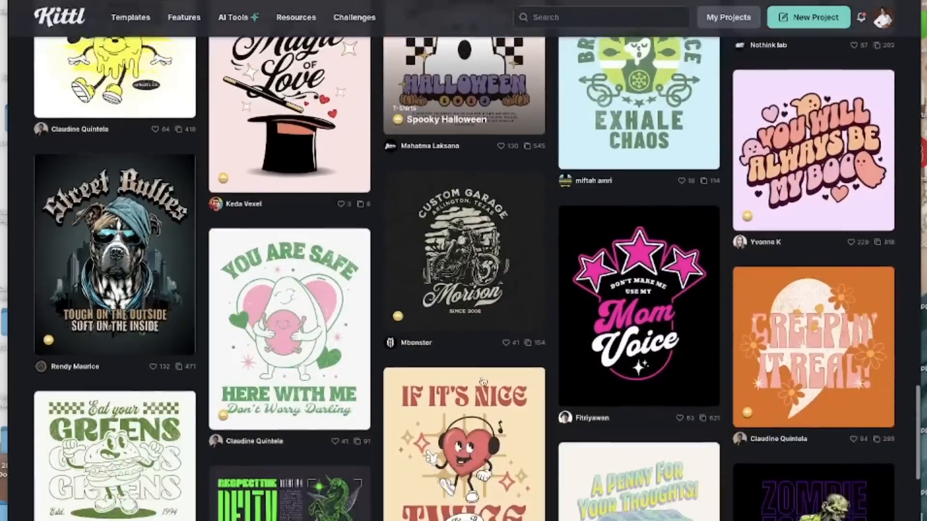
{"action": "scroll", "coordinate": [482, 382], "scroll_direction": "down", "scroll_amount": 15}
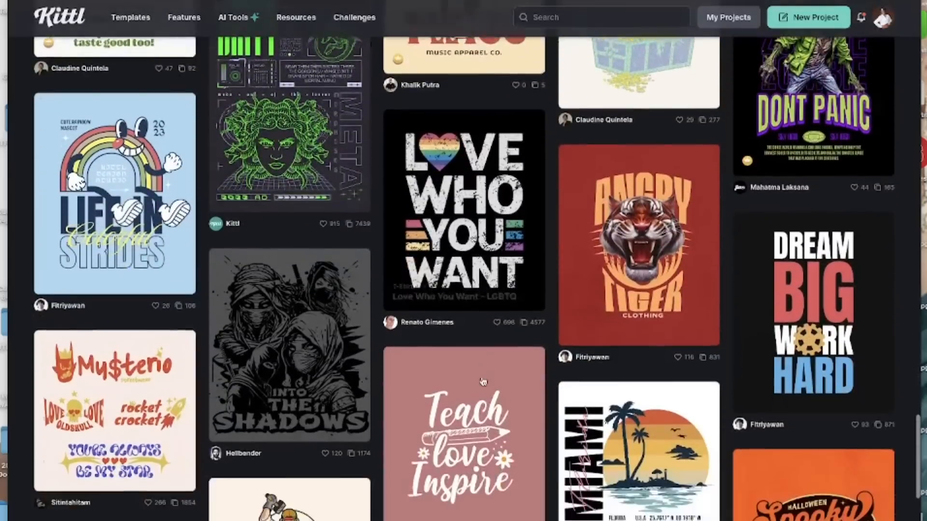
{"action": "scroll", "coordinate": [482, 382], "scroll_direction": "down", "scroll_amount": 1}
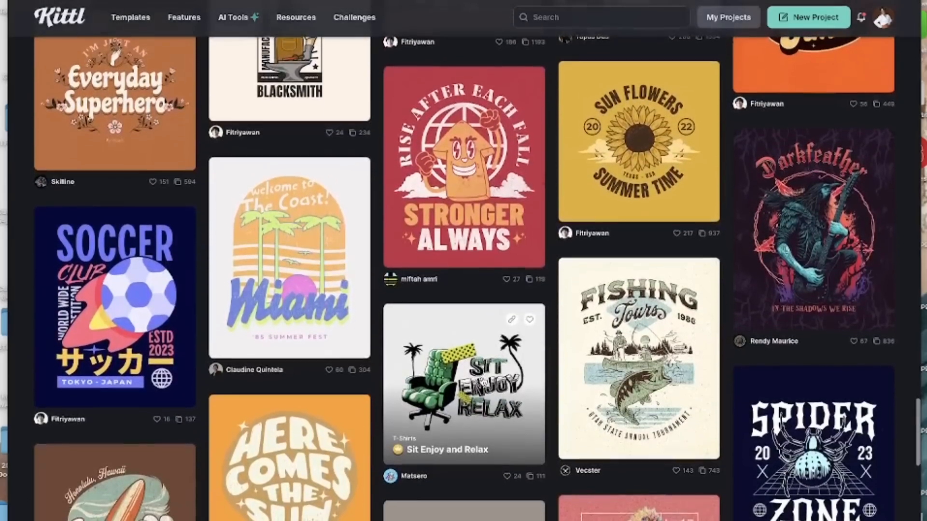
{"action": "scroll", "coordinate": [483, 382], "scroll_direction": "up", "scroll_amount": 8}
{"action": "scroll", "coordinate": [483, 382], "scroll_direction": "up", "scroll_amount": 15}
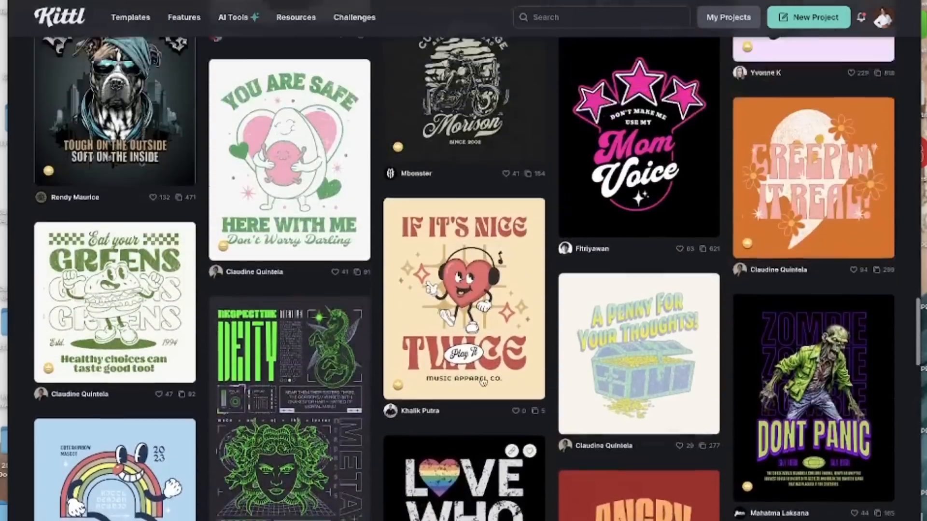
{"action": "scroll", "coordinate": [483, 381], "scroll_direction": "up", "scroll_amount": 1}
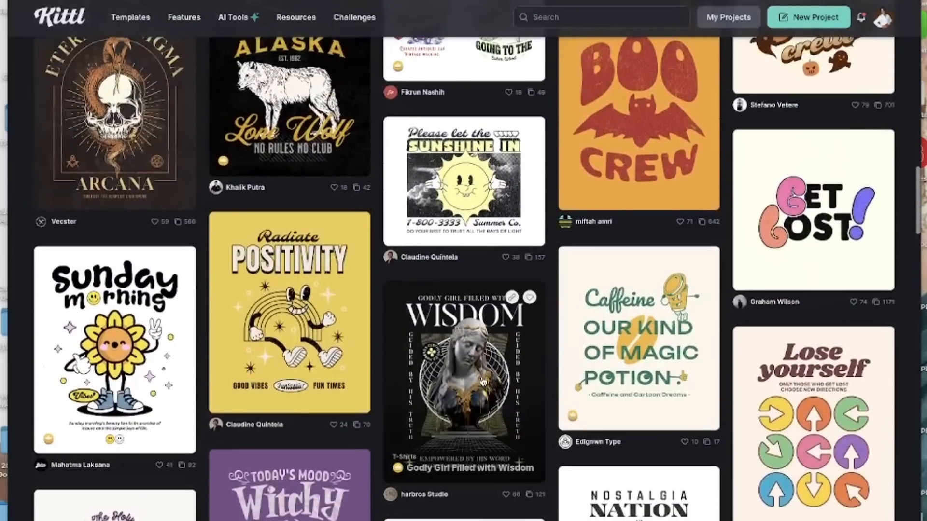
{"action": "scroll", "coordinate": [483, 382], "scroll_direction": "up", "scroll_amount": 8}
{"action": "scroll", "coordinate": [483, 382], "scroll_direction": "up", "scroll_amount": 5}
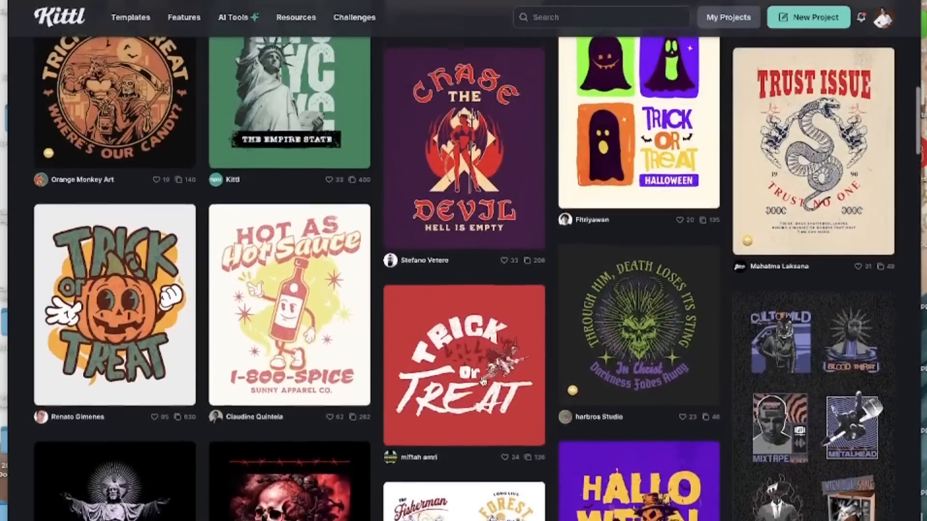
{"action": "scroll", "coordinate": [147, 319], "scroll_direction": "up", "scroll_amount": 10}
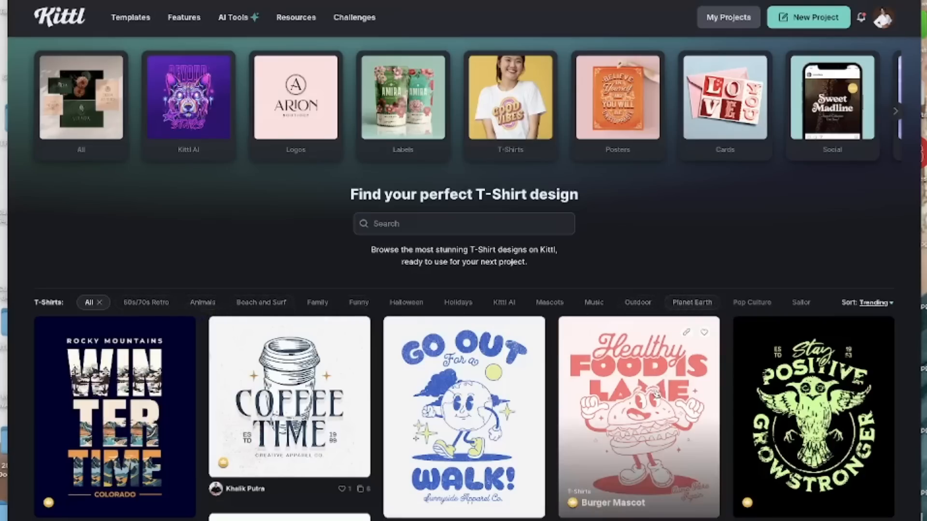
Like the Winter Time T-shirt template in the gallery.
{"action": "scroll", "coordinate": [586, 471], "scroll_direction": "down", "scroll_amount": 2}
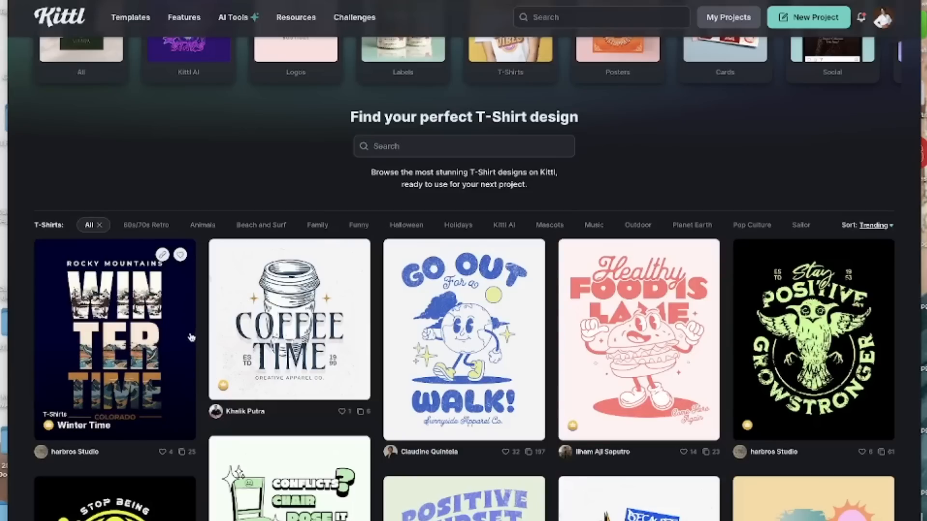
{"action": "left_click", "coordinate": [181, 263]}
Browse the trending T-shirt templates and the designs under the Kittl AI filter.
{"action": "scroll", "coordinate": [241, 396], "scroll_direction": "down", "scroll_amount": 2}
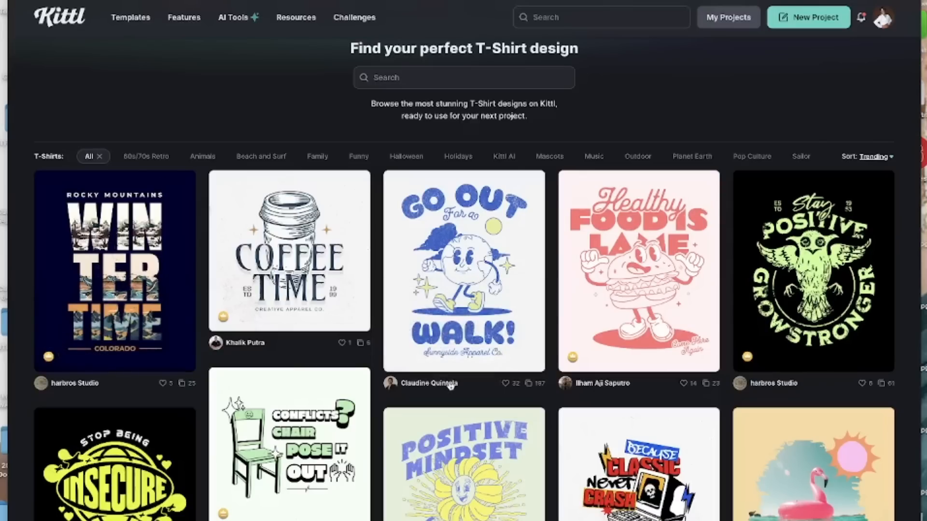
{"action": "scroll", "coordinate": [451, 384], "scroll_direction": "down", "scroll_amount": 10}
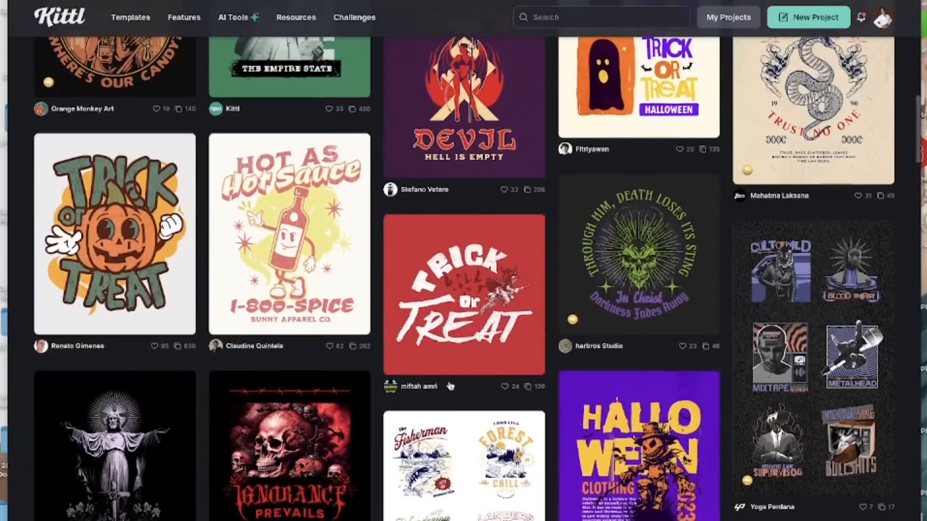
{"action": "scroll", "coordinate": [450, 385], "scroll_direction": "down", "scroll_amount": 8}
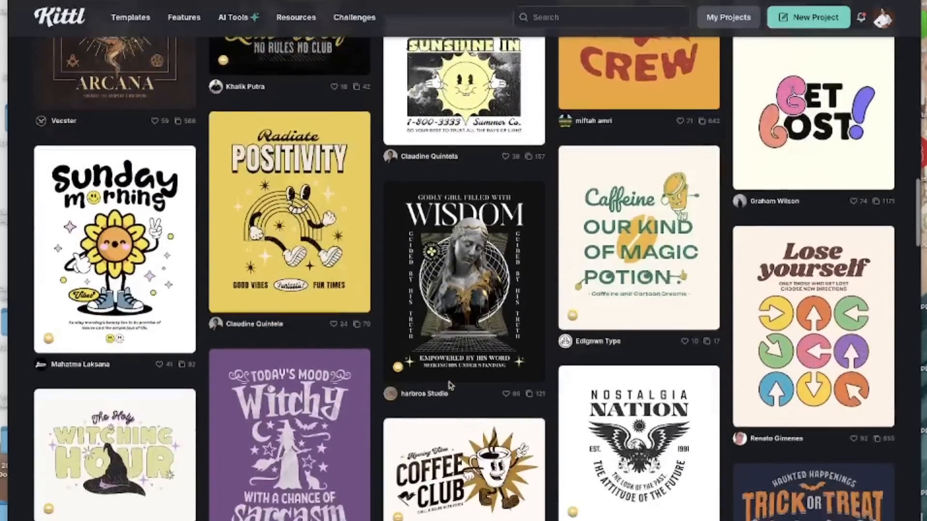
{"action": "scroll", "coordinate": [451, 384], "scroll_direction": "down", "scroll_amount": 5}
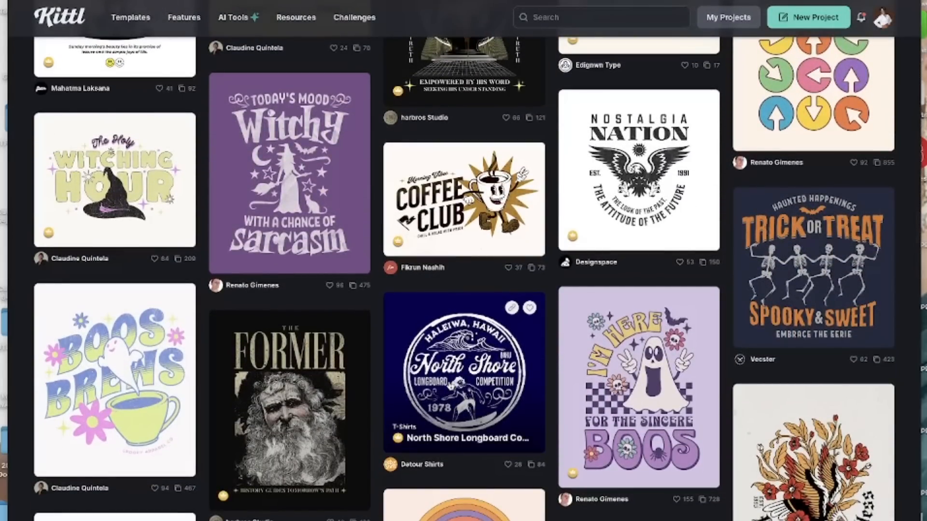
{"action": "scroll", "coordinate": [450, 385], "scroll_direction": "down", "scroll_amount": 8}
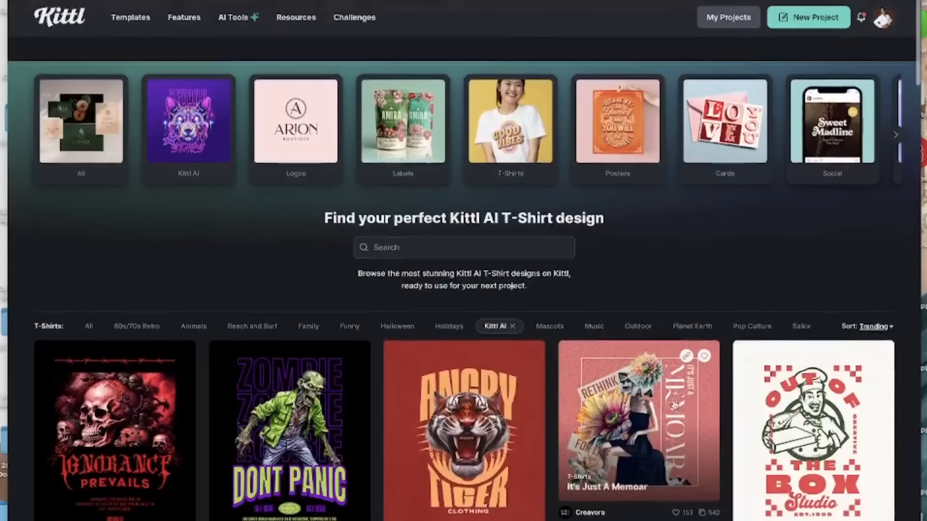
{"action": "scroll", "coordinate": [578, 288], "scroll_direction": "down", "scroll_amount": 1}
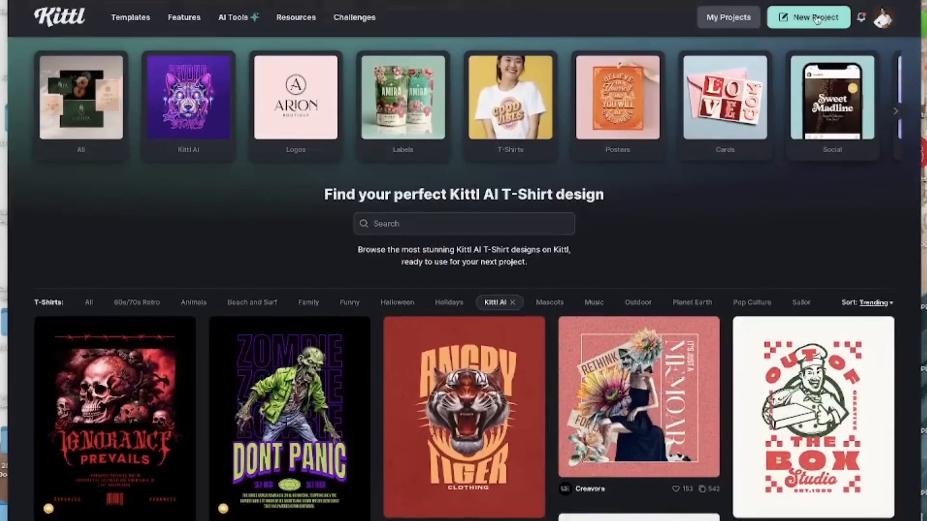
Start a new project and set the artboard unit to inches.
{"action": "left_click", "coordinate": [800, 22]}
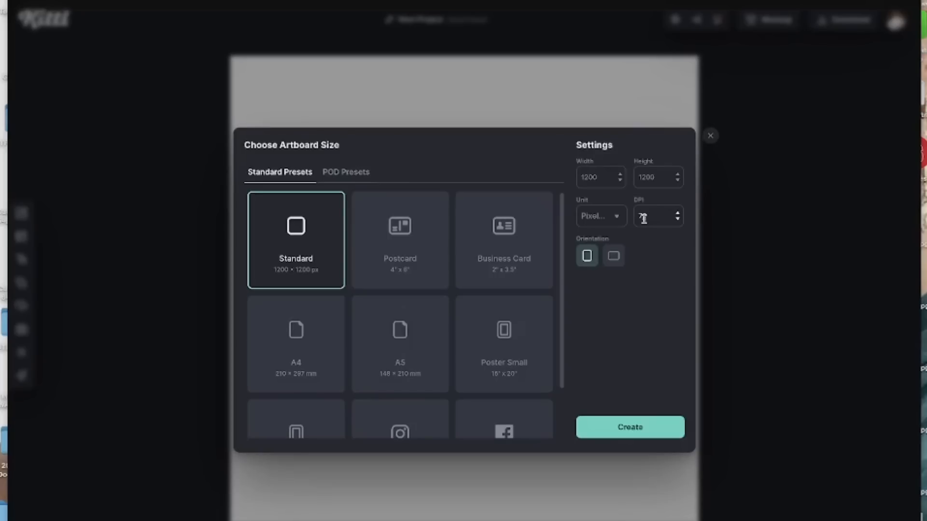
{"action": "scroll", "coordinate": [410, 260], "scroll_direction": "down", "scroll_amount": 1}
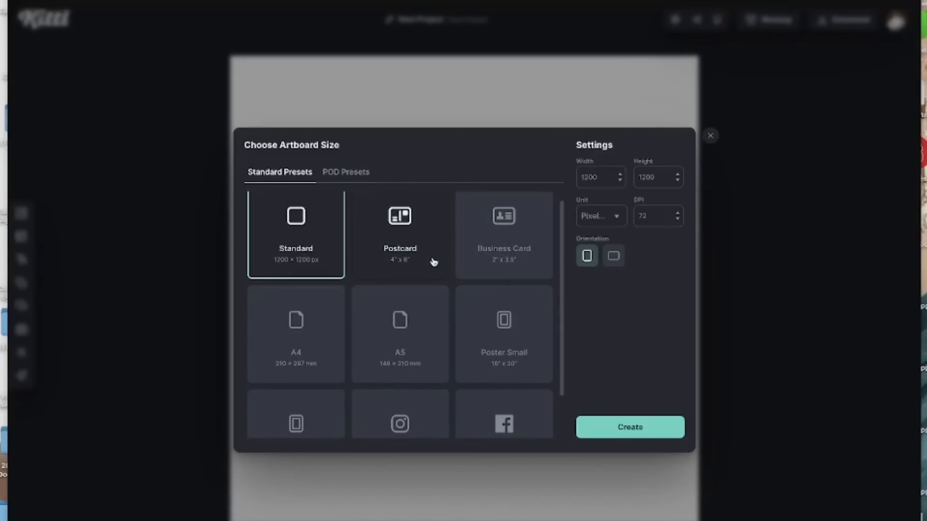
{"action": "left_click", "coordinate": [617, 220]}
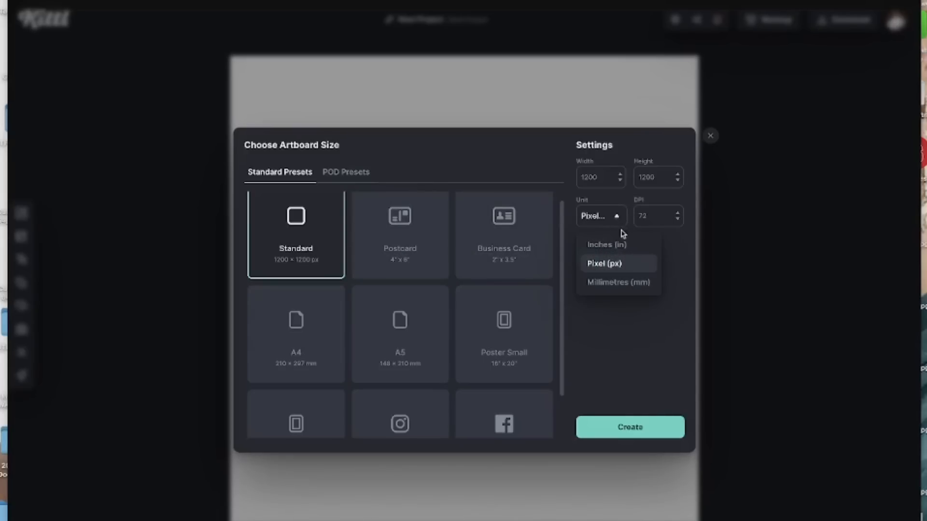
{"action": "left_click", "coordinate": [616, 245]}
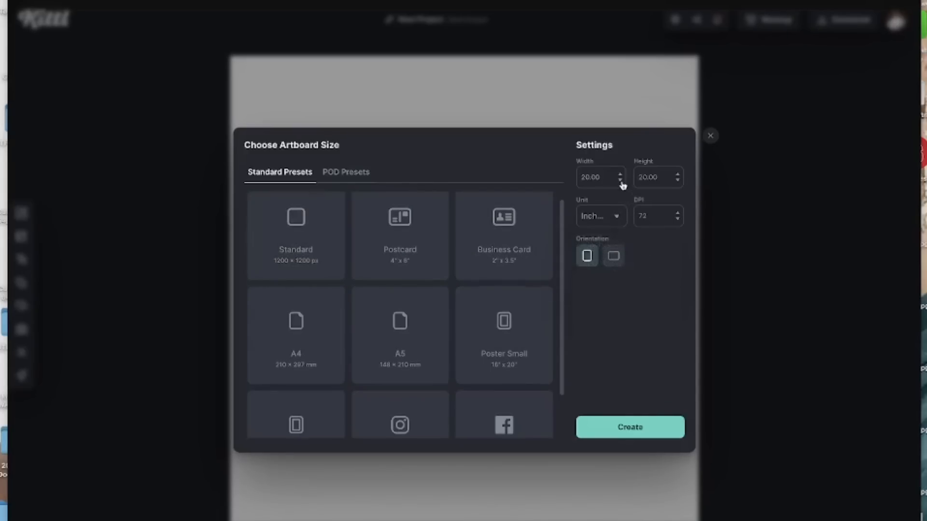
Replace the artboard's width and height with custom values, choose portrait orientation and create the artboard.
{"action": "key", "text": "BackSpace"}
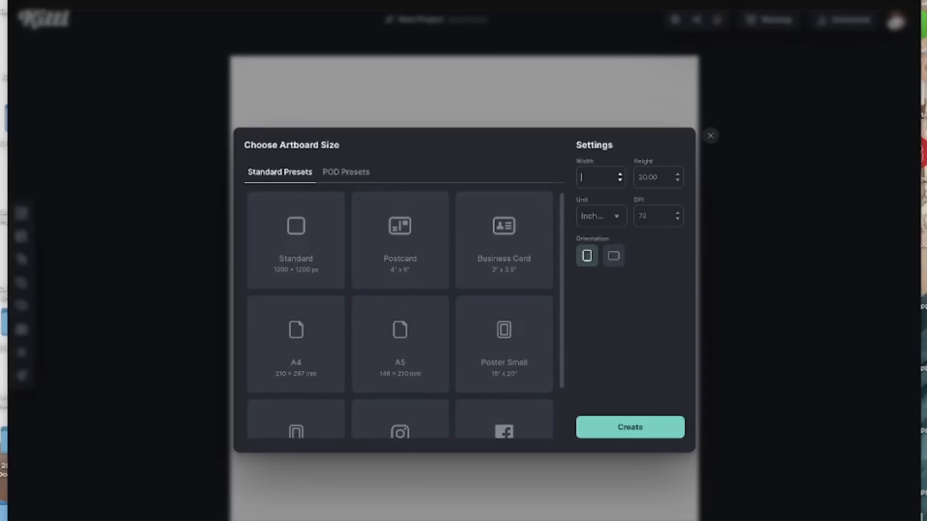
{"action": "left_click", "coordinate": [667, 178]}
{"action": "left_click", "coordinate": [586, 257]}
{"action": "left_click", "coordinate": [623, 428]}
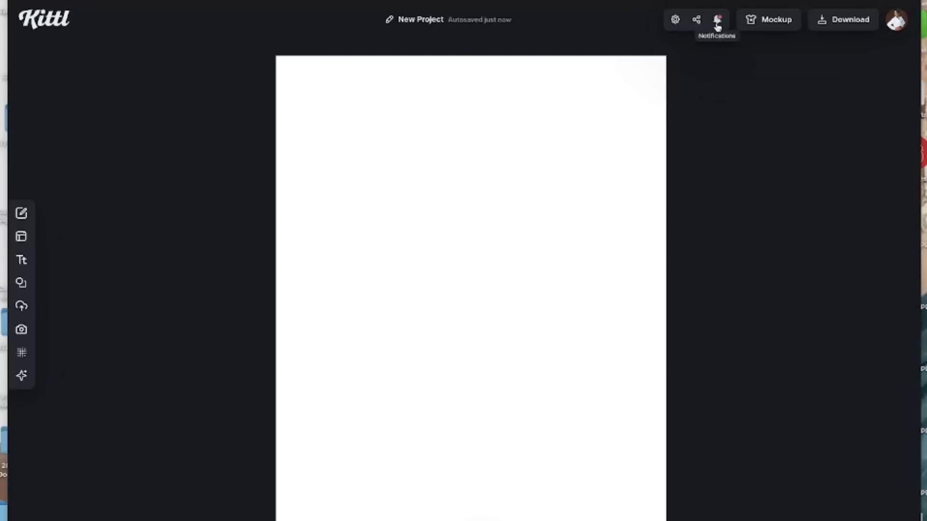
Open the mockup view and preview the hoodie mockups of the man in the street and the man against the cloudy sky.
{"action": "left_click", "coordinate": [775, 21]}
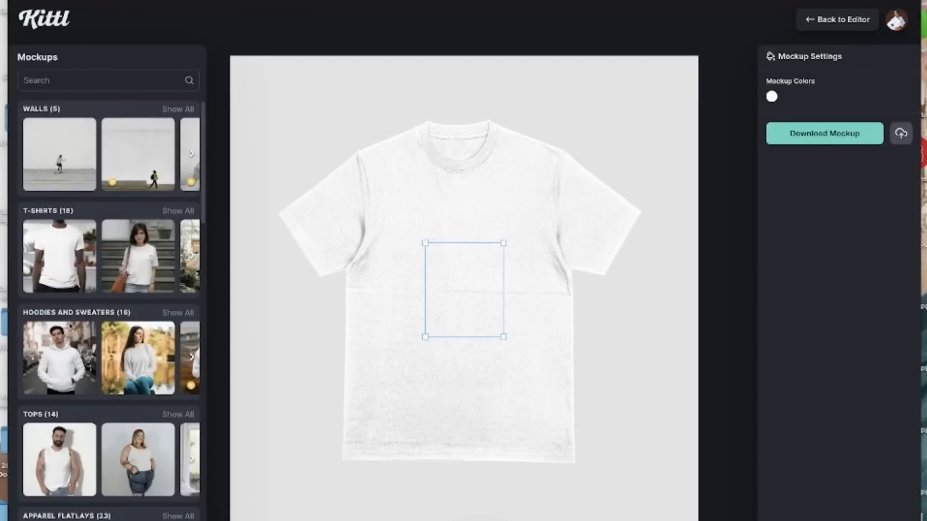
{"action": "left_click", "coordinate": [63, 360]}
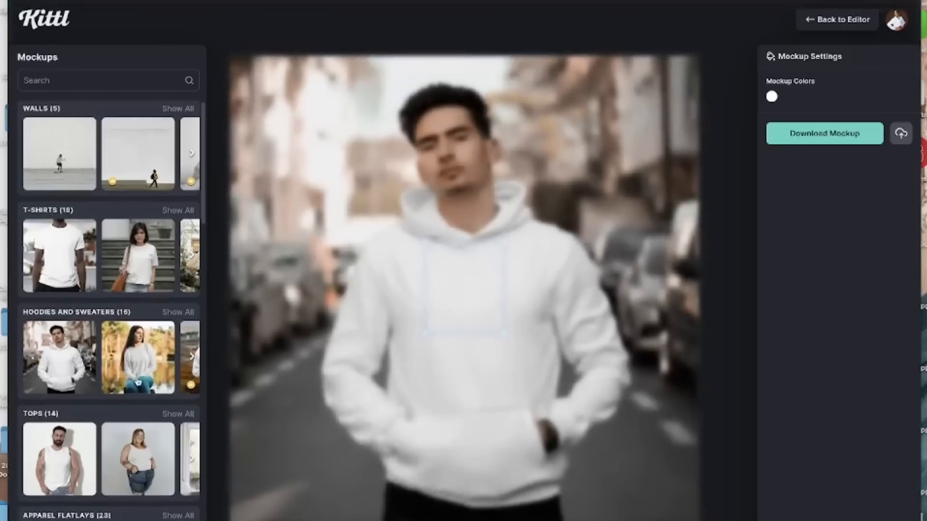
{"action": "scroll", "coordinate": [131, 445], "scroll_direction": "right", "scroll_amount": 3}
{"action": "scroll", "coordinate": [159, 375], "scroll_direction": "right", "scroll_amount": 5}
{"action": "left_click", "coordinate": [160, 375]}
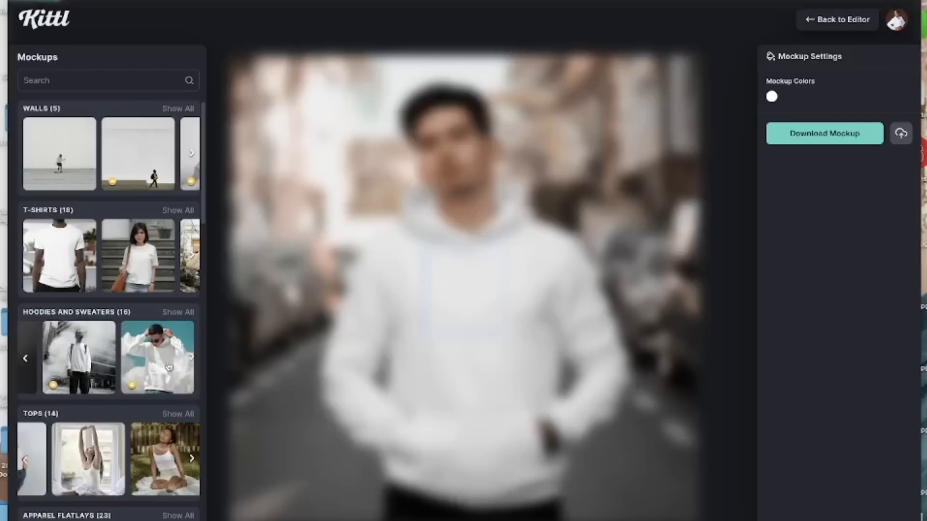
Preview the back-view T-shirt mockup with the capped man and the white tank top mockup among the green leaves.
{"action": "scroll", "coordinate": [157, 275], "scroll_direction": "right", "scroll_amount": 5}
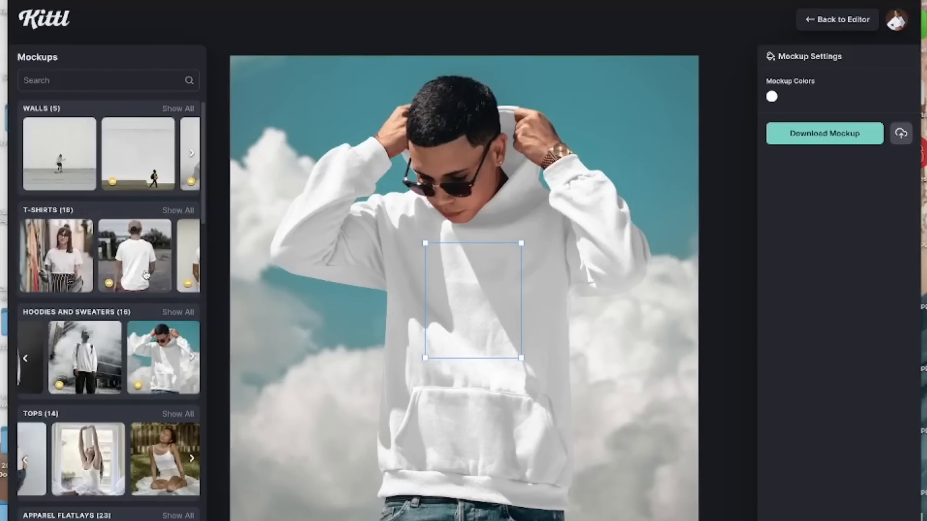
{"action": "left_click", "coordinate": [145, 275]}
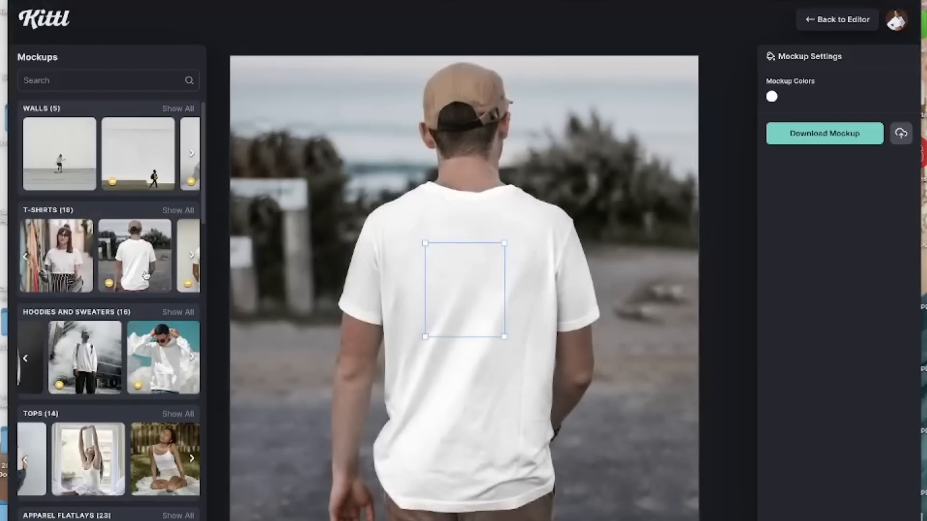
{"action": "scroll", "coordinate": [103, 273], "scroll_direction": "left", "scroll_amount": 5}
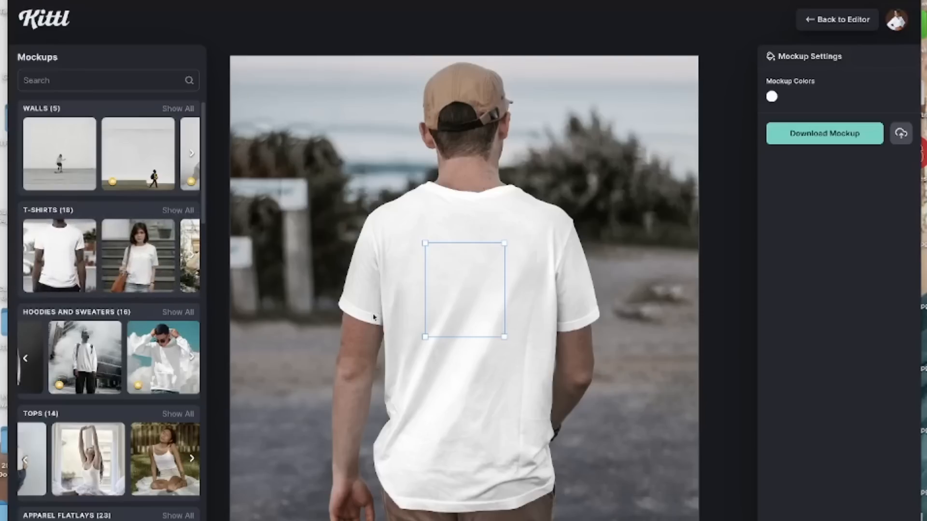
{"action": "scroll", "coordinate": [156, 459], "scroll_direction": "right", "scroll_amount": 10}
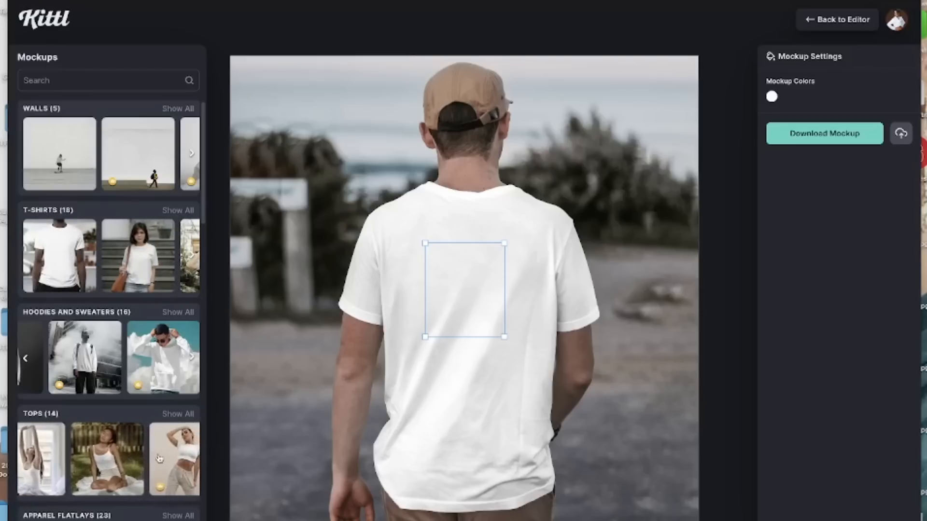
{"action": "left_click", "coordinate": [156, 459]}
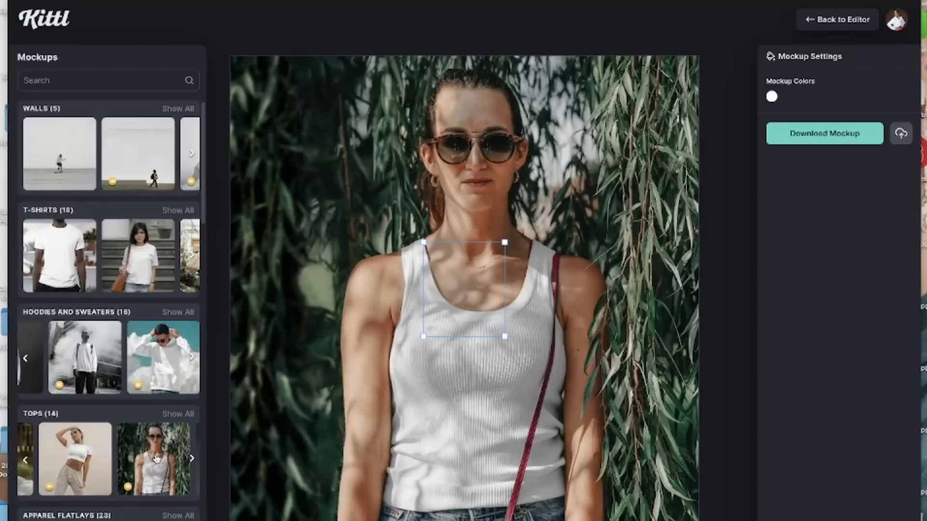
Preview the cups and mugs mockups: the plain white mug, the tilted enamel mug outdoors and the steaming hand-held cup.
{"action": "scroll", "coordinate": [156, 458], "scroll_direction": "down", "scroll_amount": 10}
{"action": "left_click", "coordinate": [151, 384]}
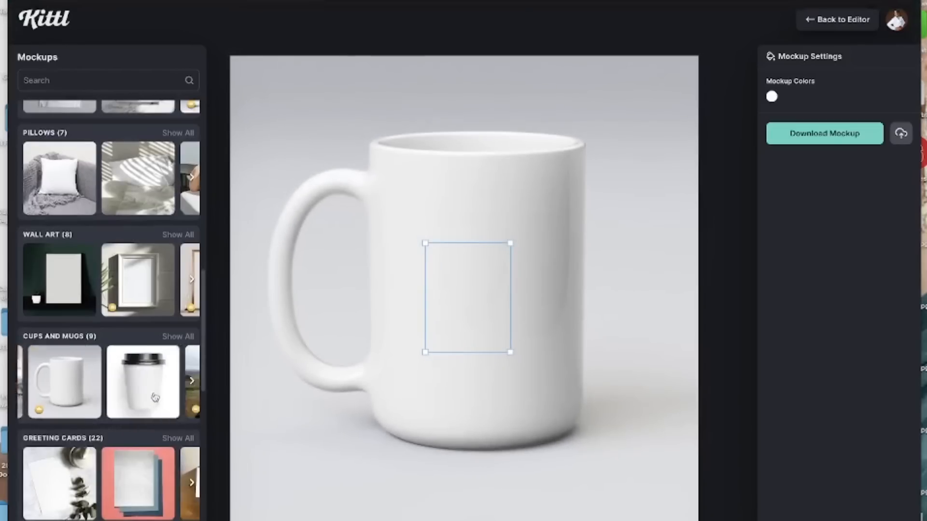
{"action": "scroll", "coordinate": [154, 397], "scroll_direction": "right", "scroll_amount": 3}
{"action": "left_click", "coordinate": [105, 383]}
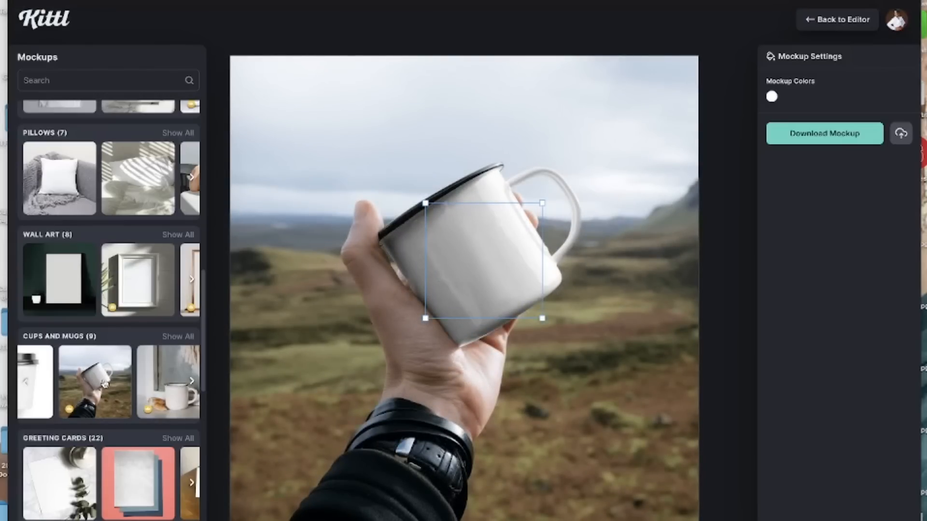
{"action": "scroll", "coordinate": [138, 379], "scroll_direction": "right", "scroll_amount": 3}
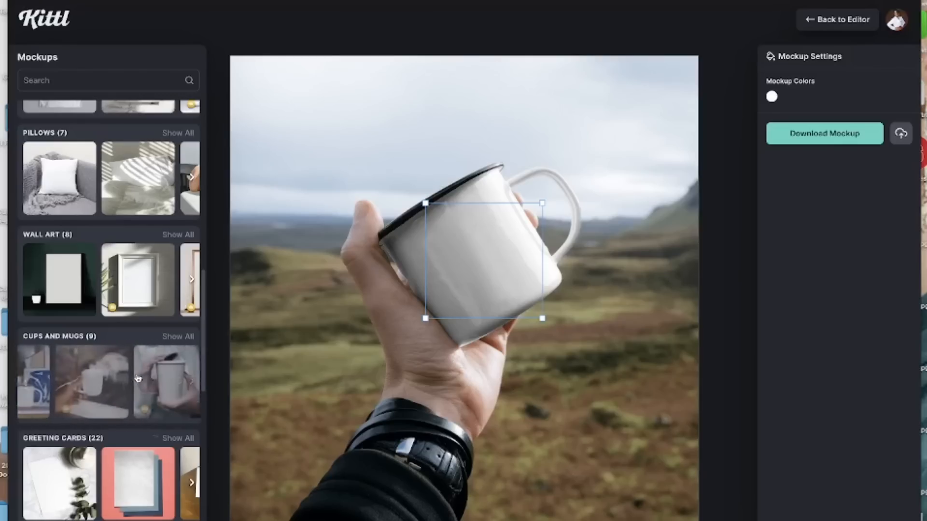
{"action": "left_click", "coordinate": [75, 381]}
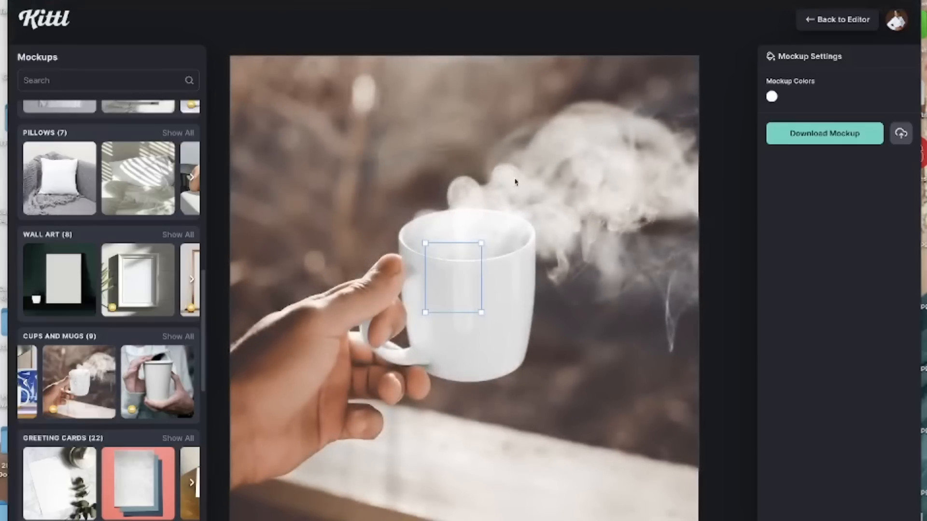
Return to the editor, view the list of saved projects and close it.
{"action": "left_click", "coordinate": [864, 25]}
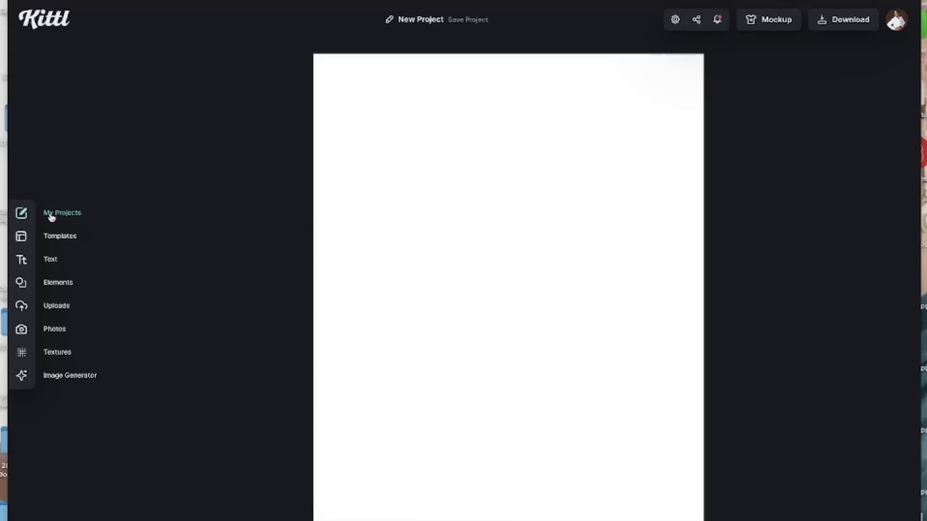
{"action": "left_click", "coordinate": [51, 217]}
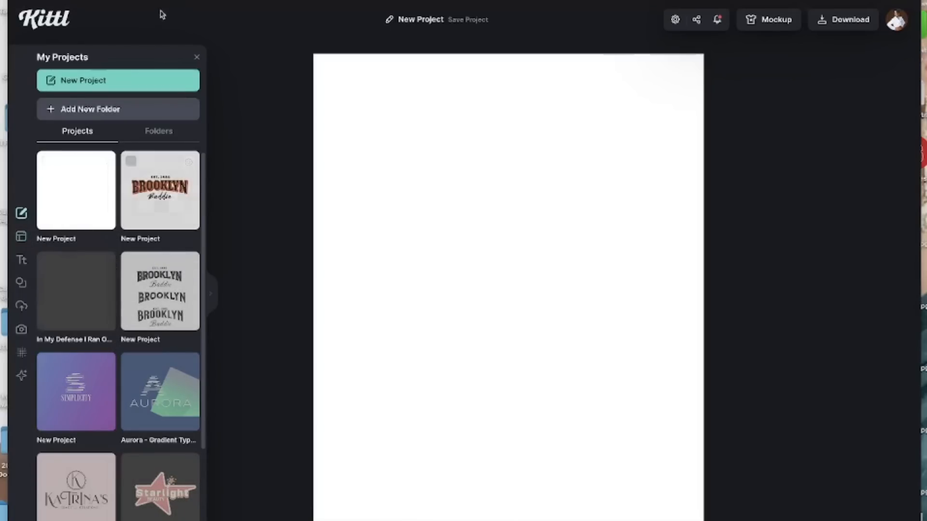
{"action": "left_click", "coordinate": [197, 57]}
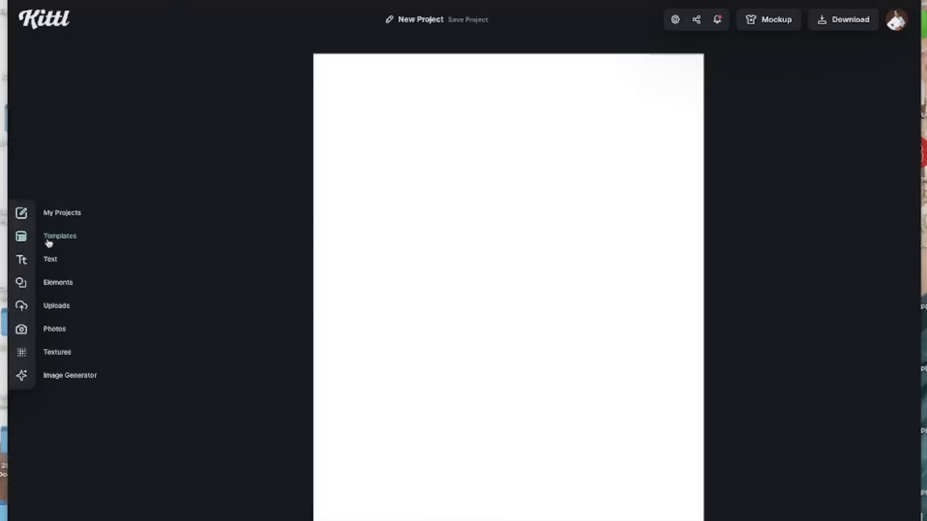
Show the T-Shirts category in the editor's template library and browse its collections.
{"action": "left_click", "coordinate": [60, 237]}
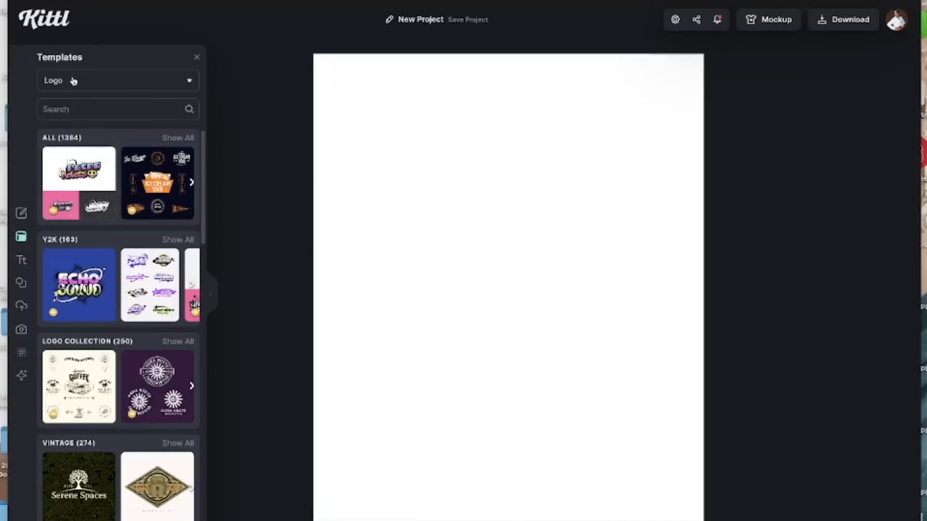
{"action": "left_click", "coordinate": [196, 83]}
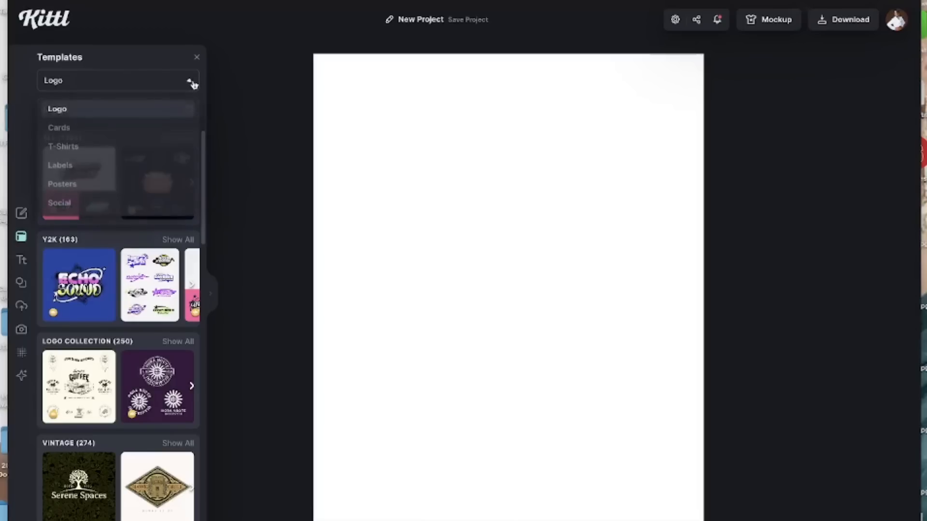
{"action": "left_click", "coordinate": [84, 149]}
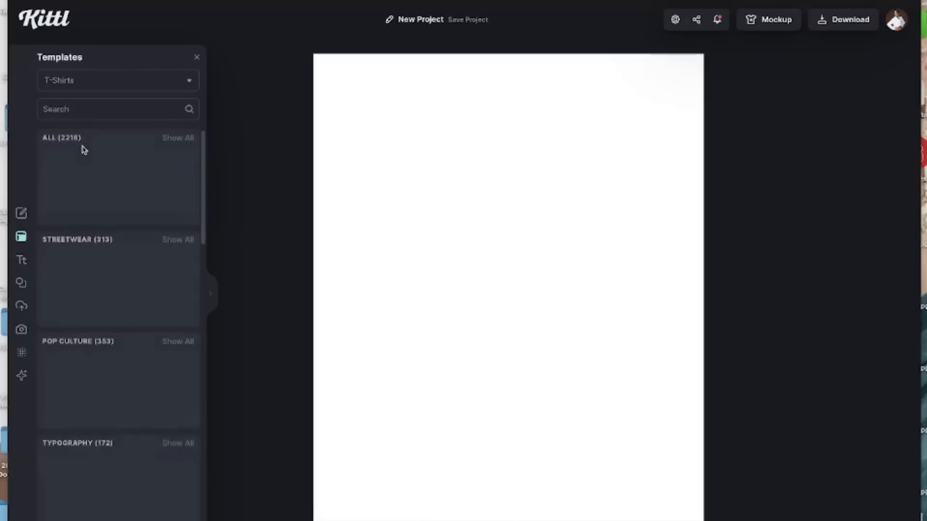
{"action": "scroll", "coordinate": [172, 377], "scroll_direction": "right", "scroll_amount": 10}
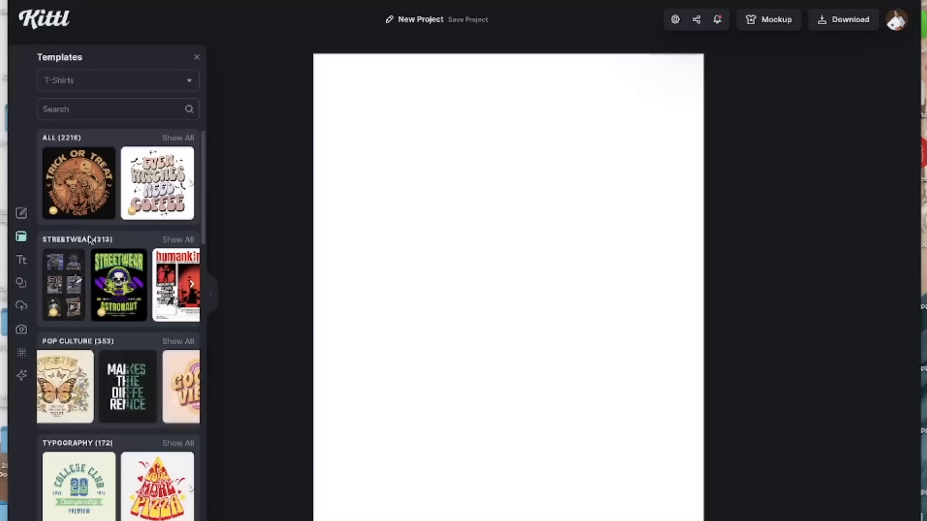
{"action": "scroll", "coordinate": [129, 184], "scroll_direction": "right", "scroll_amount": 3}
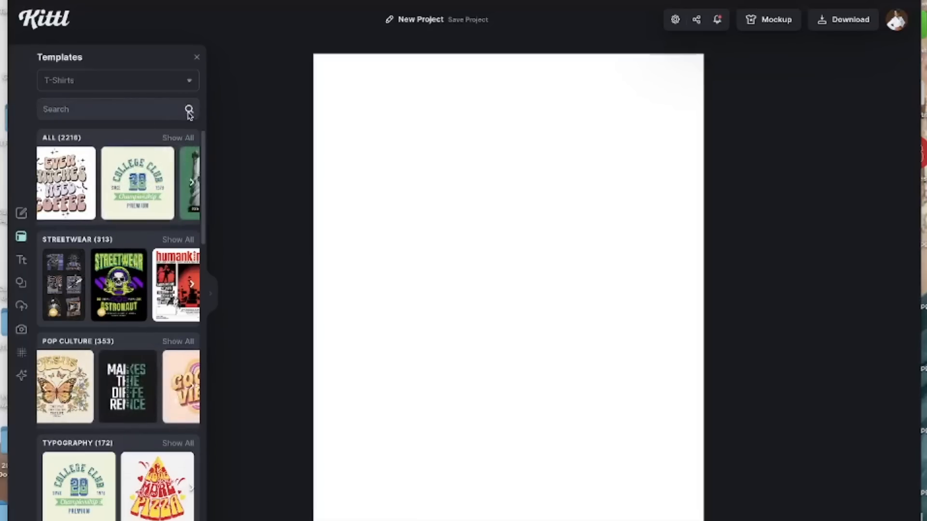
Search the T-shirt templates for "fall" and browse the matching designs.
{"action": "left_click", "coordinate": [160, 113]}
{"action": "type", "text": "fa"}
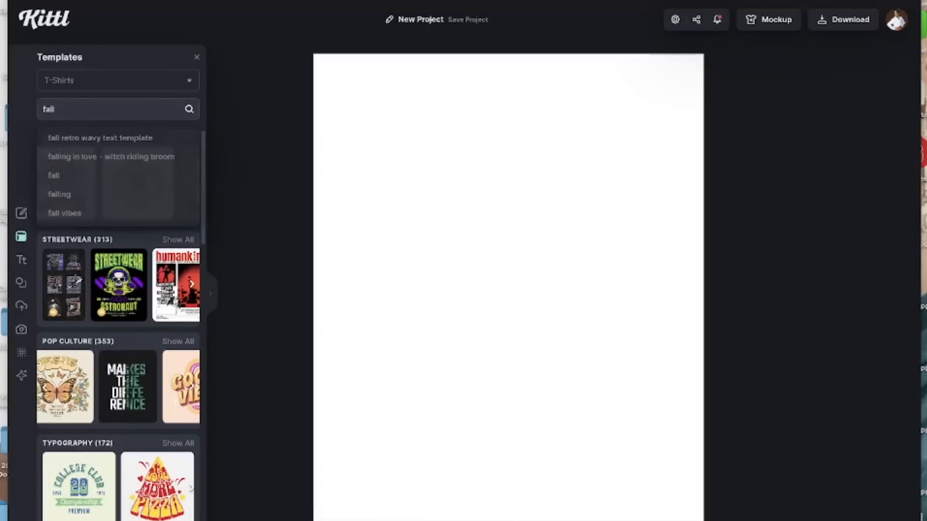
{"action": "type", "text": "ll"}
{"action": "key", "text": "Return"}
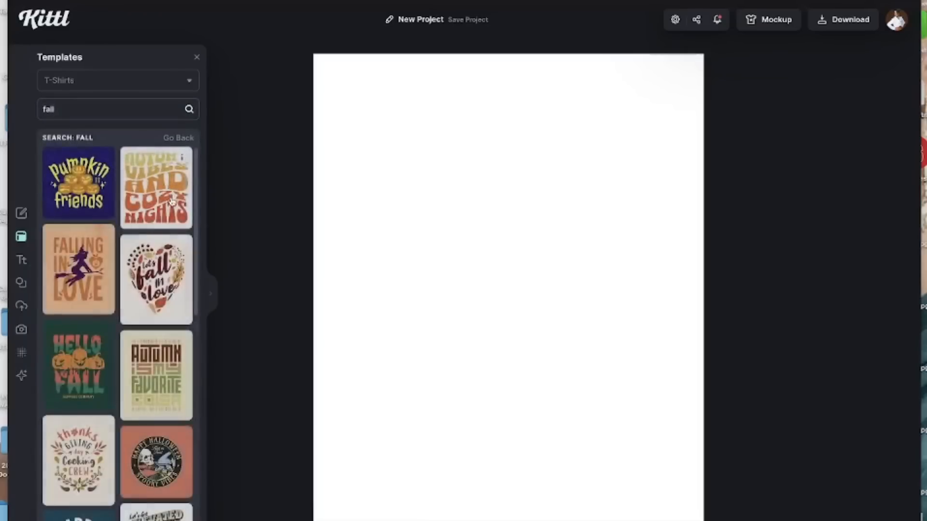
{"action": "scroll", "coordinate": [111, 327], "scroll_direction": "down", "scroll_amount": 5}
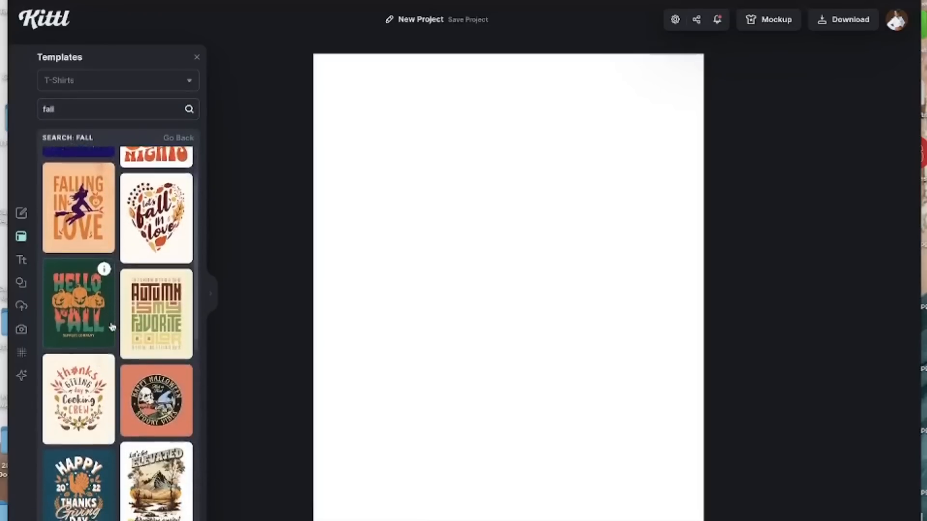
Browse the fall T-shirt templates and replace the blank project with the pink and gold "Happy Thanks Giving" lettering design.
{"action": "scroll", "coordinate": [112, 327], "scroll_direction": "down", "scroll_amount": 9}
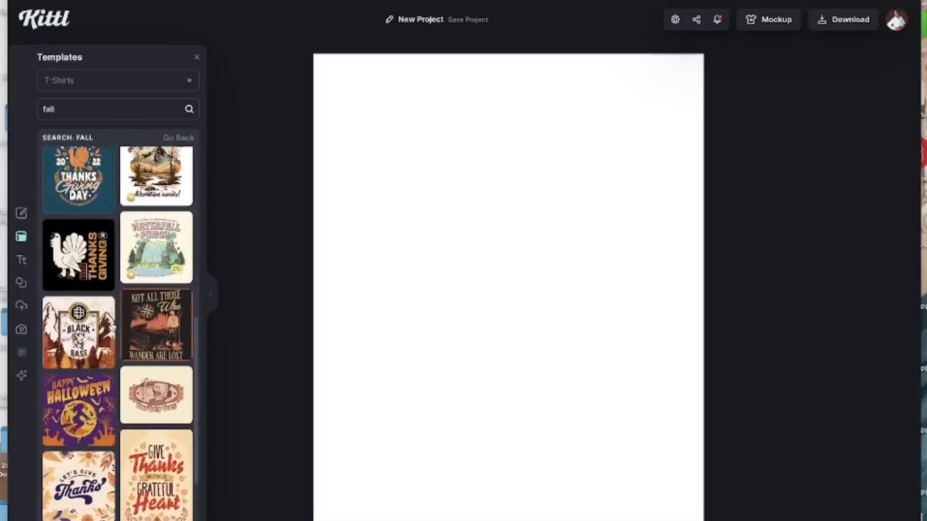
{"action": "scroll", "coordinate": [111, 327], "scroll_direction": "down", "scroll_amount": 10}
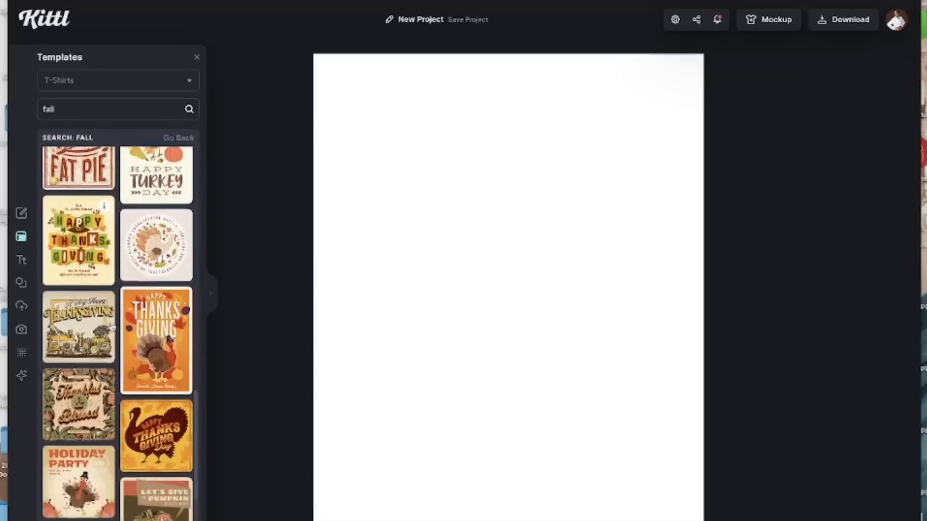
{"action": "scroll", "coordinate": [112, 328], "scroll_direction": "down", "scroll_amount": 8}
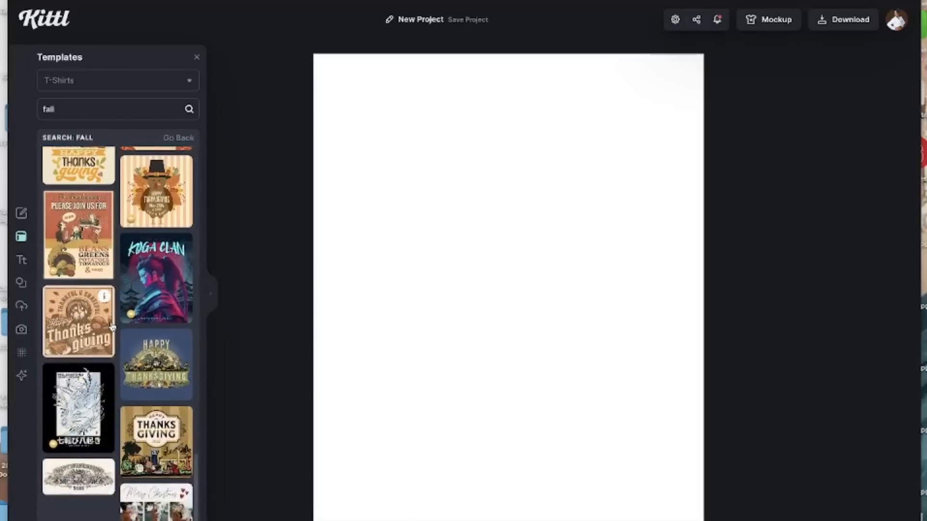
{"action": "scroll", "coordinate": [112, 328], "scroll_direction": "up", "scroll_amount": 8}
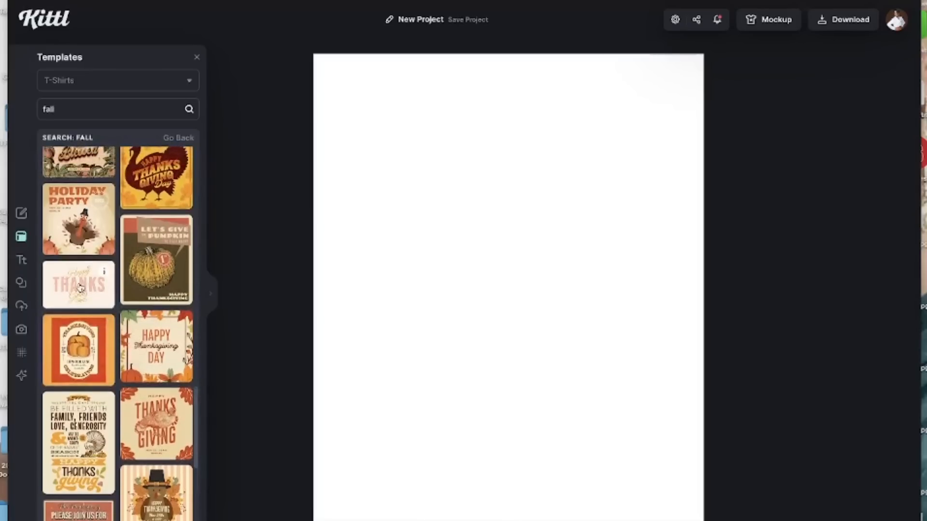
{"action": "left_click", "coordinate": [81, 288]}
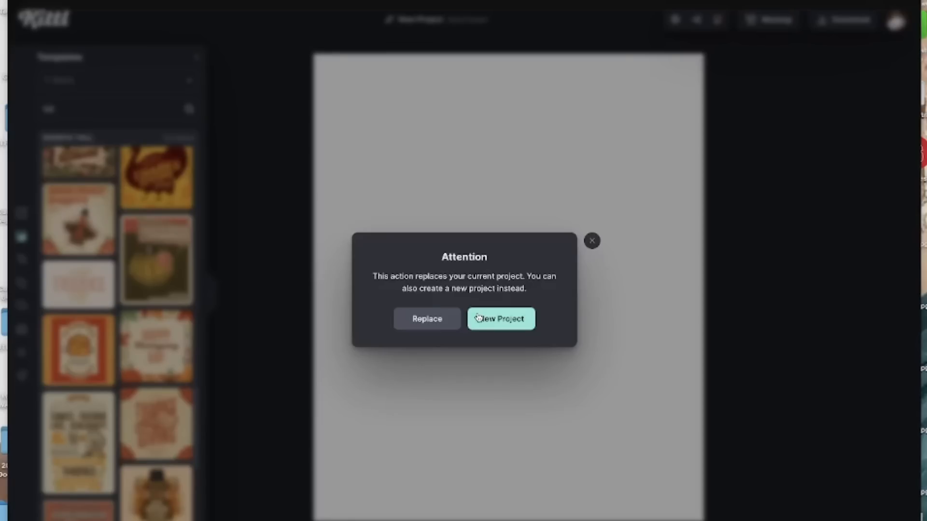
{"action": "left_click", "coordinate": [438, 323]}
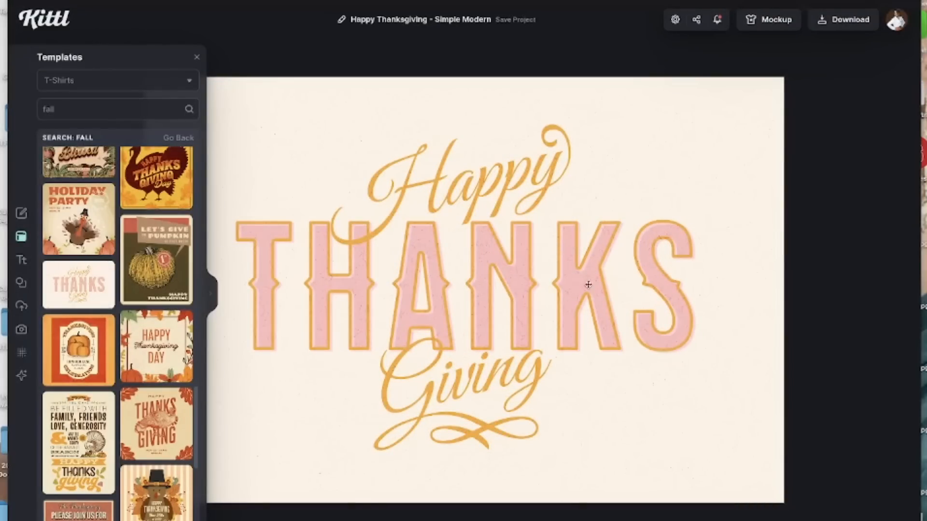
Apply the Custom transformation to the large THANKS text so it bends along a curve.
{"action": "left_click", "coordinate": [591, 284]}
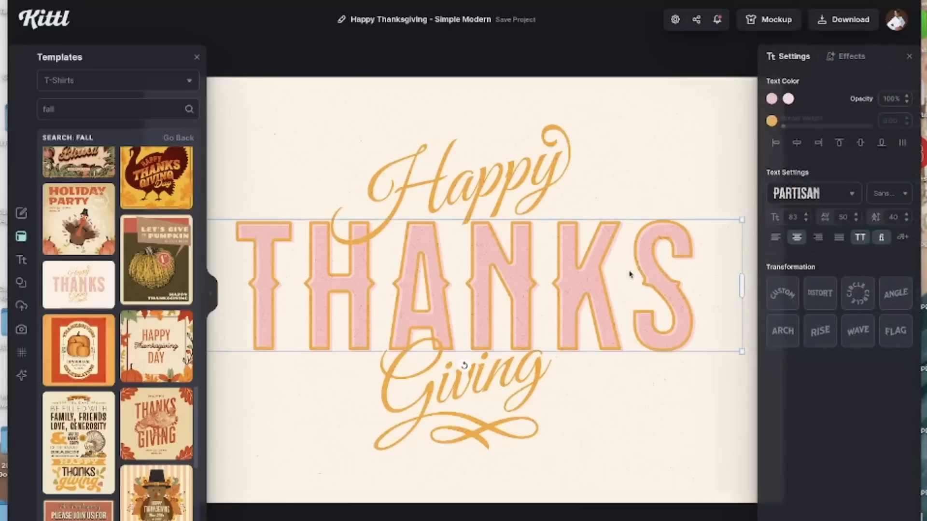
{"action": "left_click", "coordinate": [526, 184]}
{"action": "left_click", "coordinate": [578, 270]}
{"action": "left_click", "coordinate": [778, 302]}
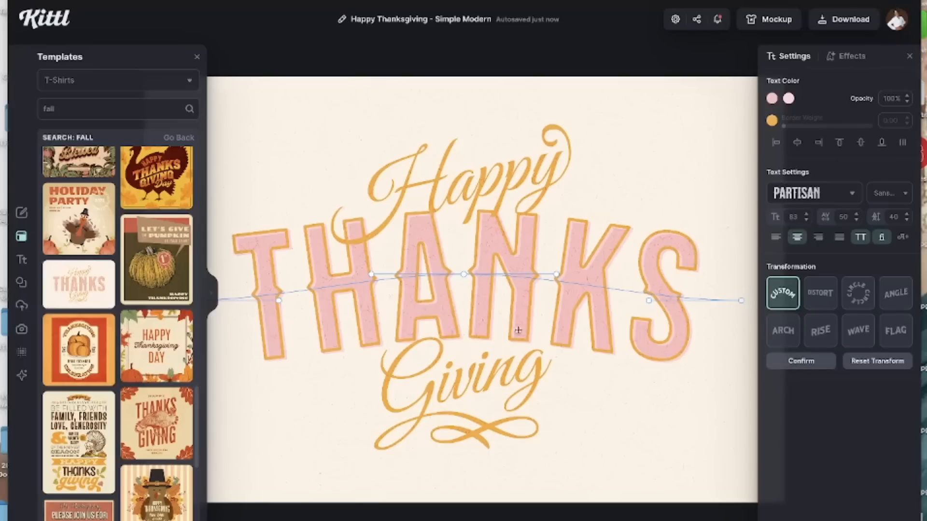
Add a headline to the Thanksgiving design and replace its placeholder text with "SPICE GIRL".
{"action": "left_click", "coordinate": [196, 57]}
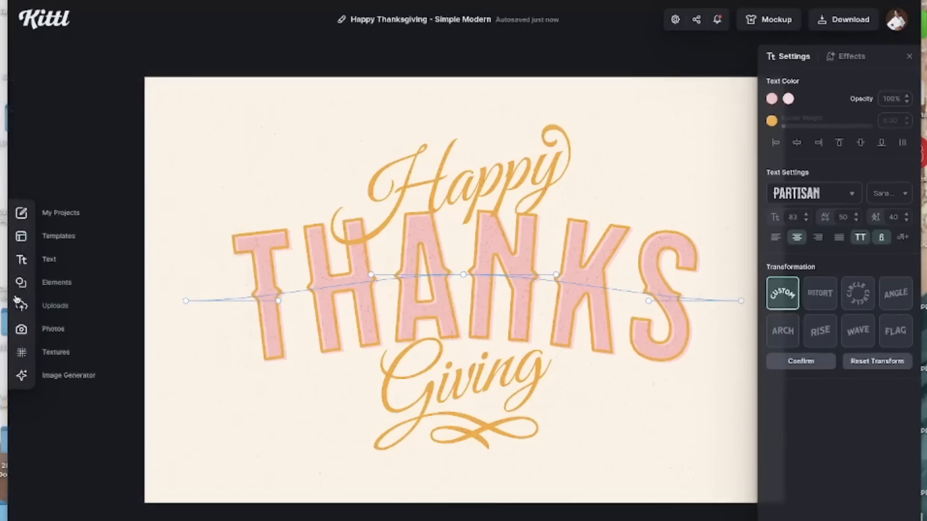
{"action": "left_click", "coordinate": [49, 260]}
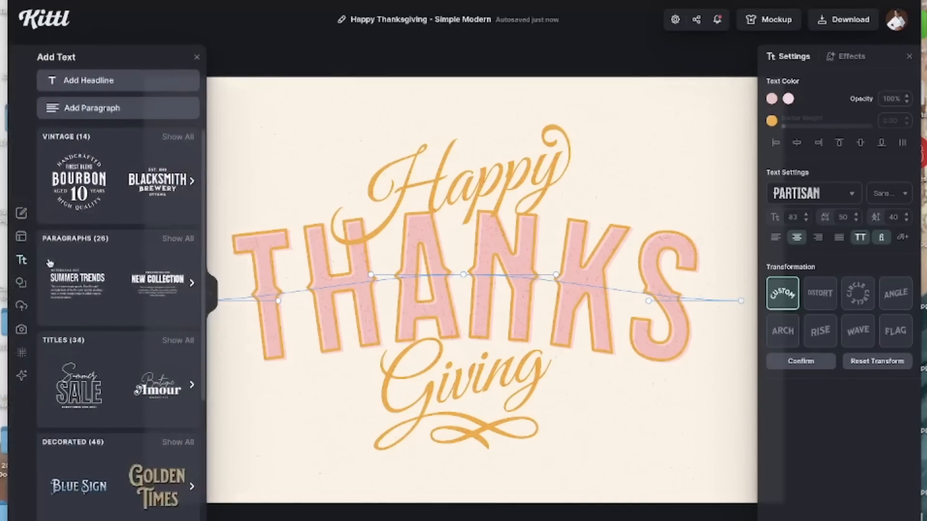
{"action": "left_click", "coordinate": [103, 81]}
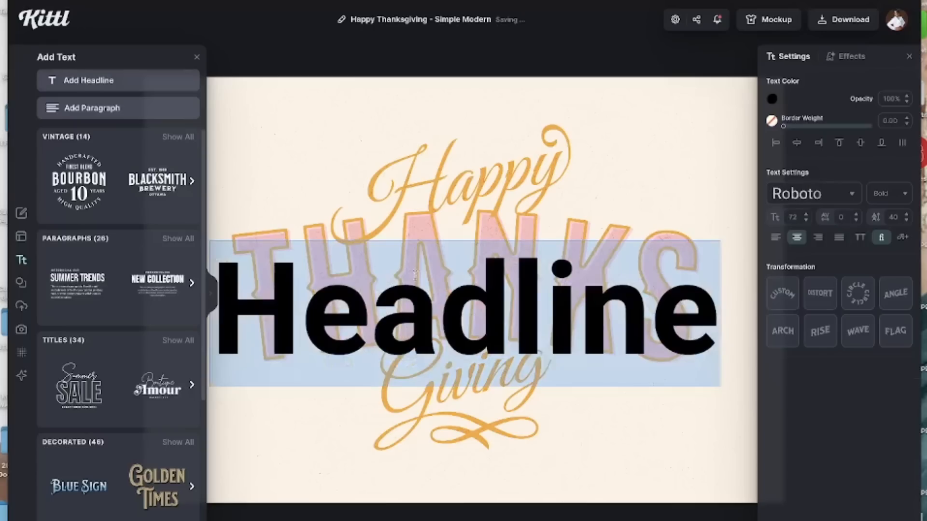
{"action": "left_click", "coordinate": [696, 327]}
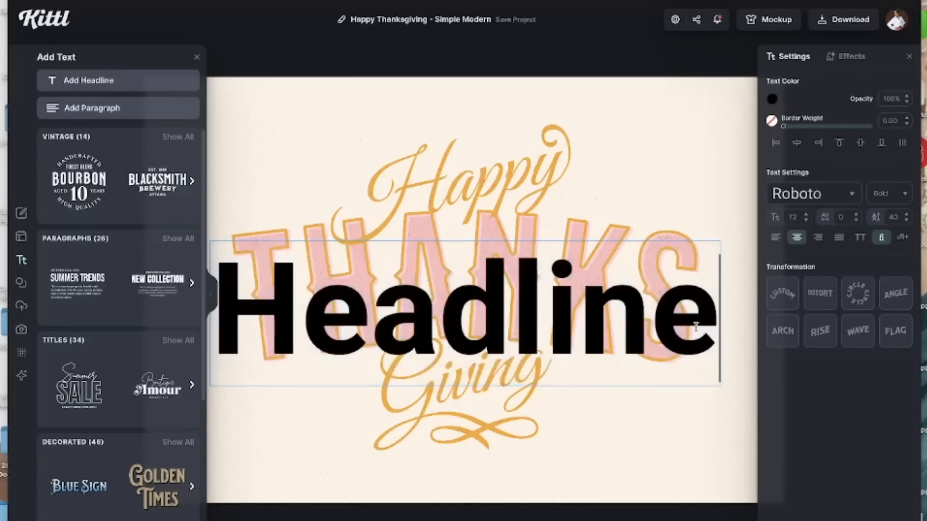
{"action": "key", "text": "BackSpace"}
{"action": "key", "text": "BackSpace"}
{"action": "key", "text": "BackSpace"}
{"action": "key", "text": "BackSpace"}
{"action": "key", "text": "BackSpace"}
{"action": "key", "text": "BackSpace"}
{"action": "key", "text": "BackSpace"}
{"action": "key", "text": "BackSpace"}
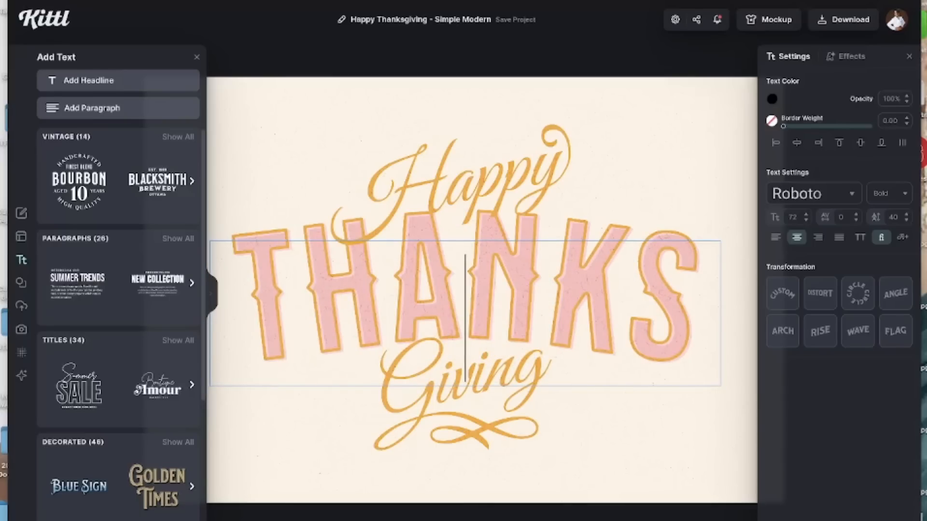
{"action": "type", "text": "SPICES GIRL"}
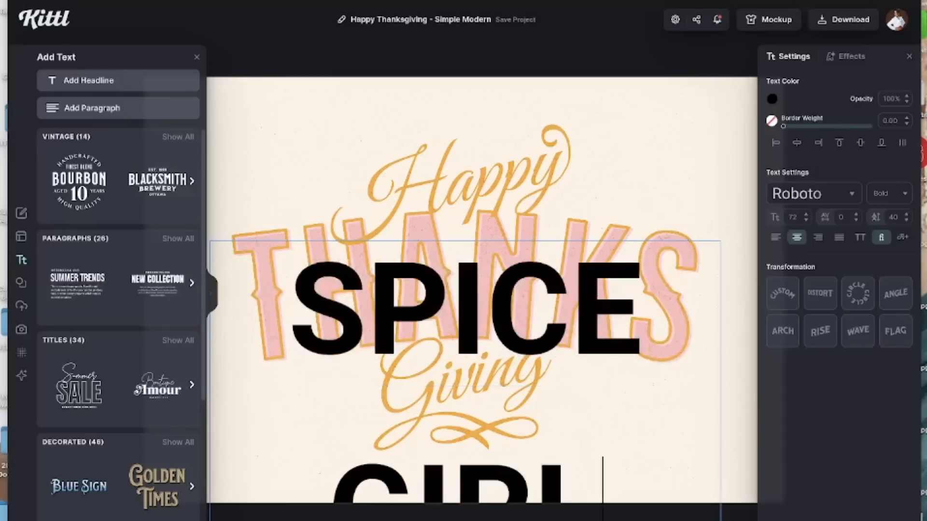
Reduce the SPICE GIRL headline's font size to 52 so it fits on one line.
{"action": "scroll", "coordinate": [705, 386], "scroll_direction": "down", "scroll_amount": 1}
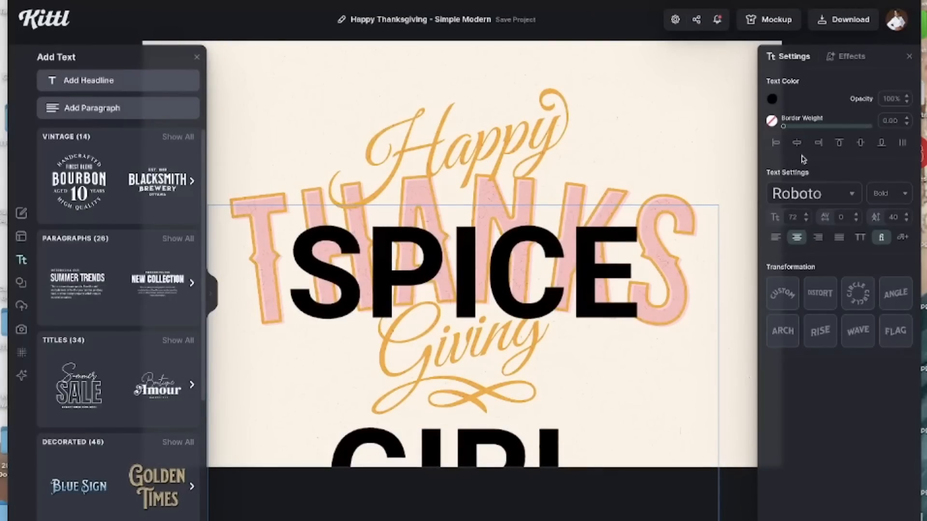
{"action": "left_click", "coordinate": [806, 220]}
{"action": "left_click", "coordinate": [807, 220]}
{"action": "left_click", "coordinate": [806, 220]}
{"action": "left_click", "coordinate": [806, 220]}
{"action": "left_click", "coordinate": [807, 221]}
{"action": "left_click", "coordinate": [807, 220]}
{"action": "left_click", "coordinate": [806, 221]}
{"action": "left_click", "coordinate": [806, 221]}
{"action": "left_click", "coordinate": [806, 221]}
{"action": "left_click", "coordinate": [806, 221]}
{"action": "left_click", "coordinate": [807, 220]}
{"action": "left_click", "coordinate": [806, 220]}
{"action": "left_click", "coordinate": [807, 220]}
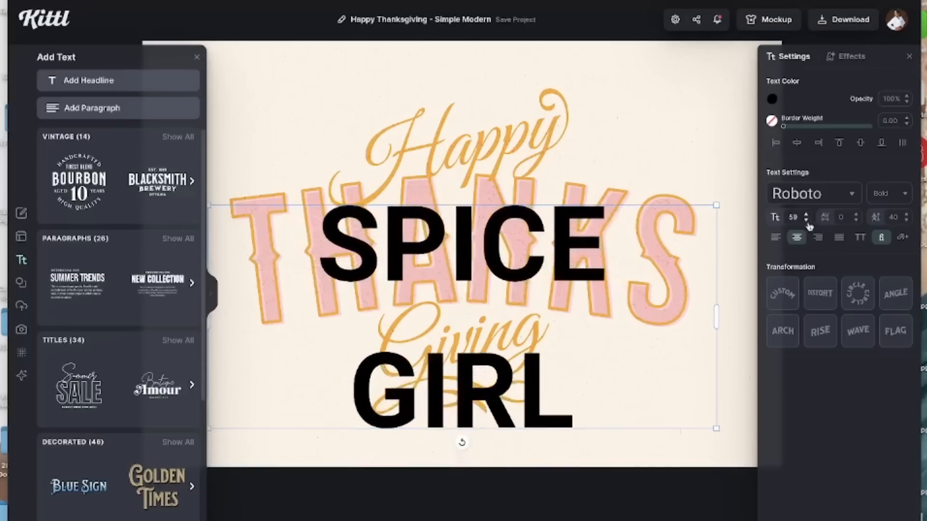
{"action": "left_click", "coordinate": [806, 221]}
{"action": "left_click", "coordinate": [806, 221]}
{"action": "left_click", "coordinate": [807, 221]}
{"action": "left_click", "coordinate": [806, 221]}
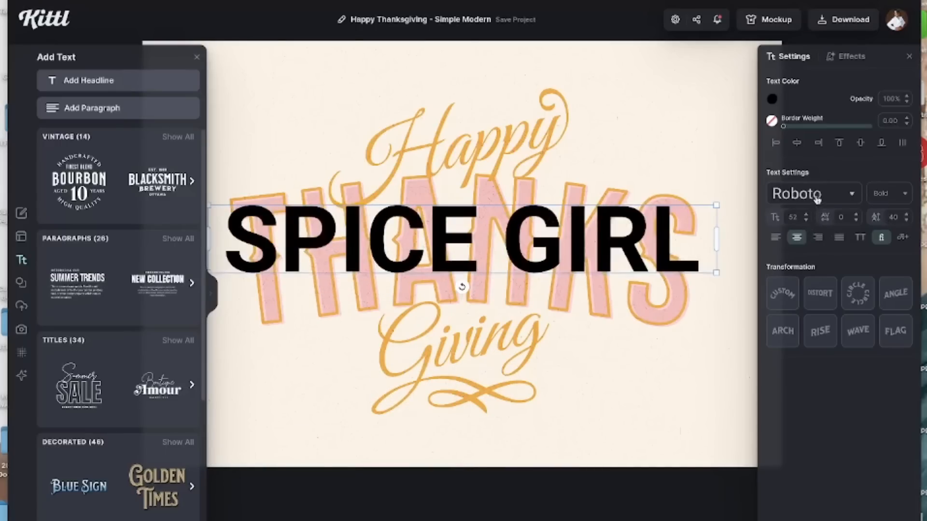
Set the SPICE GIRL headline's typeface to Galada, then delete the headline from the canvas.
{"action": "left_click", "coordinate": [853, 195]}
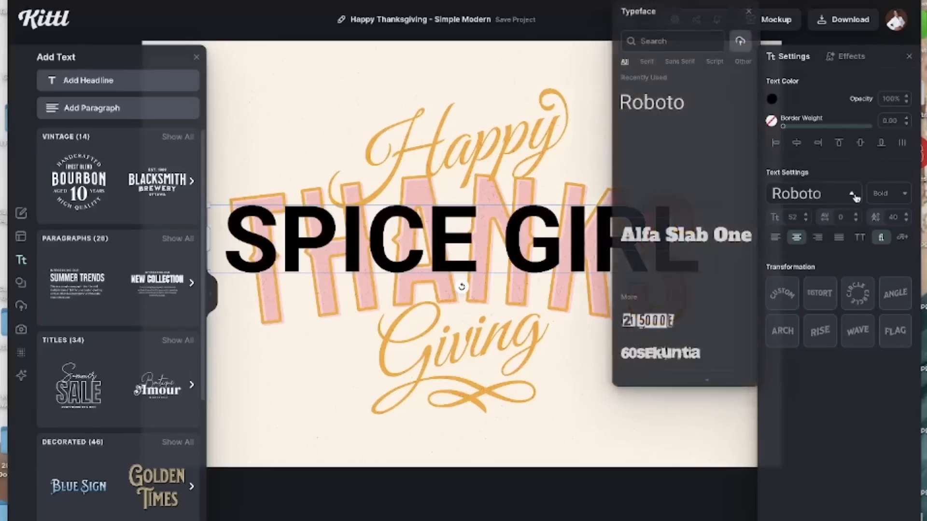
{"action": "left_click", "coordinate": [655, 269]}
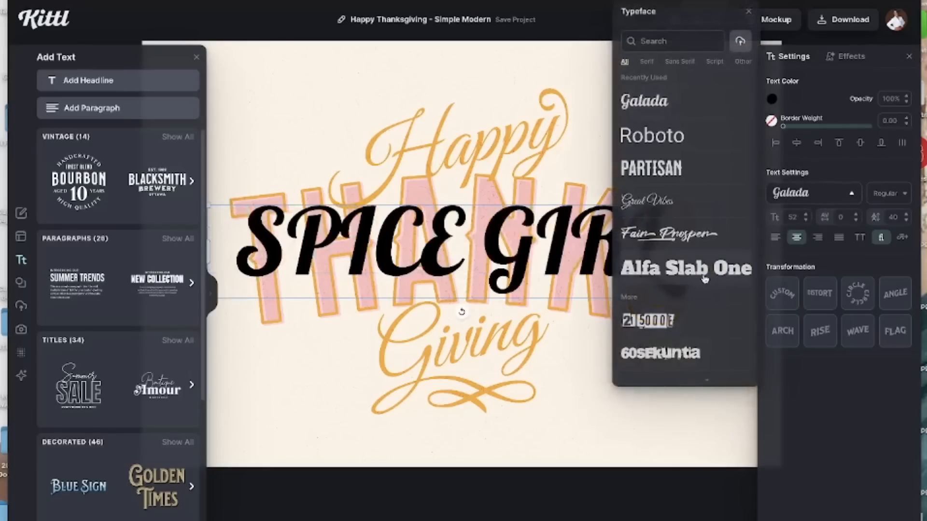
{"action": "left_click", "coordinate": [620, 432]}
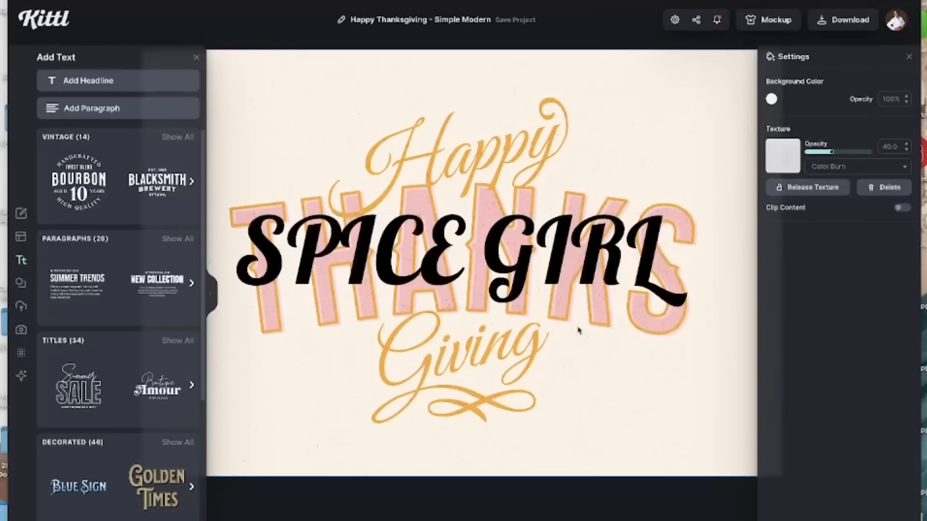
{"action": "left_click_drag", "start_coordinate": [550, 272], "coordinate": [548, 287]}
{"action": "key", "text": "Delete"}
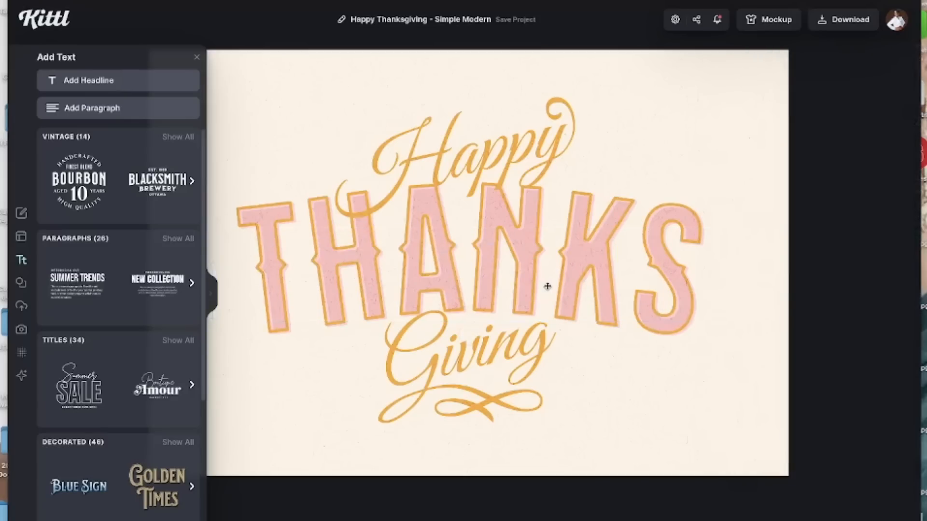
Browse the ready-made text style categories and show the full Decorated collection.
{"action": "scroll", "coordinate": [133, 282], "scroll_direction": "down", "scroll_amount": 1}
{"action": "scroll", "coordinate": [134, 282], "scroll_direction": "up", "scroll_amount": 1}
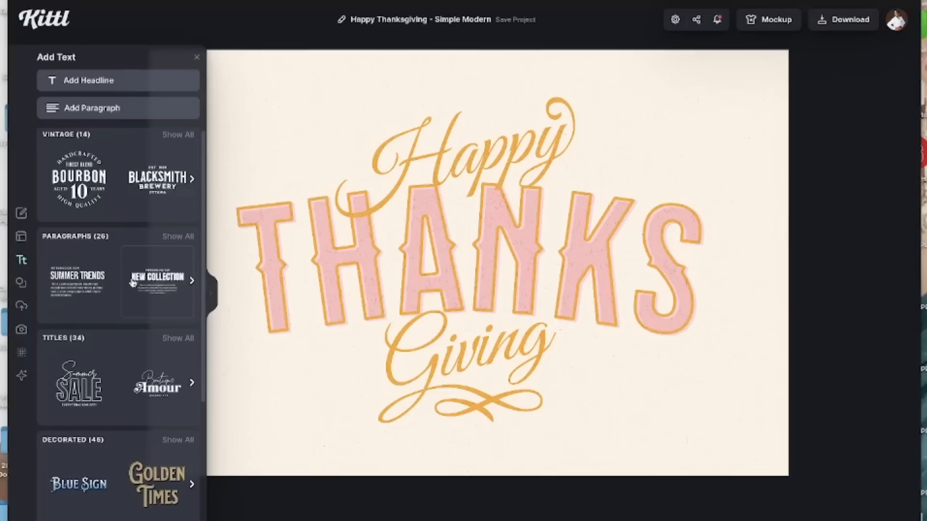
{"action": "scroll", "coordinate": [133, 282], "scroll_direction": "right", "scroll_amount": 2}
{"action": "scroll", "coordinate": [140, 285], "scroll_direction": "down", "scroll_amount": 5}
{"action": "scroll", "coordinate": [143, 285], "scroll_direction": "down", "scroll_amount": 3}
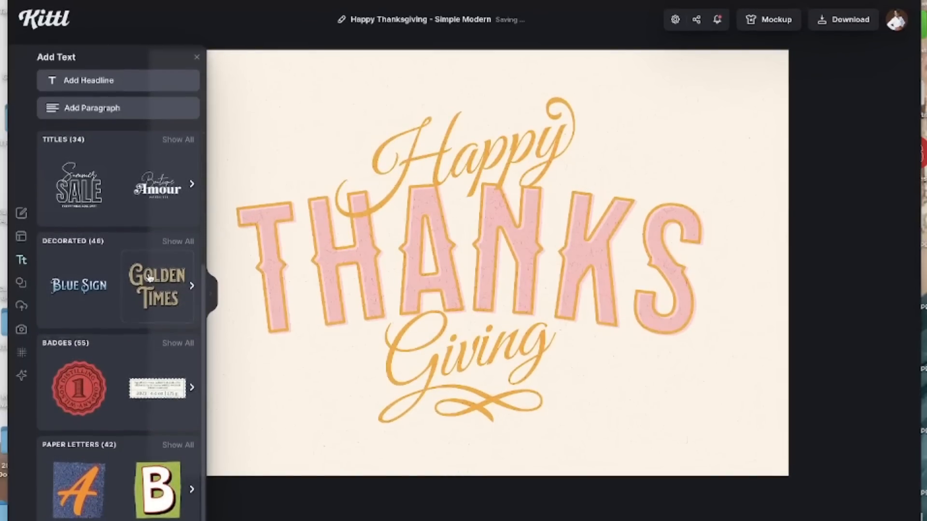
{"action": "scroll", "coordinate": [149, 278], "scroll_direction": "up", "scroll_amount": 1}
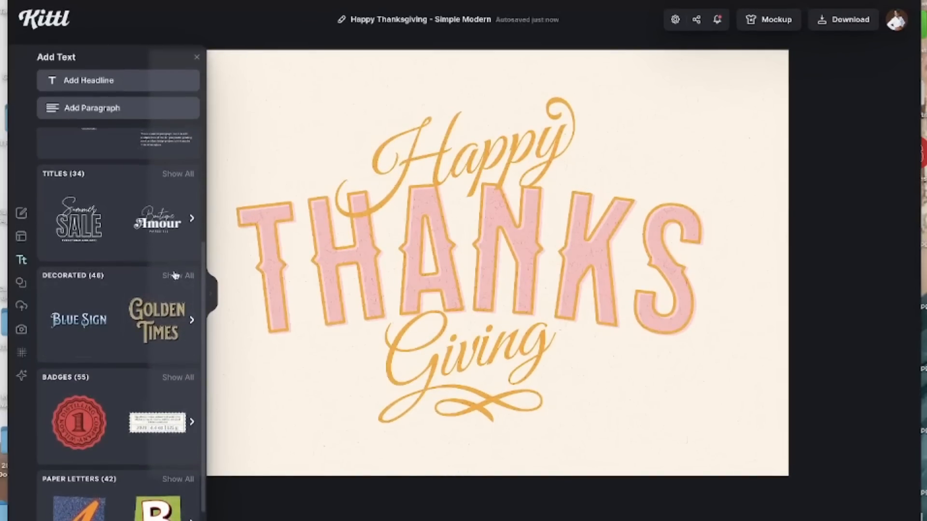
{"action": "left_click", "coordinate": [174, 278]}
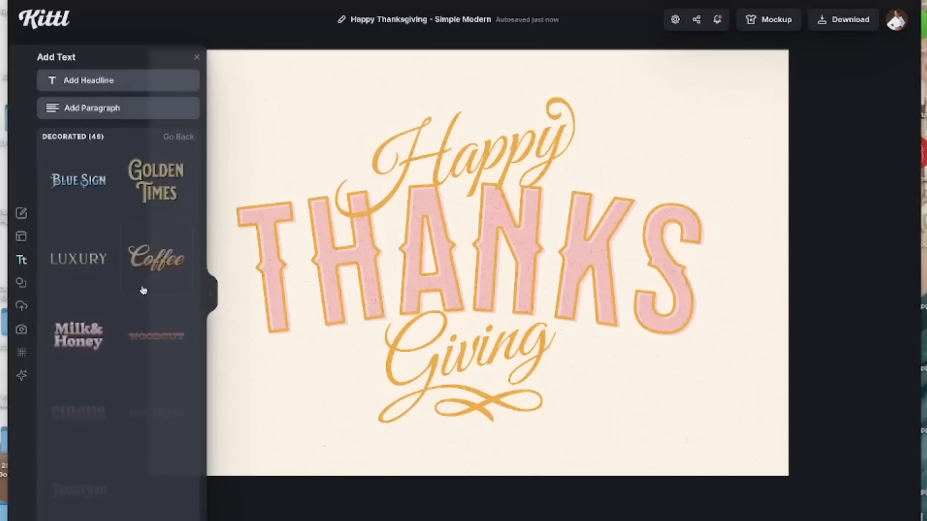
Add the LUXURY decorated text enlarged to font size 35, and delete the THANKS text.
{"action": "left_click", "coordinate": [77, 266]}
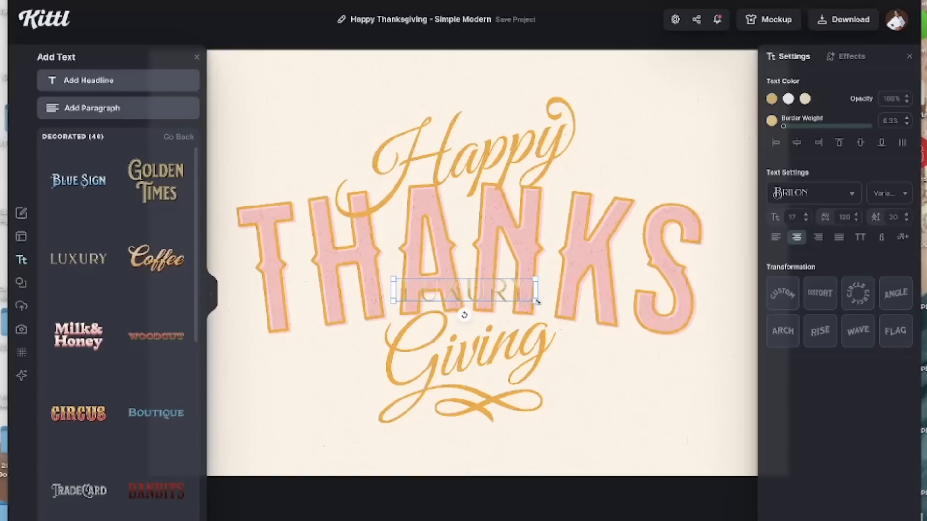
{"action": "left_click_drag", "start_coordinate": [545, 306], "coordinate": [692, 328]}
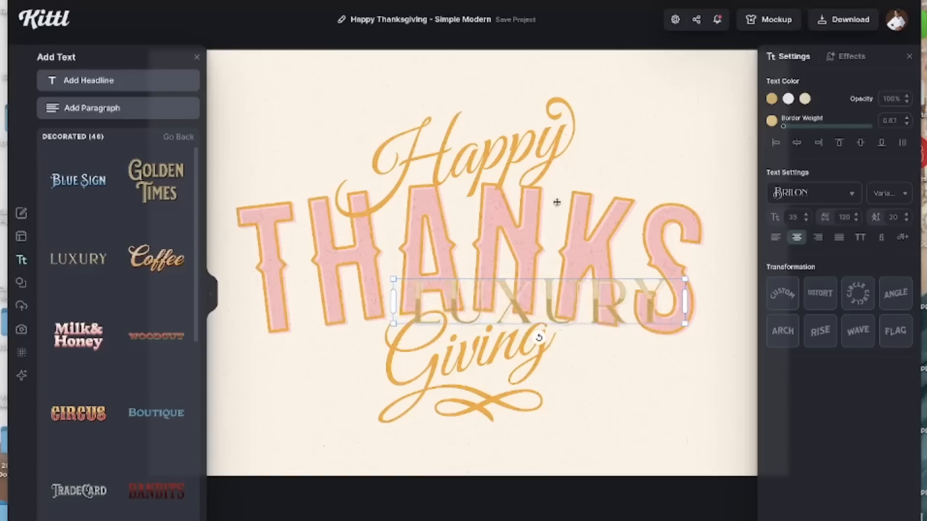
{"action": "left_click", "coordinate": [523, 203]}
{"action": "key", "text": "Delete"}
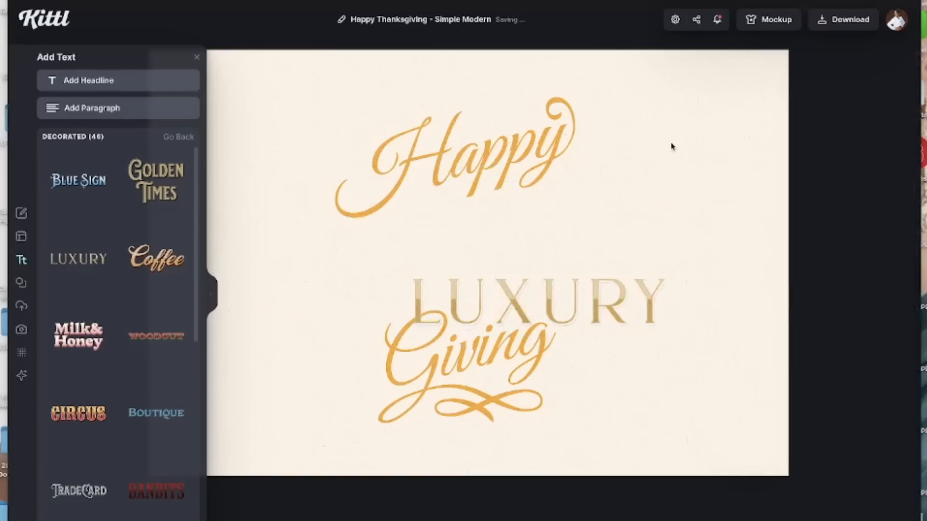
Set the artboard's background color to near-black, hex 12100d.
{"action": "left_click", "coordinate": [673, 147]}
{"action": "left_click", "coordinate": [773, 100]}
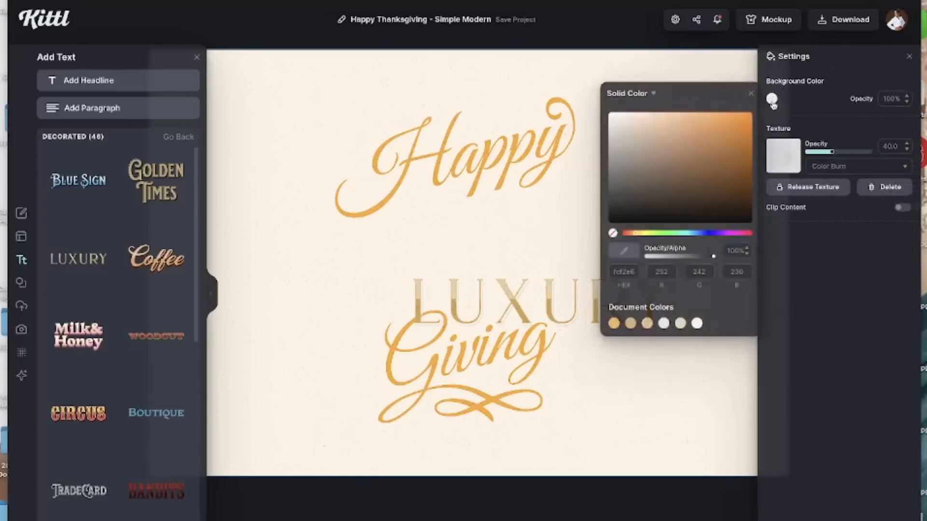
{"action": "left_click", "coordinate": [648, 217]}
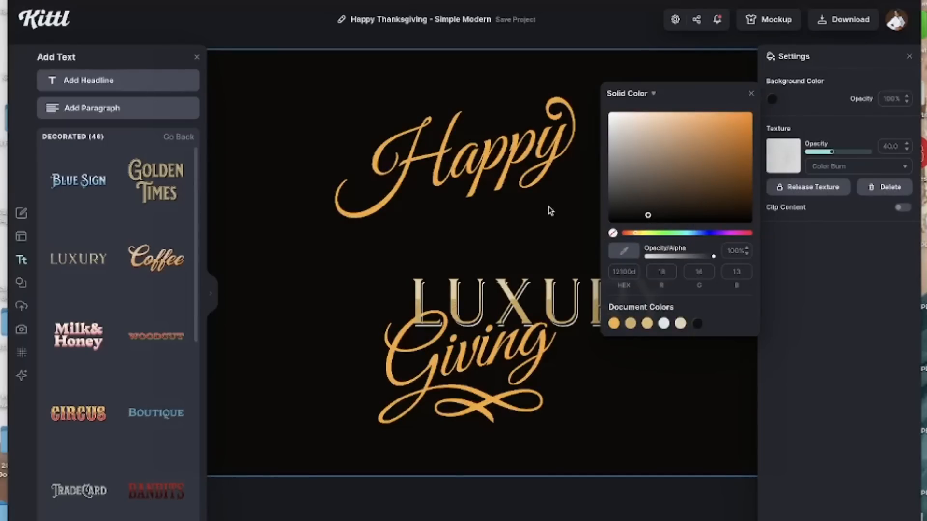
{"action": "left_click", "coordinate": [607, 385]}
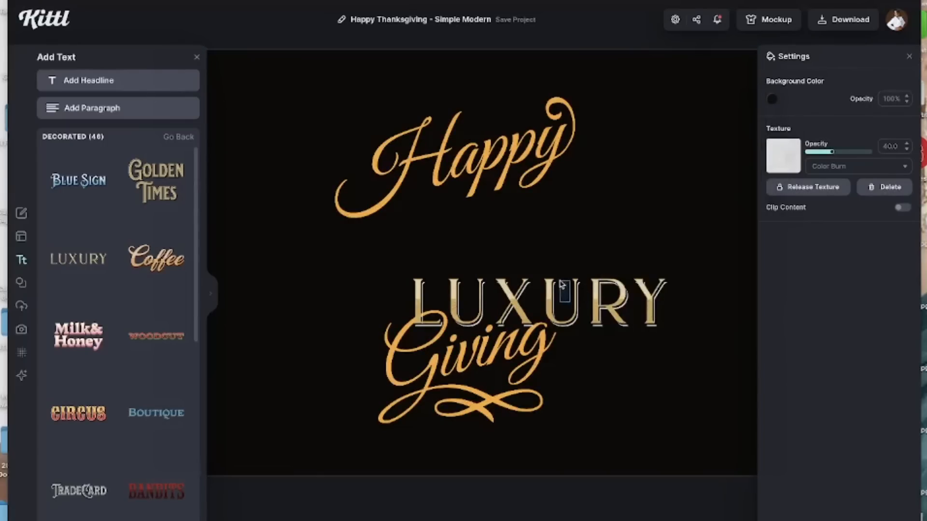
Move the LUXURY text between Happy and Giving, and add the red BANDITS decorated text.
{"action": "left_click", "coordinate": [562, 285]}
{"action": "left_click_drag", "start_coordinate": [593, 294], "coordinate": [520, 244]}
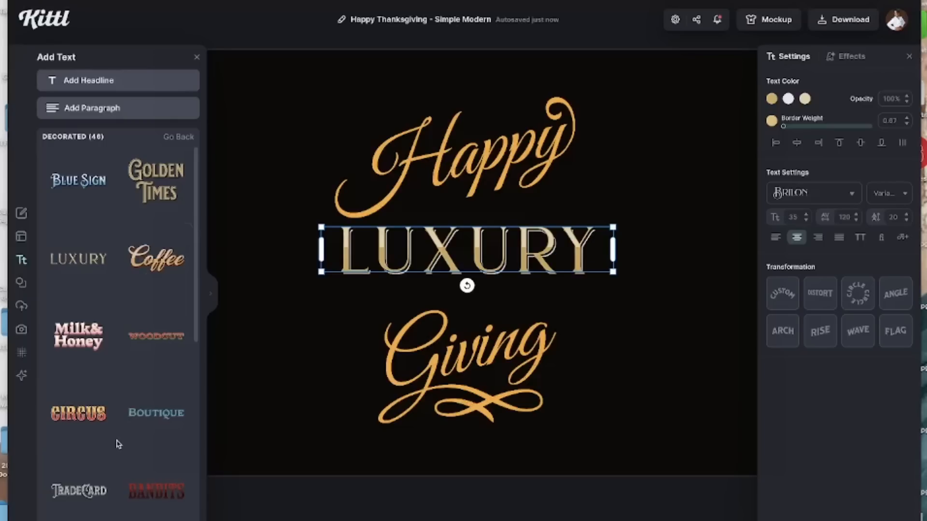
{"action": "left_click", "coordinate": [189, 489]}
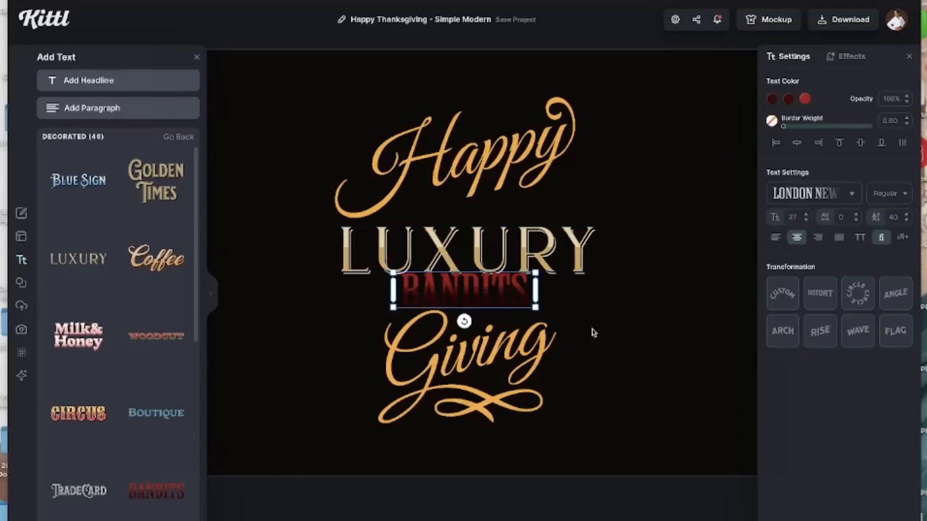
Delete the Giving lettering together with its flourish, and select the BANDITS text.
{"action": "left_click_drag", "start_coordinate": [470, 363], "coordinate": [426, 397]}
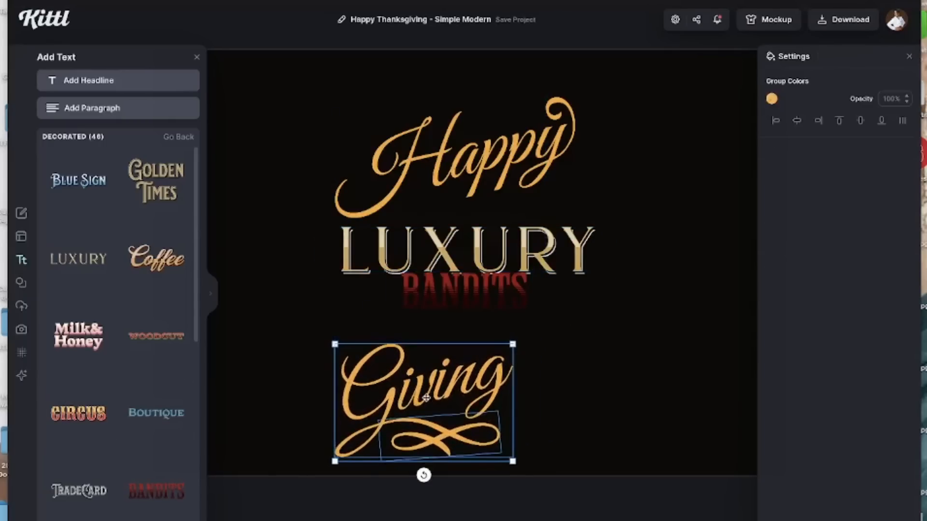
{"action": "key", "text": "Delete"}
{"action": "left_click", "coordinate": [467, 304]}
{"action": "scroll", "coordinate": [480, 299], "scroll_direction": "down", "scroll_amount": 2}
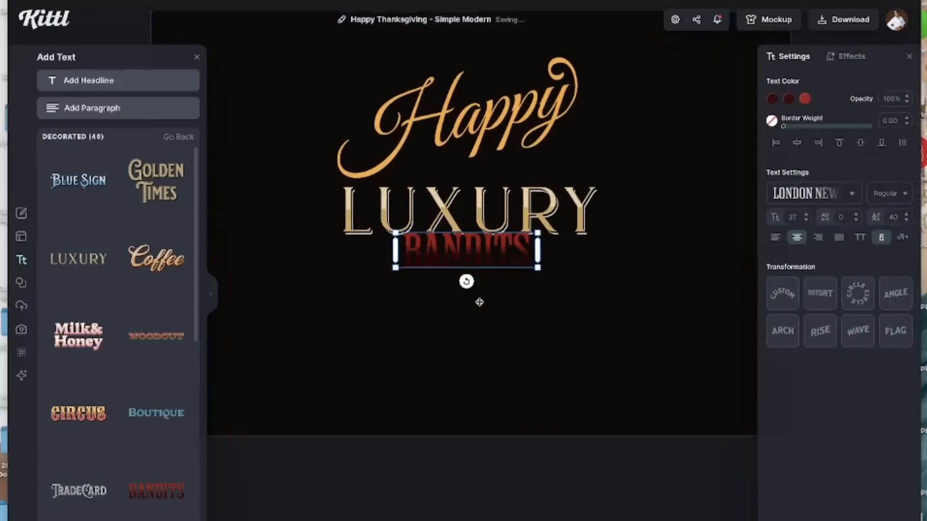
Move the BANDITS text below LUXURY and enlarge it to font size 58.
{"action": "left_click_drag", "start_coordinate": [480, 299], "coordinate": [469, 347]}
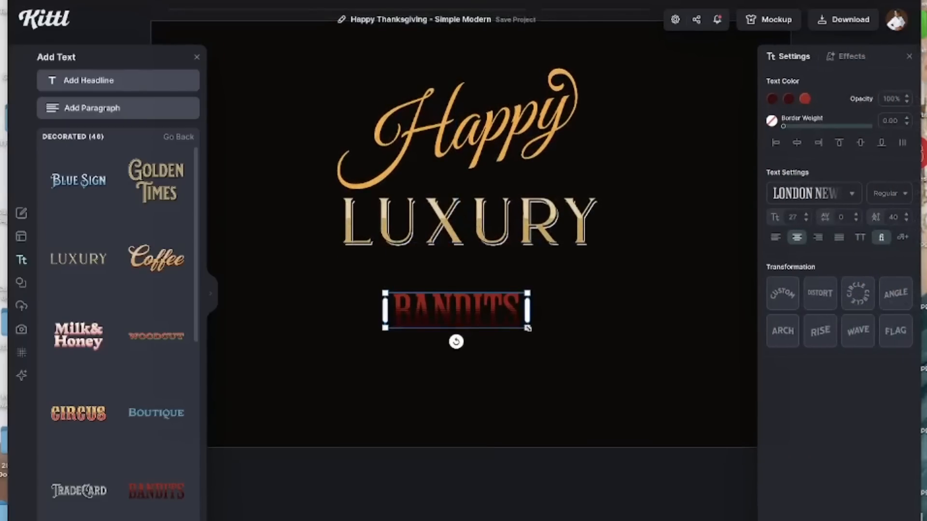
{"action": "left_click_drag", "start_coordinate": [532, 331], "coordinate": [667, 384]}
{"action": "left_click_drag", "start_coordinate": [548, 316], "coordinate": [464, 291]}
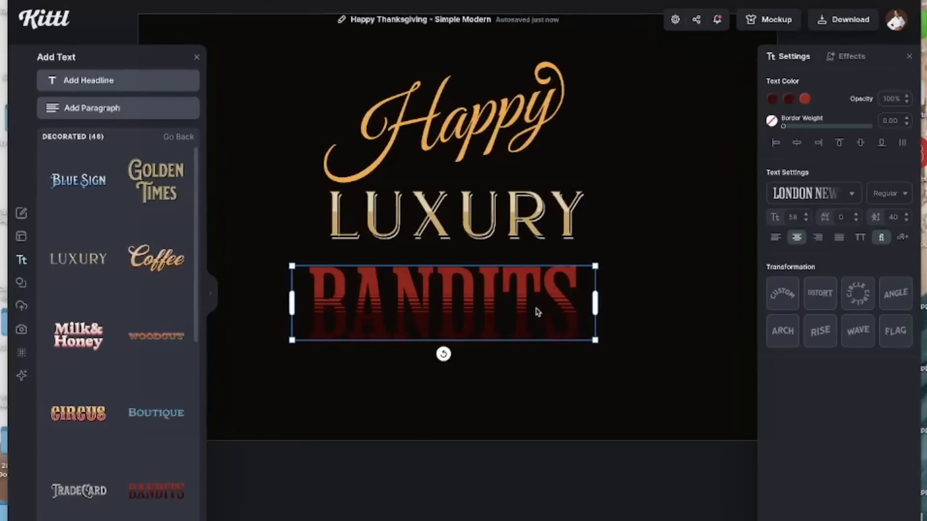
{"action": "scroll", "coordinate": [107, 411], "scroll_direction": "down", "scroll_amount": 5}
{"action": "scroll", "coordinate": [151, 321], "scroll_direction": "down", "scroll_amount": 5}
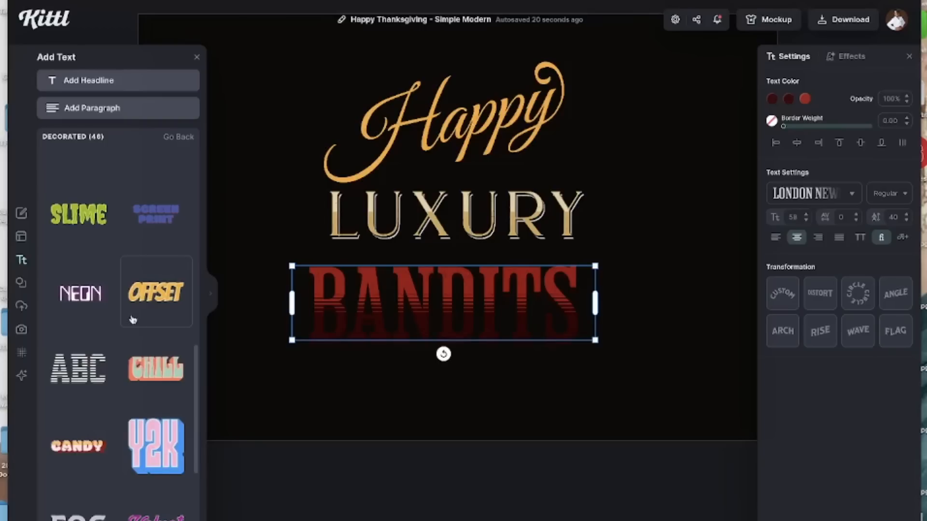
Change the BANDITS wording to BEAUTIFUL and widen its text box so the word fits on one line.
{"action": "double_click", "coordinate": [577, 311]}
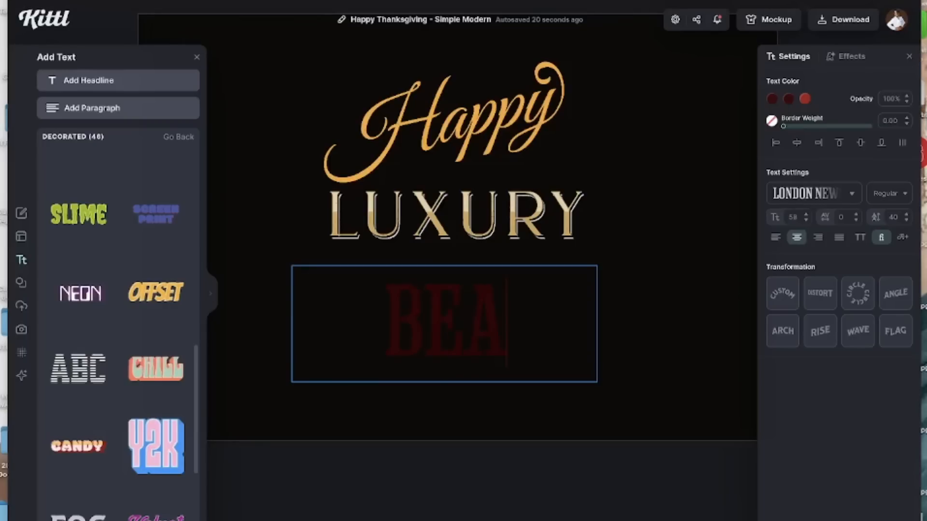
{"action": "type", "text": "BEAUTIFUL"}
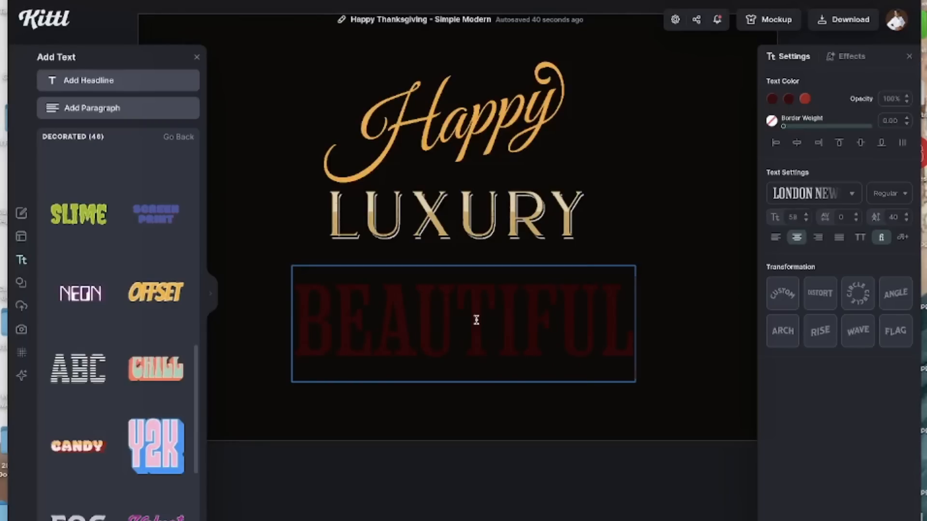
{"action": "key", "text": "Escape"}
{"action": "left_click", "coordinate": [594, 374]}
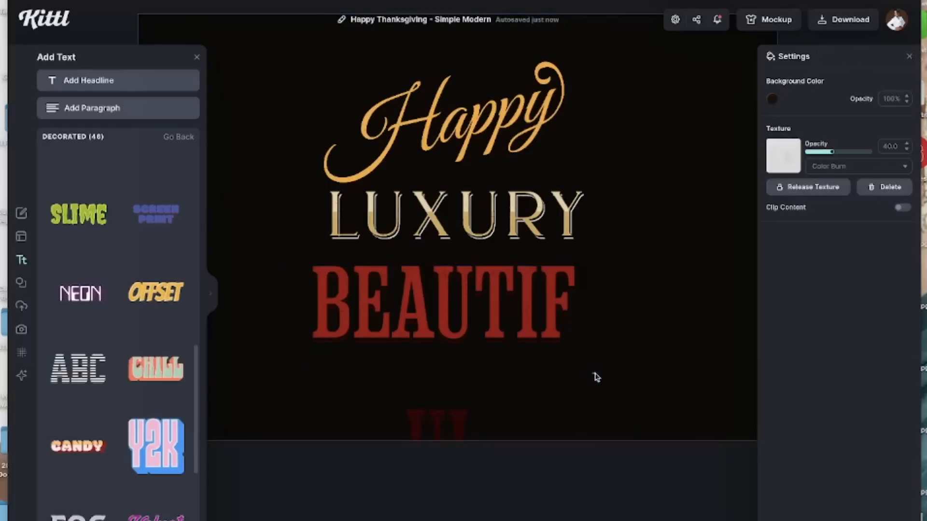
{"action": "left_click", "coordinate": [560, 332]}
{"action": "left_click_drag", "start_coordinate": [595, 379], "coordinate": [670, 378]}
{"action": "left_click", "coordinate": [597, 396]}
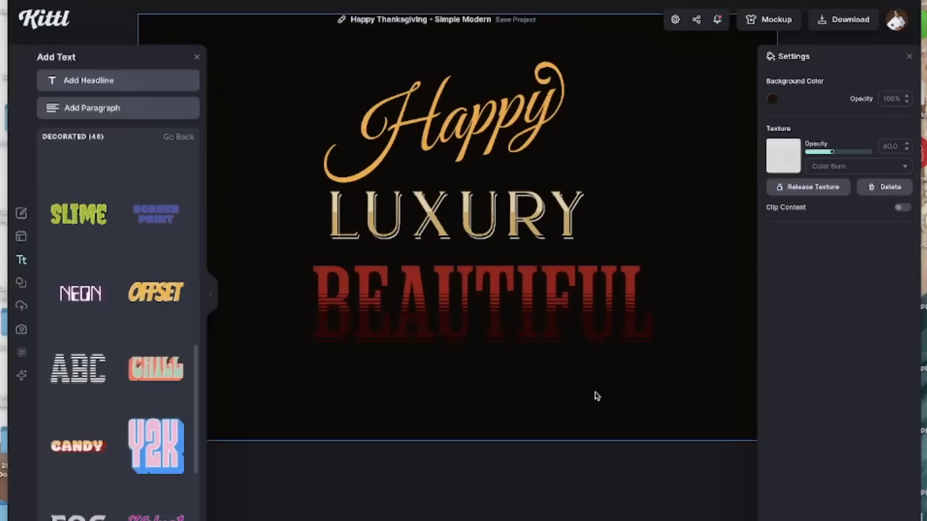
Close the text library and delete the red BEAUTIFUL text.
{"action": "left_click", "coordinate": [196, 57]}
{"action": "left_click", "coordinate": [402, 305]}
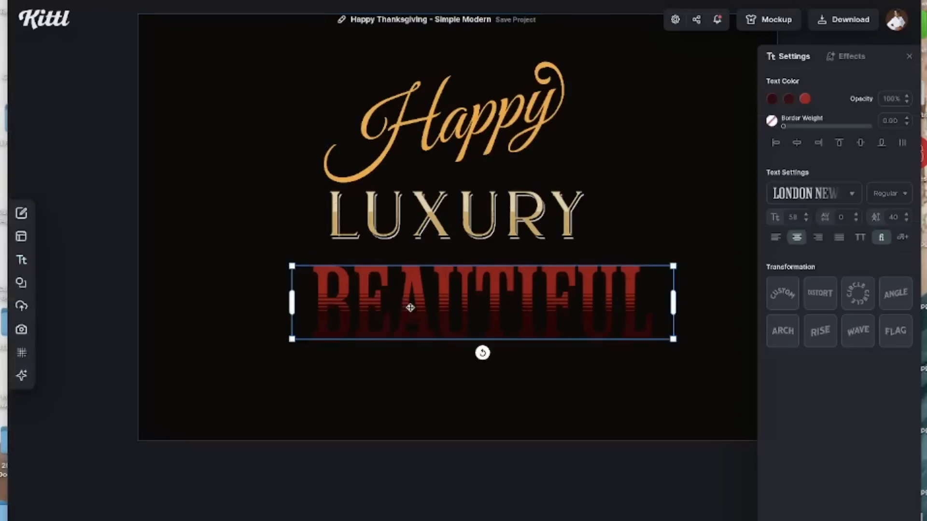
{"action": "key", "text": "Delete"}
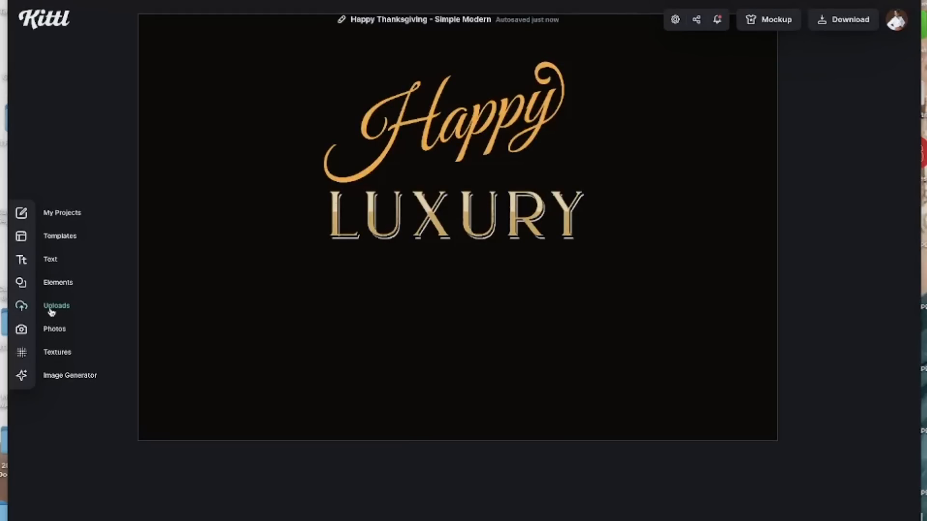
Upload the image file MILF Man I Love Fall-01.png to the project's uploads.
{"action": "left_click", "coordinate": [51, 312]}
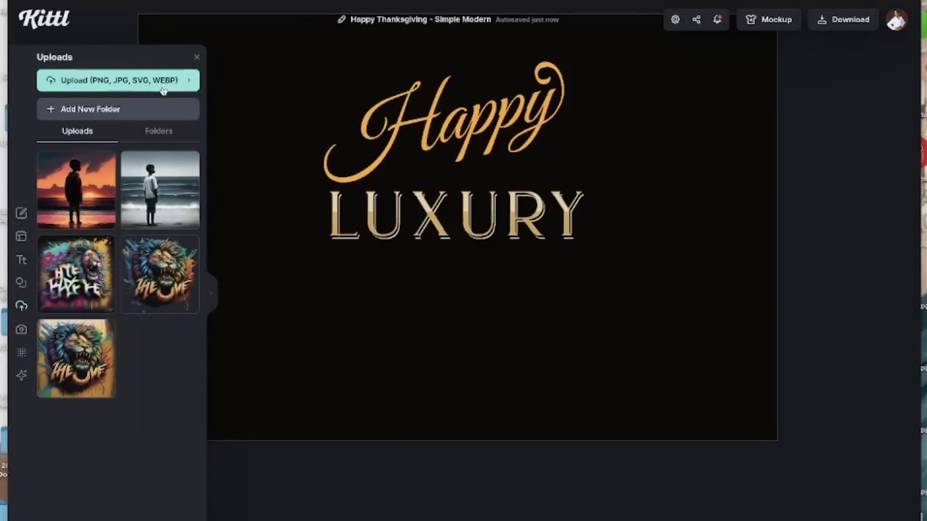
{"action": "left_click", "coordinate": [179, 82]}
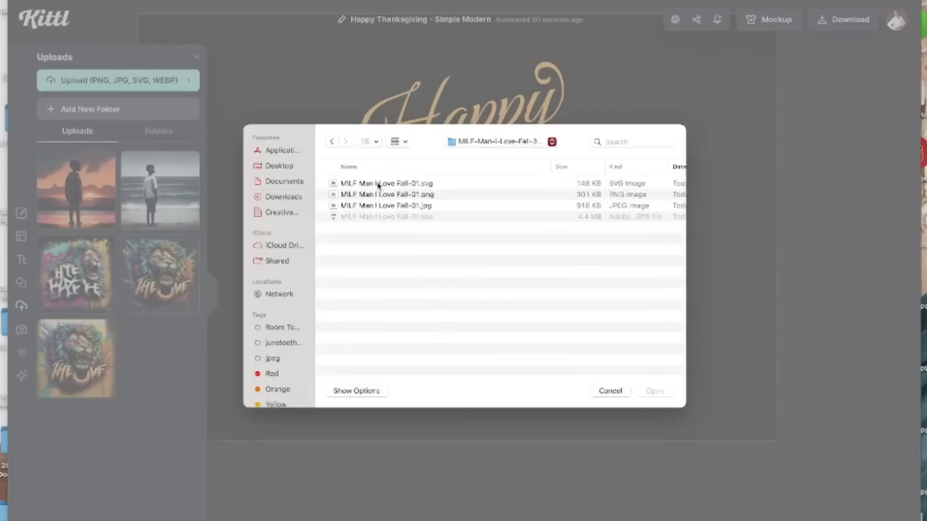
{"action": "left_click", "coordinate": [410, 194]}
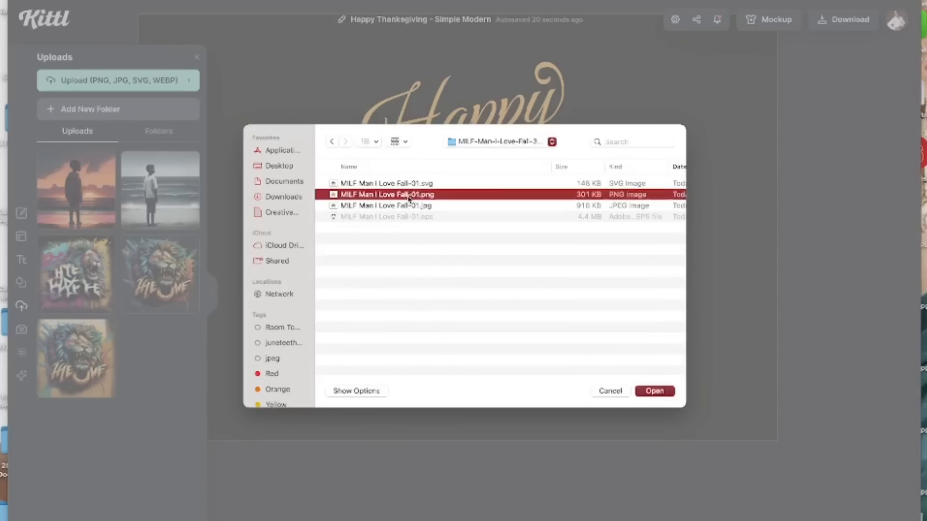
{"action": "left_click", "coordinate": [656, 391]}
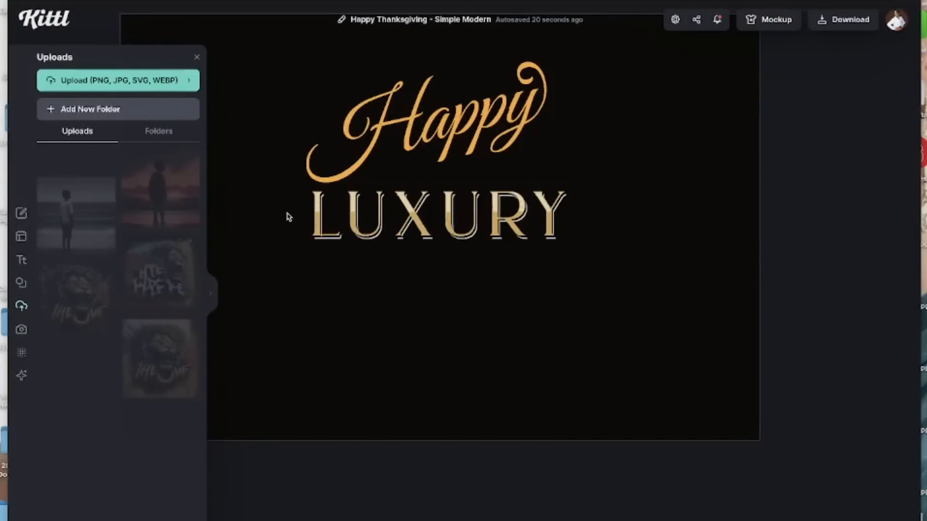
Delete the Happy and LUXURY texts from the artboard.
{"action": "left_click", "coordinate": [424, 155]}
{"action": "key", "text": "Delete"}
{"action": "left_click", "coordinate": [476, 212]}
{"action": "key", "text": "Delete"}
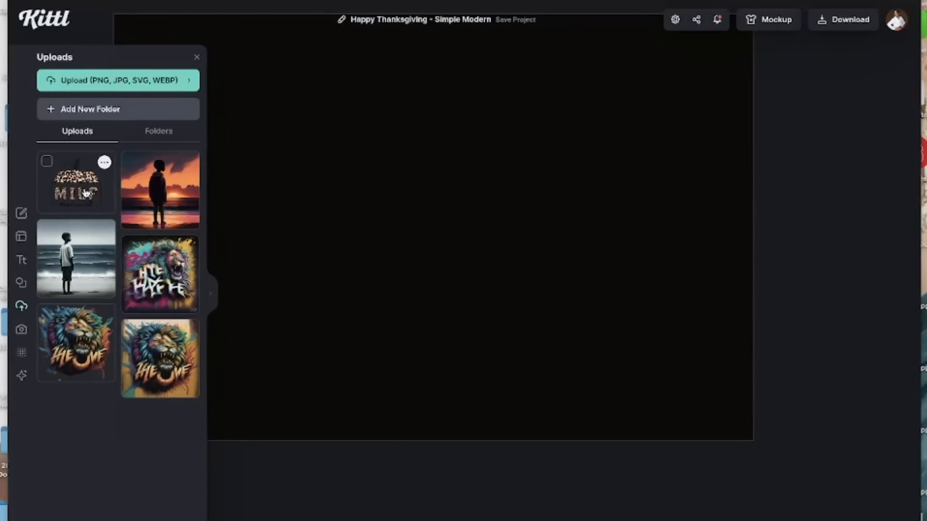
Place the uploaded pumpkin image on the artboard and set the background color to off-white, hex f1eeea.
{"action": "left_click", "coordinate": [86, 192]}
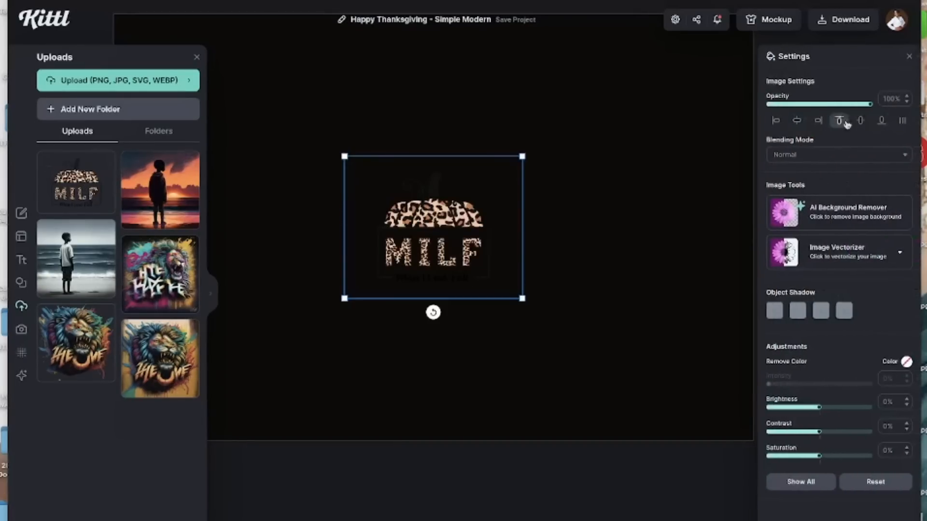
{"action": "left_click", "coordinate": [648, 99]}
{"action": "left_click", "coordinate": [773, 100]}
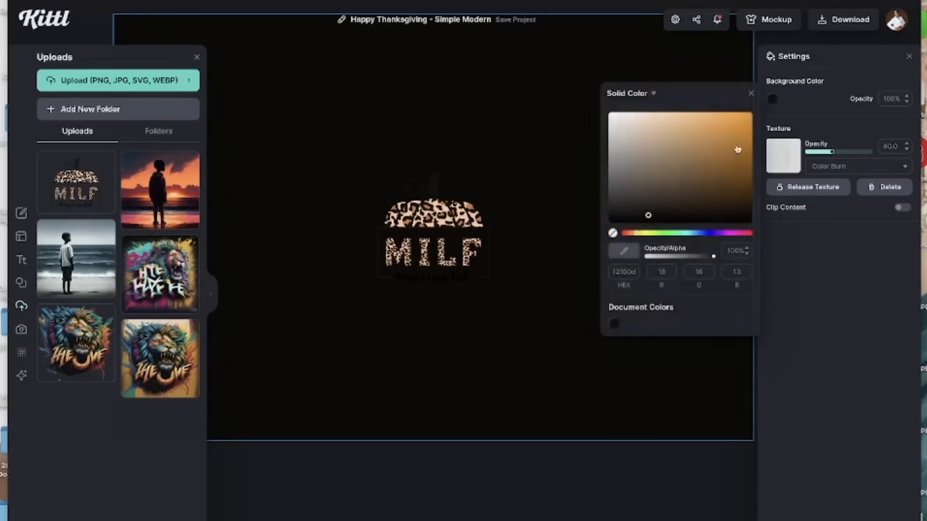
{"action": "left_click", "coordinate": [619, 126]}
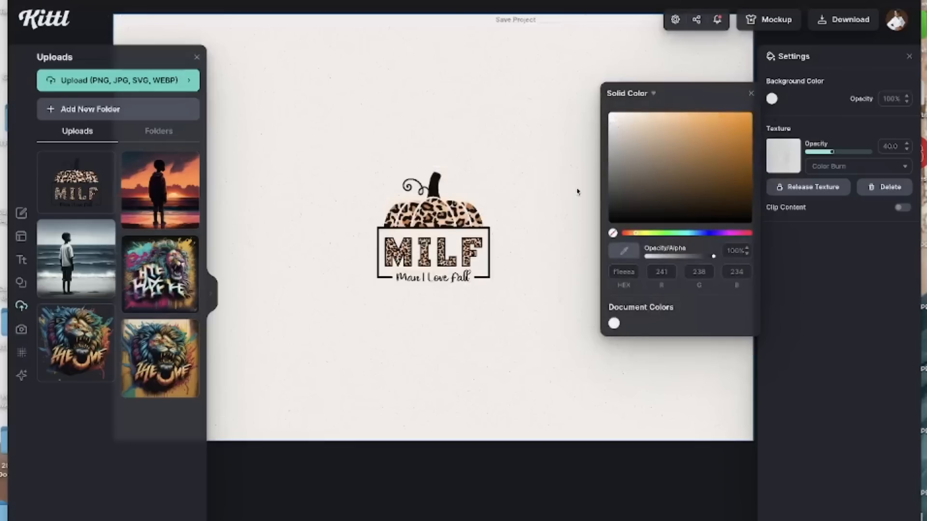
{"action": "left_click", "coordinate": [562, 185]}
Enlarge the pumpkin image so it fills most of the artboard's height.
{"action": "left_click", "coordinate": [477, 252]}
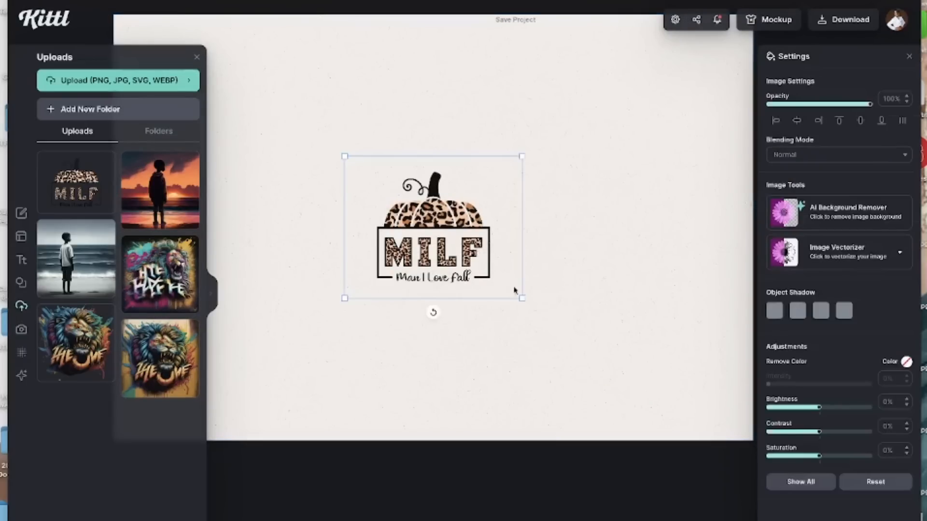
{"action": "left_click_drag", "start_coordinate": [522, 300], "coordinate": [655, 405]}
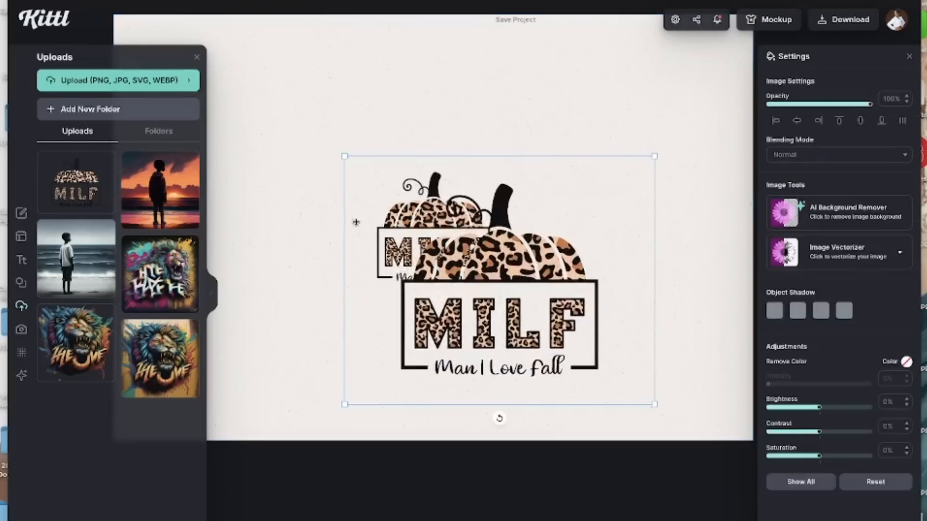
{"action": "left_click_drag", "start_coordinate": [341, 155], "coordinate": [245, 76]}
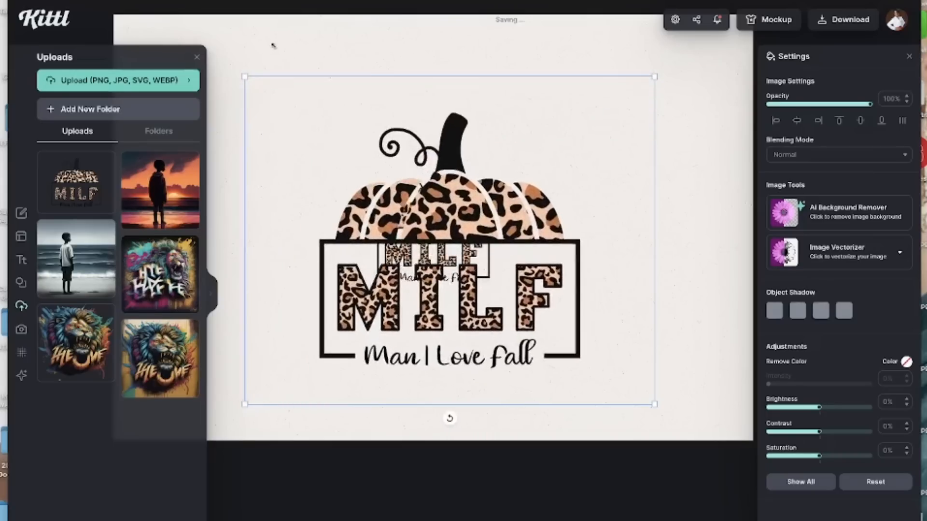
Delete the small duplicate behind the enlarged pumpkin image and position the large one near the artboard's center.
{"action": "left_click_drag", "start_coordinate": [433, 265], "coordinate": [434, 244]}
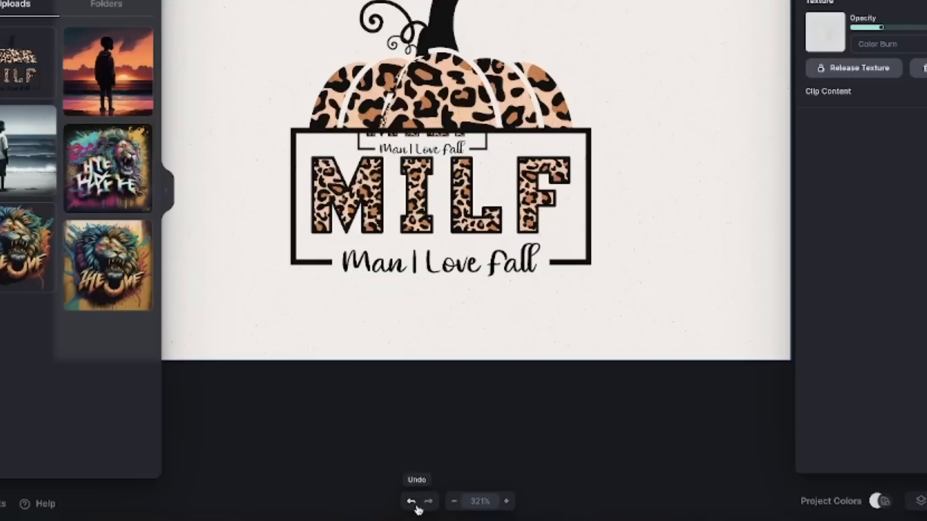
{"action": "left_click", "coordinate": [412, 503]}
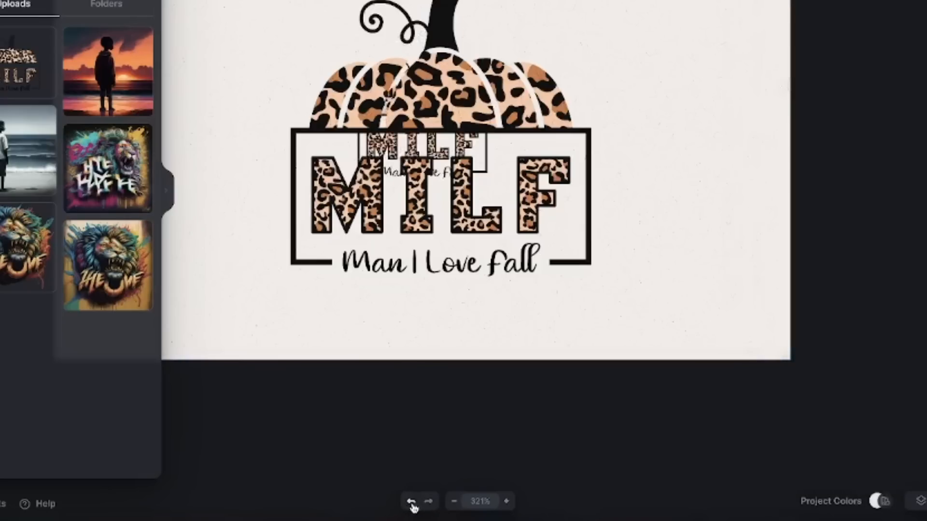
{"action": "left_click", "coordinate": [759, 189]}
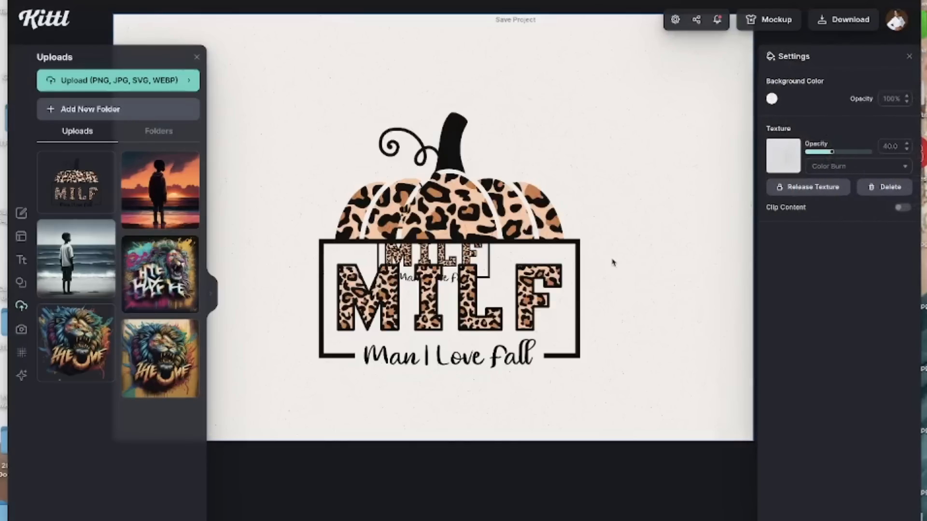
{"action": "left_click", "coordinate": [618, 252]}
{"action": "left_click_drag", "start_coordinate": [578, 260], "coordinate": [750, 266]}
{"action": "left_click", "coordinate": [384, 242]}
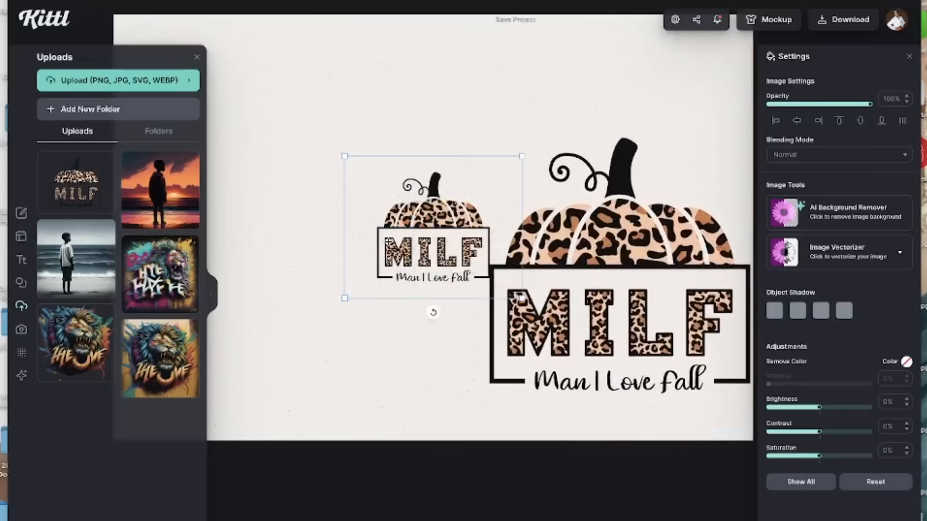
{"action": "key", "text": "Delete"}
{"action": "left_click_drag", "start_coordinate": [614, 252], "coordinate": [425, 199]}
{"action": "left_click", "coordinate": [674, 240]}
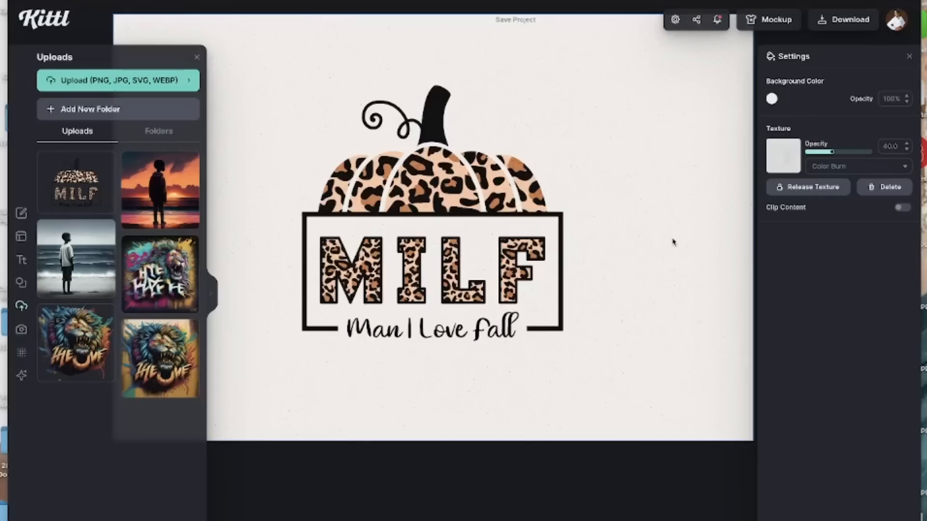
Search the photo library for "fall", browse the photos, and open the textures library.
{"action": "left_click", "coordinate": [197, 57]}
{"action": "mouse_move", "coordinate": [27, 329]}
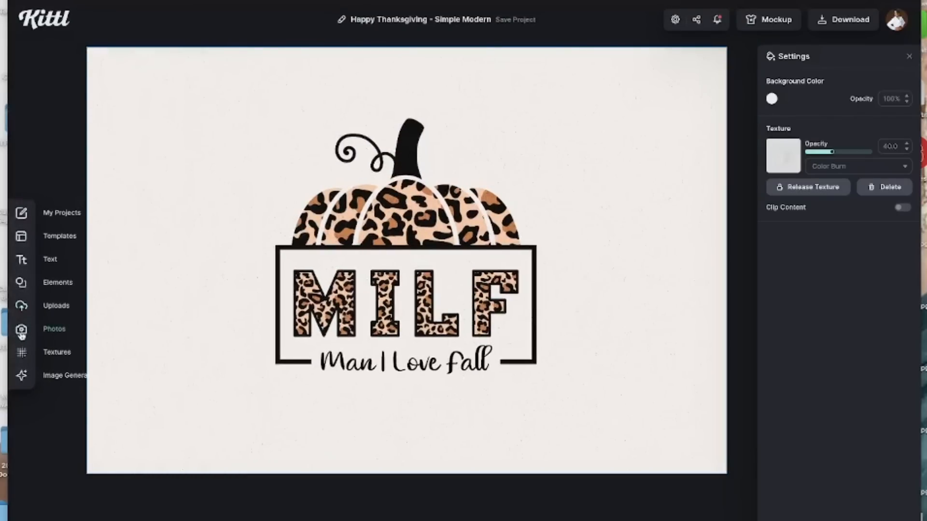
{"action": "left_click", "coordinate": [55, 329]}
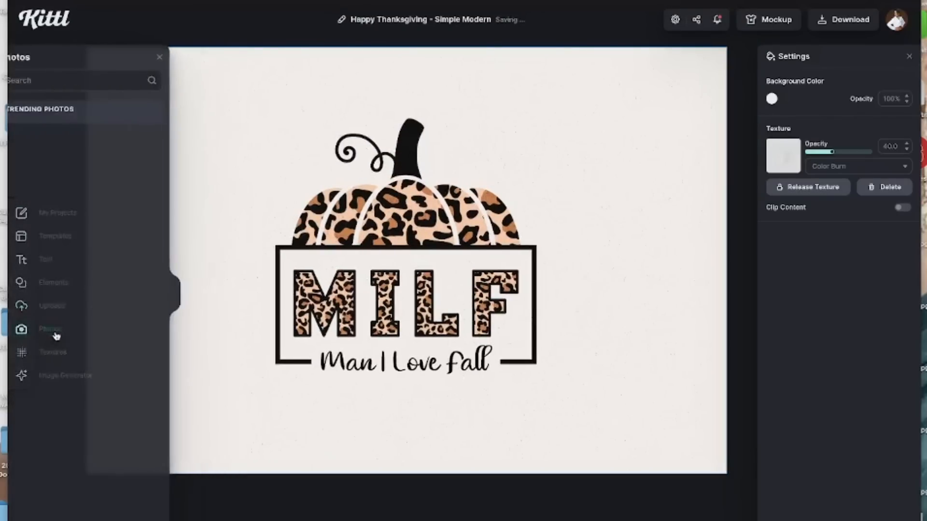
{"action": "left_click", "coordinate": [92, 82]}
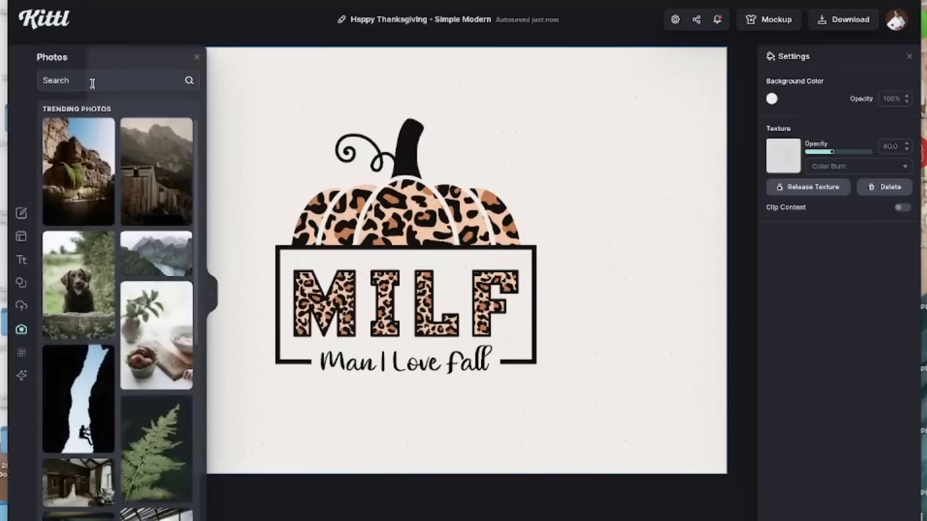
{"action": "type", "text": "fall"}
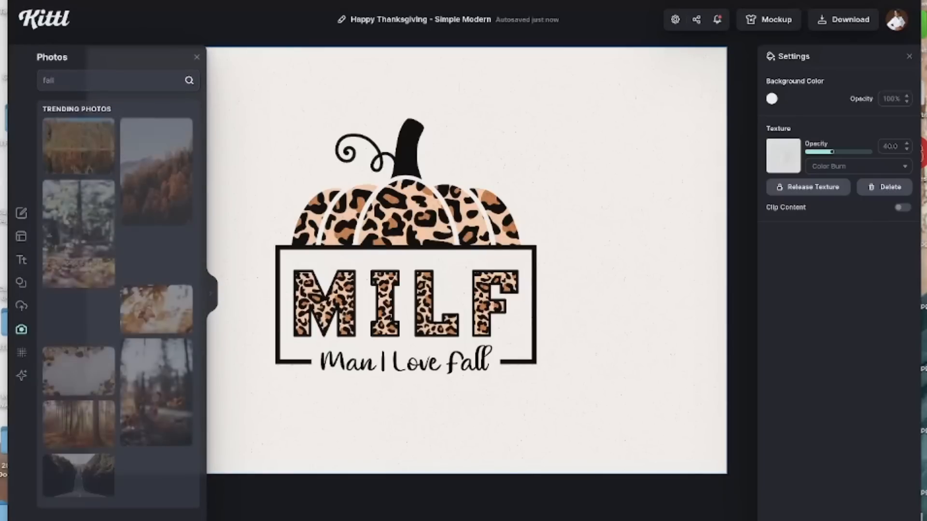
{"action": "scroll", "coordinate": [109, 308], "scroll_direction": "down", "scroll_amount": 5}
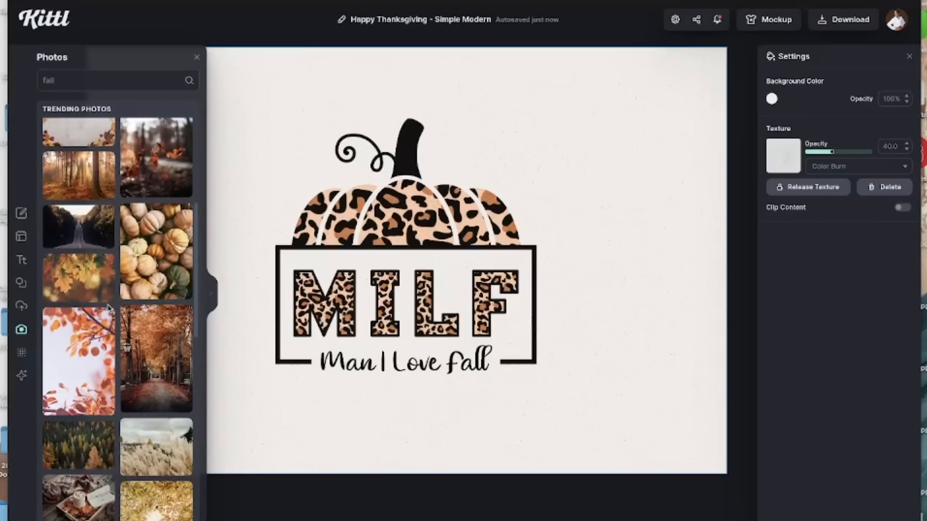
{"action": "scroll", "coordinate": [110, 309], "scroll_direction": "down", "scroll_amount": 5}
{"action": "left_click", "coordinate": [22, 329]}
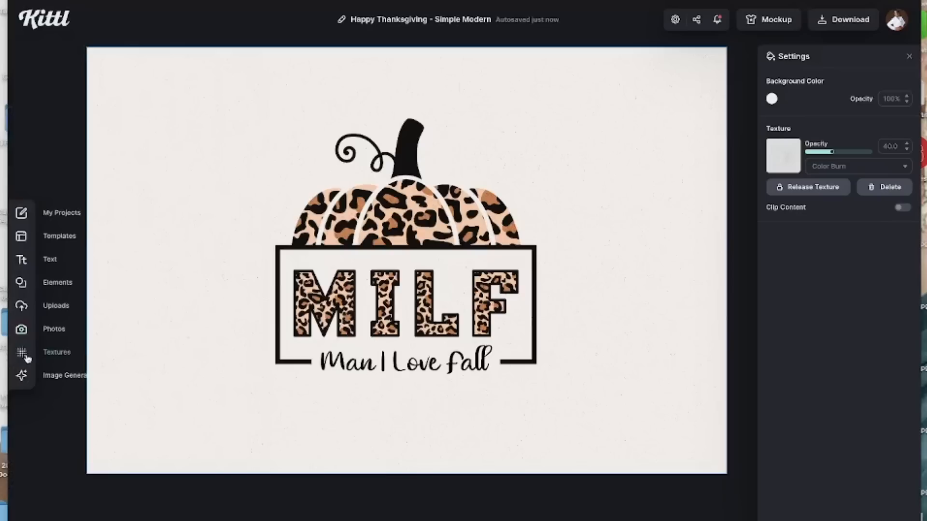
{"action": "left_click", "coordinate": [51, 357]}
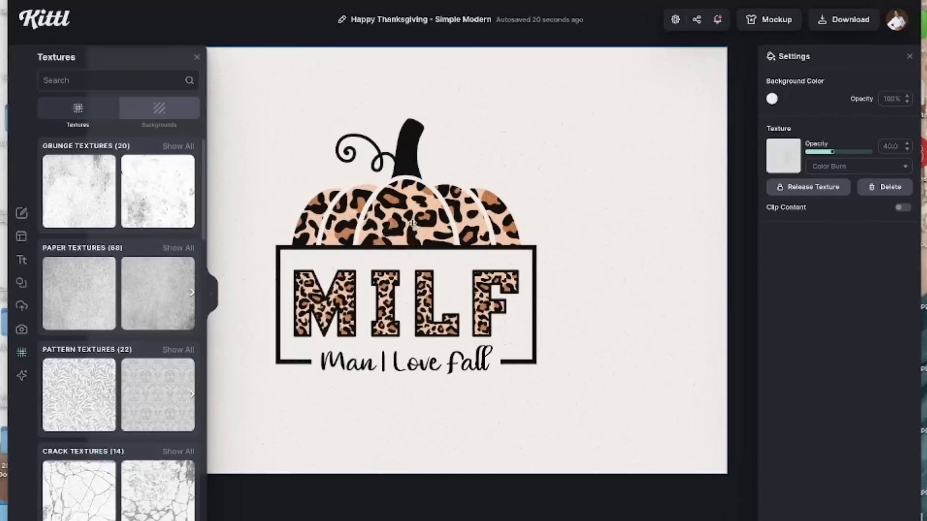
Delete the pumpkin image and add a headline text to the empty artboard.
{"action": "left_click_drag", "start_coordinate": [404, 227], "coordinate": [423, 228]}
{"action": "key", "text": "Delete"}
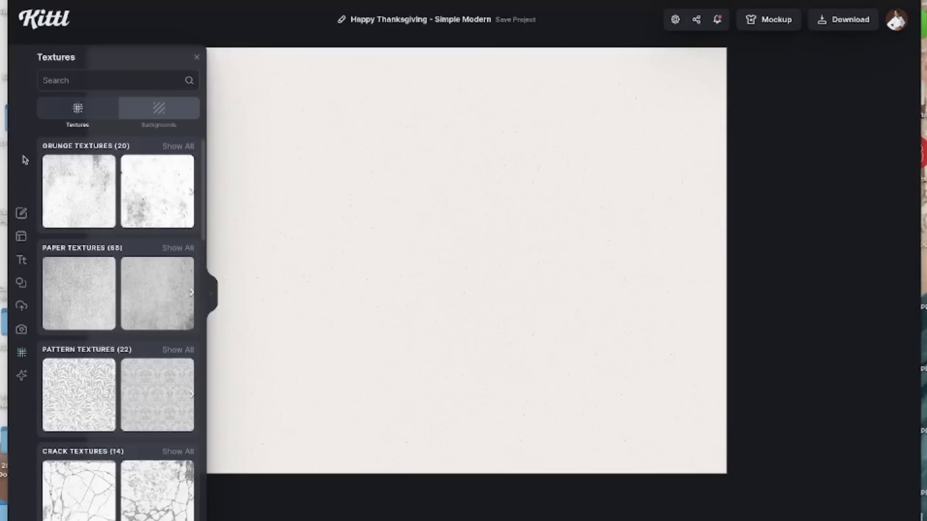
{"action": "left_click", "coordinate": [21, 260]}
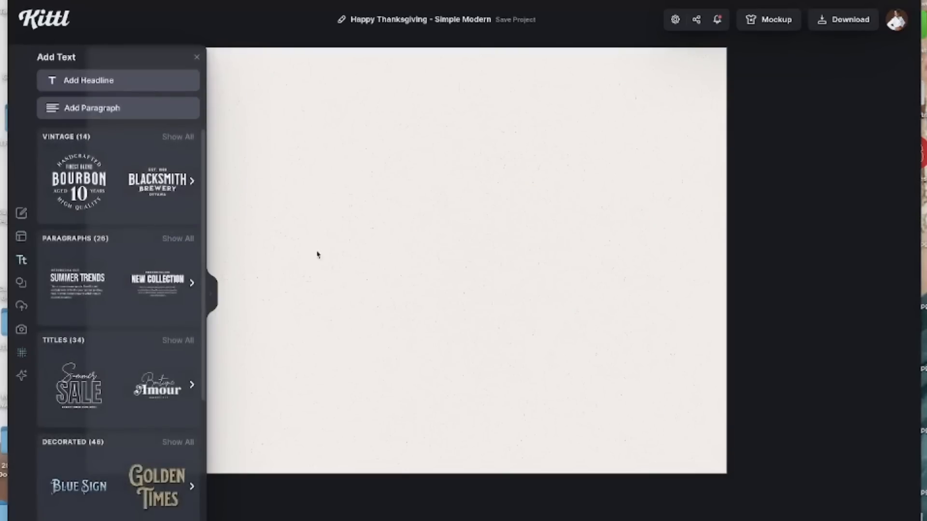
{"action": "left_click", "coordinate": [107, 82]}
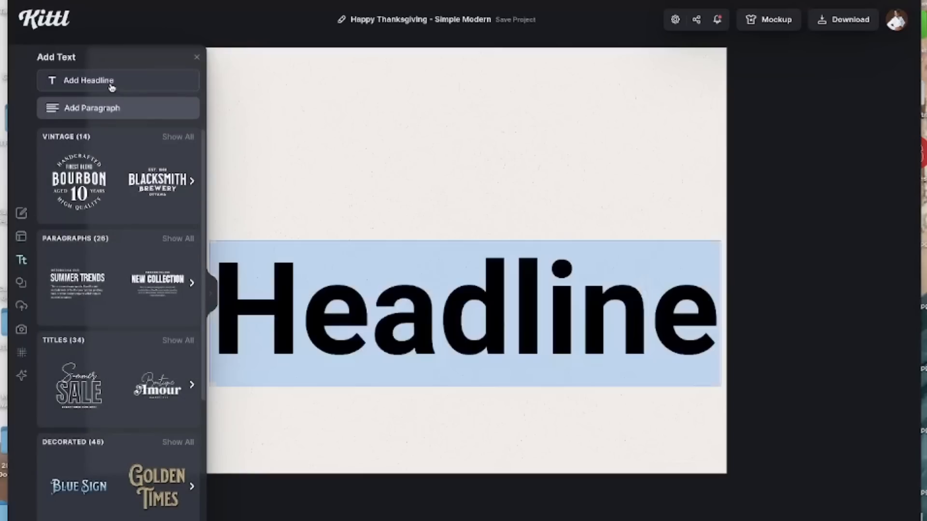
Replace the headline text with "SPICE GIRL" and set its typeface to Abril Fatface.
{"action": "type", "text": "SPICE GIRL"}
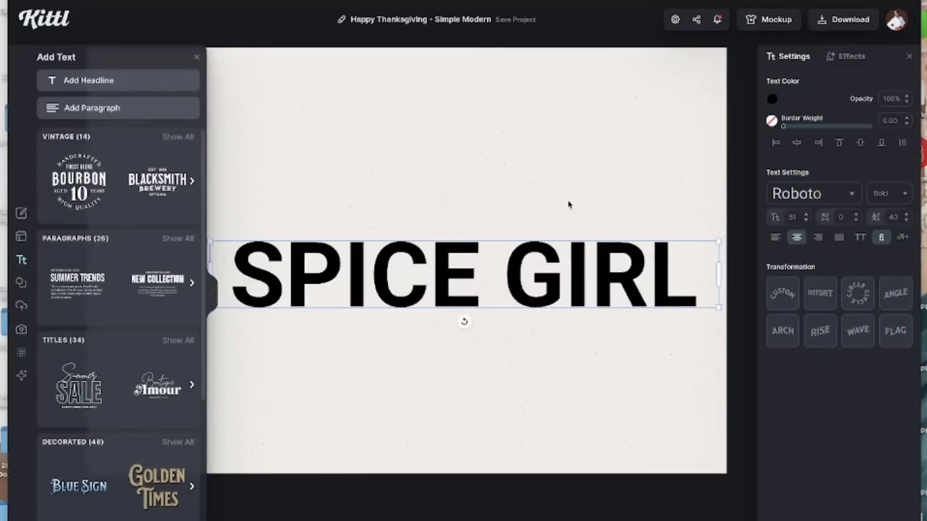
{"action": "left_click", "coordinate": [851, 194]}
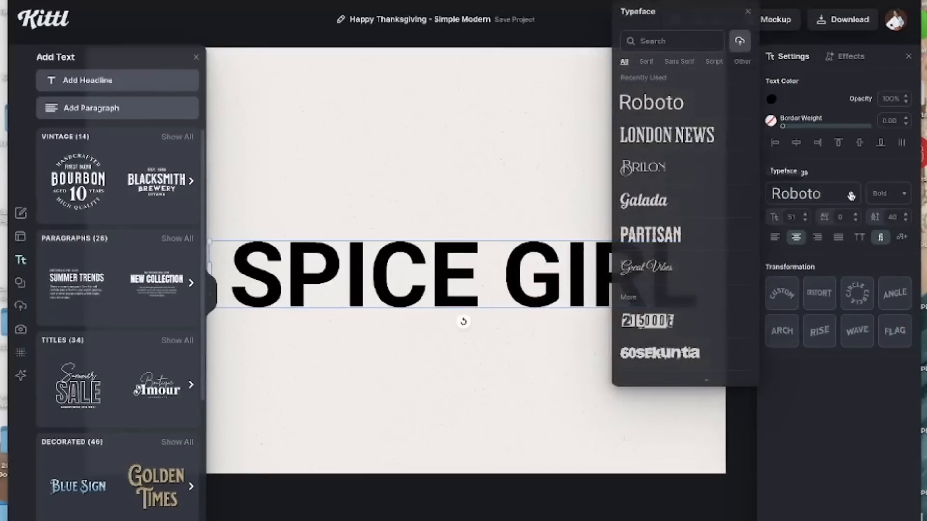
{"action": "scroll", "coordinate": [651, 214], "scroll_direction": "down", "scroll_amount": 3}
{"action": "left_click", "coordinate": [650, 215]}
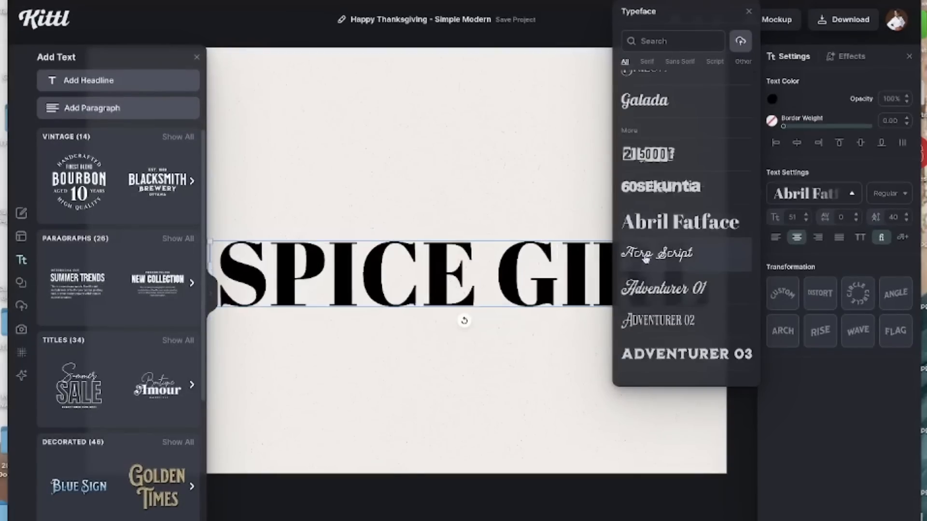
{"action": "left_click", "coordinate": [531, 223]}
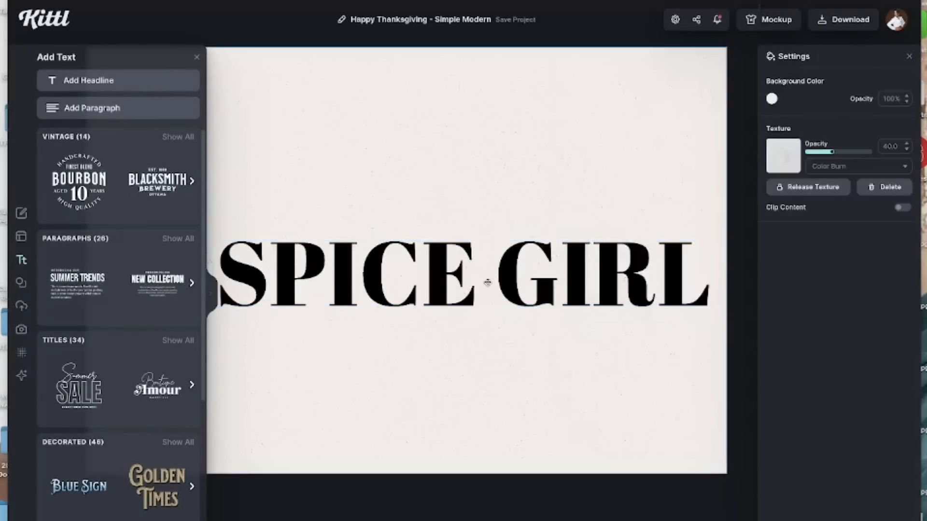
Open the textures library and recolor the SPICE GIRL headline dark red (7f1515).
{"action": "left_click", "coordinate": [22, 358]}
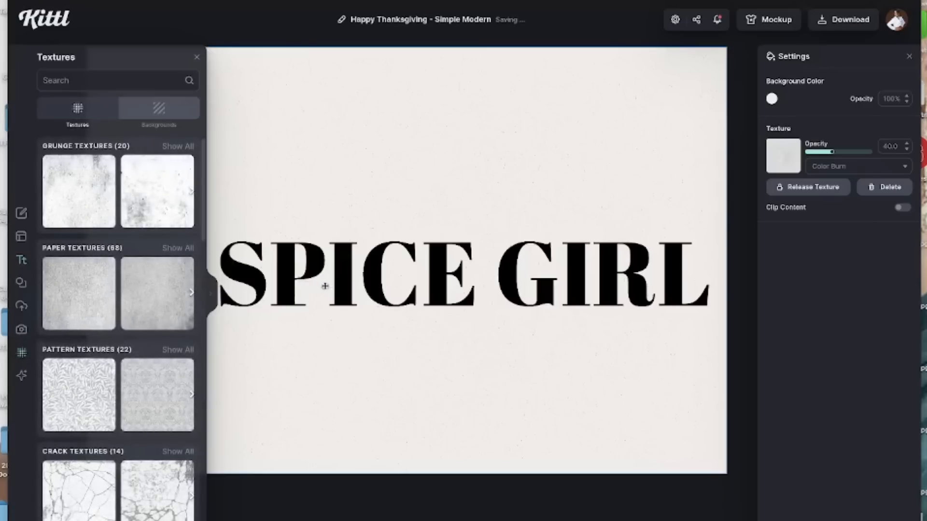
{"action": "scroll", "coordinate": [338, 286], "scroll_direction": "right", "scroll_amount": 1}
{"action": "left_click", "coordinate": [363, 286]}
{"action": "scroll", "coordinate": [371, 288], "scroll_direction": "right", "scroll_amount": 1}
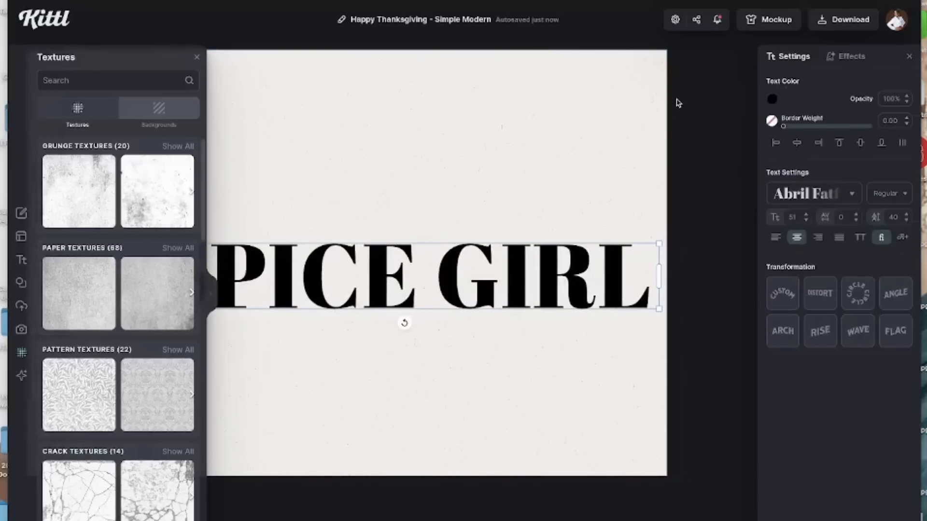
{"action": "scroll", "coordinate": [678, 103], "scroll_direction": "left", "scroll_amount": 1}
{"action": "left_click", "coordinate": [772, 100]}
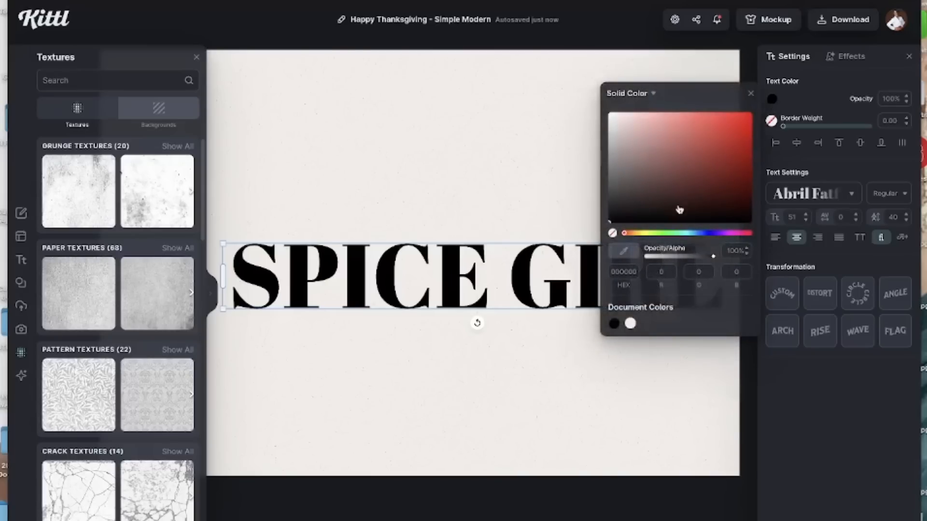
{"action": "left_click", "coordinate": [675, 199]}
{"action": "left_click", "coordinate": [710, 163]}
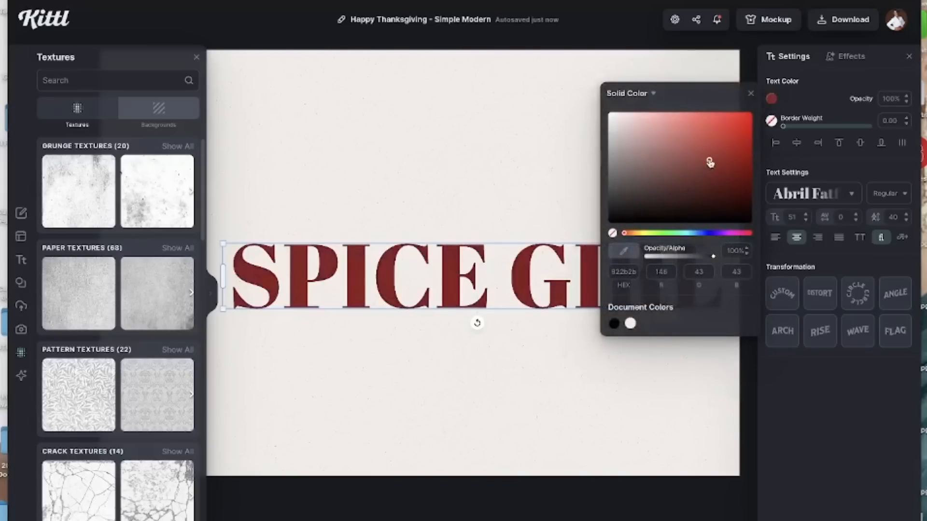
{"action": "left_click", "coordinate": [728, 168]}
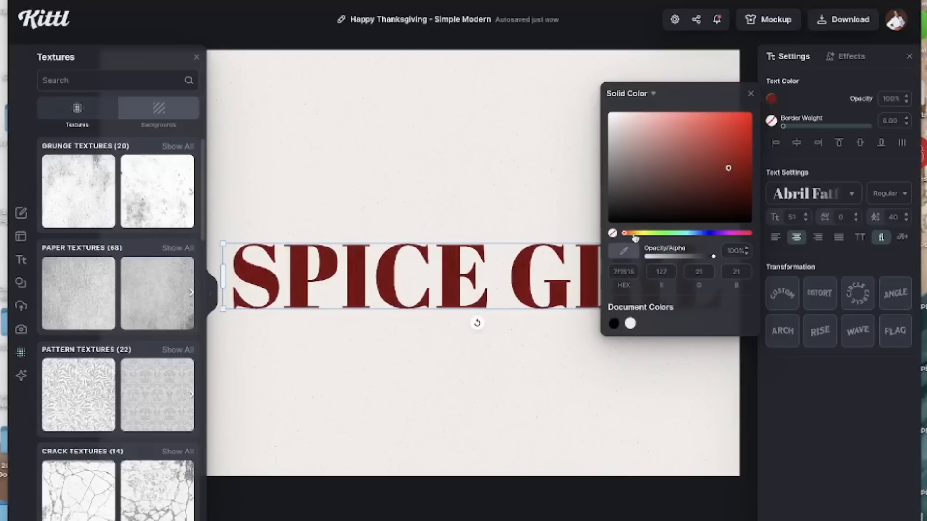
{"action": "key", "text": "Escape"}
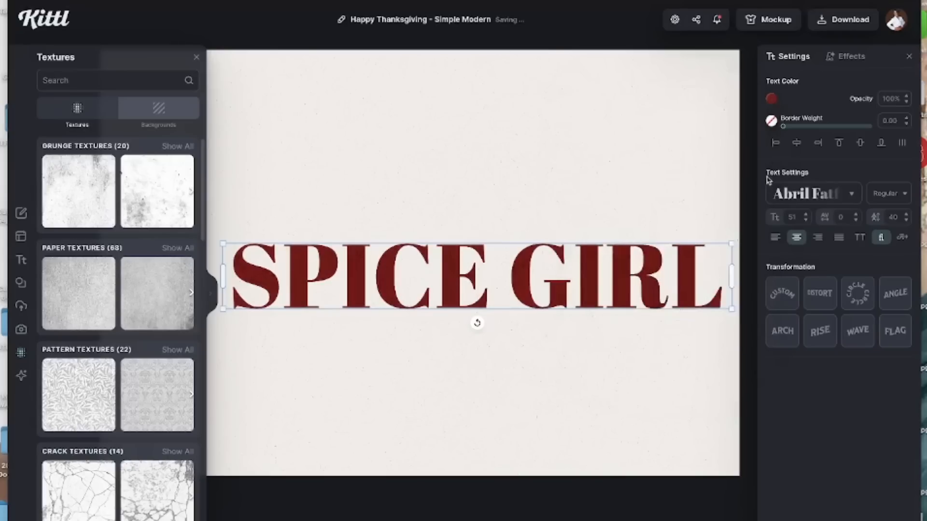
Shift the headline color's hue from red toward orange for a rusty reddish brown, then deselect the text.
{"action": "left_click", "coordinate": [772, 99]}
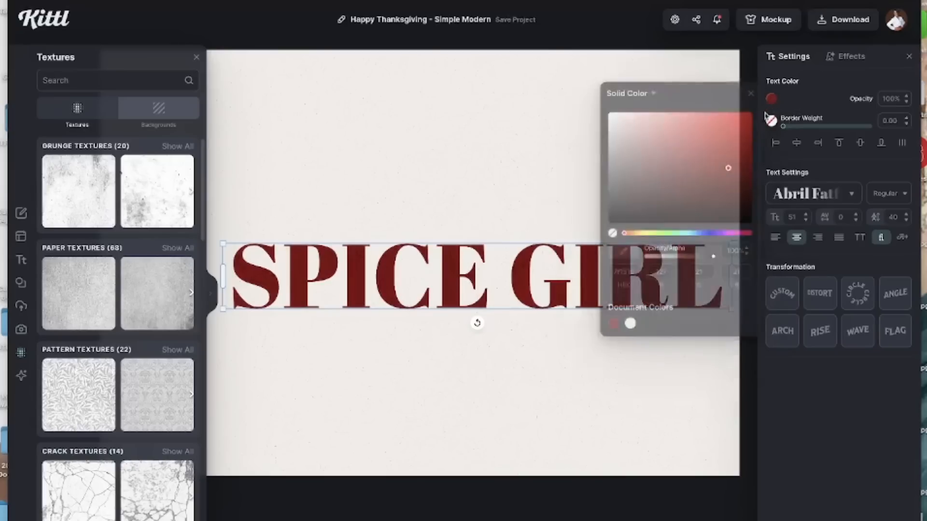
{"action": "left_click", "coordinate": [633, 235]}
{"action": "left_click", "coordinate": [531, 160]}
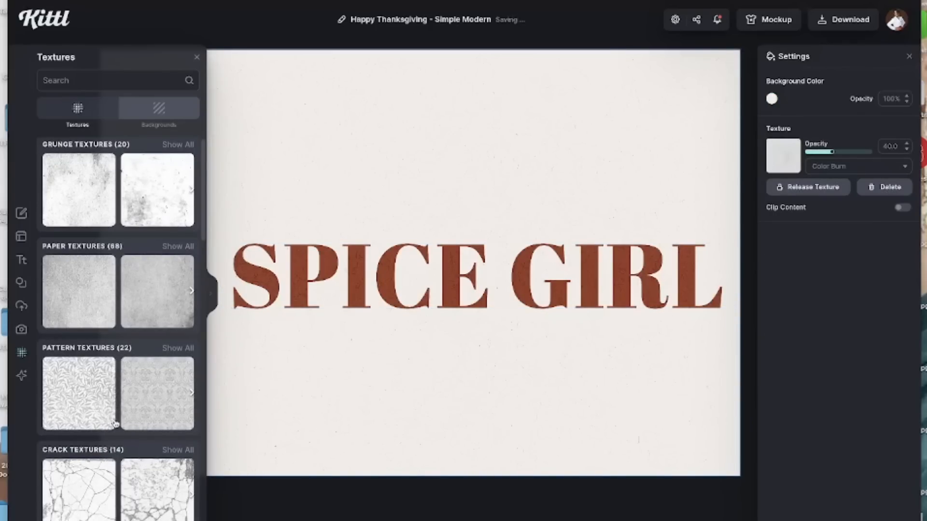
Apply the second grunge texture, with dark speckles, to the artboard.
{"action": "scroll", "coordinate": [116, 422], "scroll_direction": "down", "scroll_amount": 1}
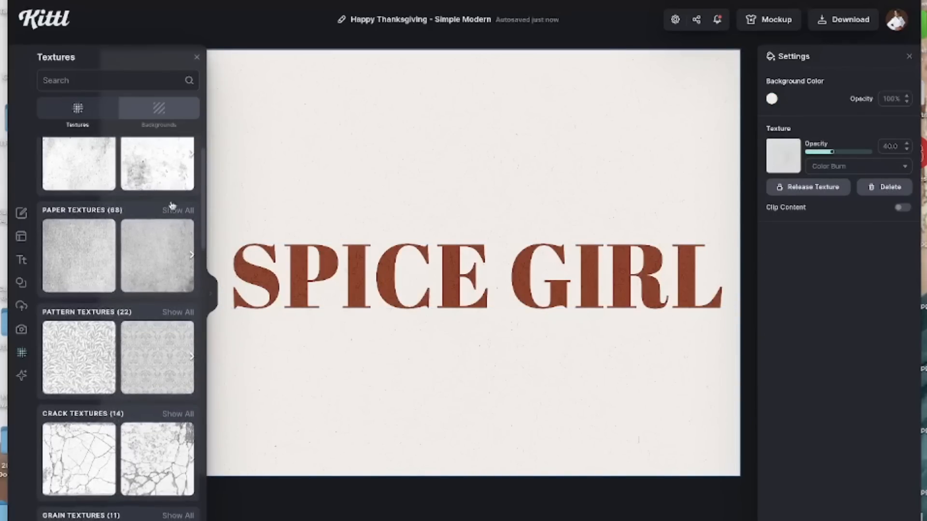
{"action": "scroll", "coordinate": [167, 200], "scroll_direction": "up", "scroll_amount": 1}
{"action": "left_click", "coordinate": [162, 199]}
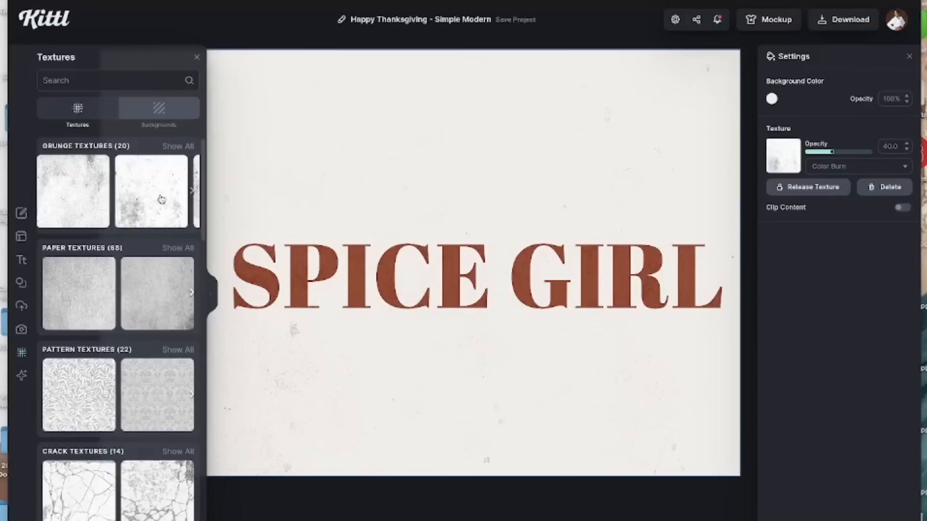
{"action": "scroll", "coordinate": [312, 361], "scroll_direction": "up", "scroll_amount": 1}
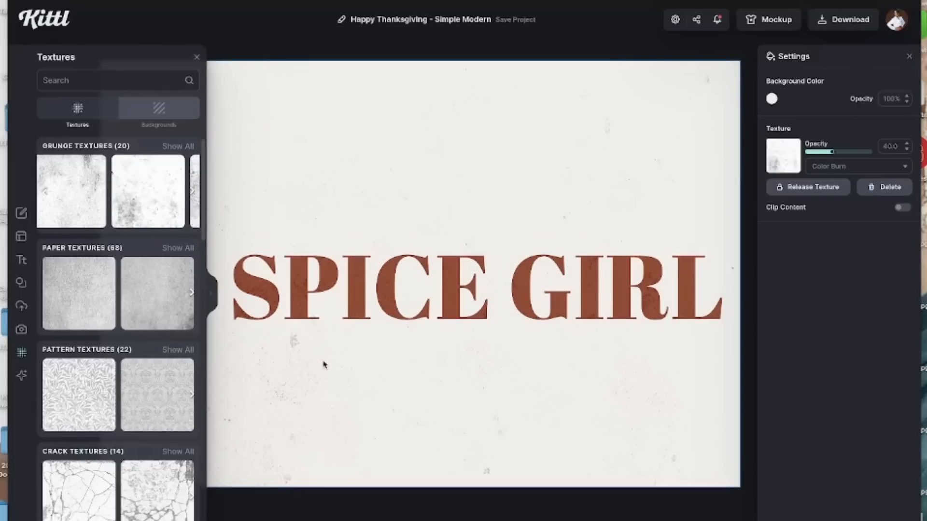
Set the artboard's background color to very dark brown (181107) and its texture opacity to 100.
{"action": "left_click", "coordinate": [773, 99]}
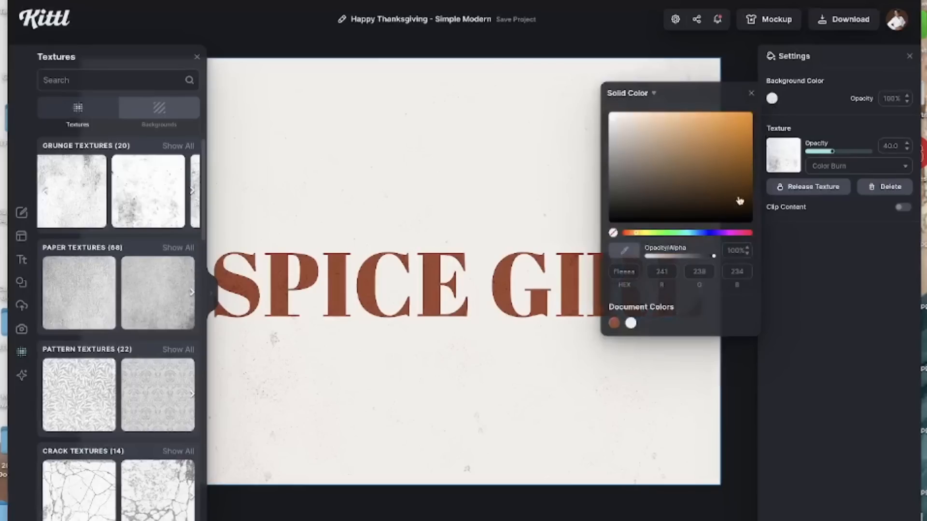
{"action": "left_click", "coordinate": [740, 218]}
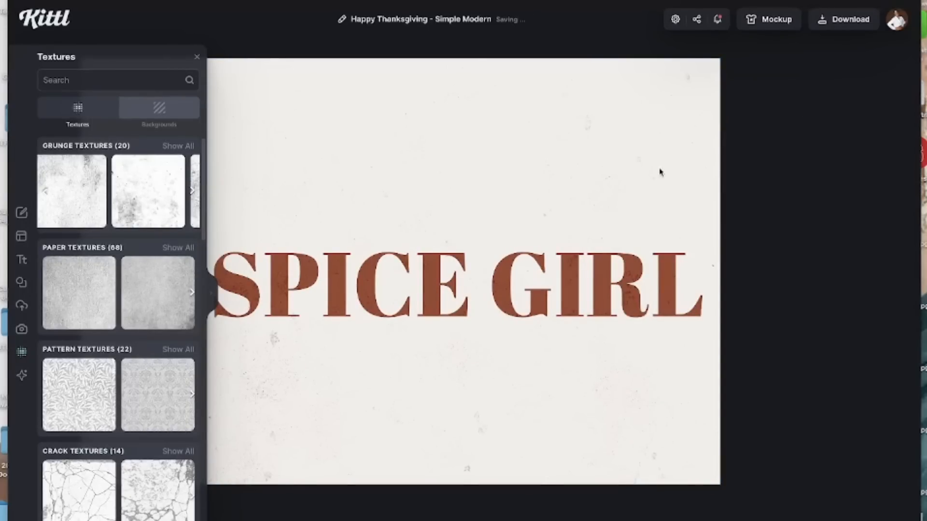
{"action": "left_click", "coordinate": [661, 172]}
{"action": "left_click", "coordinate": [772, 99]}
{"action": "left_click", "coordinate": [710, 214]}
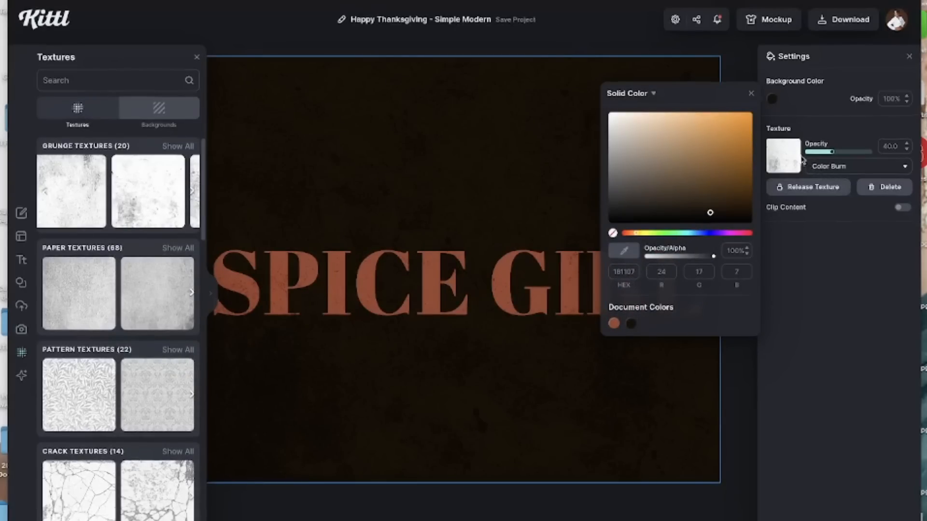
{"action": "left_click", "coordinate": [752, 93]}
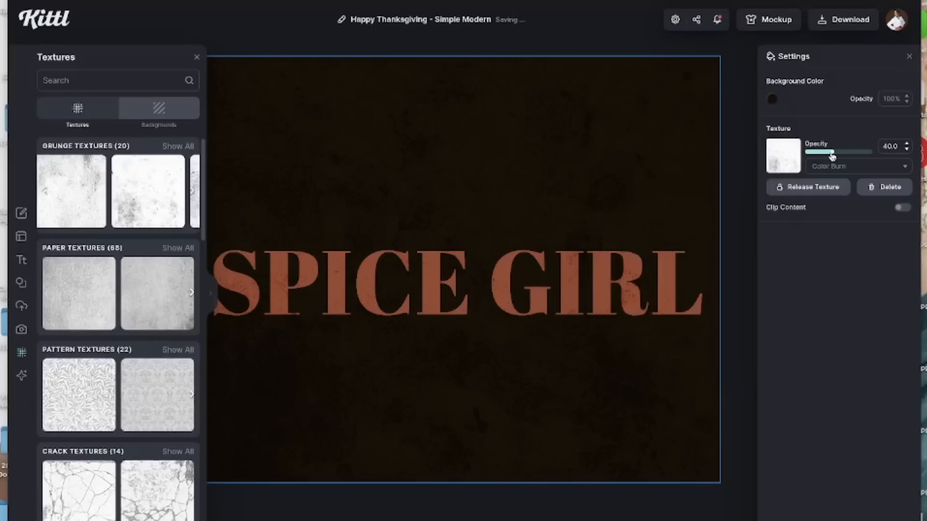
{"action": "left_click_drag", "start_coordinate": [832, 153], "coordinate": [876, 162]}
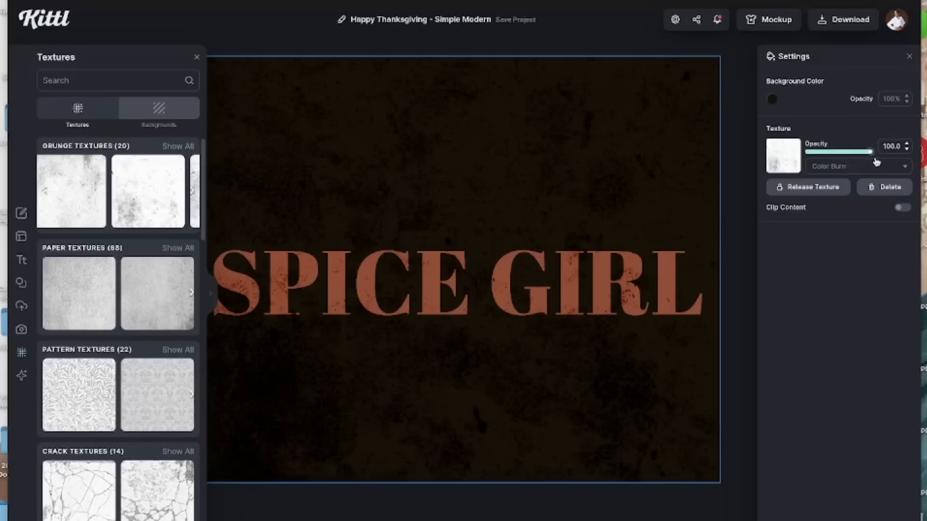
Recolor the SPICE GIRL headline pale dusty pink (c6a399).
{"action": "left_click", "coordinate": [368, 295]}
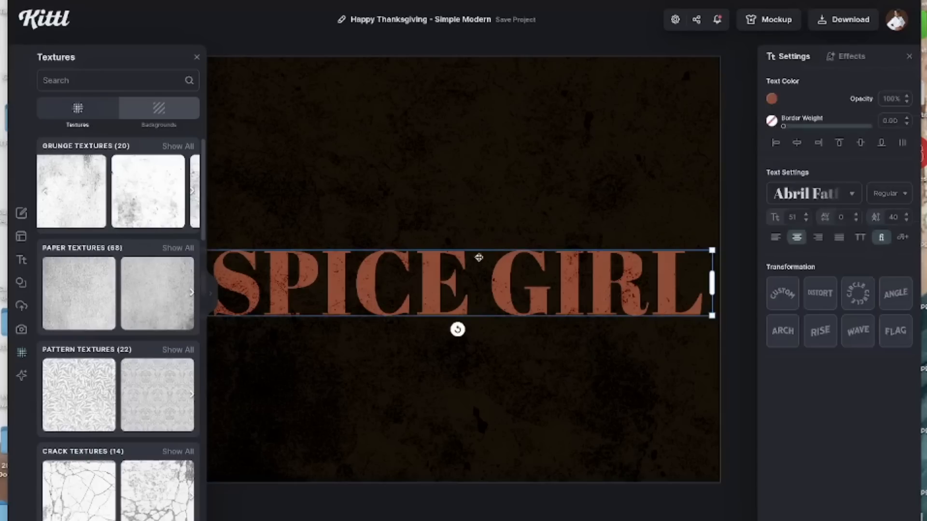
{"action": "left_click", "coordinate": [773, 100]}
{"action": "left_click", "coordinate": [643, 143]}
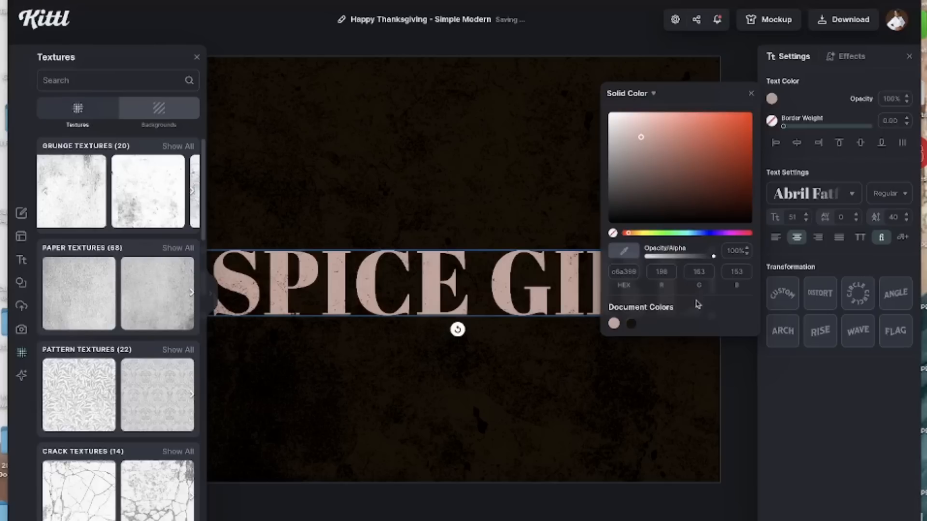
{"action": "left_click", "coordinate": [836, 404]}
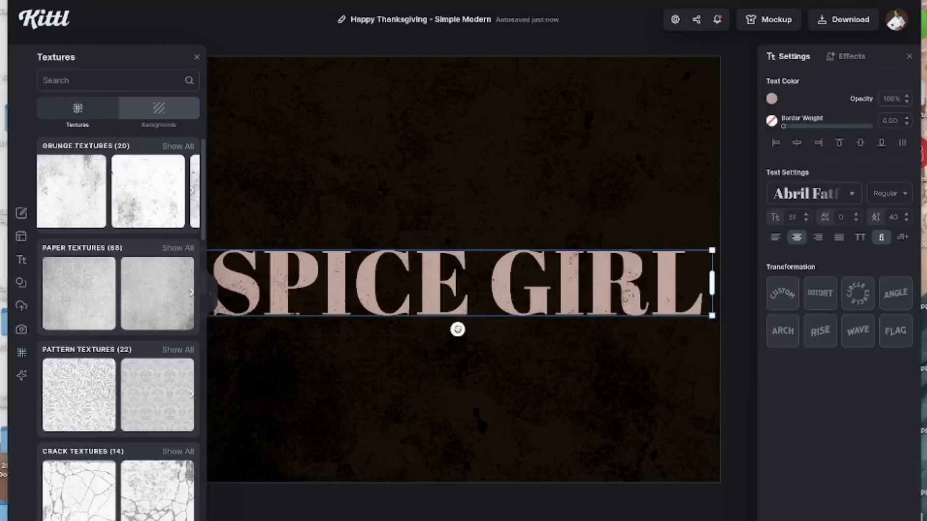
Move the SPICE GIRL headline left so it is horizontally centered on the artboard.
{"action": "left_click", "coordinate": [351, 355]}
{"action": "scroll", "coordinate": [419, 304], "scroll_direction": "left", "scroll_amount": 3}
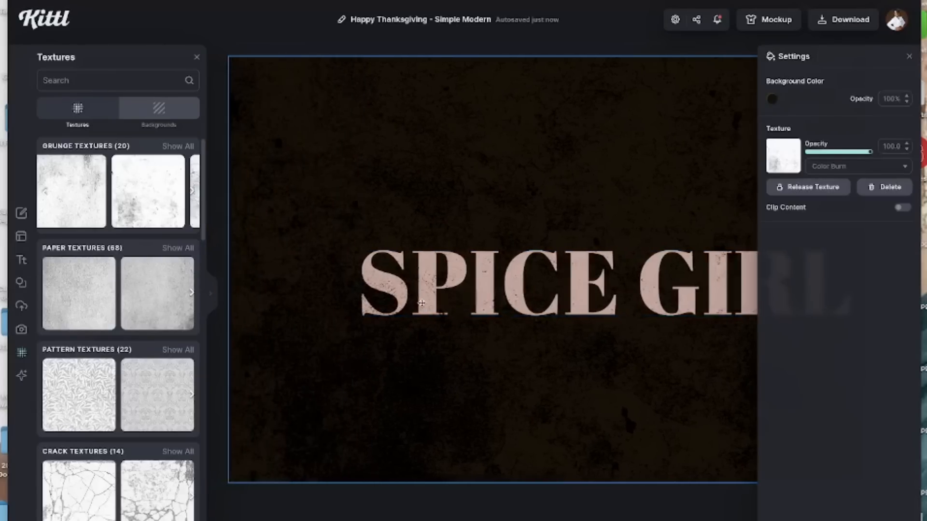
{"action": "scroll", "coordinate": [420, 303], "scroll_direction": "right", "scroll_amount": 3}
{"action": "left_click_drag", "start_coordinate": [355, 312], "coordinate": [296, 308]}
{"action": "scroll", "coordinate": [296, 308], "scroll_direction": "down", "scroll_amount": 1}
Browse the texture categories and apply the first marble texture to the artboard.
{"action": "scroll", "coordinate": [109, 421], "scroll_direction": "down", "scroll_amount": 4}
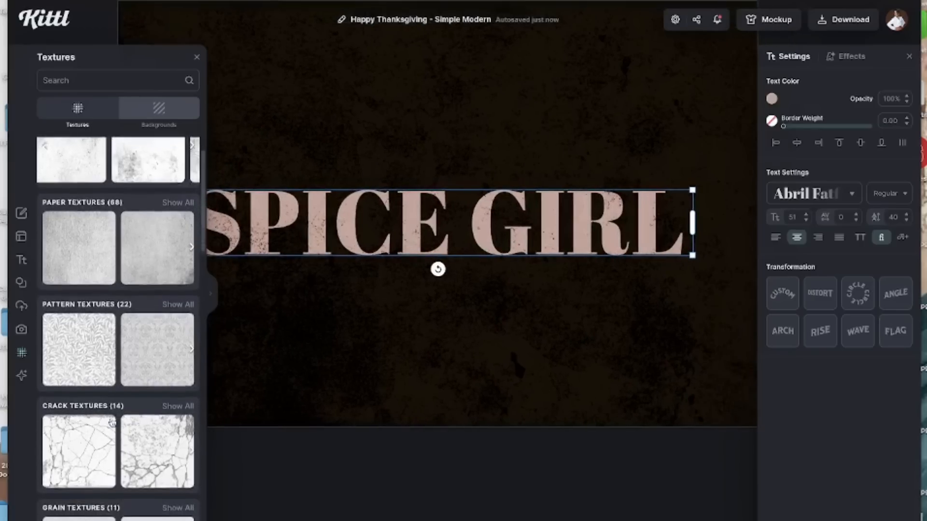
{"action": "scroll", "coordinate": [112, 422], "scroll_direction": "down", "scroll_amount": 6}
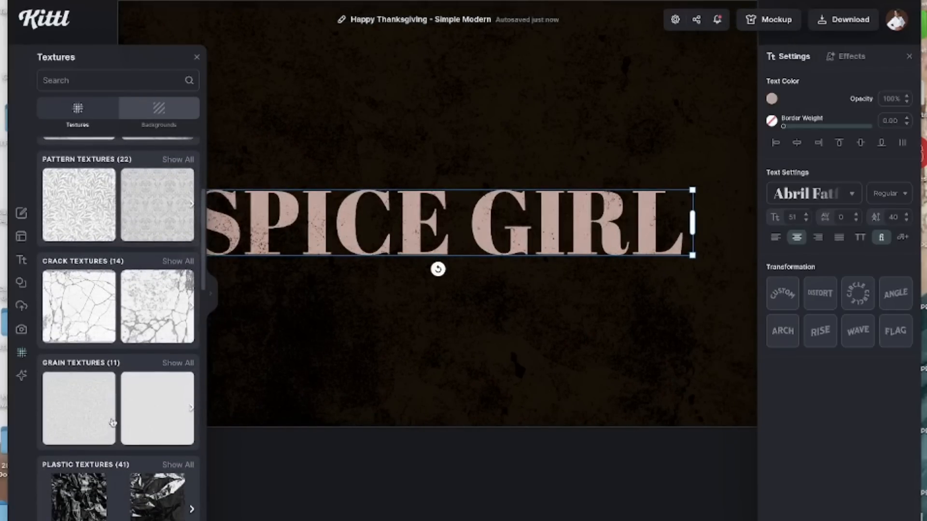
{"action": "scroll", "coordinate": [112, 422], "scroll_direction": "down", "scroll_amount": 3}
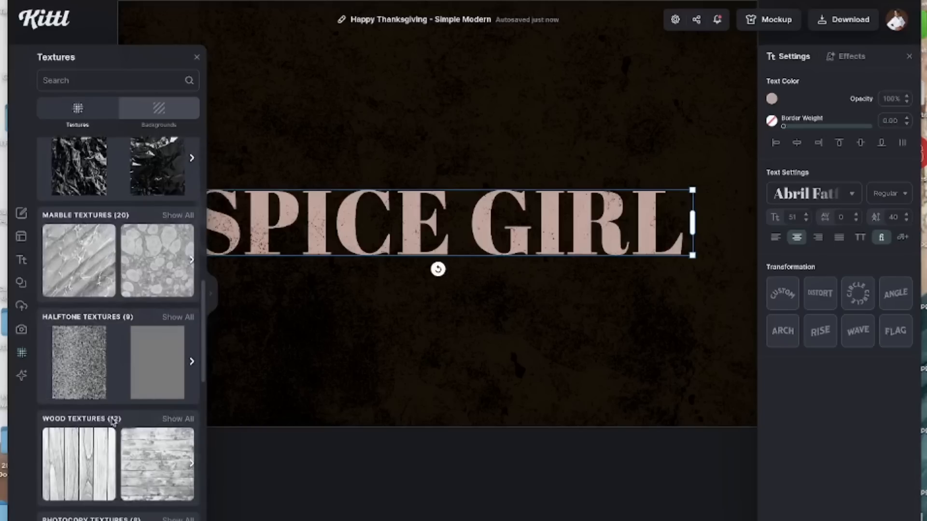
{"action": "scroll", "coordinate": [132, 358], "scroll_direction": "down", "scroll_amount": 7}
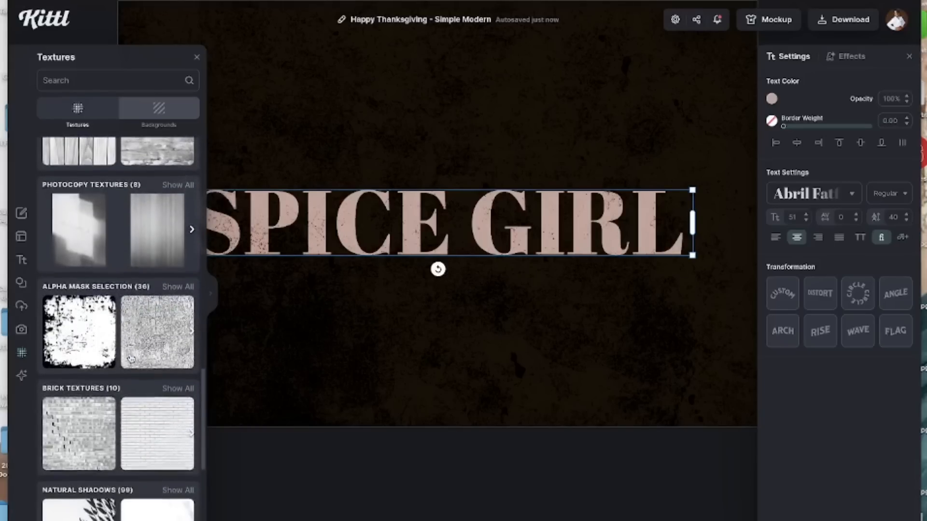
{"action": "scroll", "coordinate": [132, 357], "scroll_direction": "down", "scroll_amount": 2}
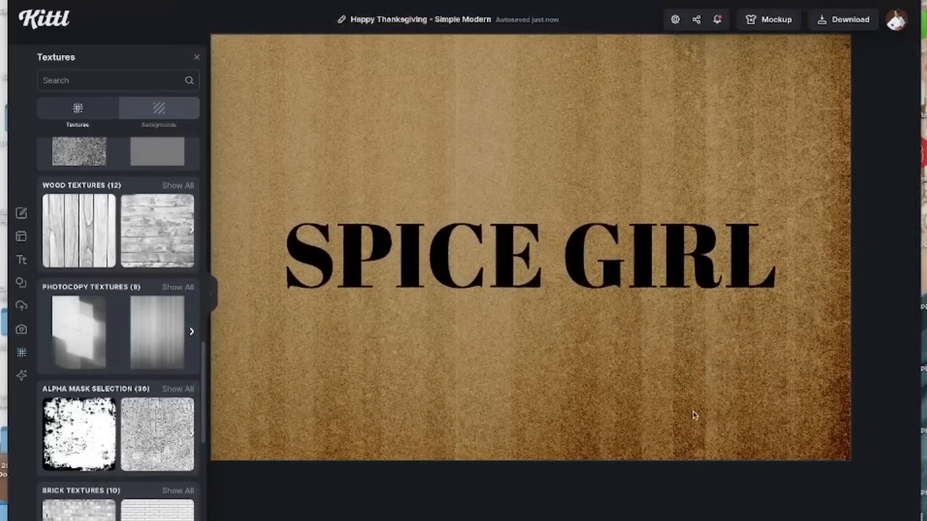
{"action": "scroll", "coordinate": [102, 342], "scroll_direction": "up", "scroll_amount": 4}
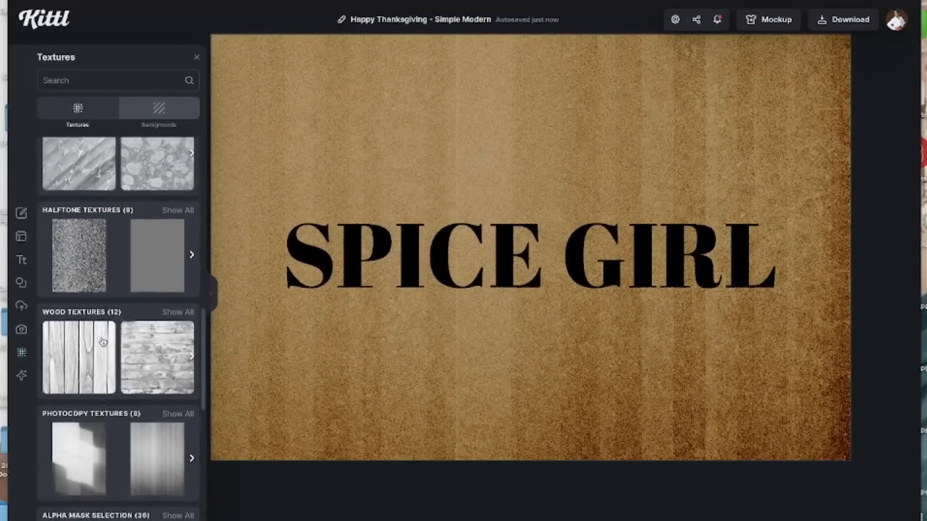
{"action": "left_click_drag", "start_coordinate": [66, 248], "coordinate": [433, 133]}
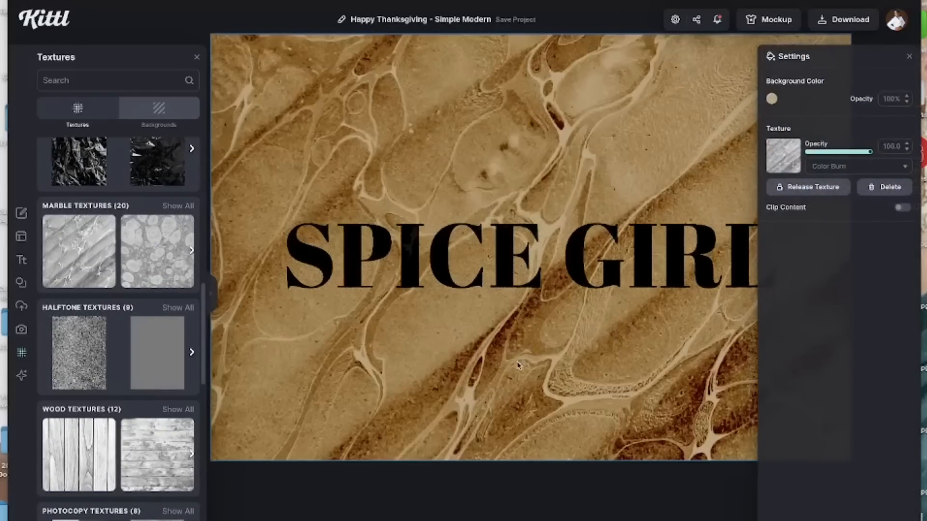
Close the textures library and open the Image Generator.
{"action": "scroll", "coordinate": [160, 345], "scroll_direction": "up", "scroll_amount": 6}
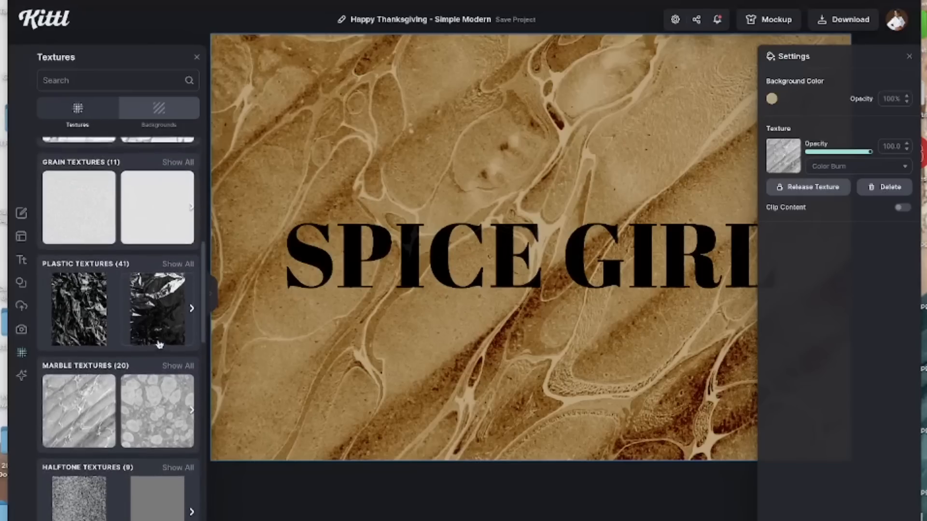
{"action": "scroll", "coordinate": [159, 344], "scroll_direction": "up", "scroll_amount": 1}
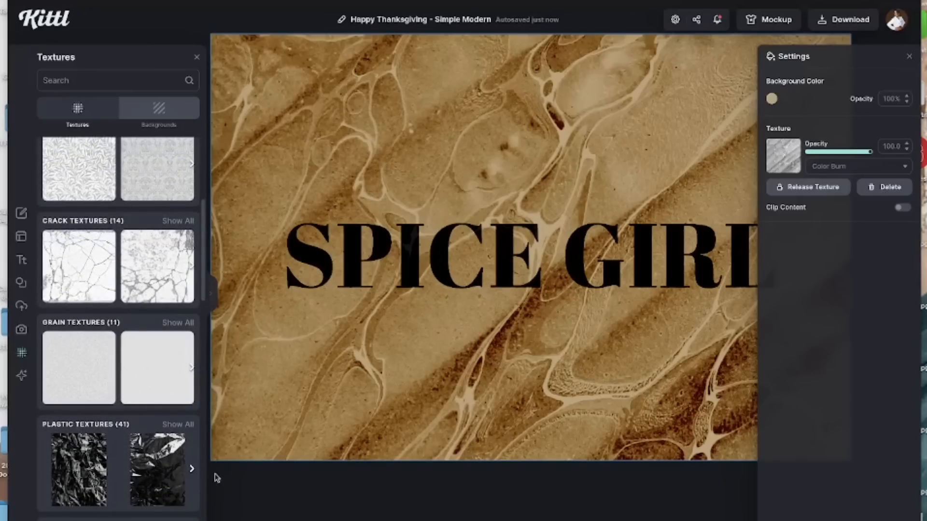
{"action": "left_click", "coordinate": [198, 59]}
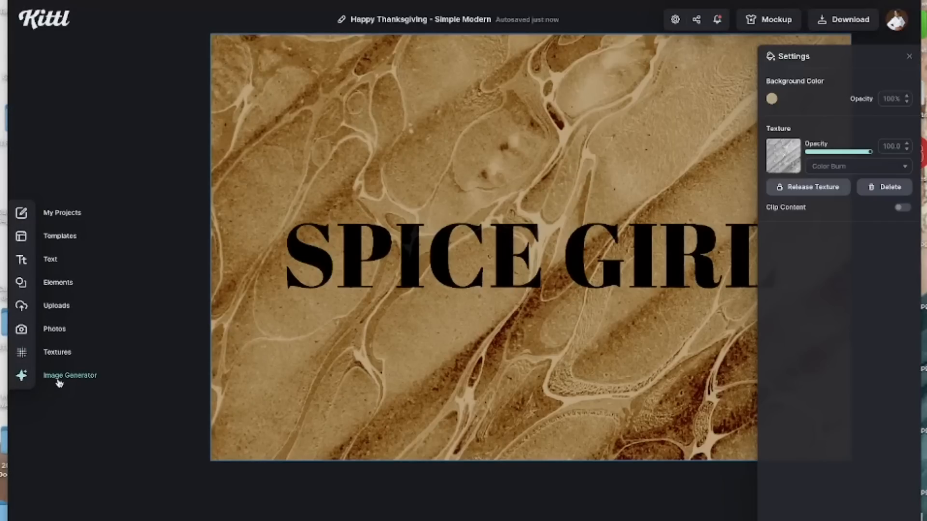
{"action": "left_click", "coordinate": [59, 381]}
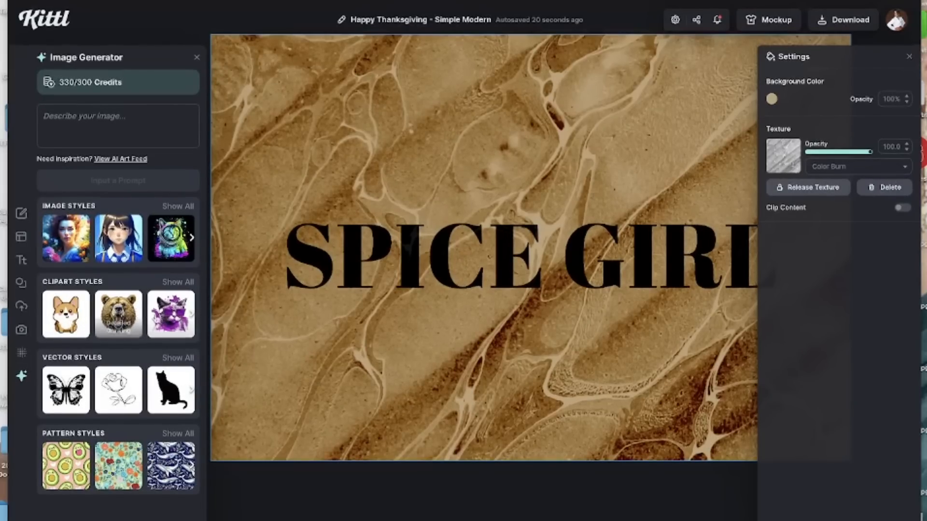
Deselect the textured artboard and close the Image Generator.
{"action": "left_click", "coordinate": [339, 482]}
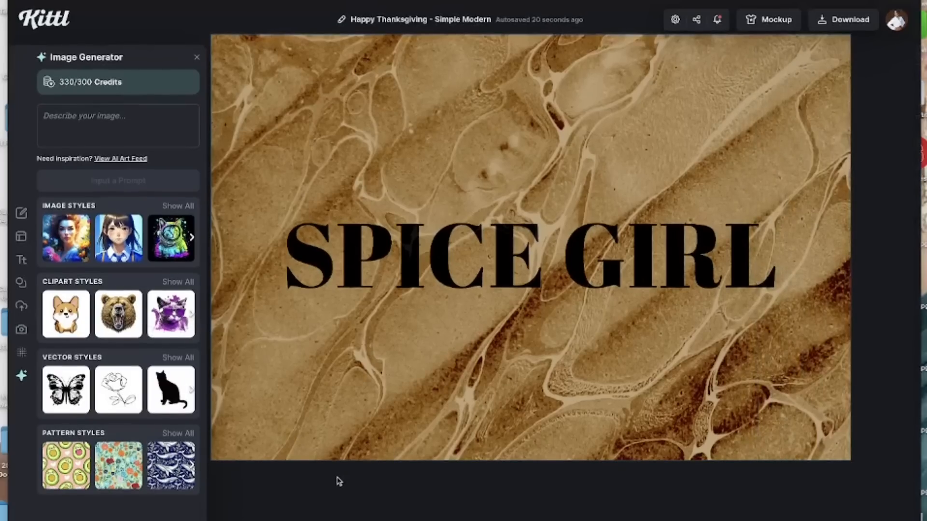
{"action": "left_click", "coordinate": [195, 59]}
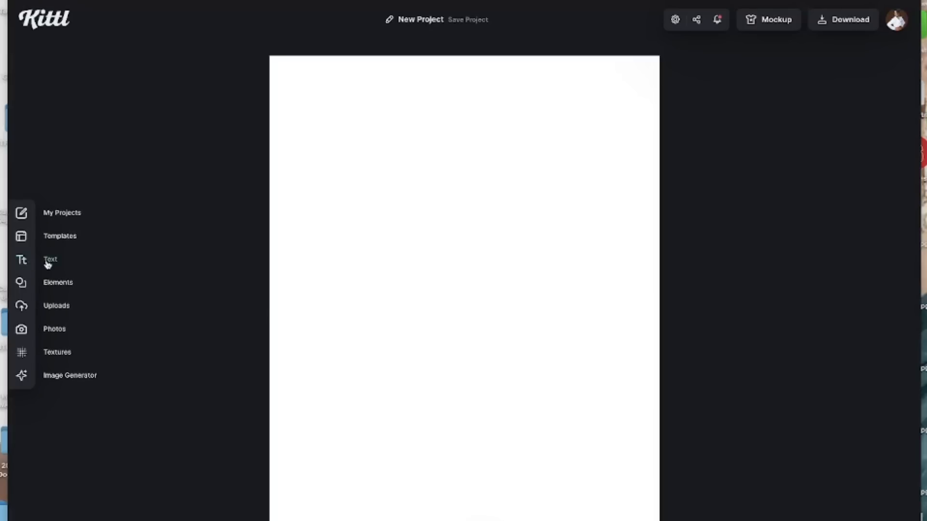
Add the vintage Blacksmith Brewery text design, enlarge it to nearly the artboard's width and place it in the upper half.
{"action": "left_click", "coordinate": [47, 264]}
{"action": "left_click", "coordinate": [158, 181]}
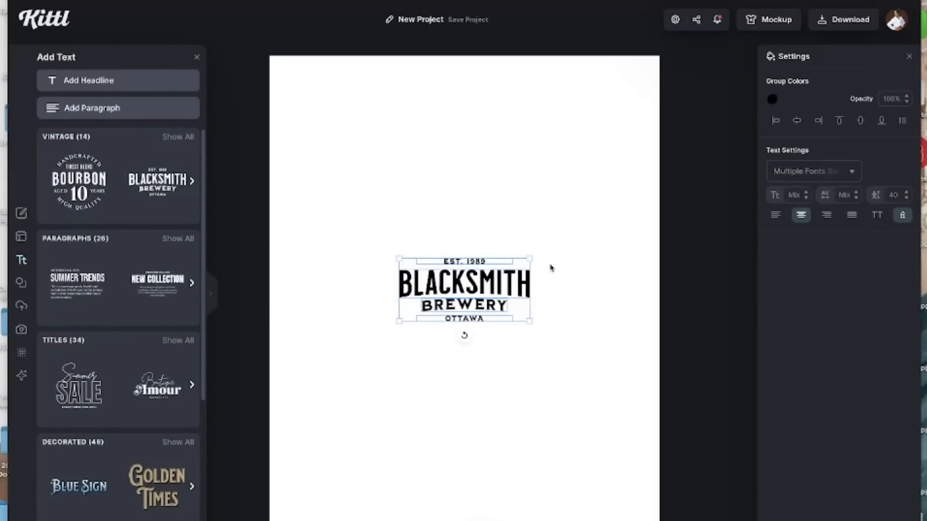
{"action": "left_click_drag", "start_coordinate": [529, 257], "coordinate": [615, 178]}
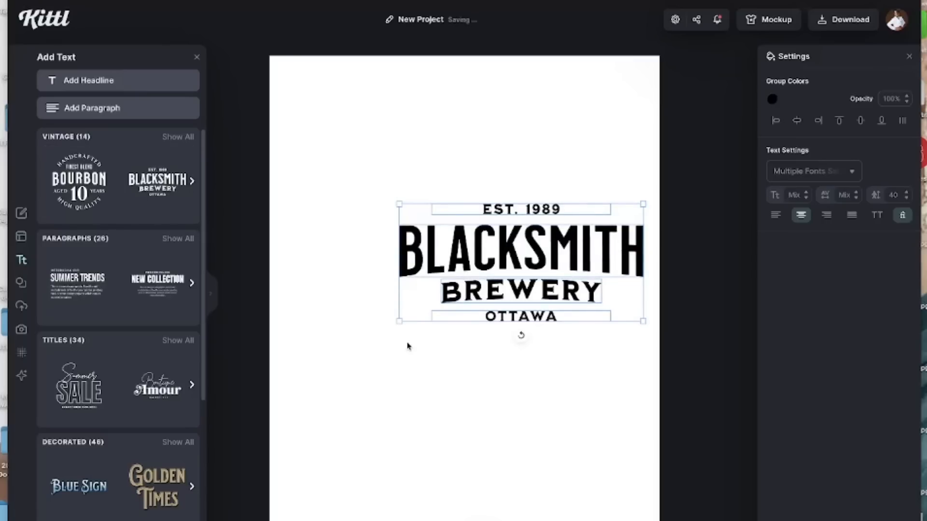
{"action": "left_click_drag", "start_coordinate": [399, 323], "coordinate": [310, 365]}
{"action": "left_click_drag", "start_coordinate": [531, 261], "coordinate": [513, 224]}
Change the small line above the headline to EST 1980.
{"action": "left_click_drag", "start_coordinate": [513, 223], "coordinate": [519, 224]}
{"action": "type", "text": "!(*)"}
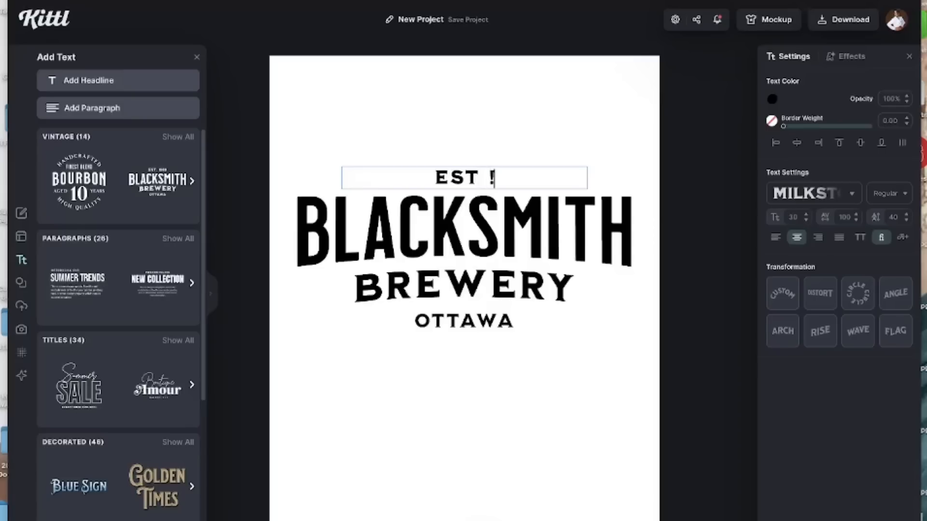
{"action": "key", "text": "BackSpace"}
{"action": "key", "text": "BackSpace"}
{"action": "key", "text": "BackSpace"}
{"action": "key", "text": "BackSpace"}
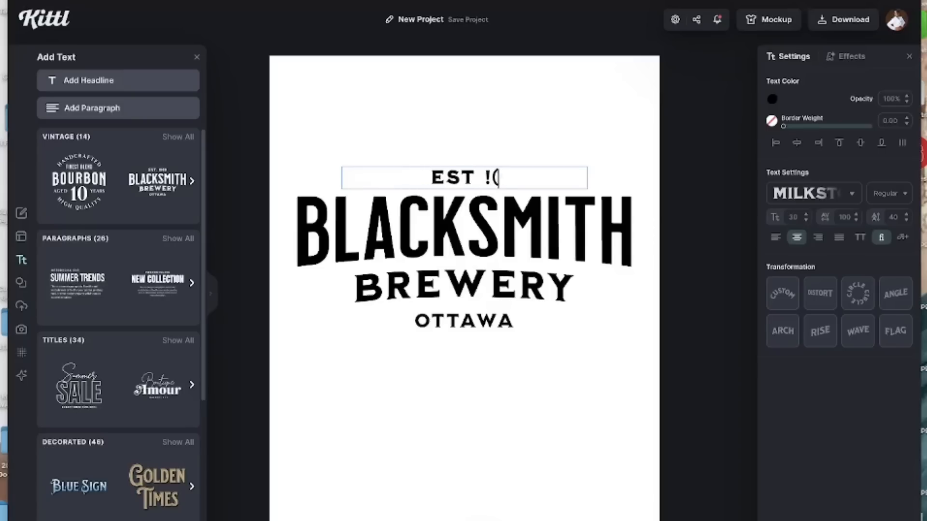
{"action": "type", "text": "1980"}
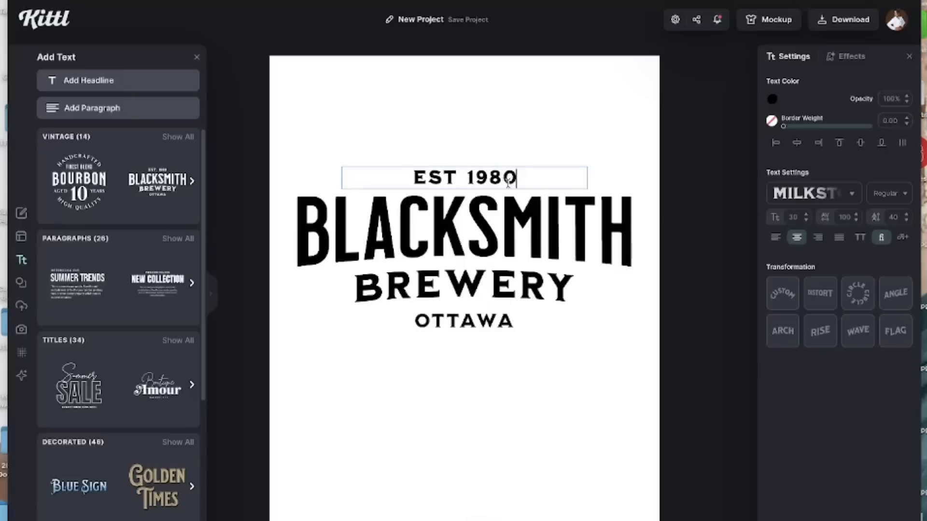
Replace the word BLACKSMITH with BROOKLYN.
{"action": "left_click", "coordinate": [624, 233]}
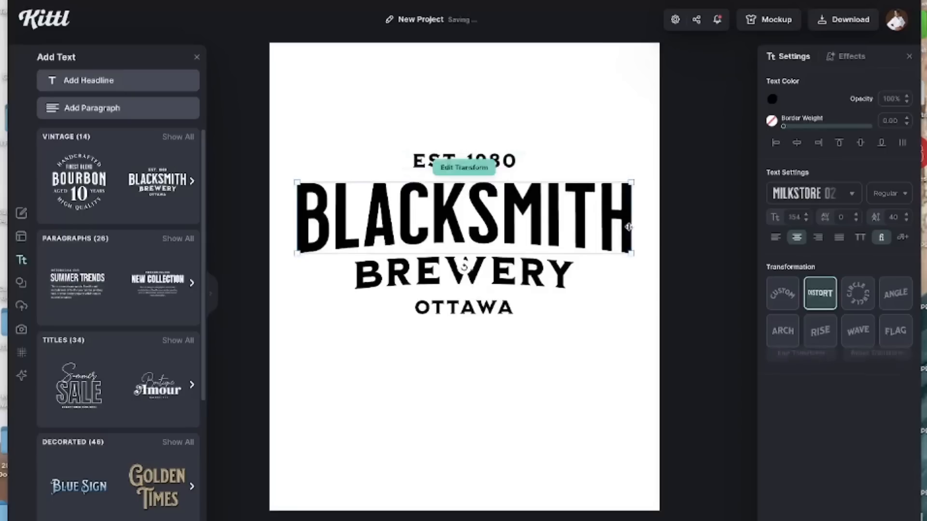
{"action": "double_click", "coordinate": [626, 233]}
{"action": "key", "text": "BackSpace"}
{"action": "key", "text": "BackSpace"}
{"action": "key", "text": "BackSpace"}
{"action": "key", "text": "BackSpace"}
{"action": "key", "text": "BackSpace"}
{"action": "key", "text": "BackSpace"}
{"action": "key", "text": "BackSpace"}
{"action": "key", "text": "BackSpace"}
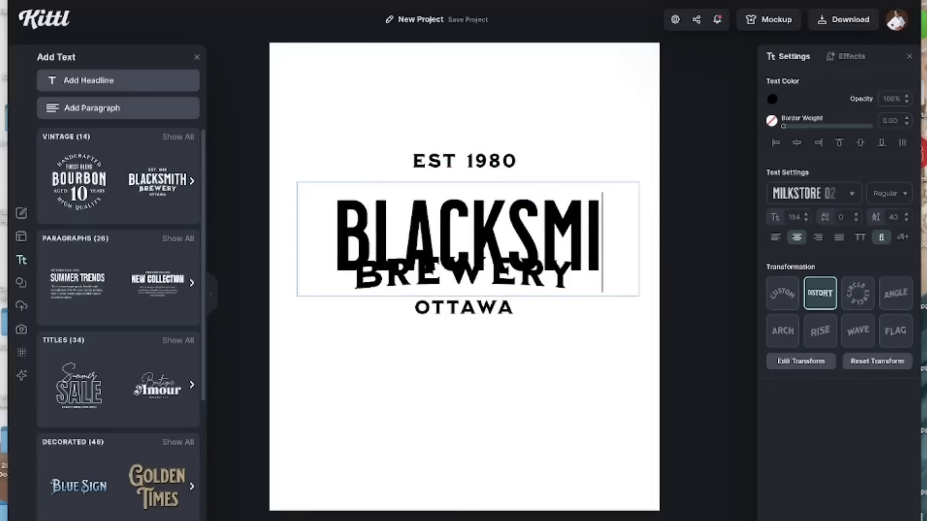
{"action": "key", "text": "BackSpace"}
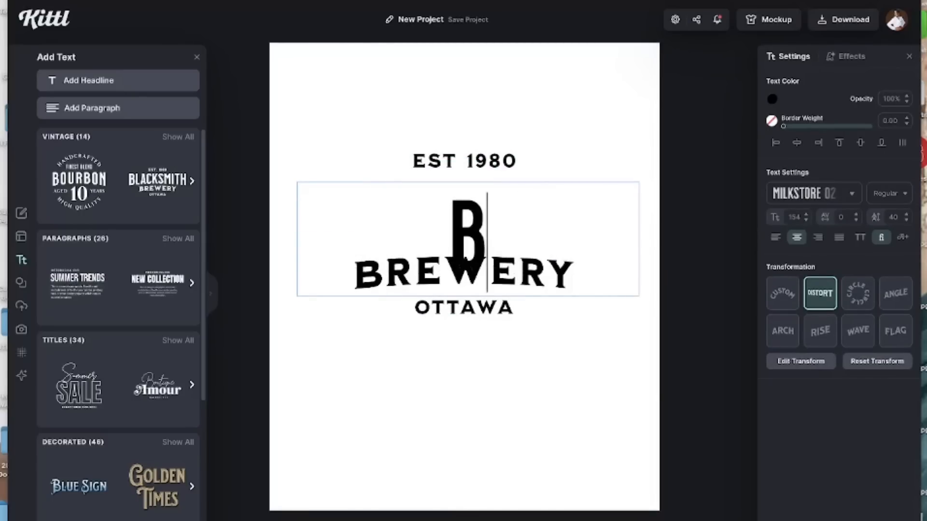
{"action": "type", "text": "ROOKLYN"}
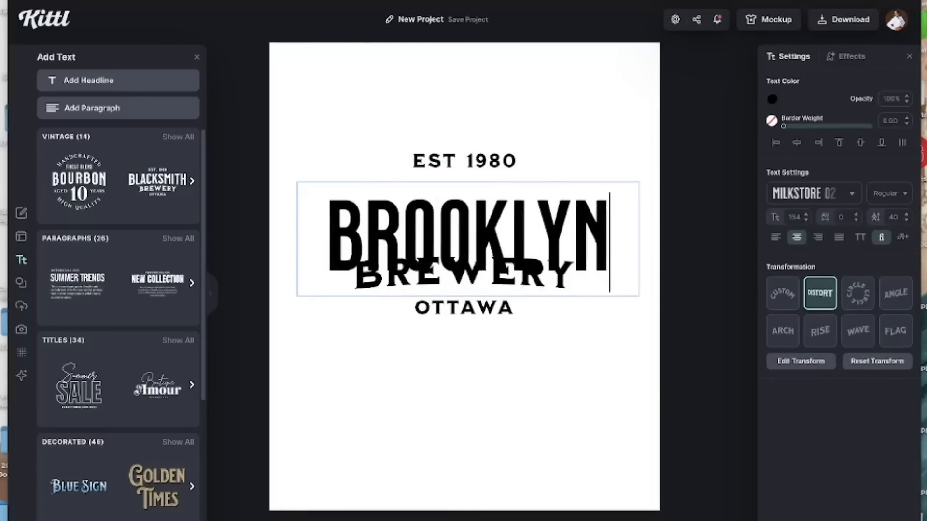
{"action": "scroll", "coordinate": [583, 161], "scroll_direction": "down", "scroll_amount": 2}
{"action": "scroll", "coordinate": [582, 161], "scroll_direction": "up", "scroll_amount": 2}
{"action": "left_click", "coordinate": [582, 161]}
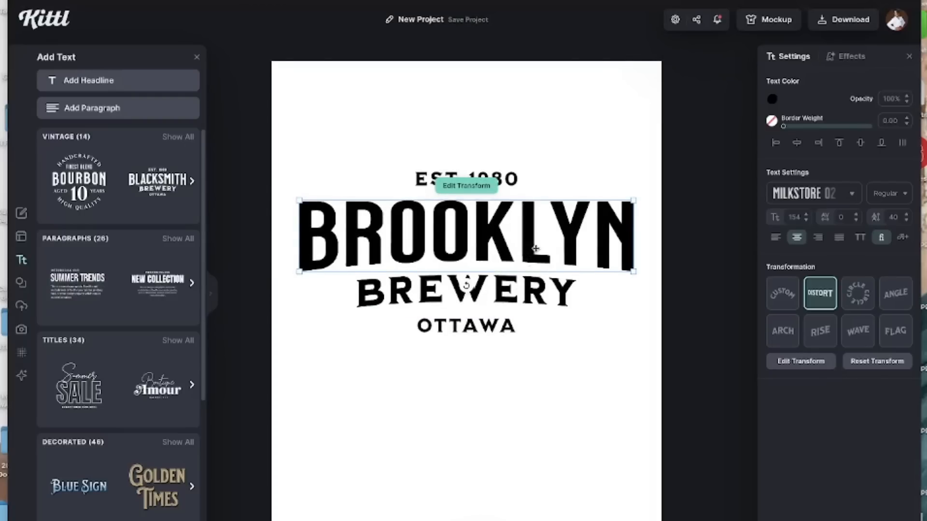
Apply the Custom transformation to the BROOKLYN text and raise the end point of its curve beyond the final letter.
{"action": "scroll", "coordinate": [535, 249], "scroll_direction": "right", "scroll_amount": 1}
{"action": "scroll", "coordinate": [535, 249], "scroll_direction": "up", "scroll_amount": 1}
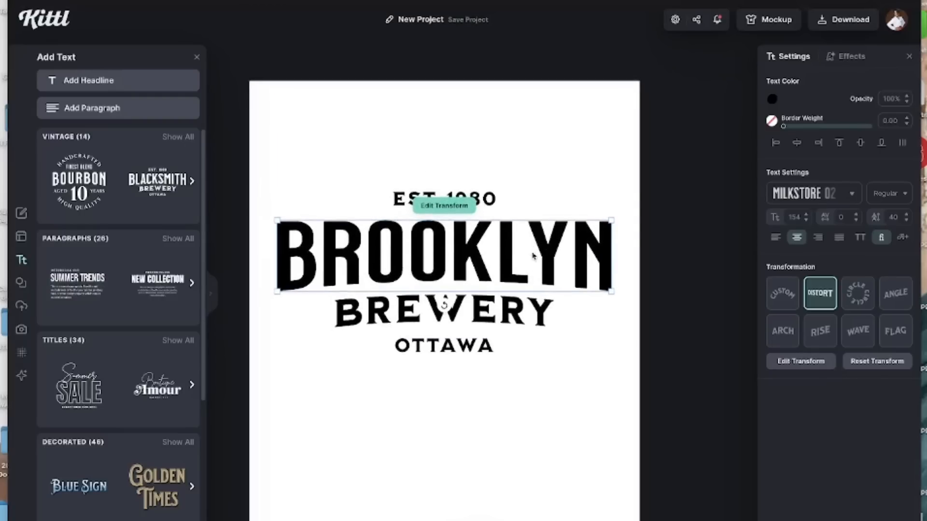
{"action": "scroll", "coordinate": [456, 259], "scroll_direction": "up", "scroll_amount": 1}
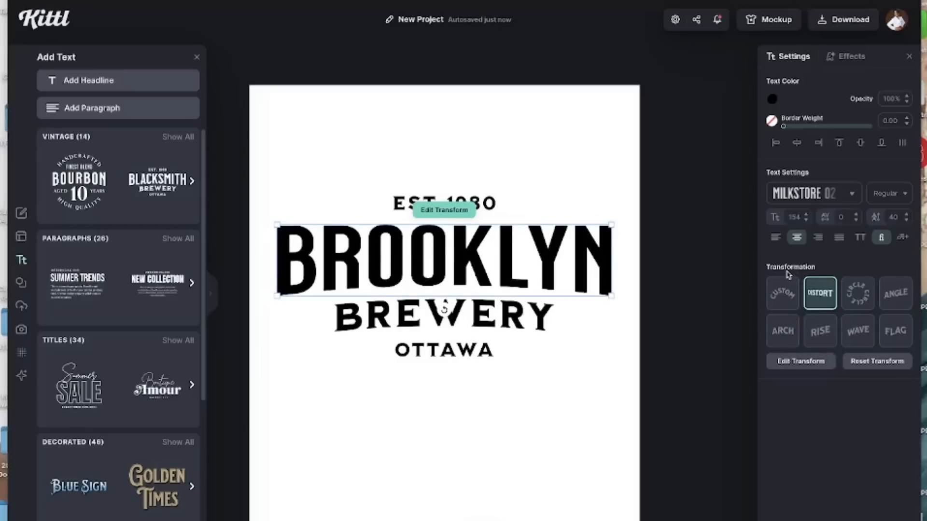
{"action": "left_click", "coordinate": [787, 295]}
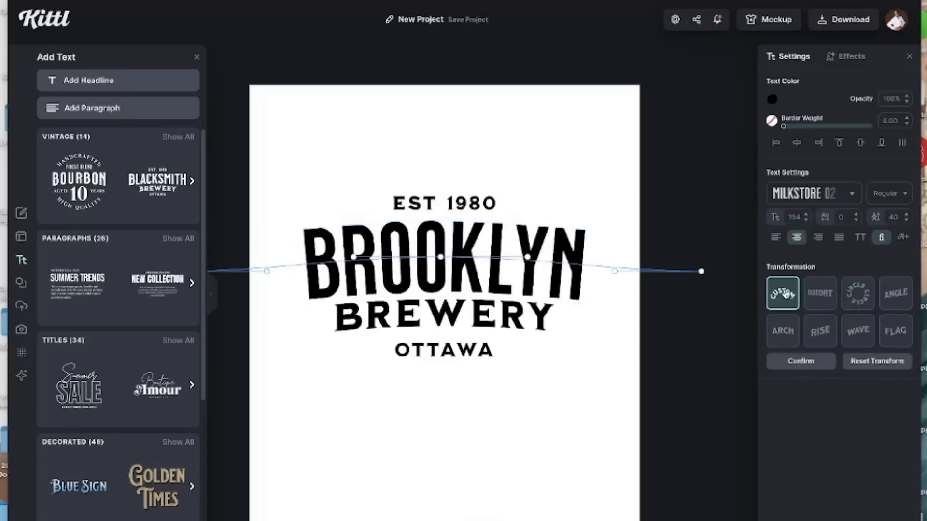
{"action": "mouse_move", "coordinate": [440, 257]}
{"action": "left_mouse_down"}
{"action": "mouse_move", "coordinate": [439, 273]}
{"action": "mouse_move", "coordinate": [440, 225]}
{"action": "mouse_move", "coordinate": [443, 259]}
{"action": "left_mouse_up"}
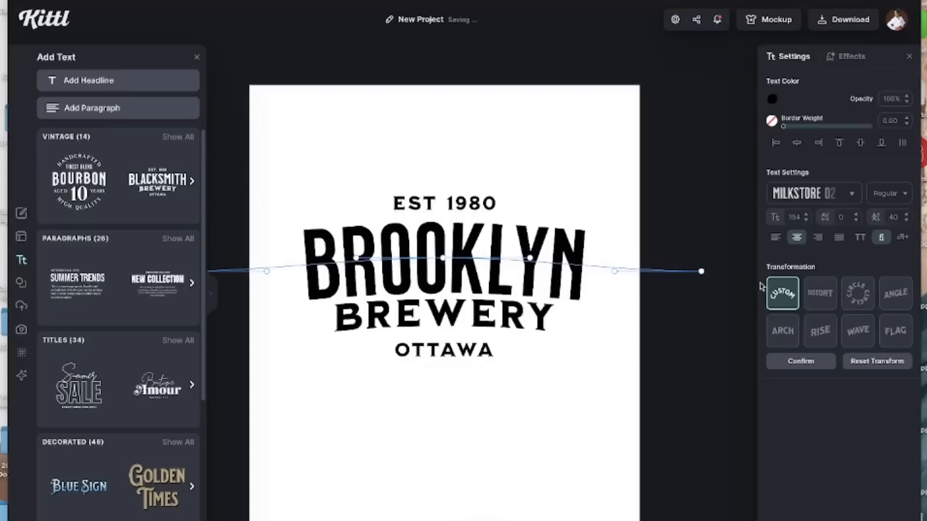
{"action": "mouse_move", "coordinate": [701, 271]}
{"action": "left_mouse_down"}
{"action": "mouse_move", "coordinate": [696, 303]}
{"action": "mouse_move", "coordinate": [705, 257]}
{"action": "left_mouse_up"}
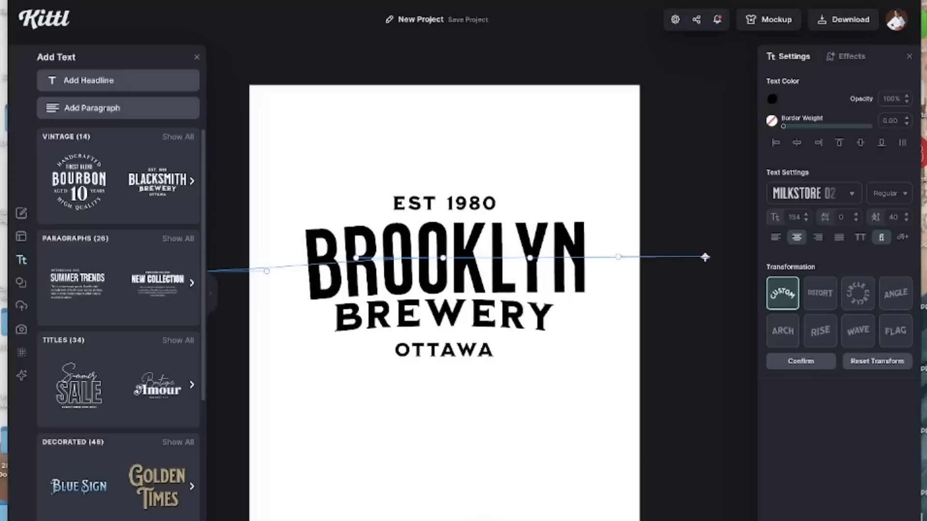
Distort the BROOKLYN text, stretching its lower corners down, flaring its upper corners outward and arching the middle of both edges upward.
{"action": "left_click", "coordinate": [820, 300]}
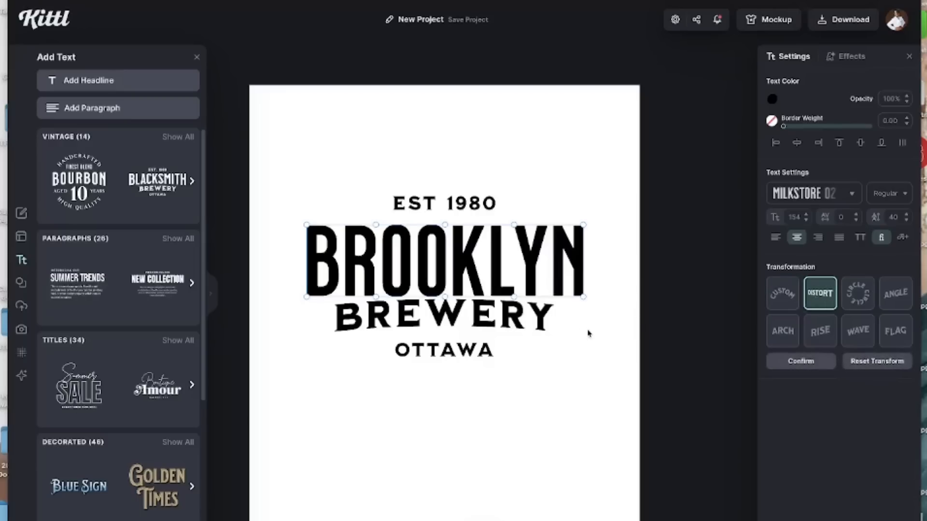
{"action": "left_click_drag", "start_coordinate": [583, 296], "coordinate": [572, 320]}
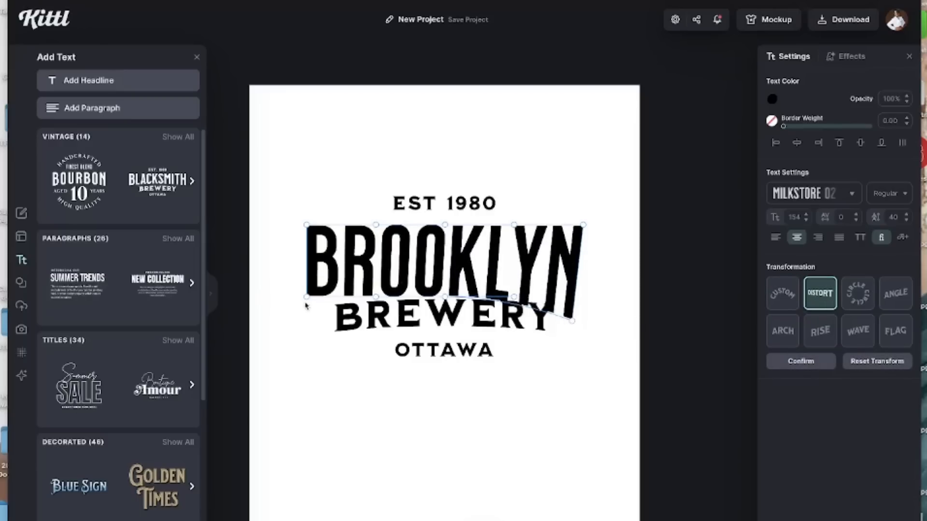
{"action": "left_click_drag", "start_coordinate": [305, 300], "coordinate": [303, 320]}
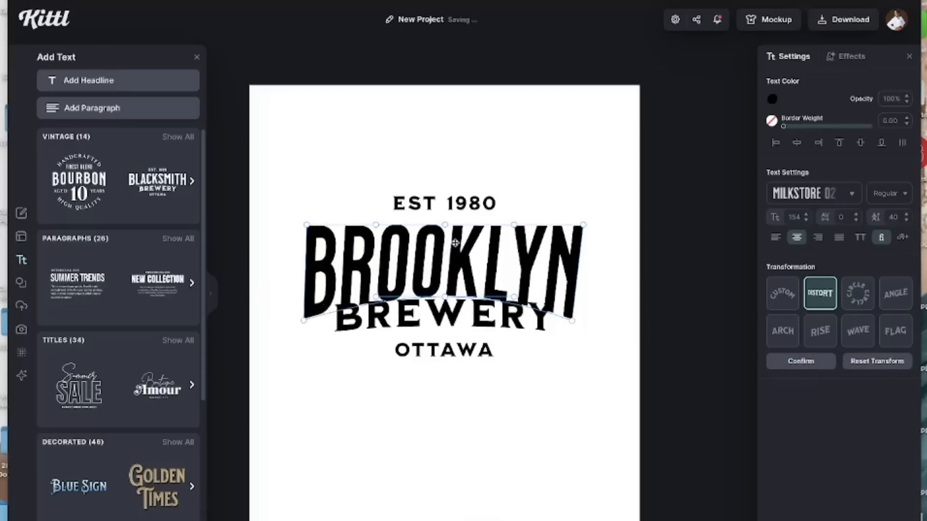
{"action": "left_click_drag", "start_coordinate": [444, 223], "coordinate": [437, 216]}
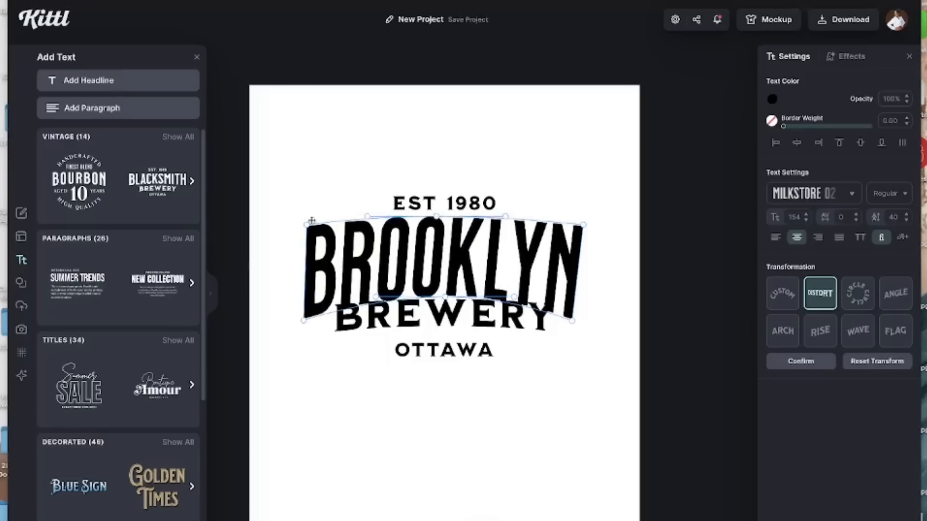
{"action": "left_click_drag", "start_coordinate": [305, 224], "coordinate": [295, 222]}
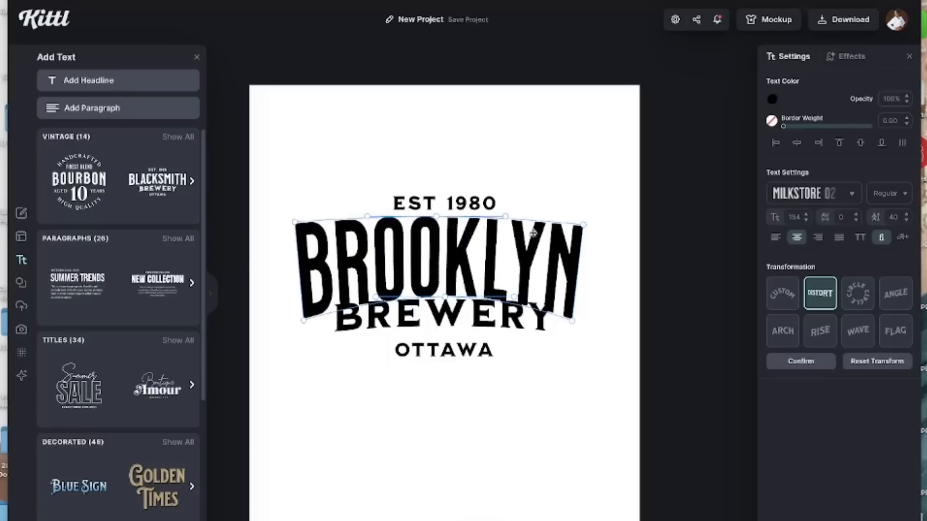
{"action": "left_click_drag", "start_coordinate": [584, 225], "coordinate": [591, 222]}
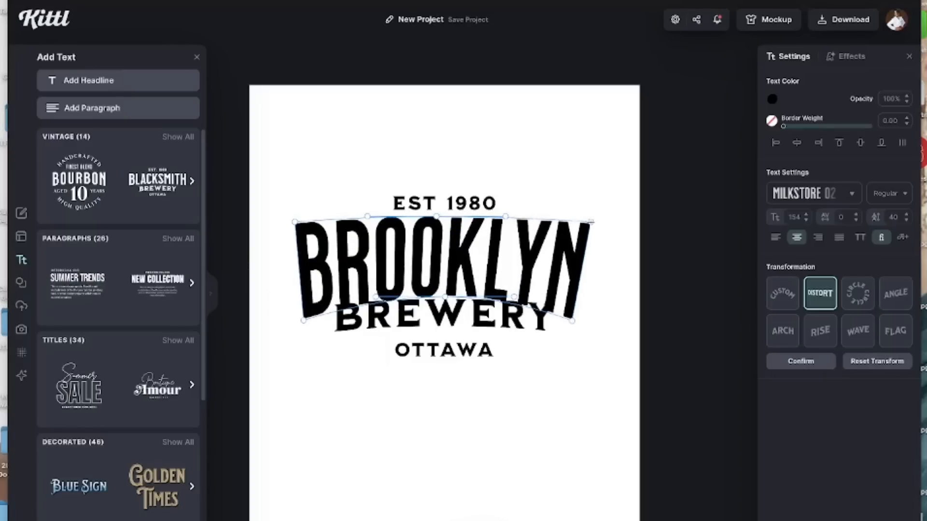
{"action": "left_click_drag", "start_coordinate": [445, 298], "coordinate": [446, 285]}
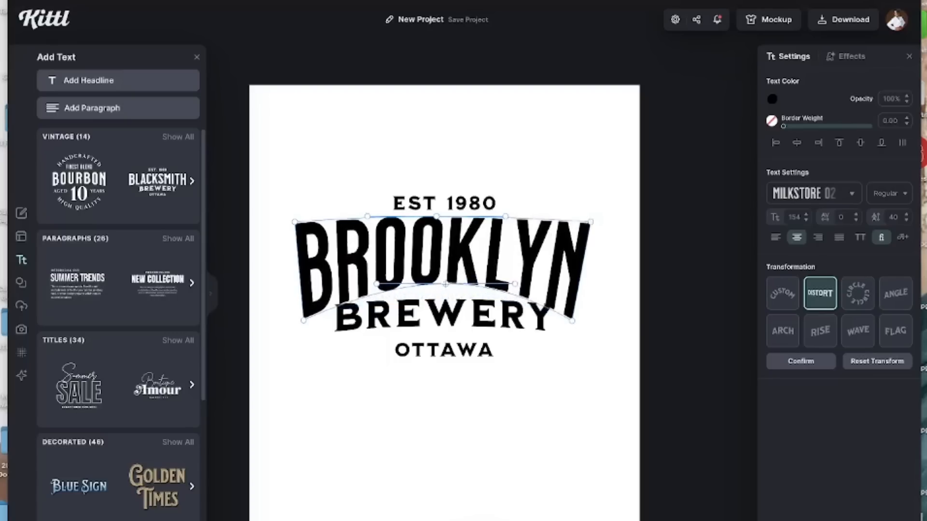
{"action": "scroll", "coordinate": [513, 291], "scroll_direction": "down", "scroll_amount": 2}
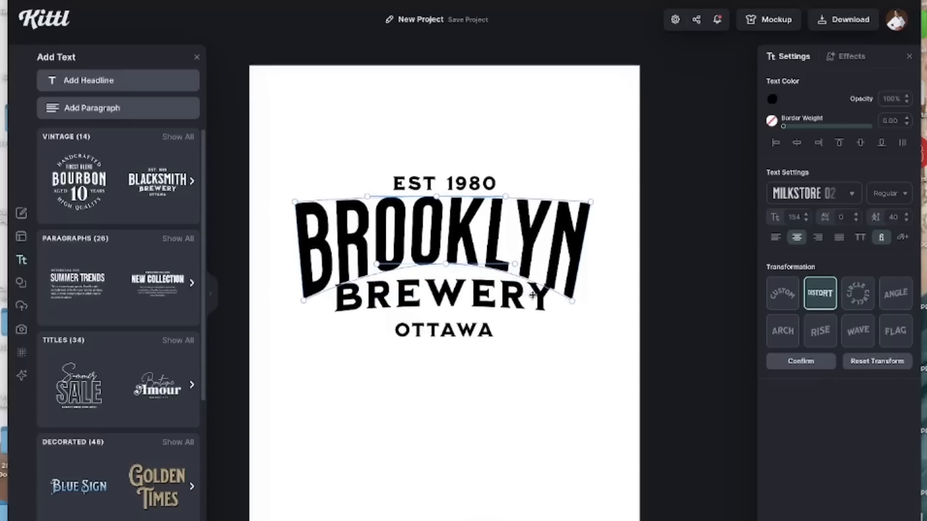
{"action": "scroll", "coordinate": [572, 300], "scroll_direction": "down", "scroll_amount": 1}
{"action": "left_click_drag", "start_coordinate": [572, 300], "coordinate": [573, 288]}
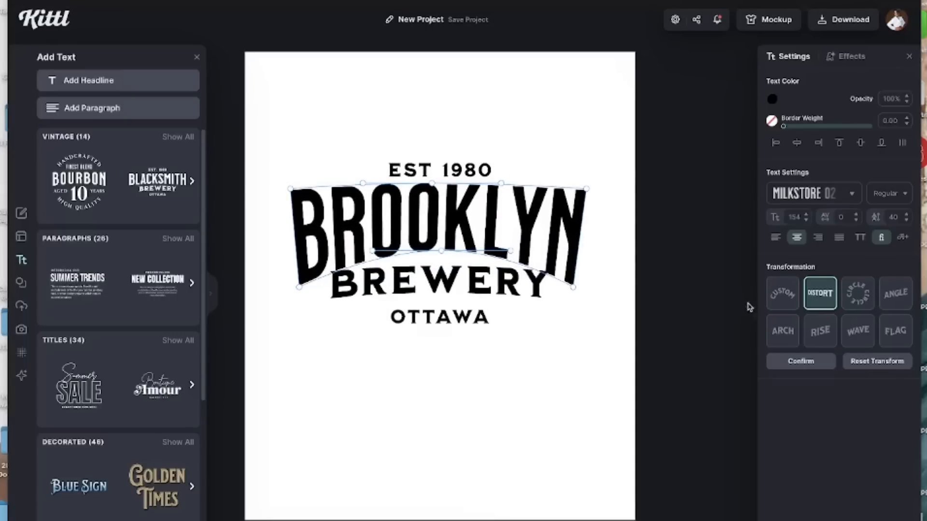
Try the Circle and Angle transformations on the BROOKLYN text.
{"action": "left_click", "coordinate": [860, 300]}
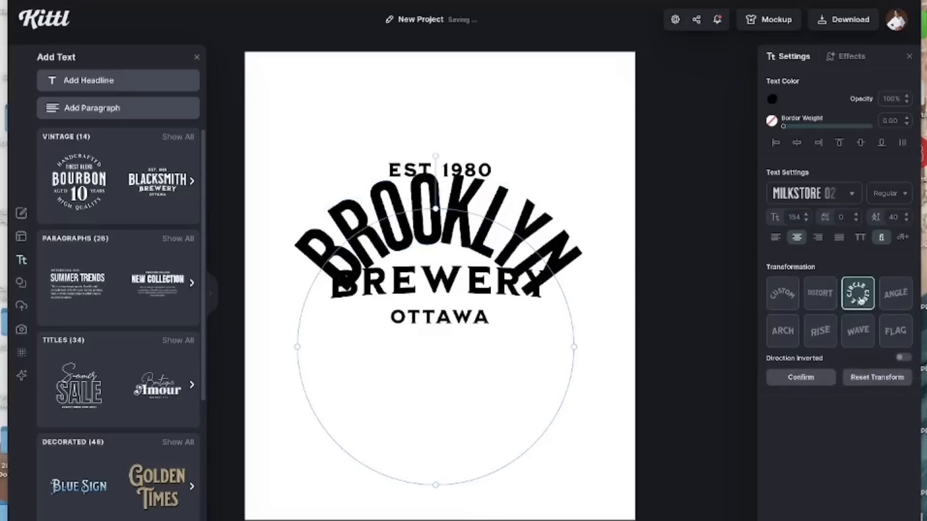
{"action": "left_click", "coordinate": [890, 299]}
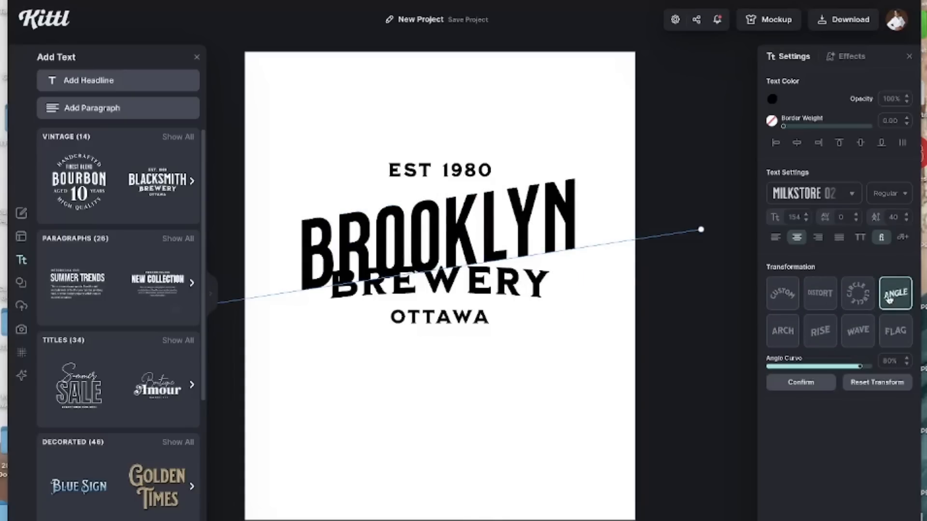
Apply the Arch transformation to the BROOKLYN text and reshape its path to an arch curve of 84%.
{"action": "left_click", "coordinate": [781, 338]}
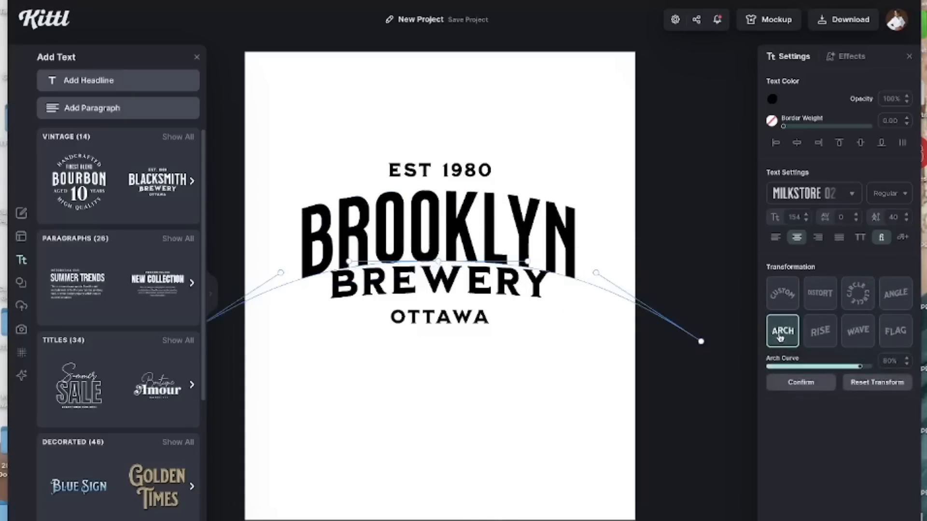
{"action": "left_click_drag", "start_coordinate": [527, 261], "coordinate": [526, 250]}
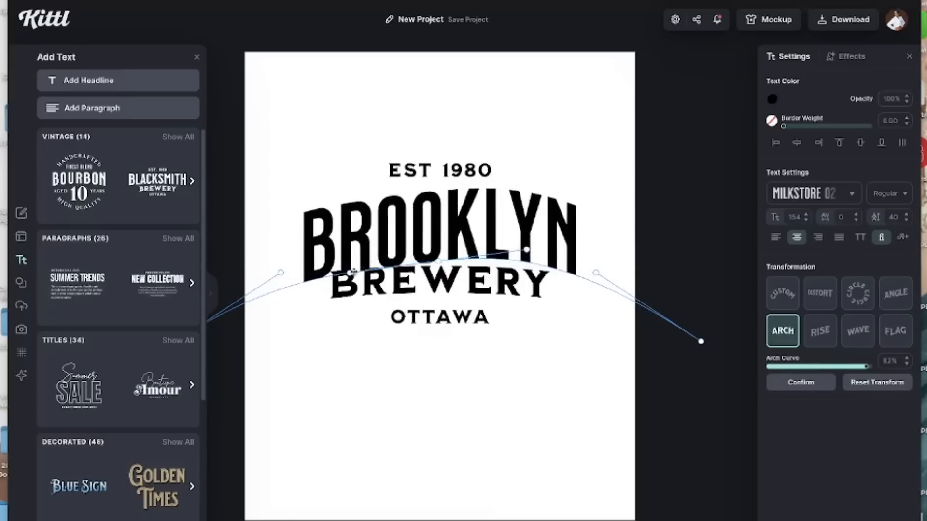
{"action": "left_click_drag", "start_coordinate": [349, 272], "coordinate": [346, 259]}
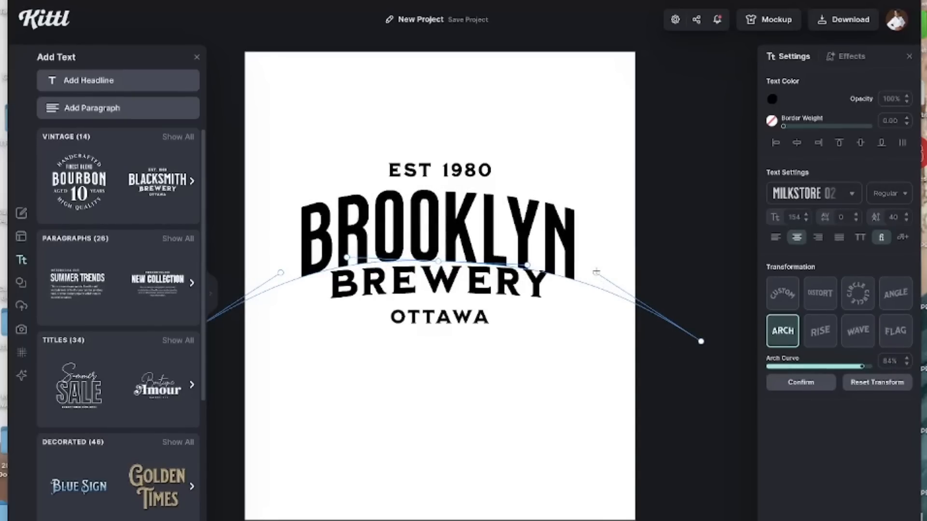
{"action": "left_click", "coordinate": [597, 270]}
{"action": "left_click", "coordinate": [565, 275]}
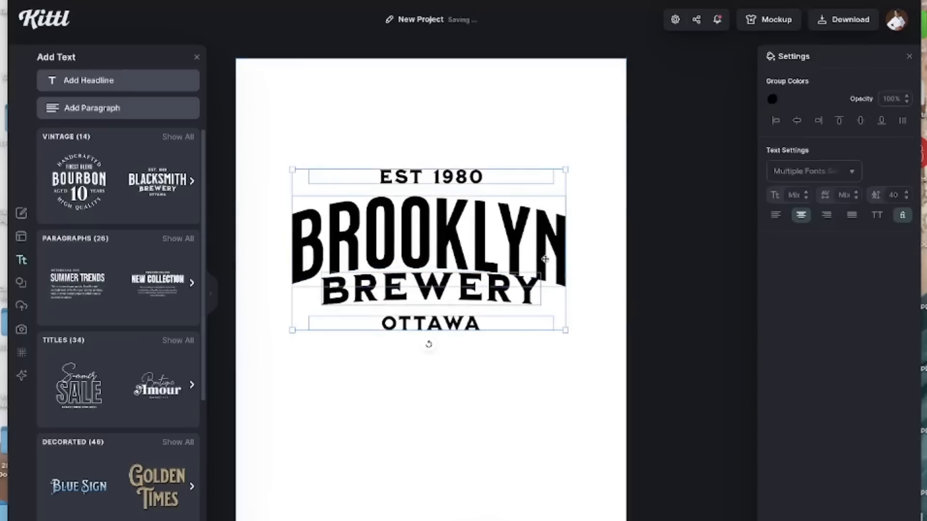
Select the BROOKLYN line within the text group and apply the Rise transformation.
{"action": "double_click", "coordinate": [545, 259]}
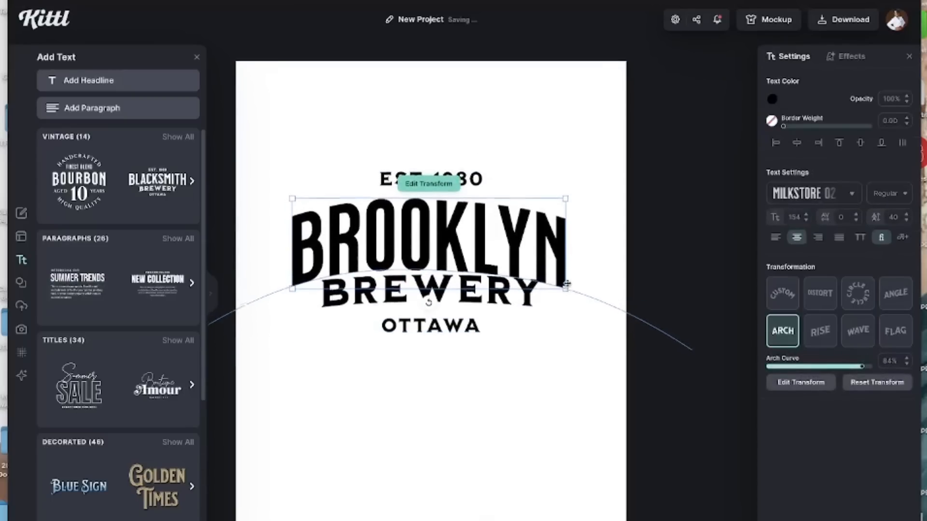
{"action": "scroll", "coordinate": [563, 288], "scroll_direction": "down", "scroll_amount": 1}
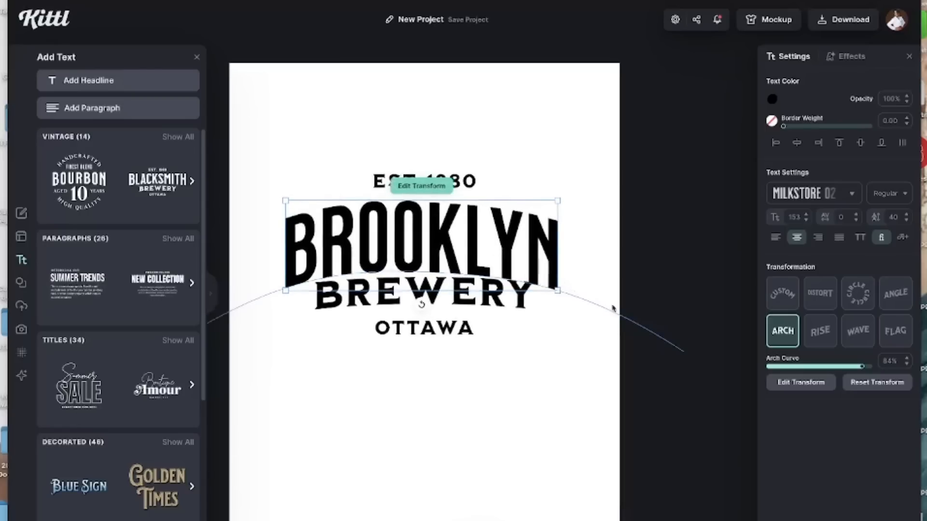
{"action": "left_click", "coordinate": [820, 331]}
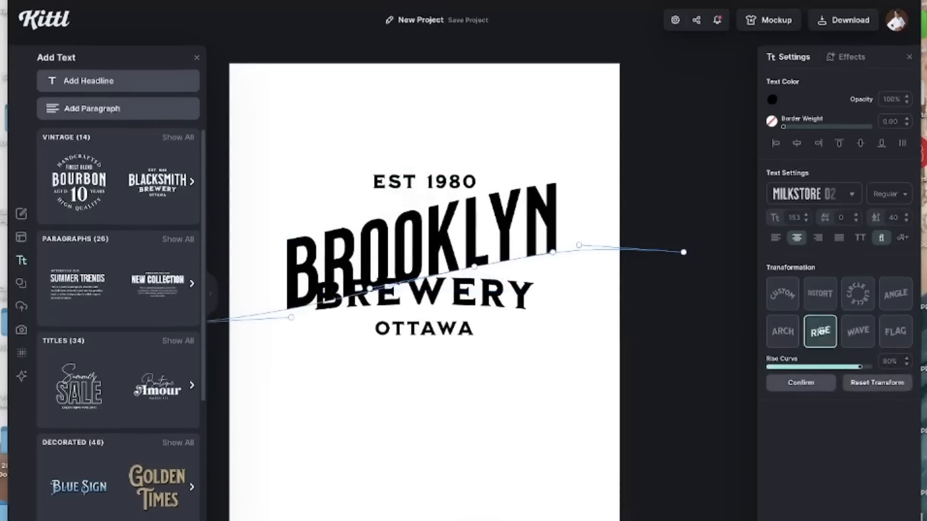
Apply the Wave transformation to the BROOKLYN text, duplicate it below, and set the copy's wave curve to 30%.
{"action": "left_click", "coordinate": [858, 336]}
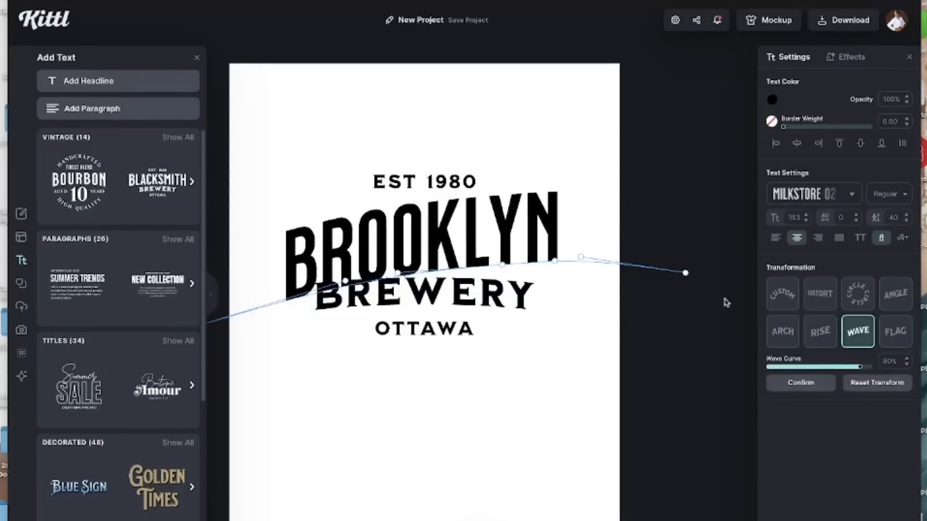
{"action": "left_click_drag", "start_coordinate": [445, 228], "coordinate": [451, 299]}
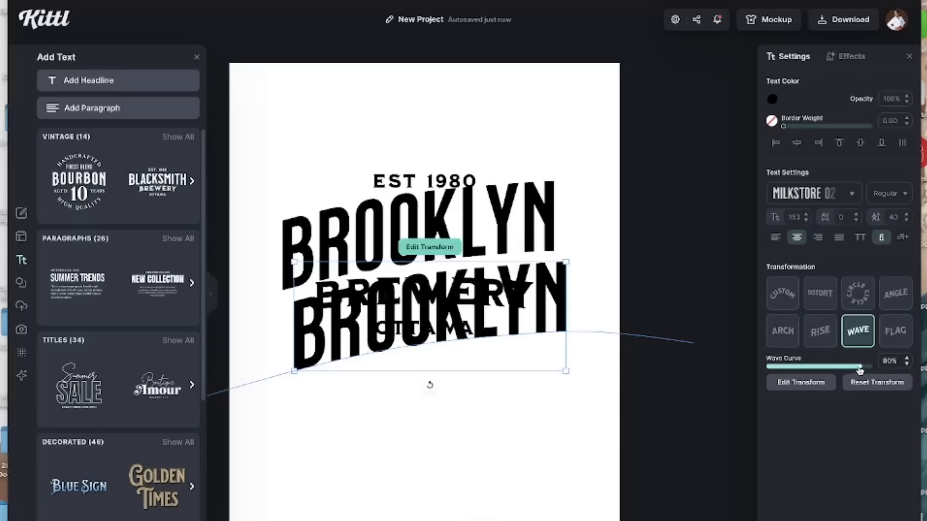
{"action": "left_click_drag", "start_coordinate": [860, 370], "coordinate": [836, 366]}
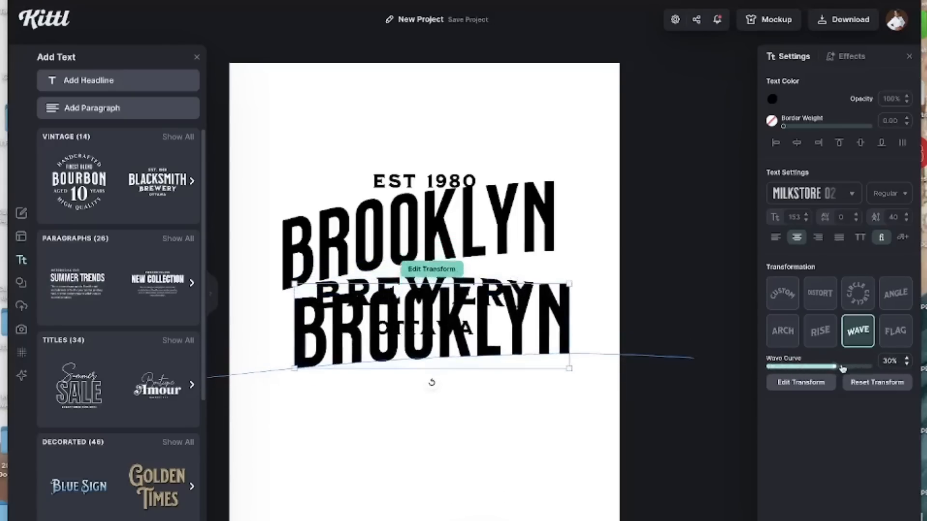
Switch BROOKLYN to the Flag transformation and stack three copies of it vertically beneath BREWERY.
{"action": "left_click", "coordinate": [896, 336]}
{"action": "left_click_drag", "start_coordinate": [382, 321], "coordinate": [389, 477]}
{"action": "left_click_drag", "start_coordinate": [382, 239], "coordinate": [384, 134]}
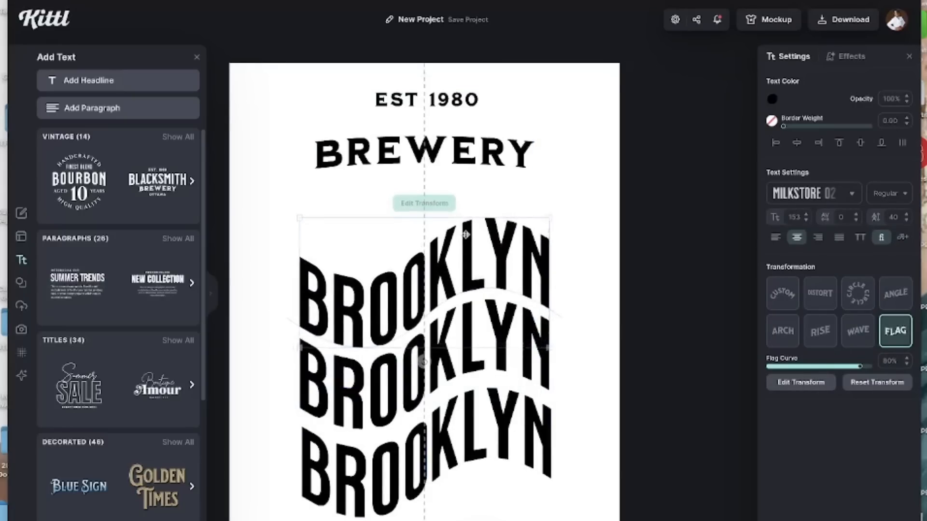
{"action": "mouse_move", "coordinate": [466, 235]}
{"action": "left_mouse_down"}
{"action": "mouse_move", "coordinate": [449, 234]}
{"action": "mouse_move", "coordinate": [464, 234]}
{"action": "left_mouse_up"}
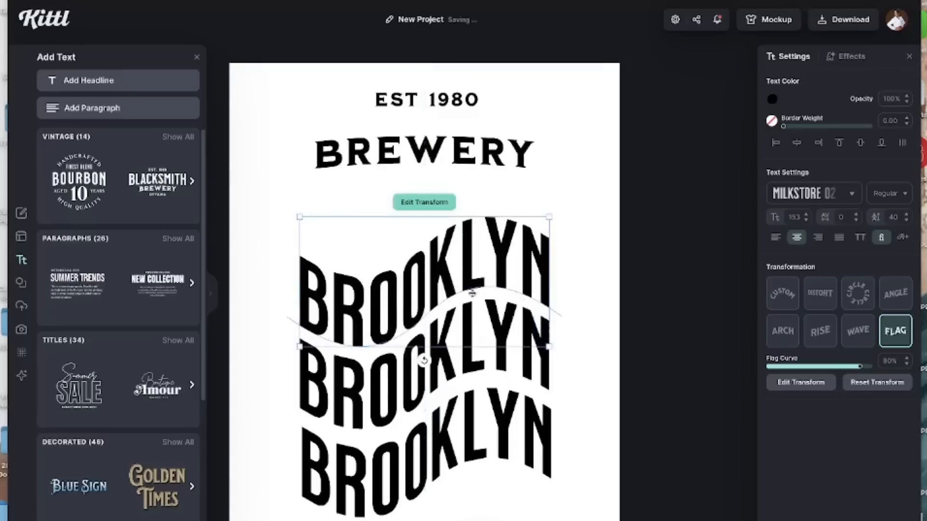
Nudge the middle BROOKLYN copy slightly down to even out the spacing of the stack.
{"action": "double_click", "coordinate": [416, 381]}
{"action": "left_click", "coordinate": [416, 380]}
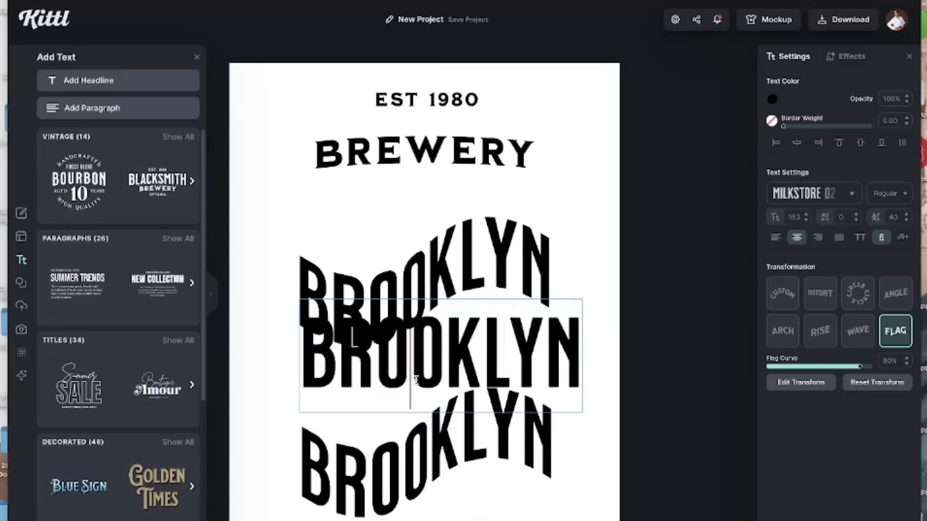
{"action": "key", "text": "Escape"}
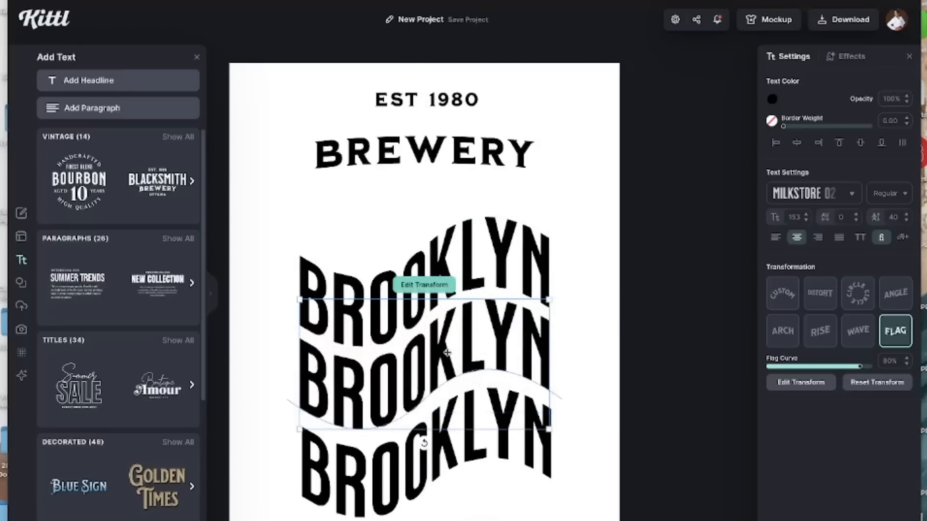
{"action": "left_click_drag", "start_coordinate": [450, 351], "coordinate": [447, 356]}
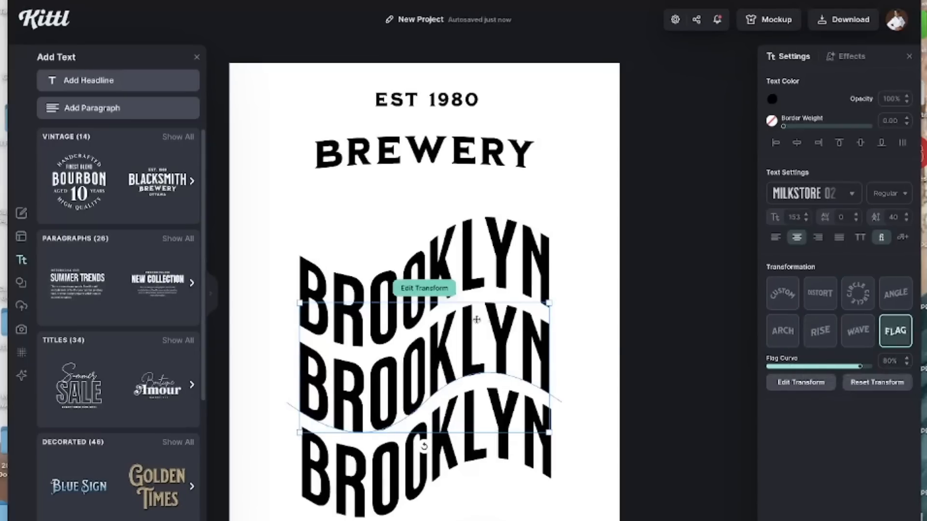
Replace all text on the artboard with the vintage Blacksmith Brewery text design, placed in the upper half.
{"action": "left_click", "coordinate": [461, 276]}
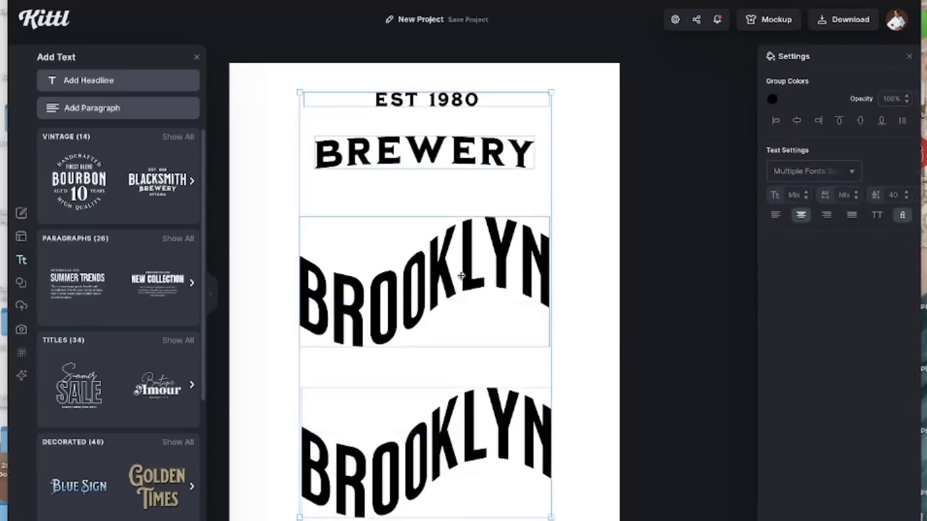
{"action": "key", "text": "Delete"}
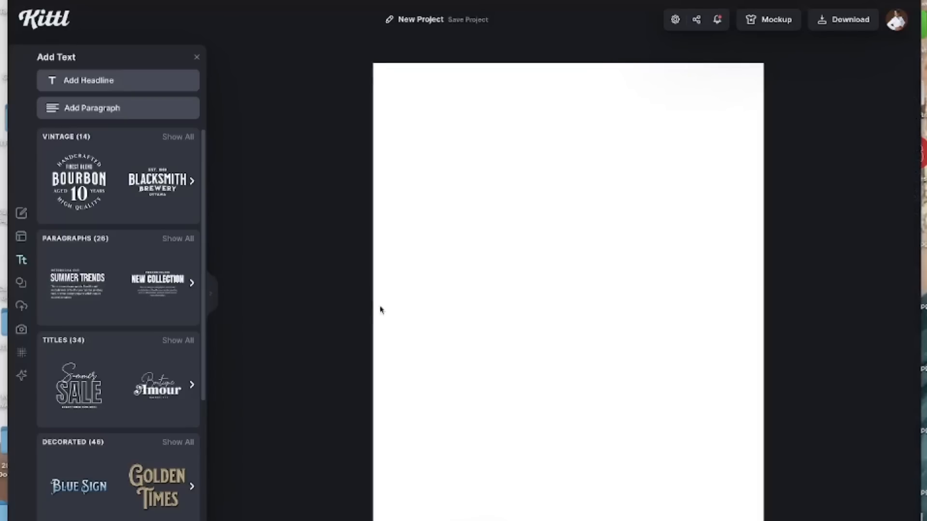
{"action": "left_click", "coordinate": [158, 181]}
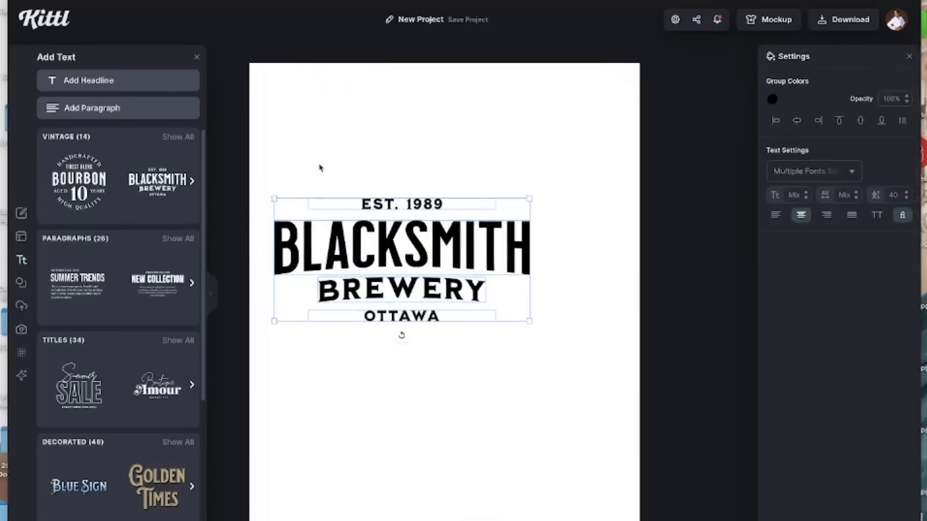
{"action": "left_click", "coordinate": [563, 368]}
{"action": "left_click_drag", "start_coordinate": [481, 239], "coordinate": [507, 231]}
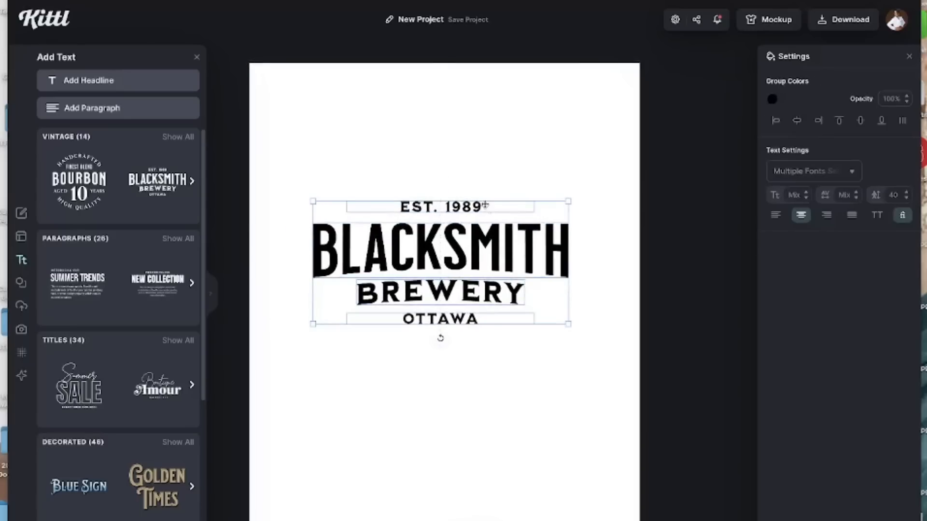
Change the year in the top line of the design so it reads EST. 1980.
{"action": "double_click", "coordinate": [484, 205]}
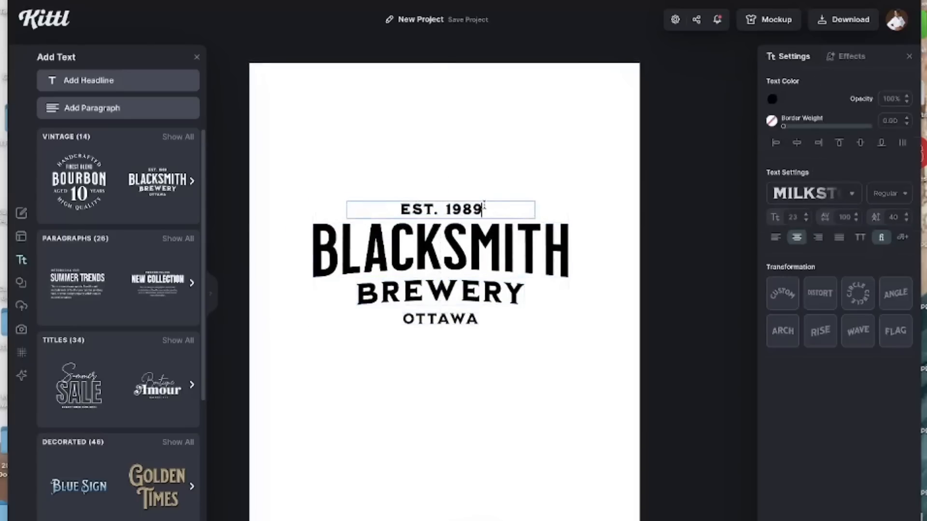
{"action": "key", "text": "BackSpace"}
{"action": "type", "text": "0"}
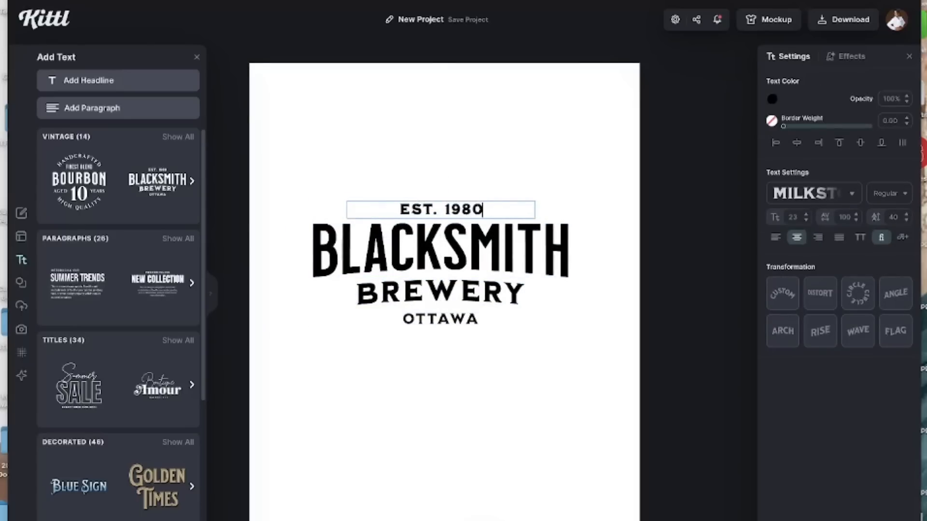
Replace the word BLACKSMITH in the design with BROOKLYN.
{"action": "left_click", "coordinate": [586, 271]}
{"action": "double_click", "coordinate": [586, 271]}
{"action": "double_click", "coordinate": [586, 271]}
{"action": "left_click", "coordinate": [587, 272]}
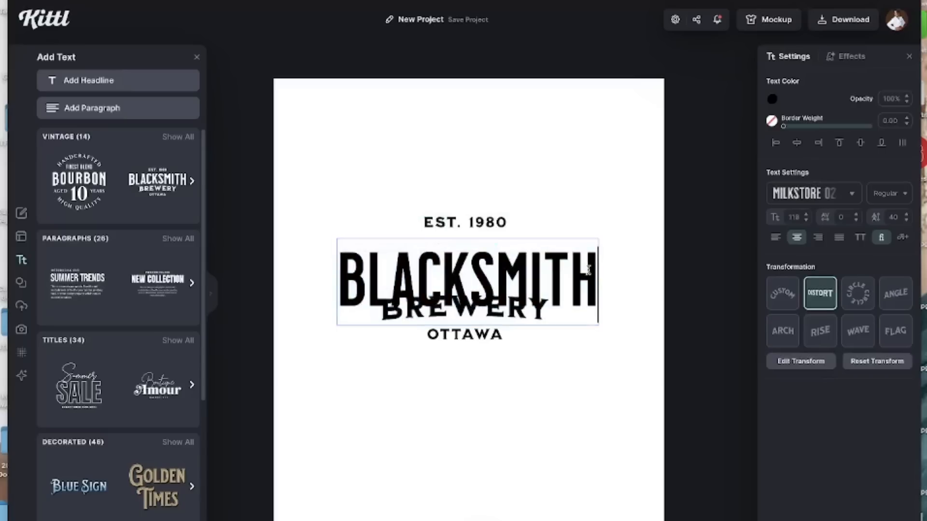
{"action": "key", "text": "BackSpace"}
{"action": "key", "text": "BackSpace"}
{"action": "key", "text": "BackSpace"}
{"action": "key", "text": "BackSpace"}
{"action": "key", "text": "BackSpace"}
{"action": "key", "text": "BackSpace"}
{"action": "key", "text": "BackSpace"}
{"action": "key", "text": "BackSpace"}
{"action": "key", "text": "BackSpace"}
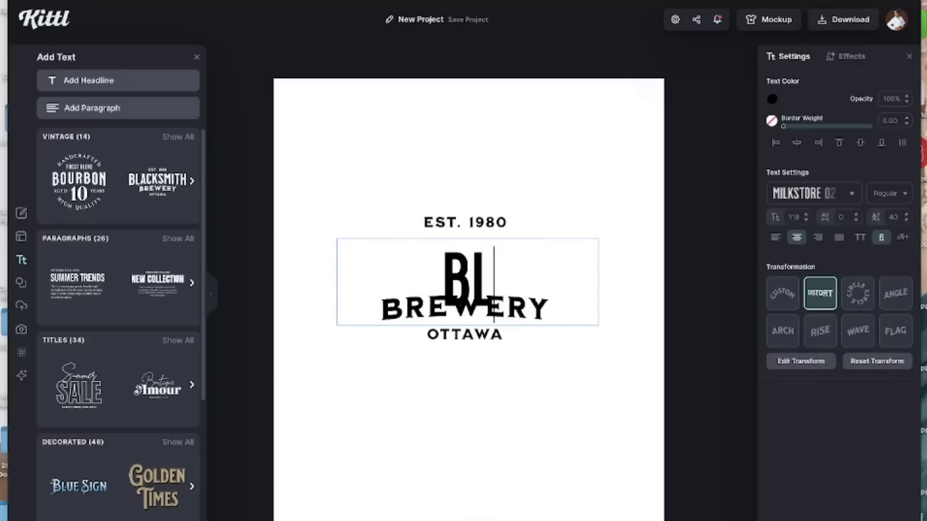
{"action": "type", "text": "ROOKLYN"}
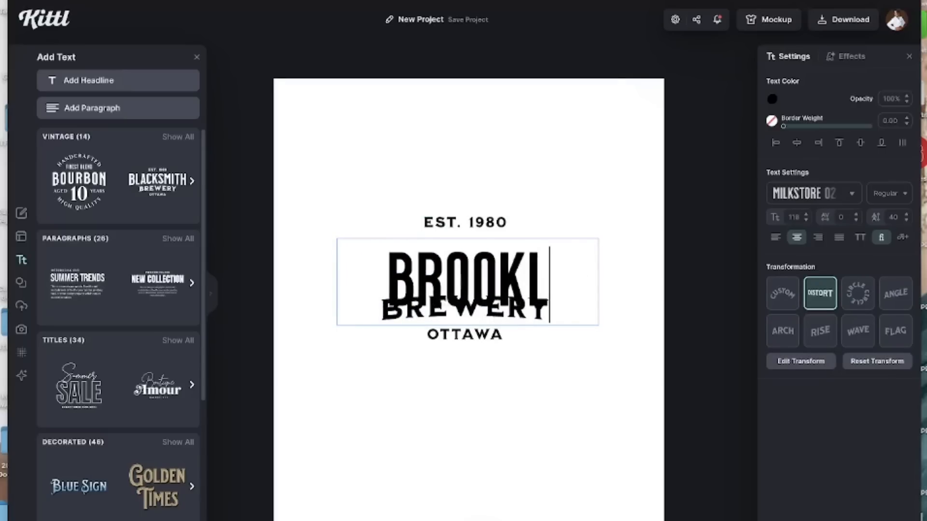
Replace the word BREWERY beneath BROOKLYN with BAE.
{"action": "left_click", "coordinate": [549, 263]}
{"action": "double_click", "coordinate": [553, 267]}
{"action": "left_click", "coordinate": [554, 268]}
{"action": "key", "text": "End"}
{"action": "key", "text": "BackSpace"}
{"action": "key", "text": "BackSpace"}
{"action": "key", "text": "BackSpace"}
{"action": "key", "text": "BackSpace"}
{"action": "key", "text": "BackSpace"}
{"action": "key", "text": "BackSpace"}
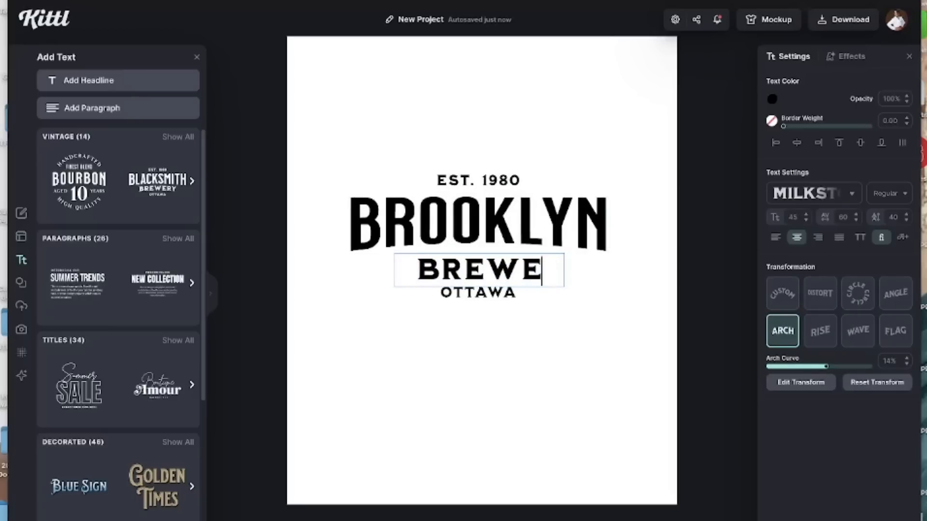
{"action": "type", "text": "AE"}
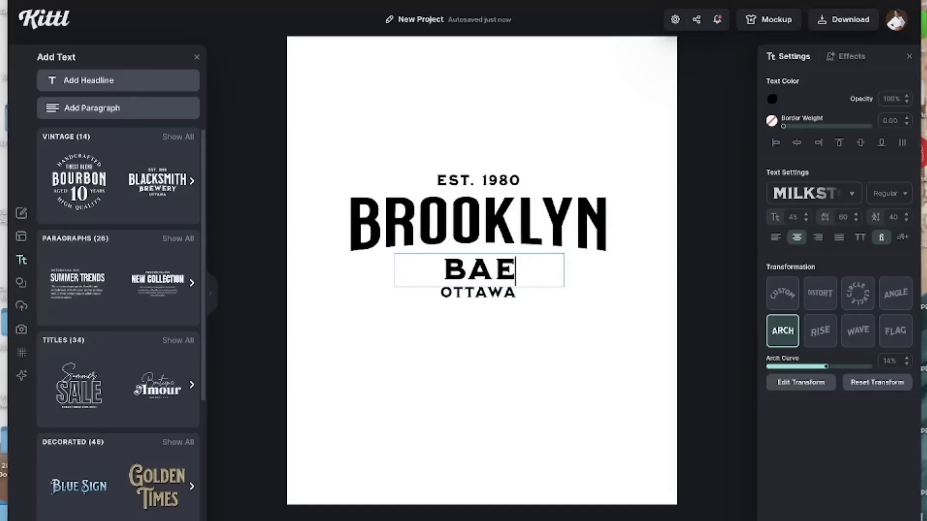
Delete the OTTAWA line from the text design.
{"action": "left_click", "coordinate": [513, 299]}
{"action": "left_click", "coordinate": [509, 294]}
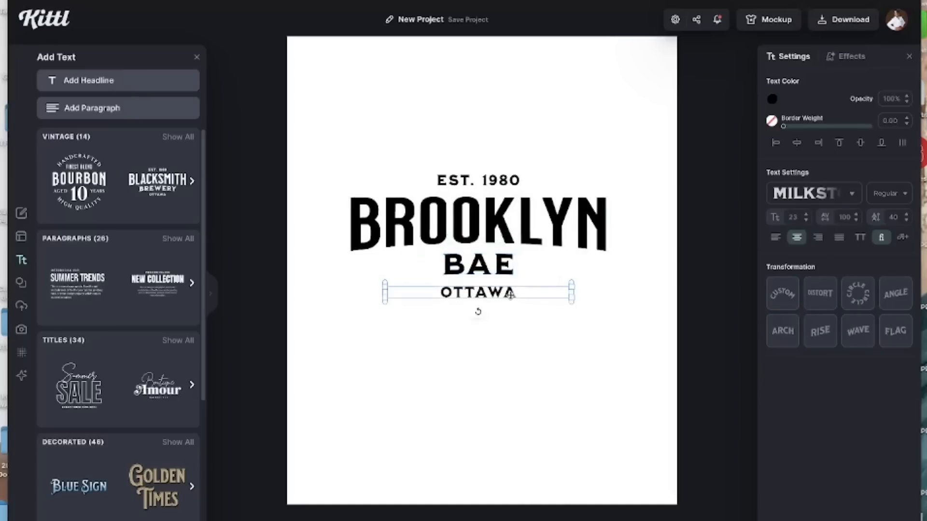
{"action": "key", "text": "Delete"}
Change the BAE line's typeface to the handwritten script font listed between Ambery Garden and Angst.
{"action": "left_click", "coordinate": [500, 271]}
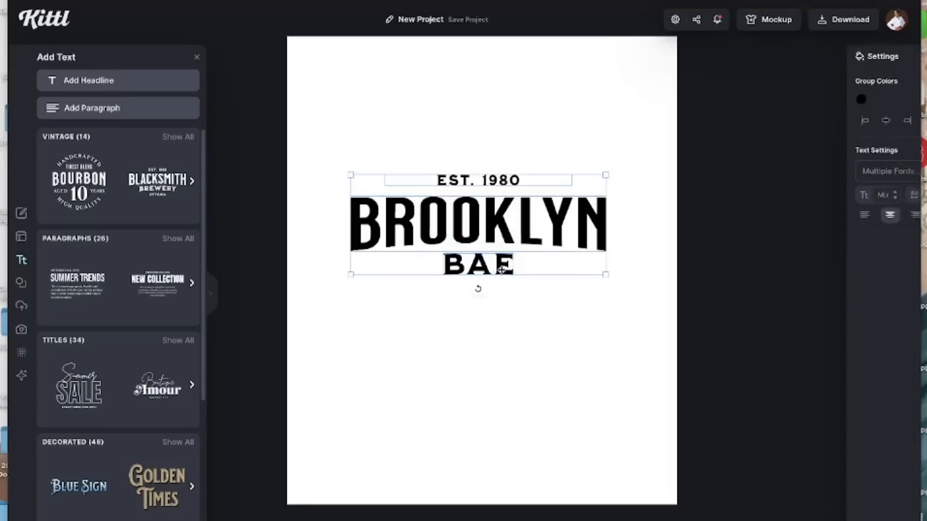
{"action": "left_click", "coordinate": [507, 281]}
{"action": "left_click", "coordinate": [504, 269]}
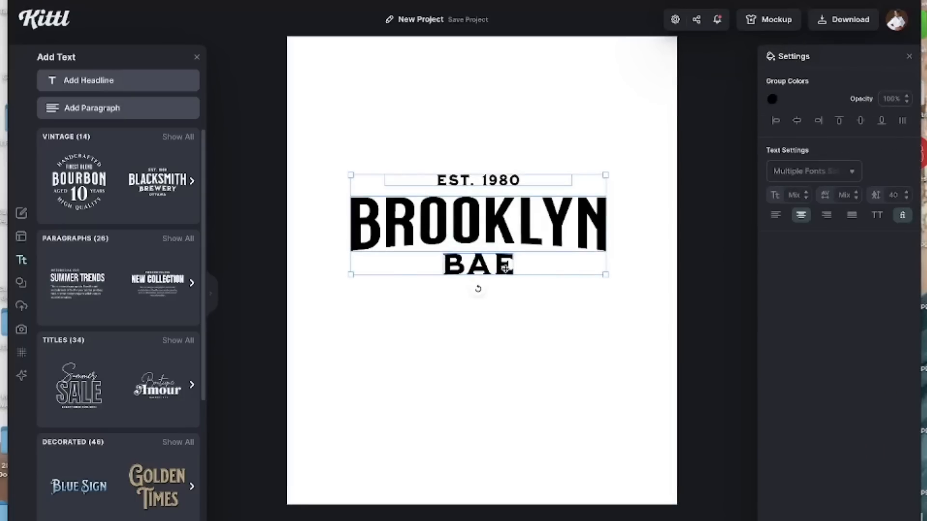
{"action": "left_click", "coordinate": [506, 269]}
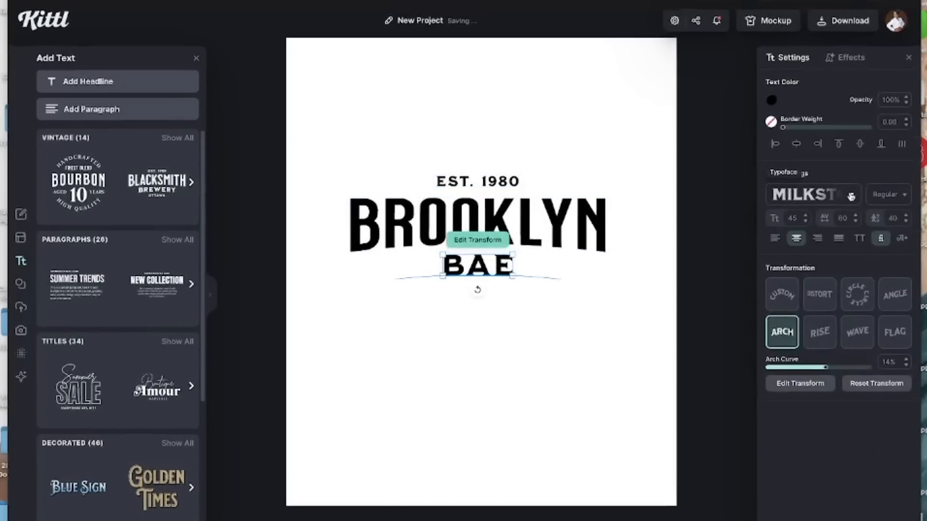
{"action": "left_click", "coordinate": [851, 196]}
{"action": "scroll", "coordinate": [707, 207], "scroll_direction": "down", "scroll_amount": 5}
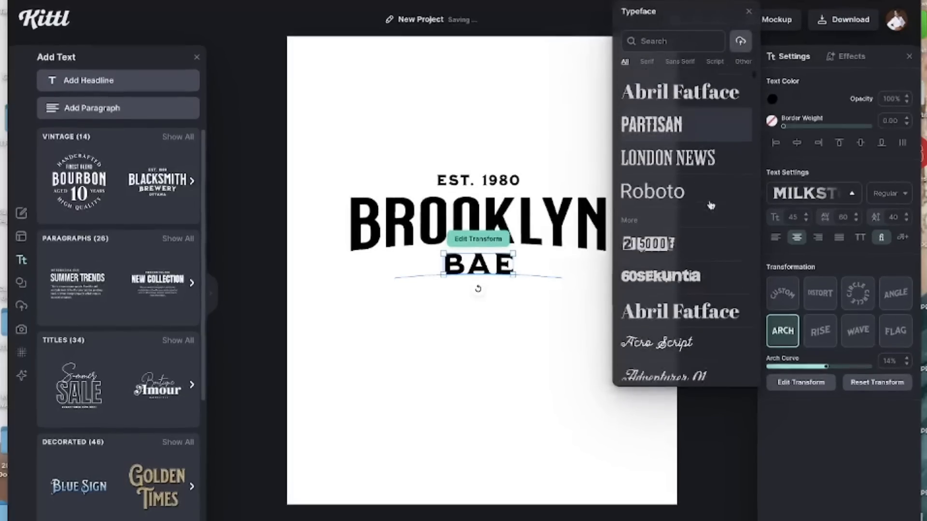
{"action": "scroll", "coordinate": [708, 207], "scroll_direction": "down", "scroll_amount": 1}
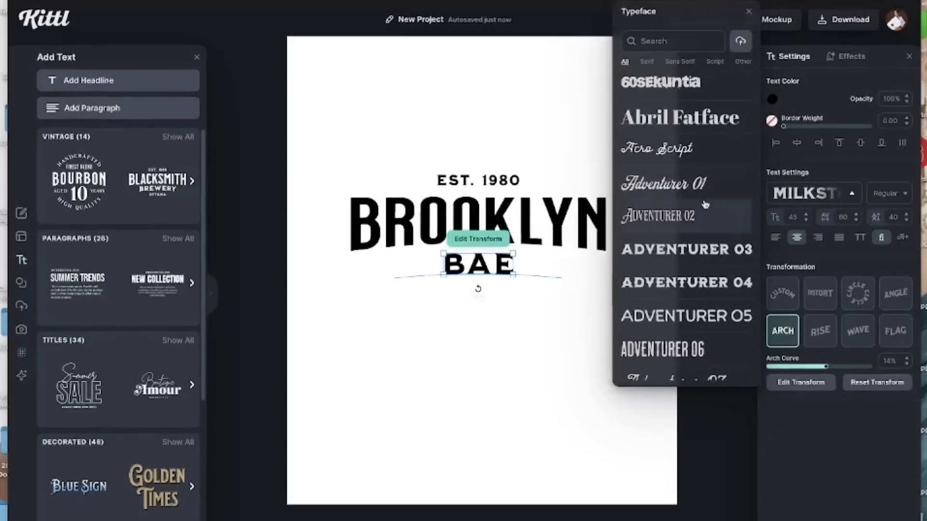
{"action": "left_click", "coordinate": [701, 184]}
{"action": "scroll", "coordinate": [696, 218], "scroll_direction": "down", "scroll_amount": 10}
{"action": "left_click", "coordinate": [655, 299]}
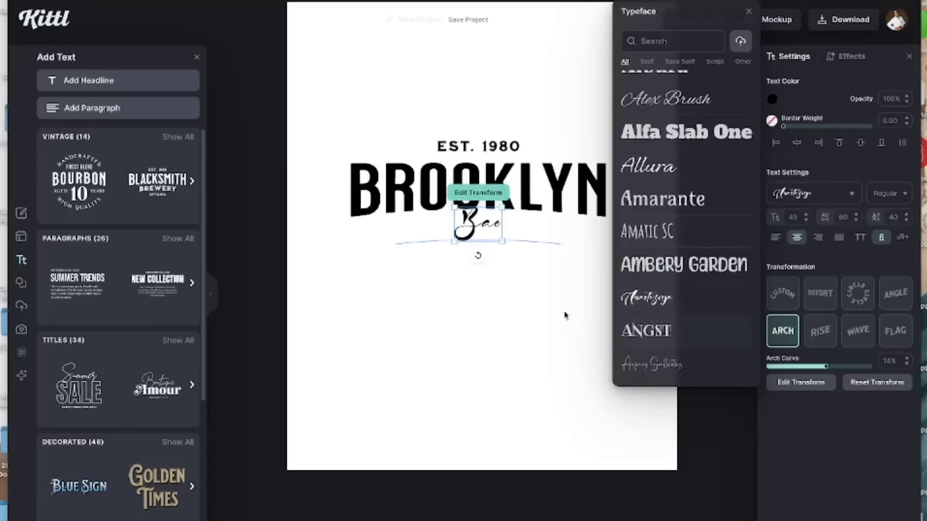
Enlarge the Bae text to font size 84 and place it just beneath the middle of BROOKLYN.
{"action": "left_click", "coordinate": [551, 302]}
{"action": "left_click", "coordinate": [481, 231]}
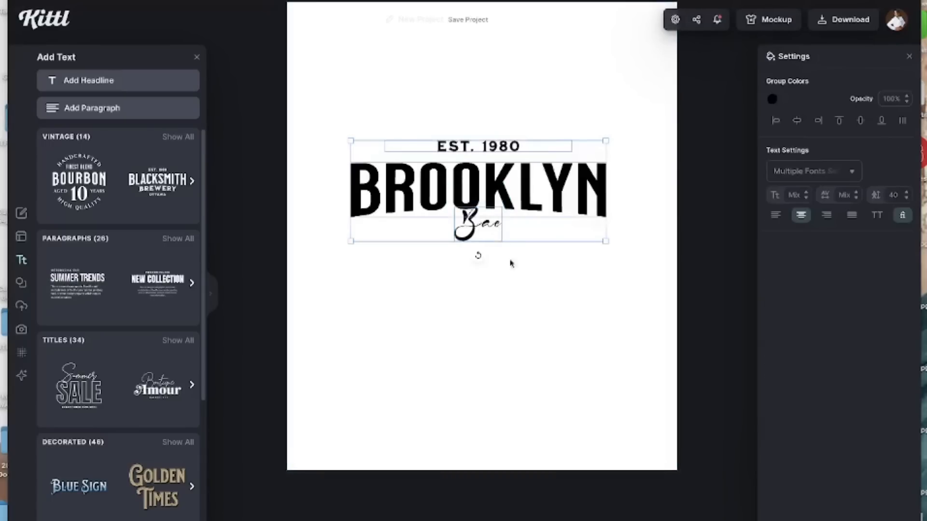
{"action": "left_click", "coordinate": [527, 291]}
{"action": "left_click_drag", "start_coordinate": [499, 241], "coordinate": [540, 291]}
{"action": "left_click_drag", "start_coordinate": [509, 255], "coordinate": [495, 253]}
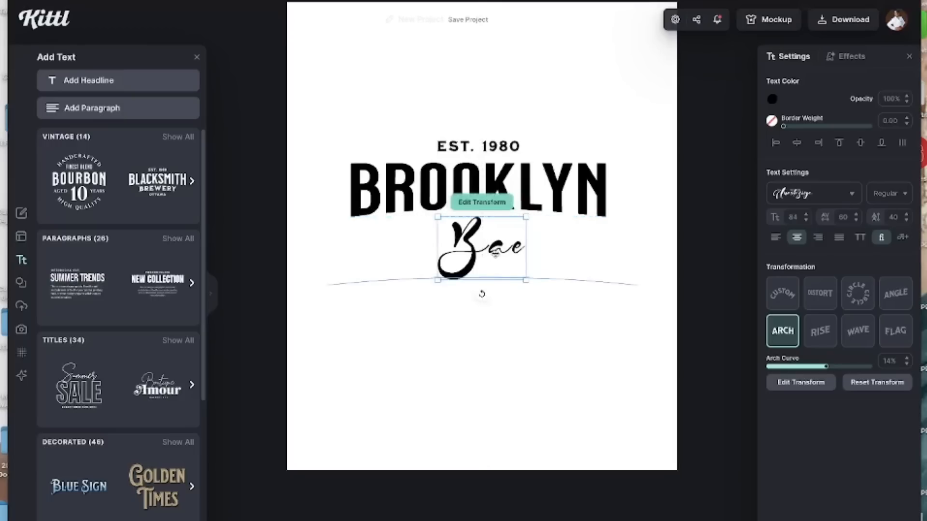
Center the whole EST. 1980 BROOKLYN Bae text group horizontally on the artboard.
{"action": "left_click", "coordinate": [578, 341]}
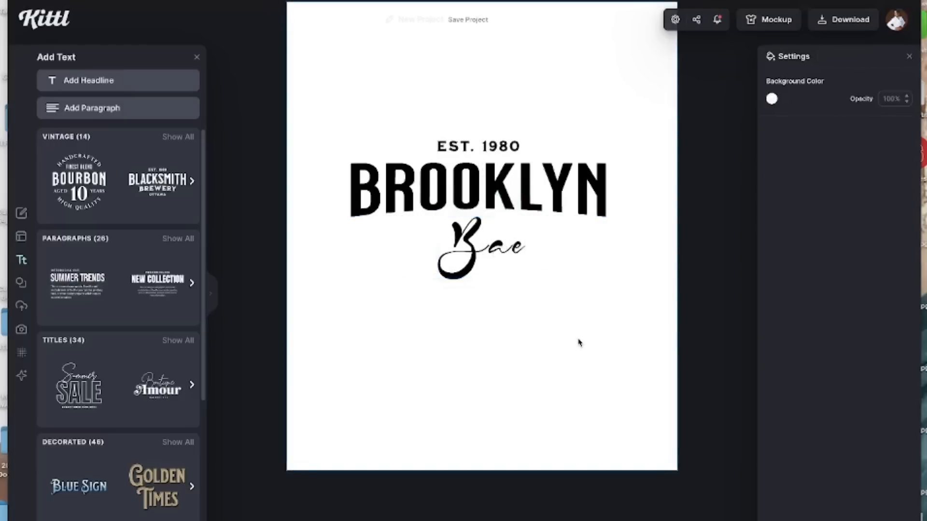
{"action": "mouse_move", "coordinate": [558, 200]}
{"action": "left_mouse_down"}
{"action": "mouse_move", "coordinate": [539, 203]}
{"action": "mouse_move", "coordinate": [561, 197]}
{"action": "left_mouse_up"}
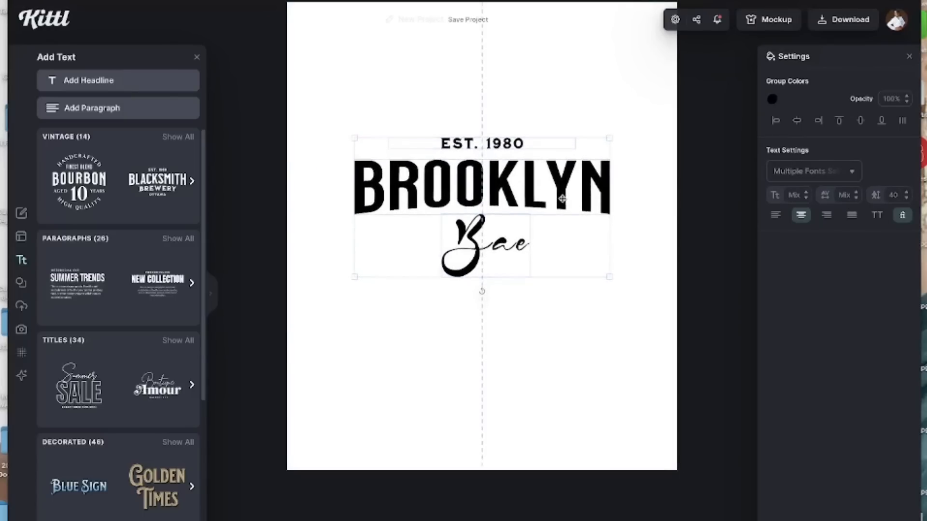
{"action": "left_click", "coordinate": [542, 303]}
{"action": "left_click", "coordinate": [506, 248]}
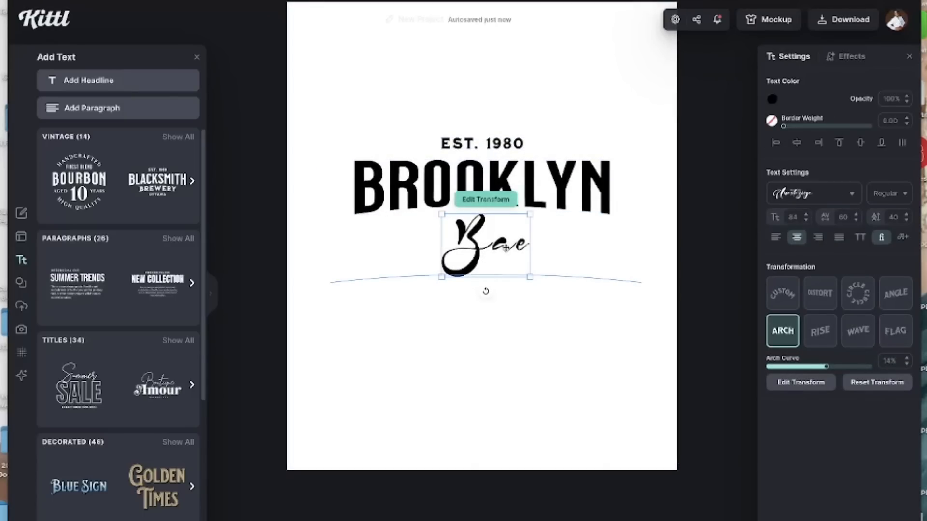
Enlarge the BROOKLYN line within the group to font size 131.
{"action": "left_click", "coordinate": [545, 197]}
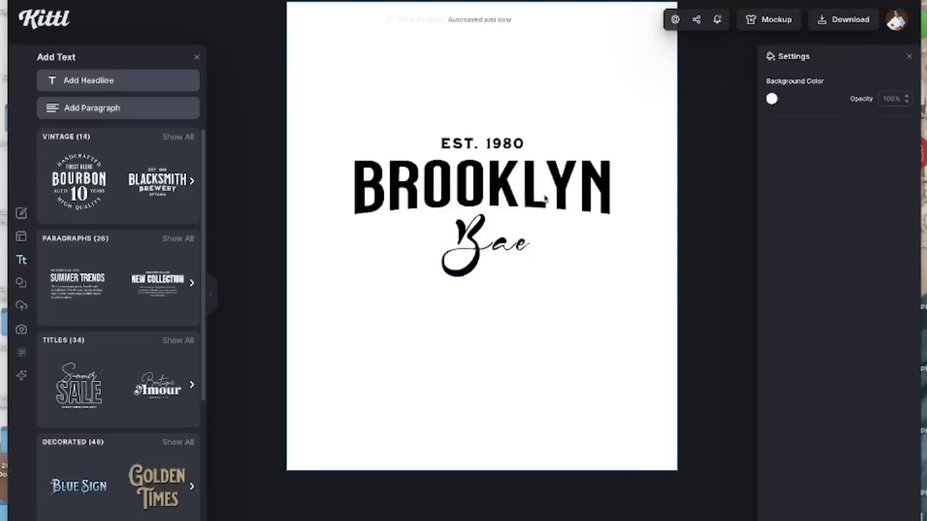
{"action": "scroll", "coordinate": [546, 194], "scroll_direction": "down", "scroll_amount": 2}
{"action": "left_click", "coordinate": [545, 195]}
{"action": "left_click", "coordinate": [546, 152]}
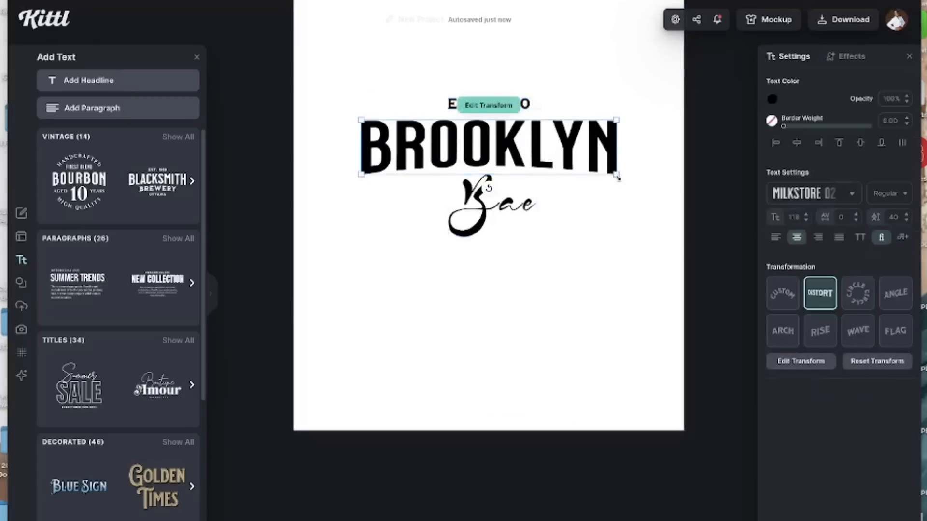
{"action": "left_click_drag", "start_coordinate": [616, 176], "coordinate": [637, 205]}
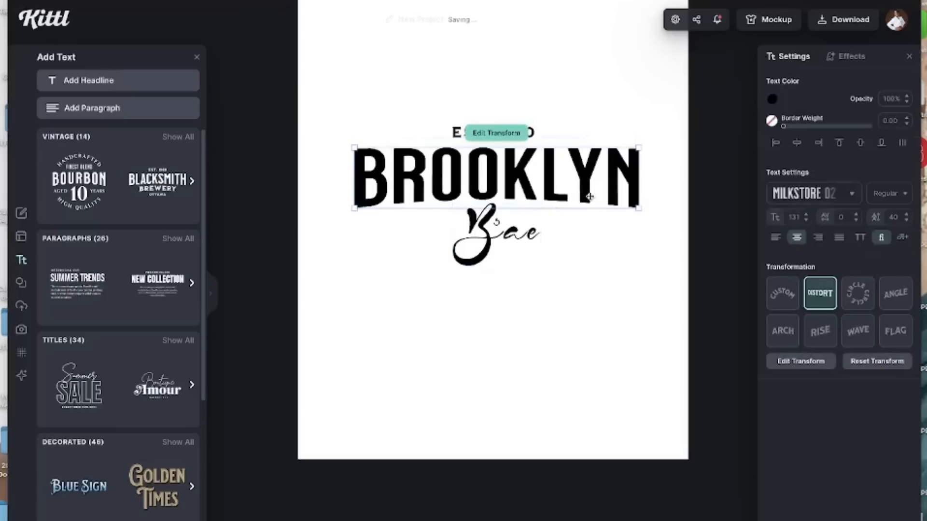
Change the BROOKLYN line's typeface to Brookfield.
{"action": "left_click", "coordinate": [852, 196]}
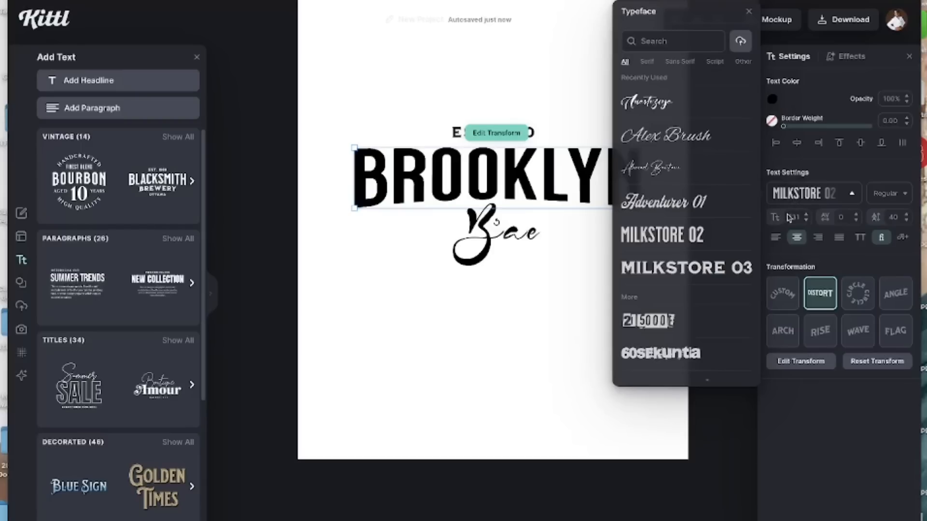
{"action": "left_click", "coordinate": [713, 274]}
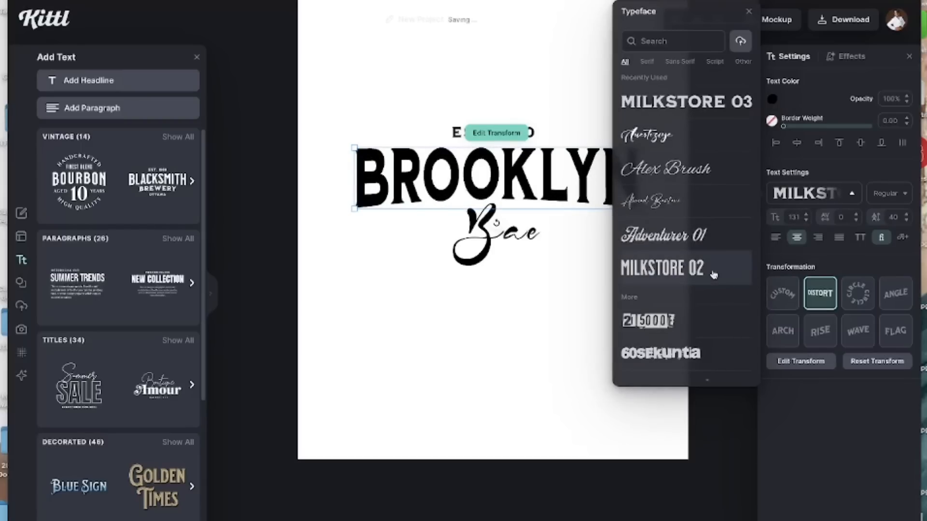
{"action": "scroll", "coordinate": [713, 273], "scroll_direction": "down", "scroll_amount": 10}
{"action": "scroll", "coordinate": [713, 274], "scroll_direction": "down", "scroll_amount": 6}
{"action": "scroll", "coordinate": [713, 274], "scroll_direction": "down", "scroll_amount": 8}
{"action": "scroll", "coordinate": [713, 274], "scroll_direction": "down", "scroll_amount": 5}
{"action": "left_click", "coordinate": [549, 286]}
{"action": "left_click", "coordinate": [506, 238]}
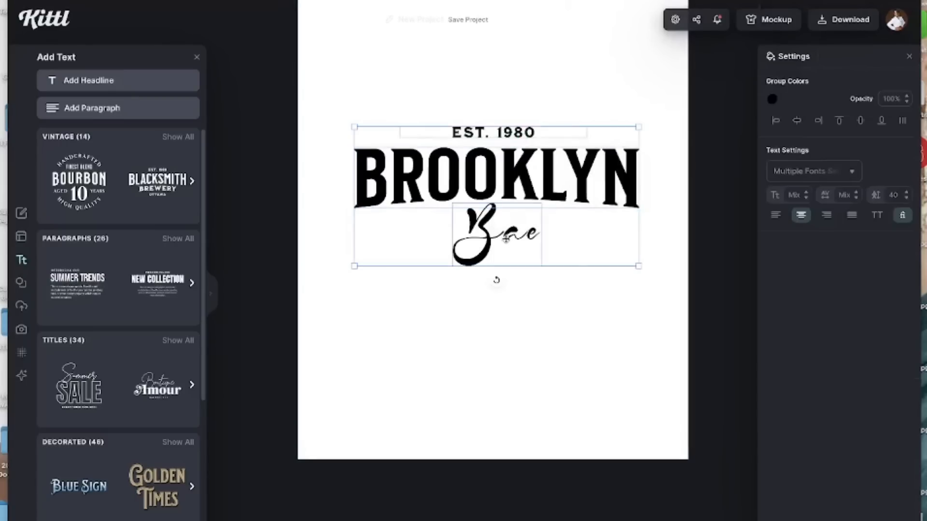
Set the BROOKLYN line's text color to white (ffffff).
{"action": "left_click", "coordinate": [574, 181]}
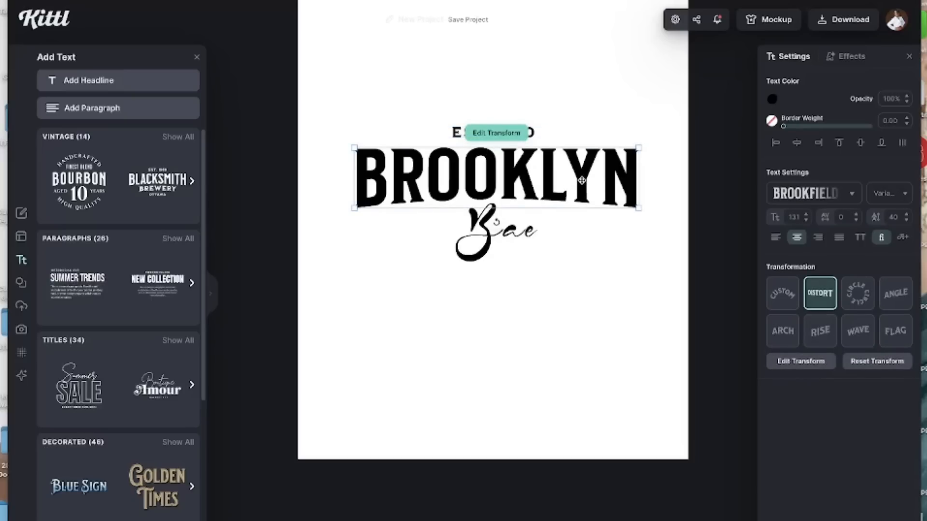
{"action": "scroll", "coordinate": [582, 180], "scroll_direction": "left", "scroll_amount": 1}
{"action": "scroll", "coordinate": [581, 181], "scroll_direction": "right", "scroll_amount": 1}
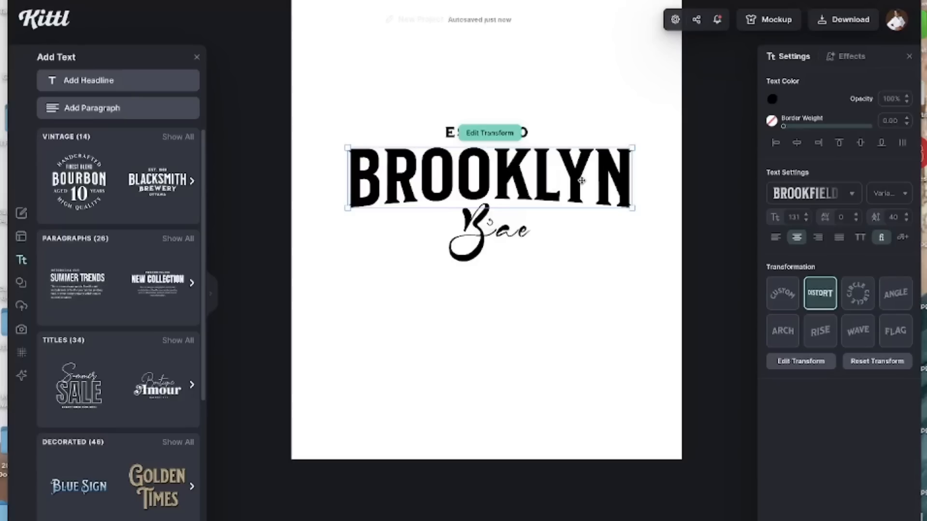
{"action": "scroll", "coordinate": [582, 181], "scroll_direction": "right", "scroll_amount": 1}
{"action": "scroll", "coordinate": [581, 181], "scroll_direction": "left", "scroll_amount": 1}
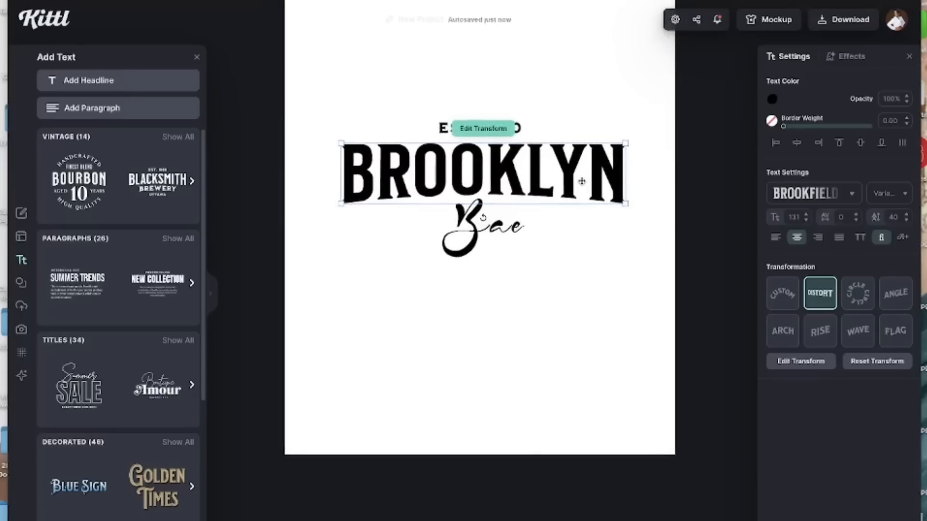
{"action": "scroll", "coordinate": [582, 184], "scroll_direction": "left", "scroll_amount": 1}
{"action": "double_click", "coordinate": [571, 175]}
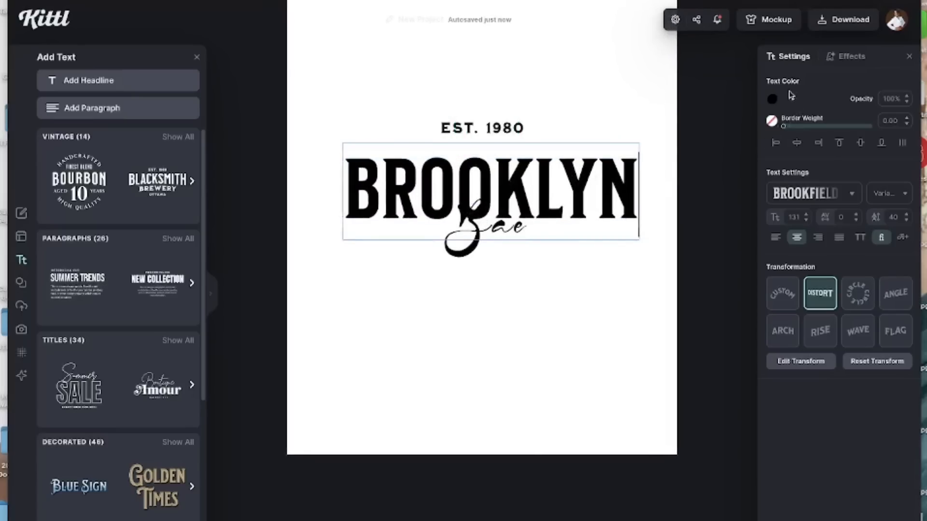
{"action": "left_click", "coordinate": [773, 101]}
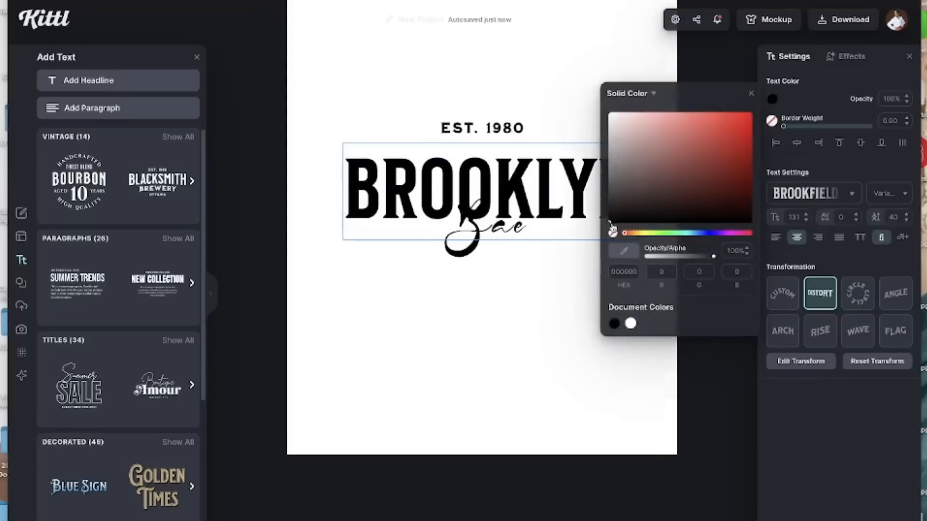
{"action": "left_click", "coordinate": [631, 324]}
{"action": "scroll", "coordinate": [730, 65], "scroll_direction": "right", "scroll_amount": 2}
{"action": "scroll", "coordinate": [730, 66], "scroll_direction": "up", "scroll_amount": 2}
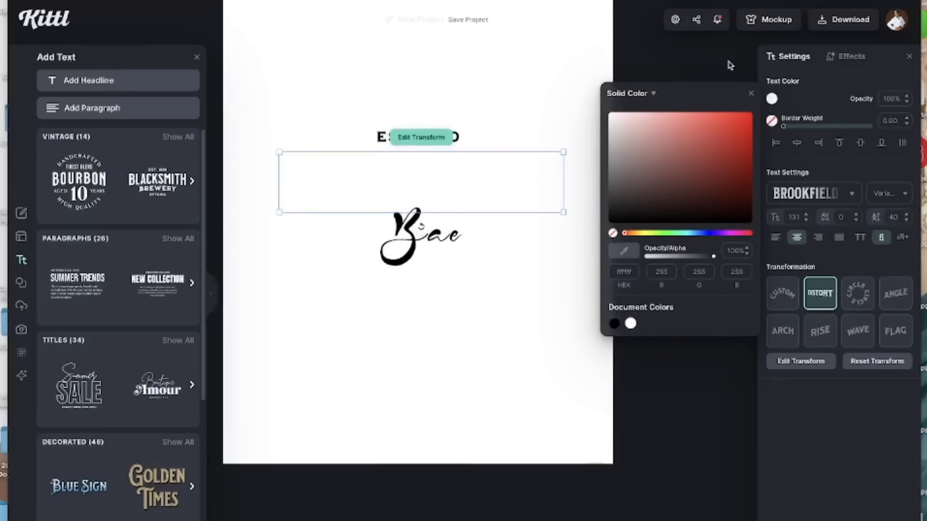
{"action": "scroll", "coordinate": [514, 371], "scroll_direction": "down", "scroll_amount": 2}
Set the artboard's background to a solid brown, hex 76593d.
{"action": "left_click", "coordinate": [507, 389]}
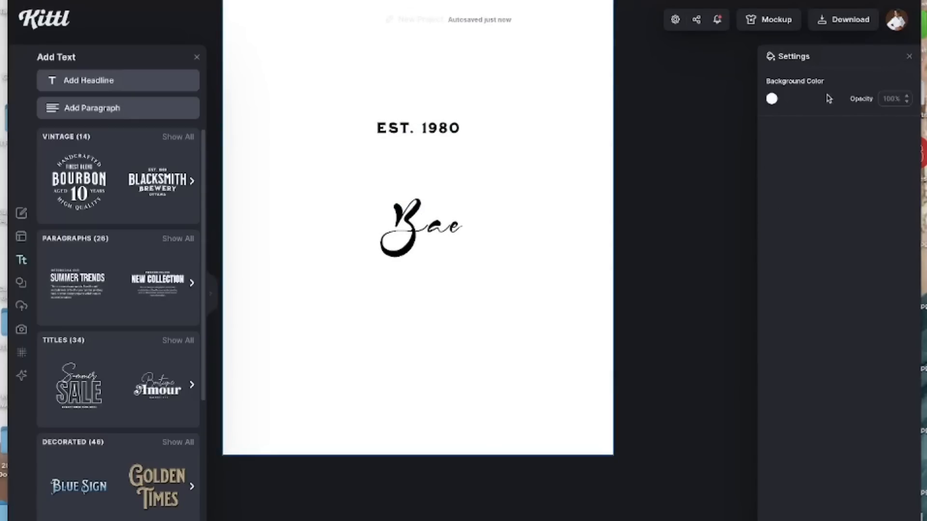
{"action": "left_click", "coordinate": [772, 99]}
{"action": "left_click", "coordinate": [622, 186]}
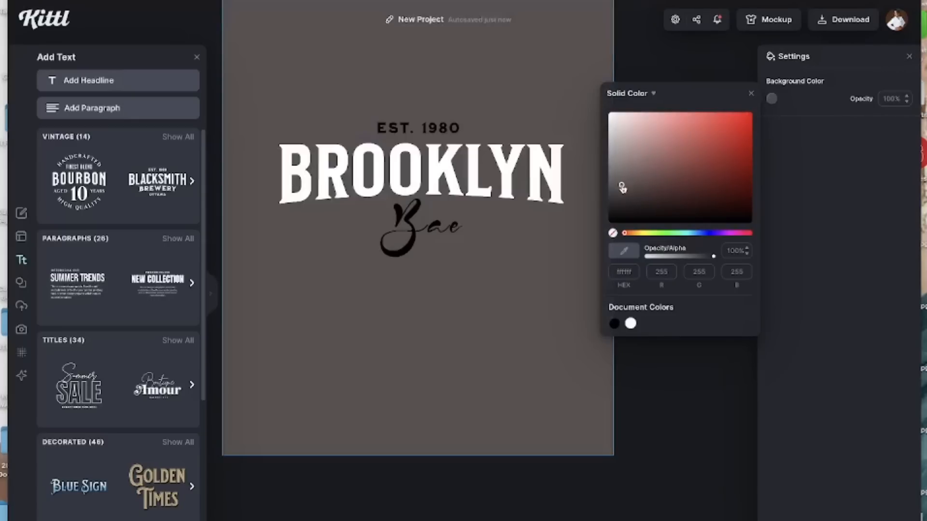
{"action": "left_click", "coordinate": [634, 233]}
{"action": "left_click", "coordinate": [678, 172]}
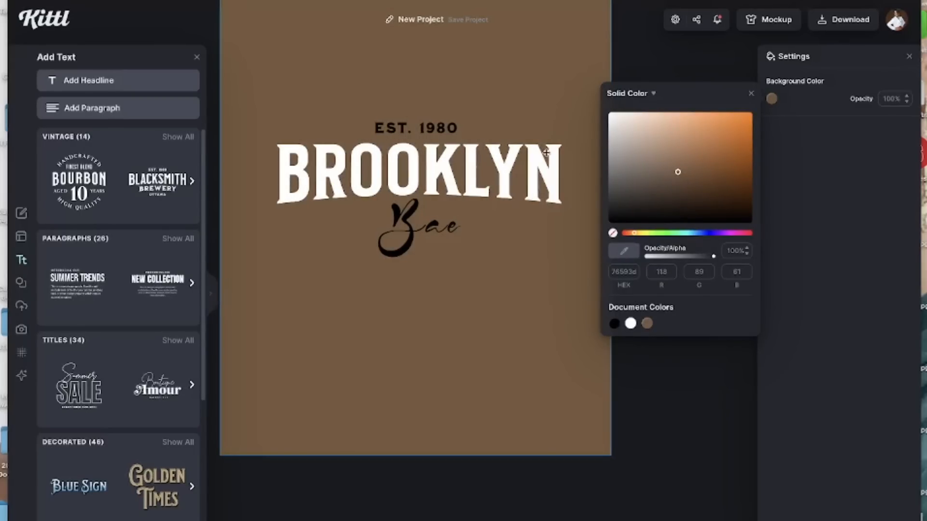
Try the Horizontal Lines decoration on BROOKLYN with weight 4% and distance 3%.
{"action": "left_click", "coordinate": [559, 179]}
{"action": "double_click", "coordinate": [555, 180]}
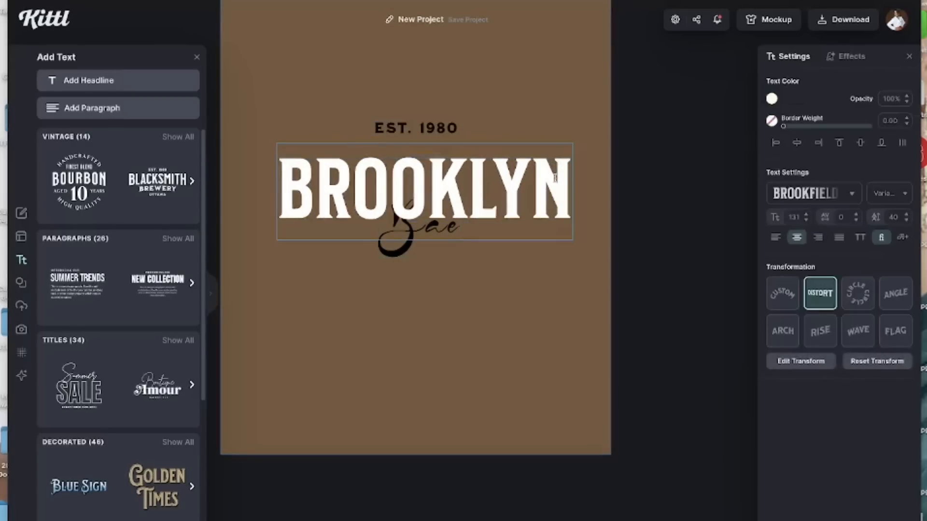
{"action": "left_click", "coordinate": [853, 59]}
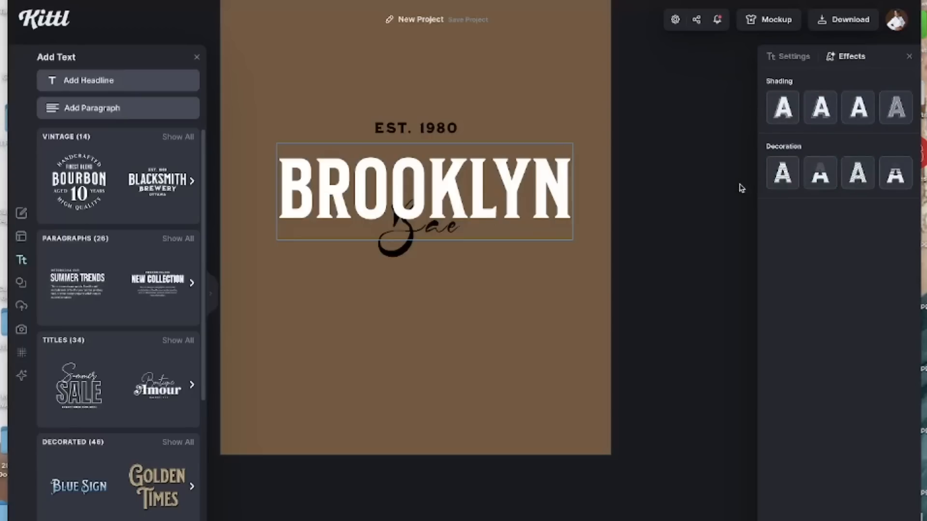
{"action": "left_click", "coordinate": [781, 179]}
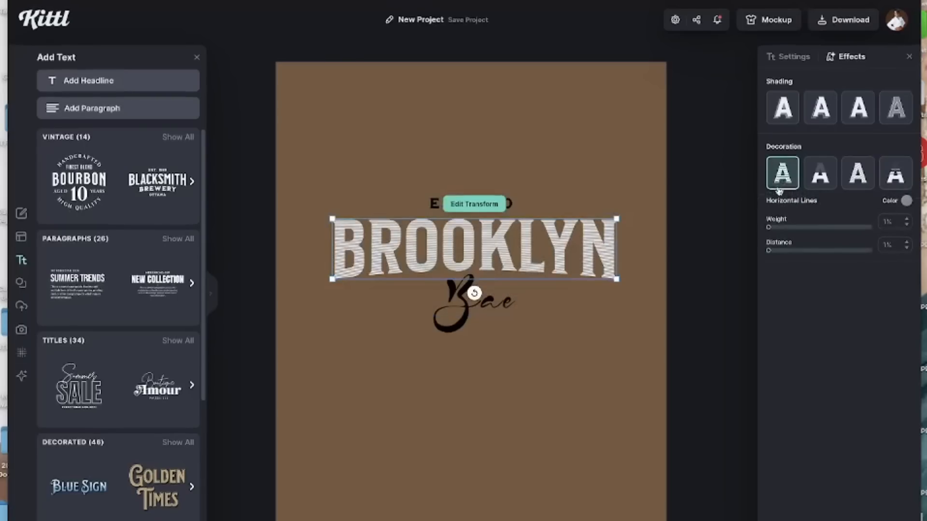
{"action": "left_click_drag", "start_coordinate": [771, 230], "coordinate": [804, 235]}
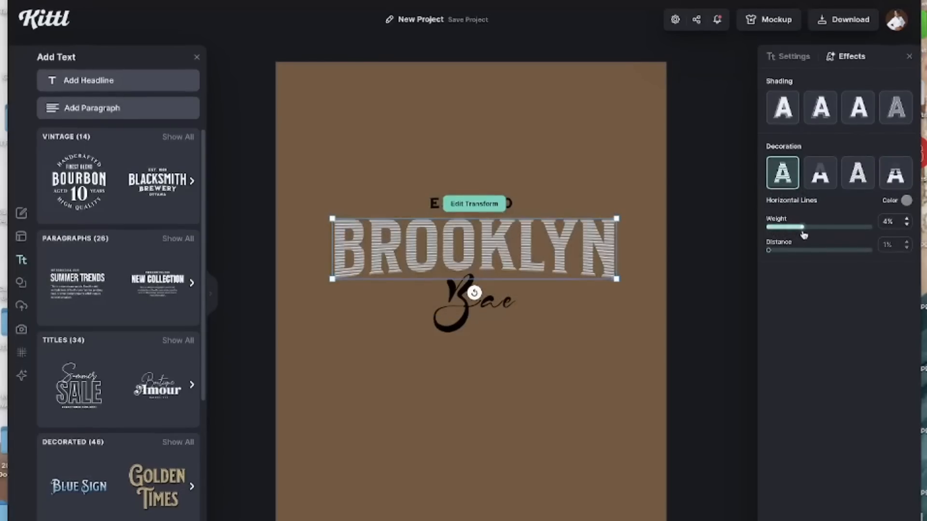
{"action": "left_click_drag", "start_coordinate": [778, 256], "coordinate": [789, 256]}
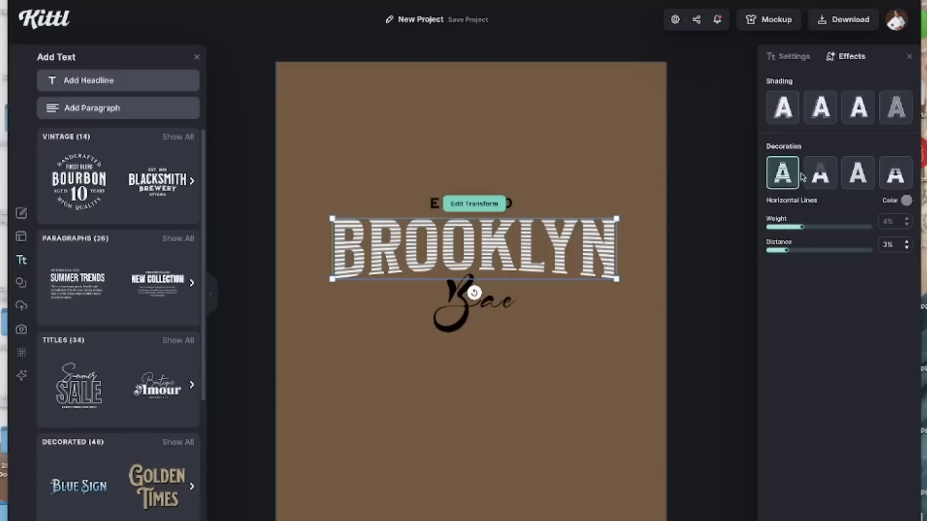
Try the Color Cut decoration on BROOKLYN, testing brown, white, red and black as its color.
{"action": "left_click", "coordinate": [818, 175]}
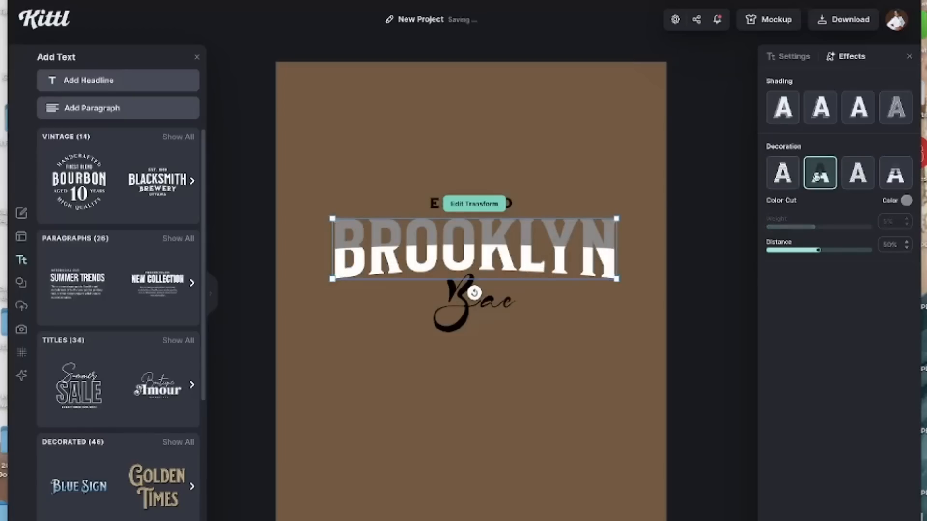
{"action": "left_click", "coordinate": [906, 201]}
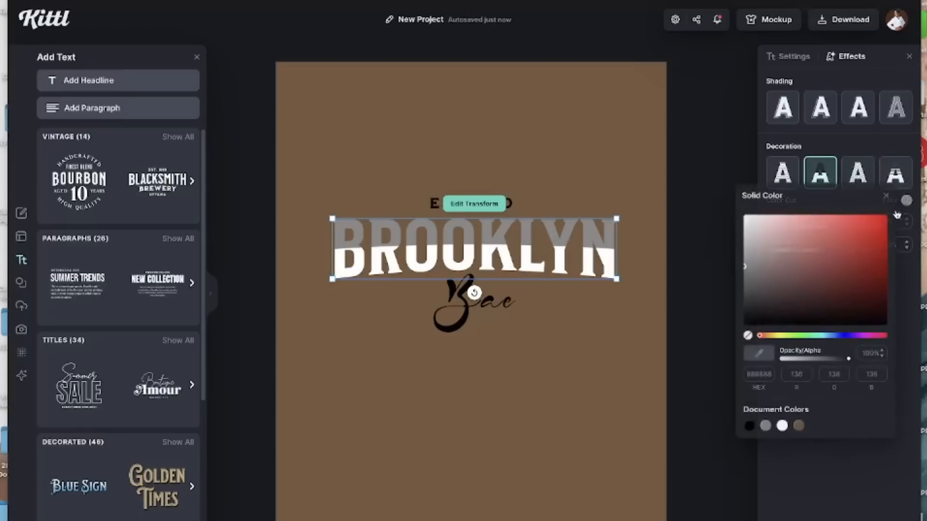
{"action": "left_click", "coordinate": [798, 426]}
{"action": "left_click", "coordinate": [782, 426]}
{"action": "left_click", "coordinate": [749, 426]}
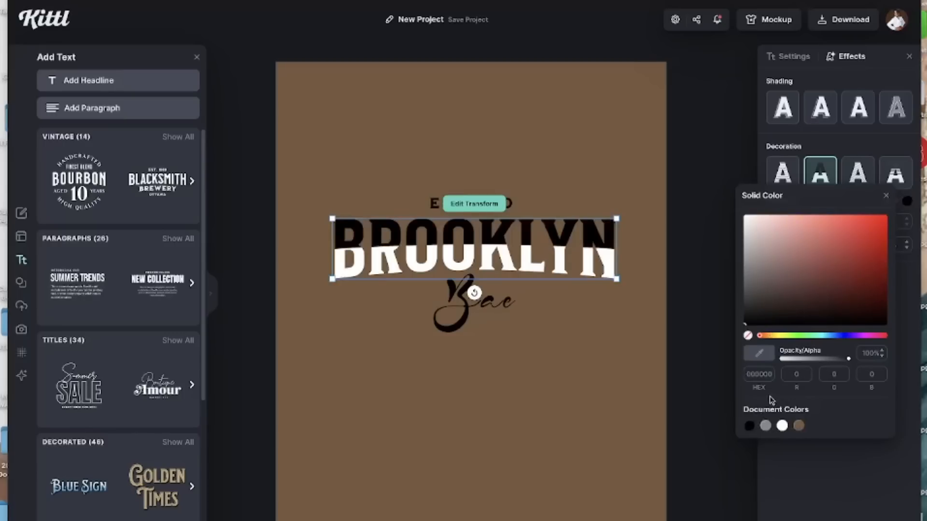
{"action": "left_click", "coordinate": [766, 426]}
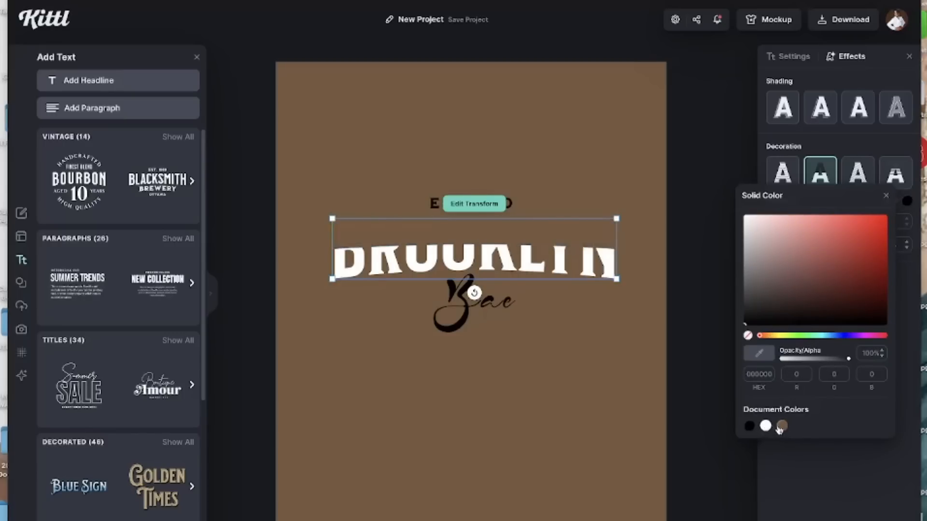
{"action": "left_click", "coordinate": [767, 428]}
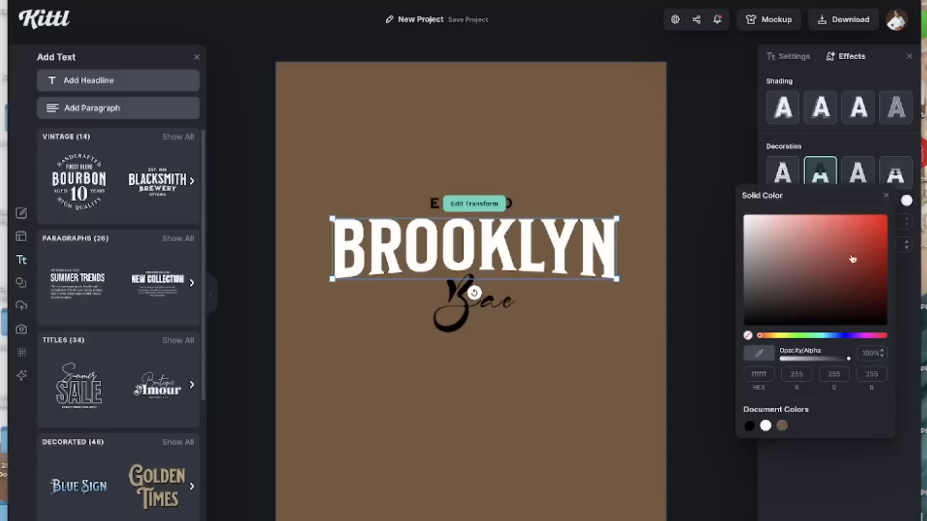
{"action": "left_click", "coordinate": [869, 253]}
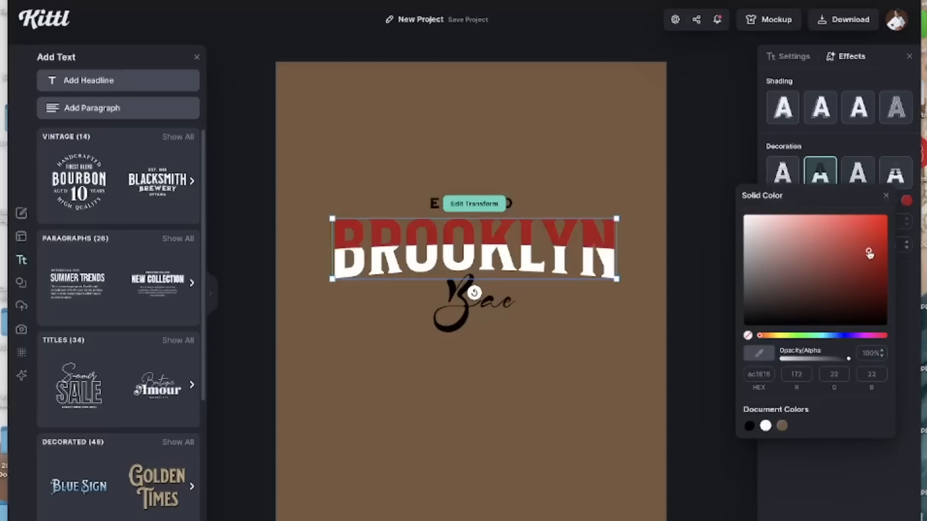
{"action": "left_click", "coordinate": [749, 426]}
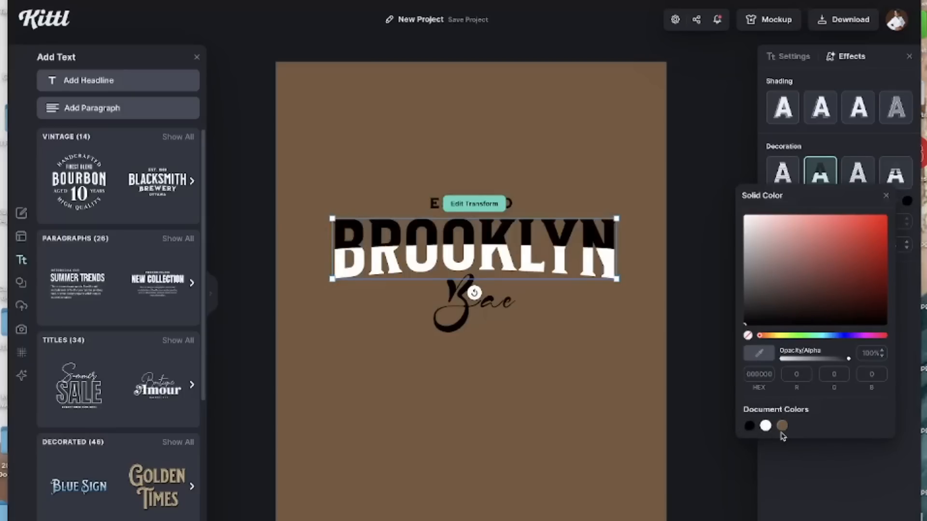
{"action": "left_click", "coordinate": [731, 405]}
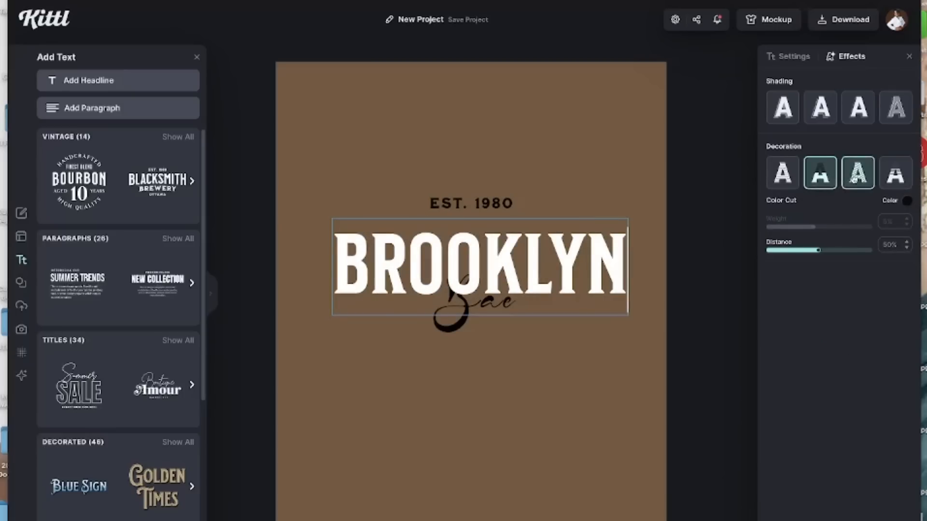
Try the Oblique Lines decoration on BROOKLYN with weight 4% and distance 4%.
{"action": "left_click", "coordinate": [855, 179]}
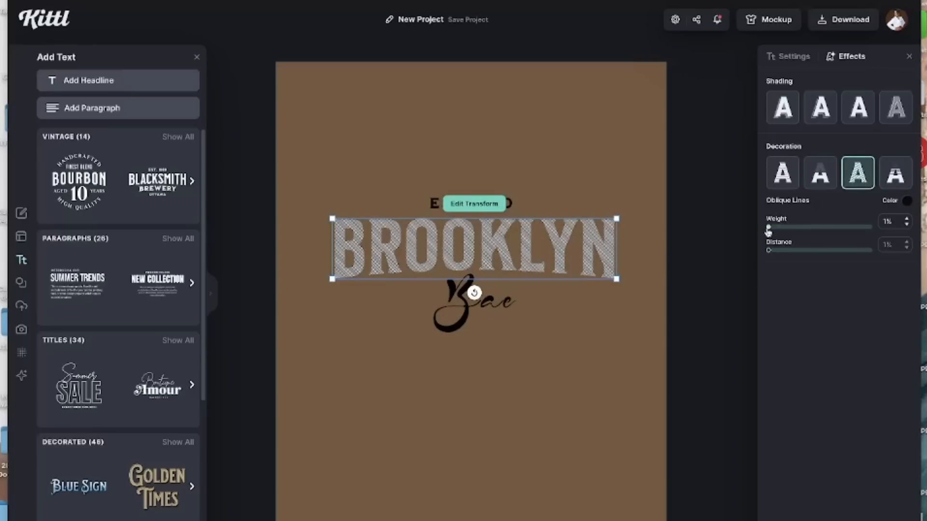
{"action": "left_click_drag", "start_coordinate": [769, 232], "coordinate": [796, 255]}
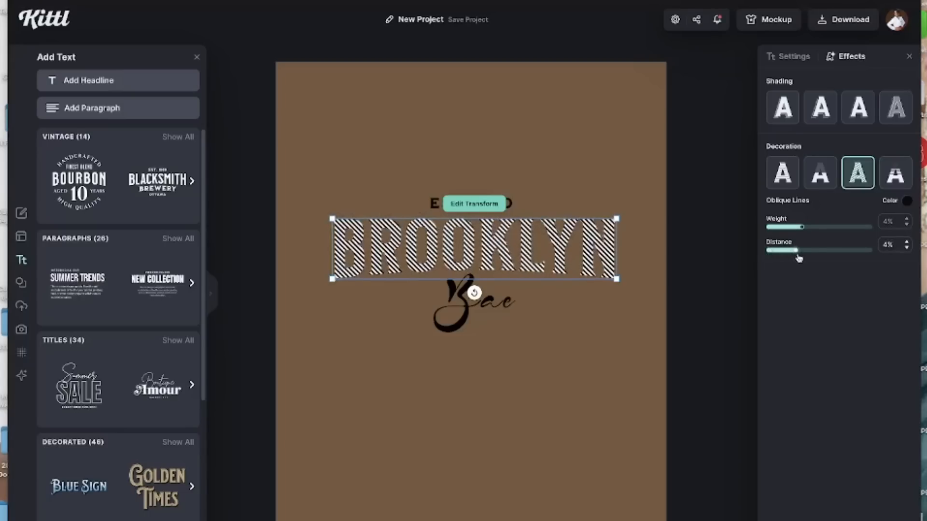
Try the Fading Color Cut decoration on BROOKLYN in red with weight 4% and distance 42%, and remove it again.
{"action": "left_click", "coordinate": [896, 174]}
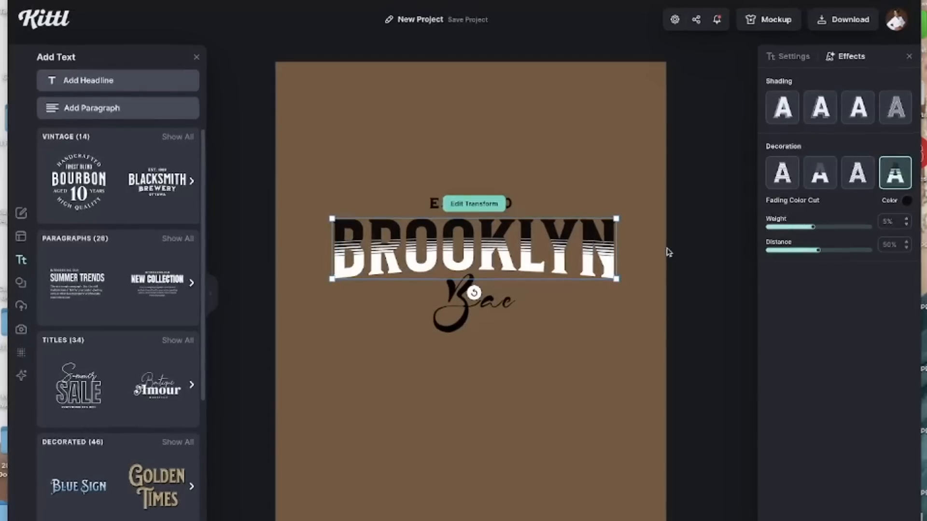
{"action": "left_click_drag", "start_coordinate": [829, 233], "coordinate": [810, 252]}
{"action": "left_click", "coordinate": [908, 203]}
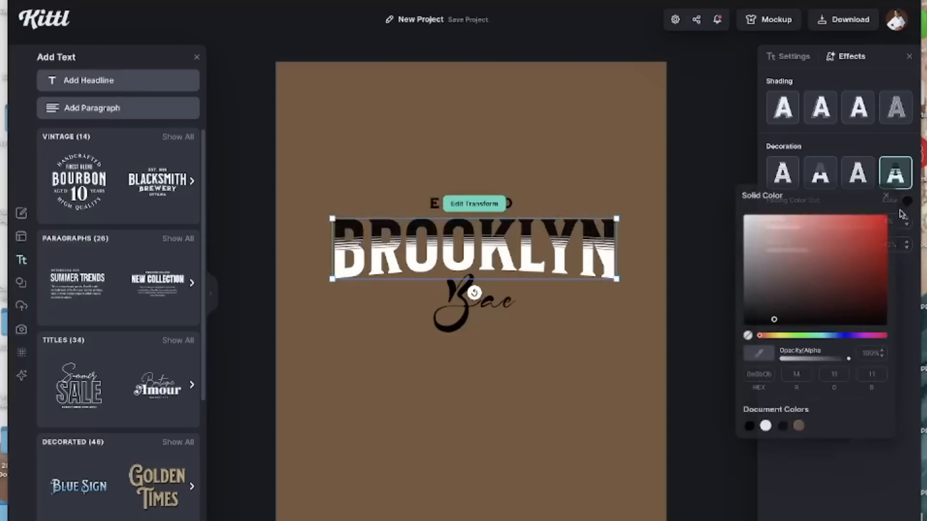
{"action": "left_click", "coordinate": [821, 298]}
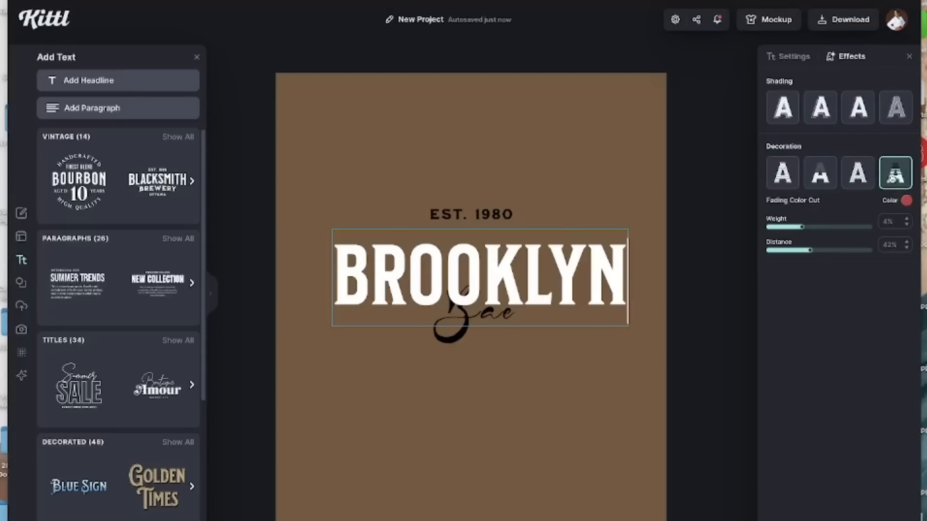
{"action": "left_click", "coordinate": [893, 179]}
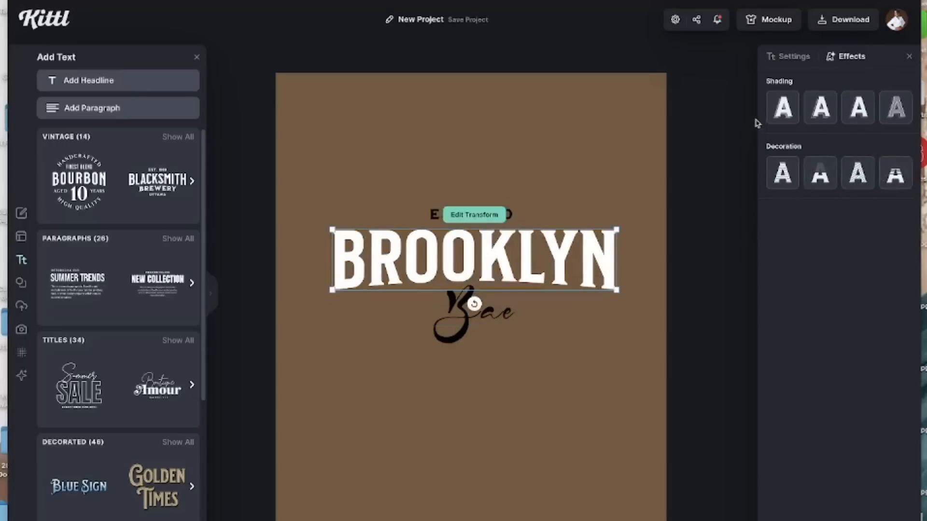
Add a black Drop Shadow to the BROOKLYN line with an offset of 52.
{"action": "left_click", "coordinate": [782, 118]}
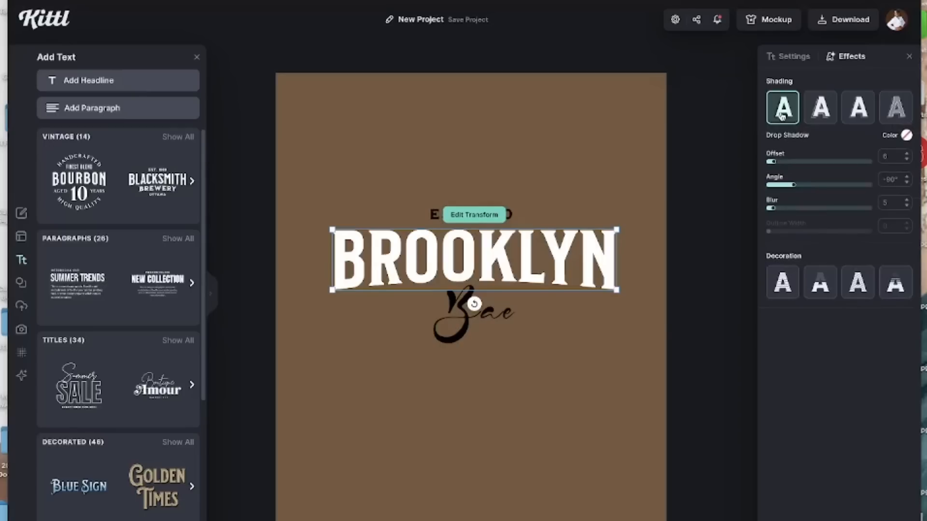
{"action": "left_click", "coordinate": [907, 137]}
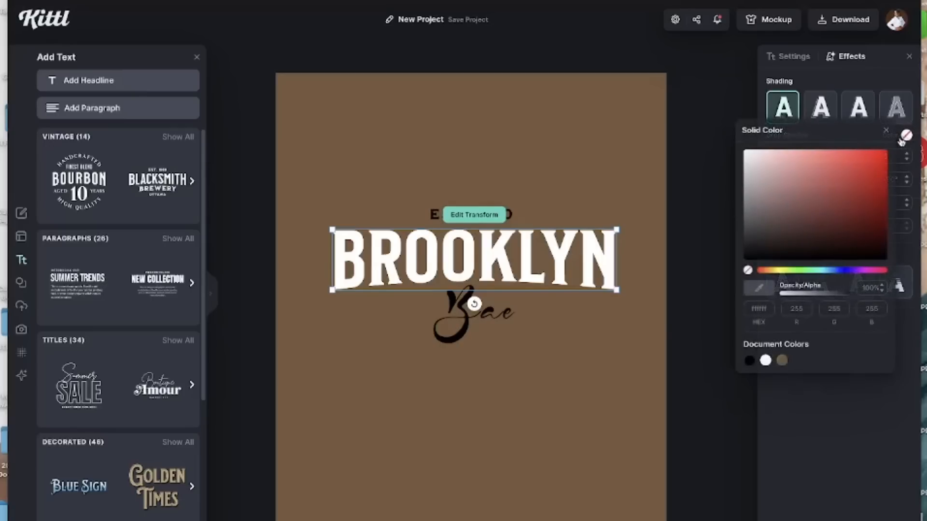
{"action": "left_click", "coordinate": [750, 256]}
{"action": "left_click_drag", "start_coordinate": [750, 256], "coordinate": [732, 262]}
{"action": "left_click", "coordinate": [754, 151]}
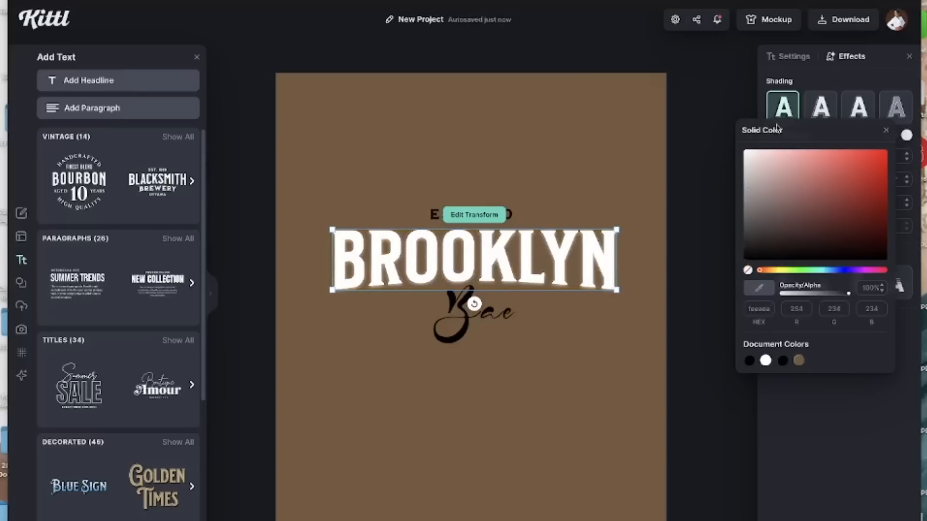
{"action": "left_click", "coordinate": [887, 135]}
{"action": "left_click_drag", "start_coordinate": [775, 162], "coordinate": [822, 168]}
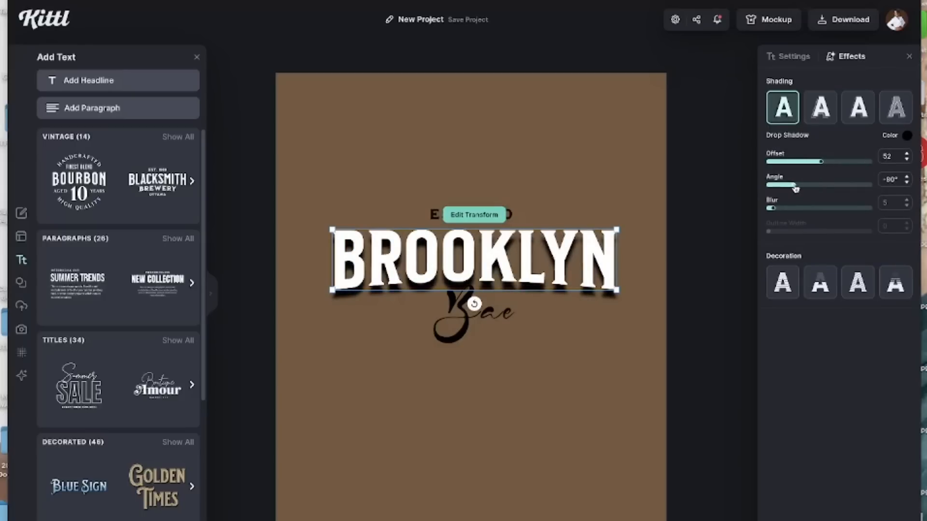
Set the BROOKLYN Drop Shadow's angle to -28° and its blur to 0.
{"action": "left_click_drag", "start_coordinate": [794, 185], "coordinate": [728, 212]}
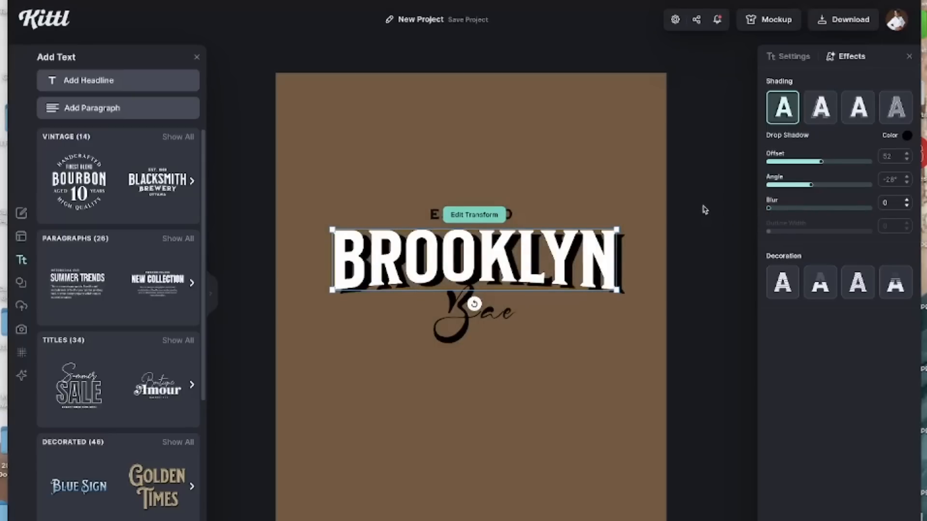
{"action": "scroll", "coordinate": [705, 210], "scroll_direction": "right", "scroll_amount": 1}
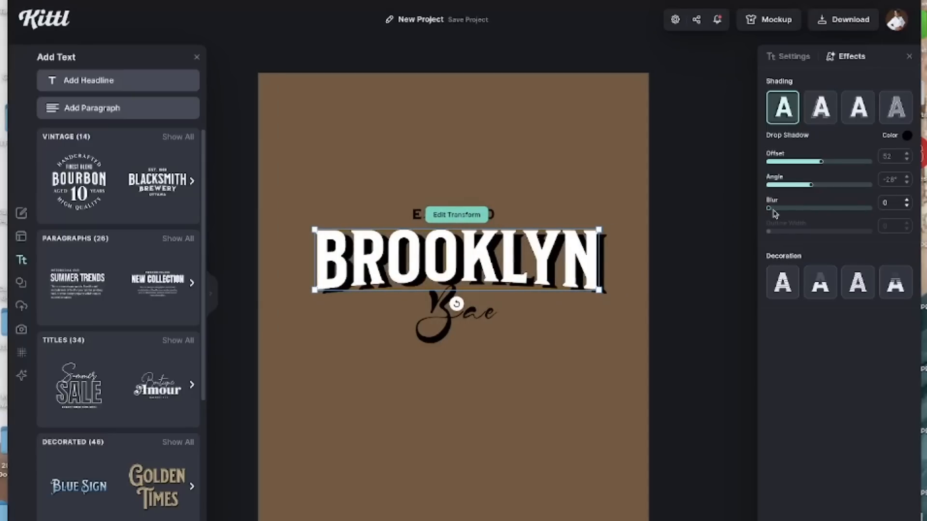
{"action": "mouse_move", "coordinate": [771, 211]}
{"action": "left_mouse_down"}
{"action": "mouse_move", "coordinate": [812, 213]}
{"action": "mouse_move", "coordinate": [741, 209]}
{"action": "mouse_move", "coordinate": [882, 224]}
{"action": "mouse_move", "coordinate": [763, 211]}
{"action": "left_mouse_up"}
Try the Line Shadow shading on BROOKLYN, adjusting its offset and bringing the angle to about -43°.
{"action": "left_click", "coordinate": [818, 118]}
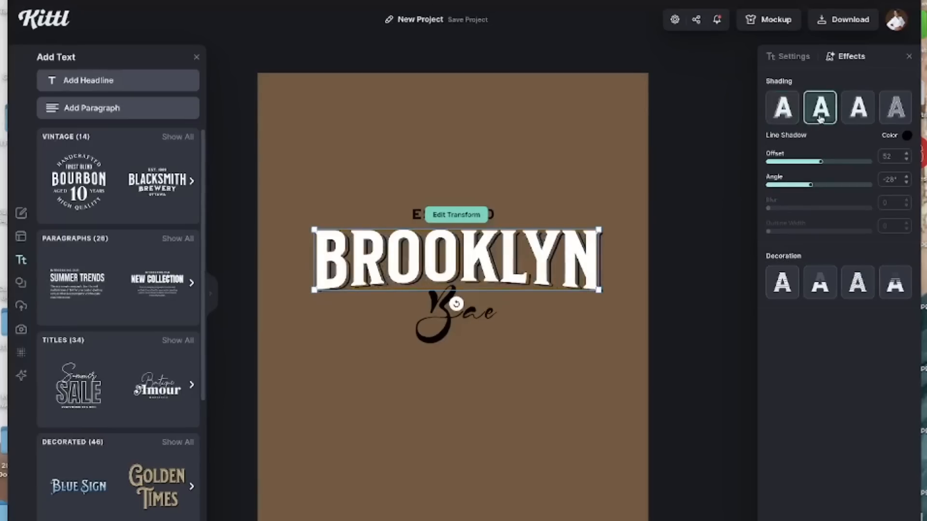
{"action": "left_click_drag", "start_coordinate": [837, 168], "coordinate": [877, 175]}
{"action": "mouse_move", "coordinate": [812, 186]}
{"action": "left_mouse_down"}
{"action": "mouse_move", "coordinate": [783, 189]}
{"action": "mouse_move", "coordinate": [806, 187]}
{"action": "left_mouse_up"}
Try a Block Shadow on BROOKLYN with offset 6 and angle -41°, testing Horizontal Lines and Color Cut decorations with it.
{"action": "left_click", "coordinate": [858, 107]}
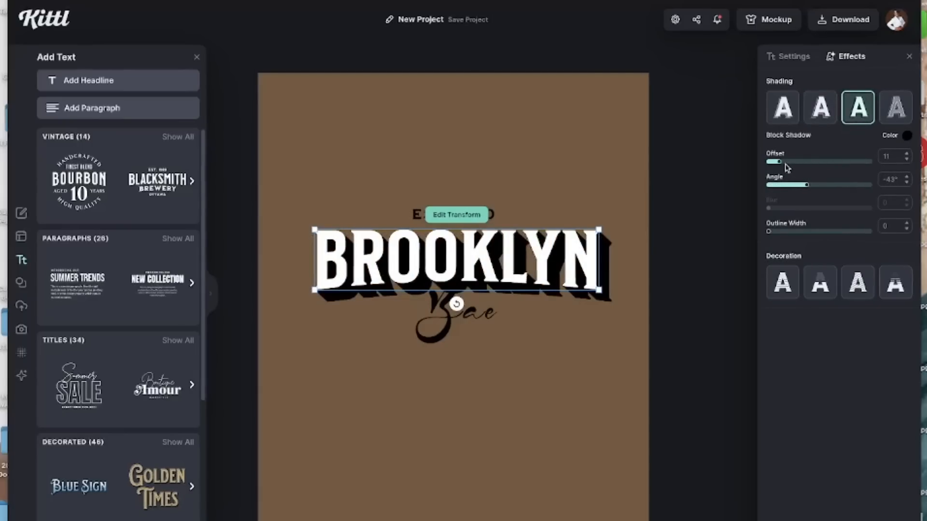
{"action": "left_click_drag", "start_coordinate": [780, 167], "coordinate": [807, 190]}
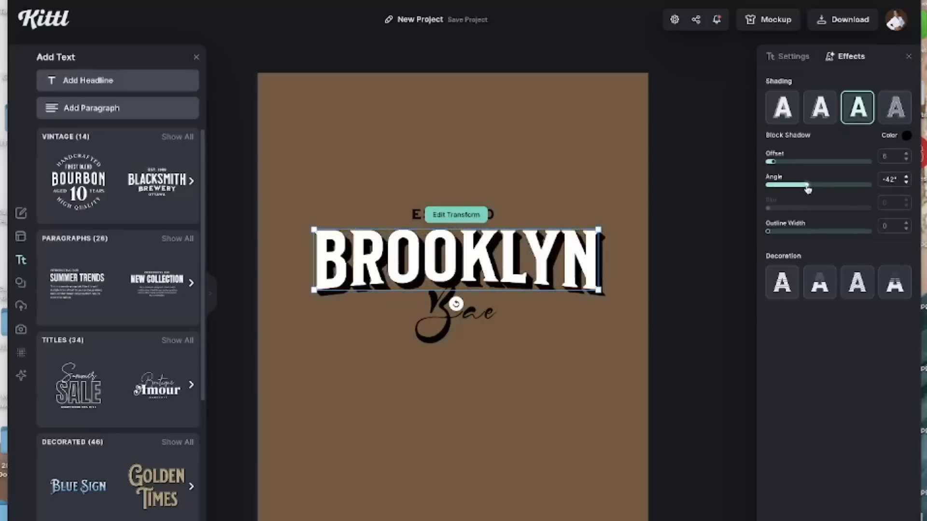
{"action": "left_click", "coordinate": [792, 289]}
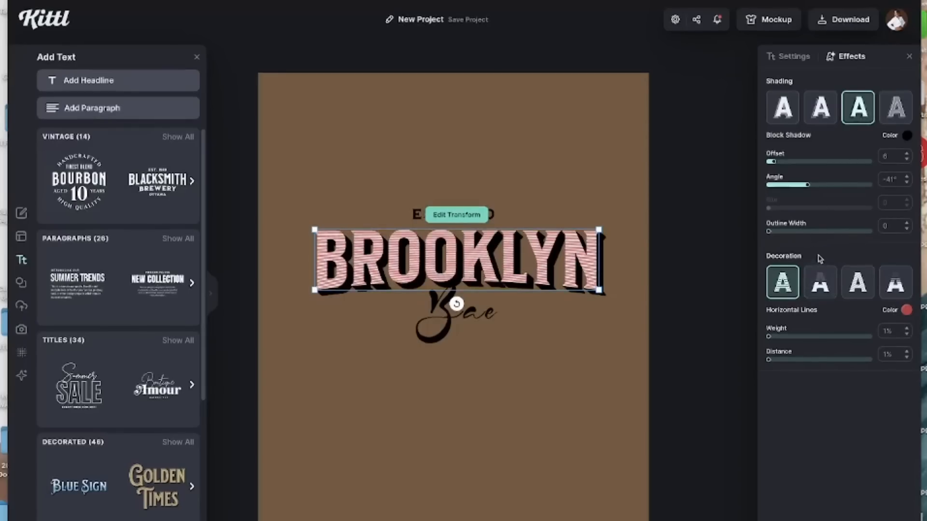
{"action": "left_click", "coordinate": [821, 280]}
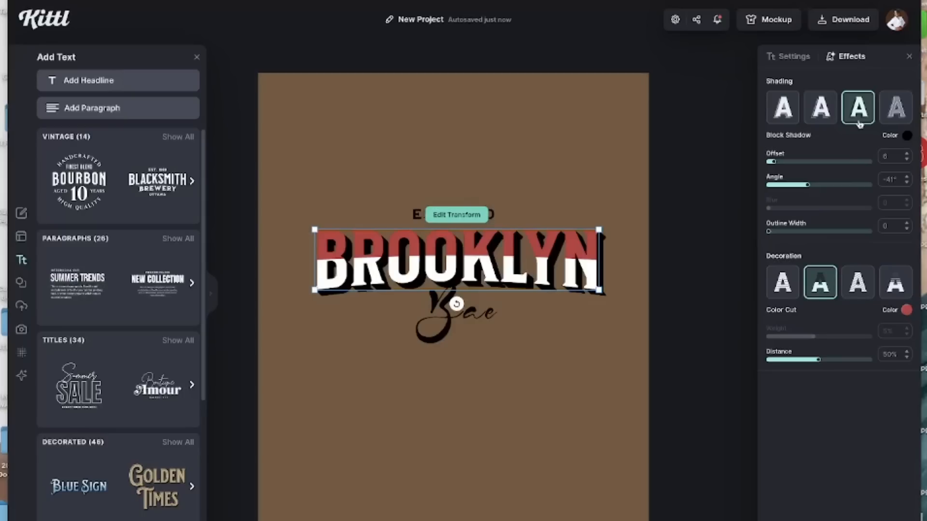
{"action": "left_click", "coordinate": [821, 284]}
Apply the Detailed 3d Shadow to BROOKLYN with offset 8, angle -69° and outline width 10.
{"action": "left_click", "coordinate": [895, 110]}
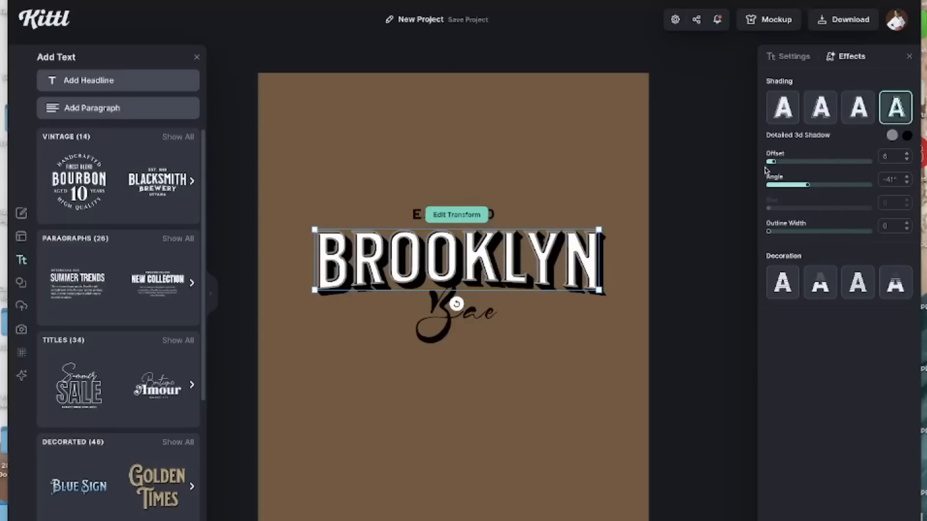
{"action": "scroll", "coordinate": [548, 239], "scroll_direction": "down", "scroll_amount": 2}
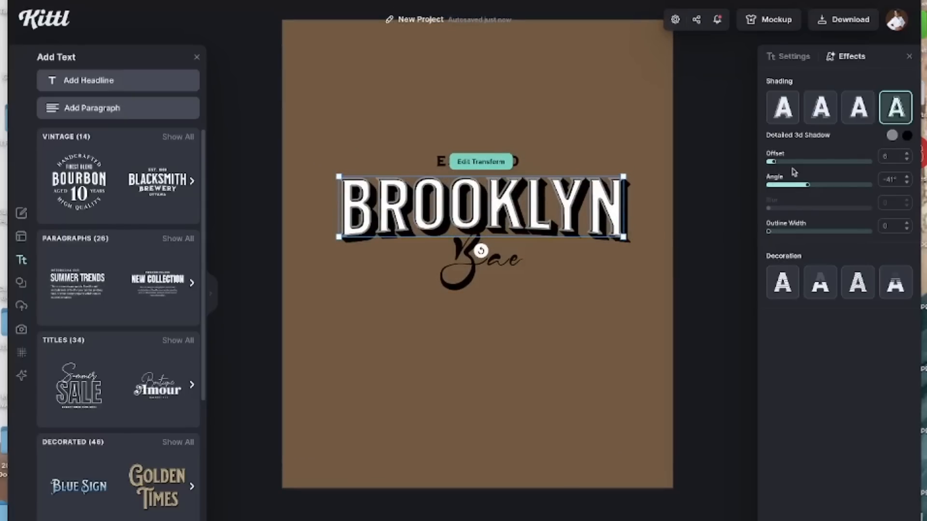
{"action": "mouse_move", "coordinate": [771, 162]}
{"action": "left_mouse_down"}
{"action": "mouse_move", "coordinate": [812, 173]}
{"action": "mouse_move", "coordinate": [787, 176]}
{"action": "mouse_move", "coordinate": [798, 189]}
{"action": "mouse_move", "coordinate": [777, 169]}
{"action": "left_mouse_up"}
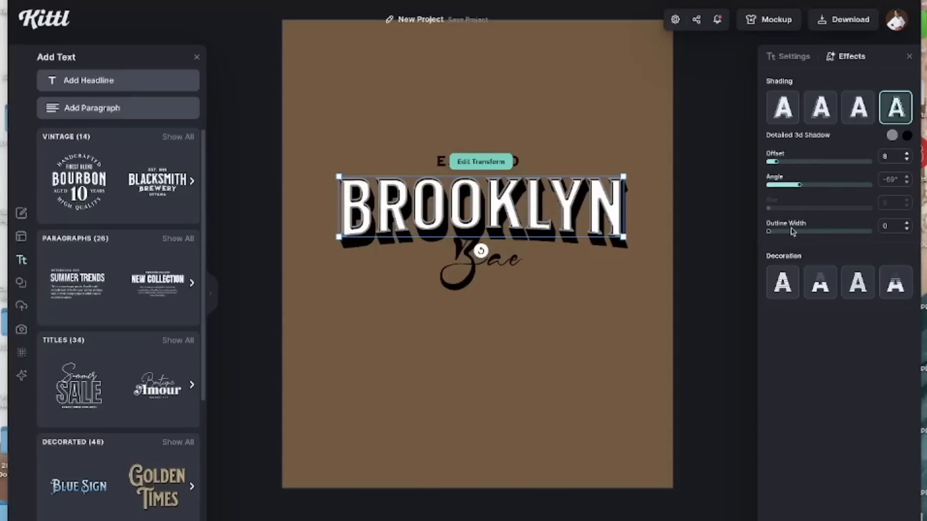
{"action": "left_click", "coordinate": [771, 232]}
{"action": "left_click_drag", "start_coordinate": [771, 234], "coordinate": [785, 236]}
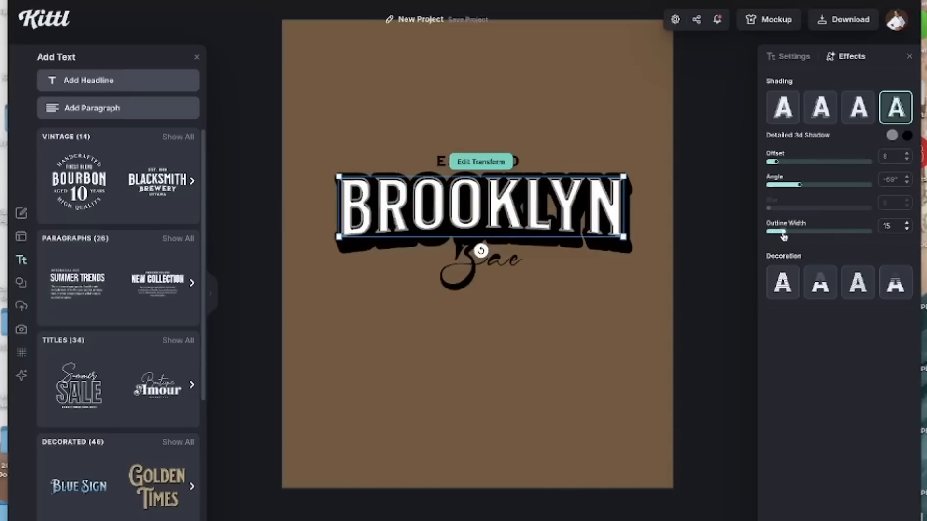
{"action": "left_click_drag", "start_coordinate": [784, 236], "coordinate": [779, 237]}
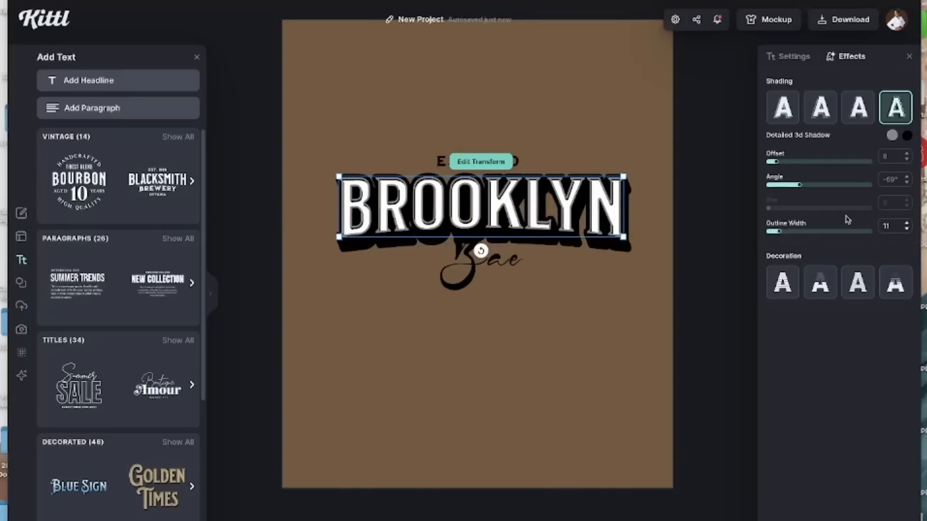
{"action": "left_click", "coordinate": [778, 237]}
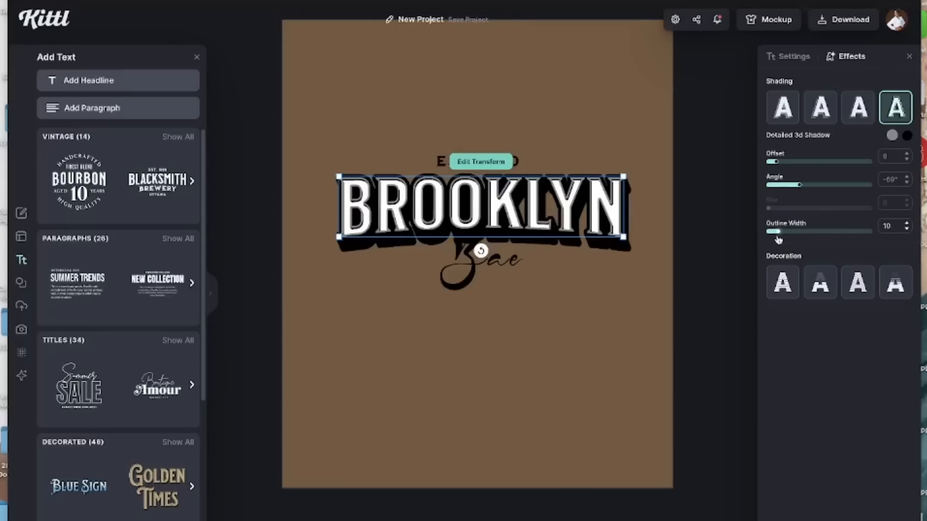
Set the BROOKLYN 3D shadow's stroke color to brown 9d5b3a and the artboard background to white.
{"action": "left_click", "coordinate": [892, 136]}
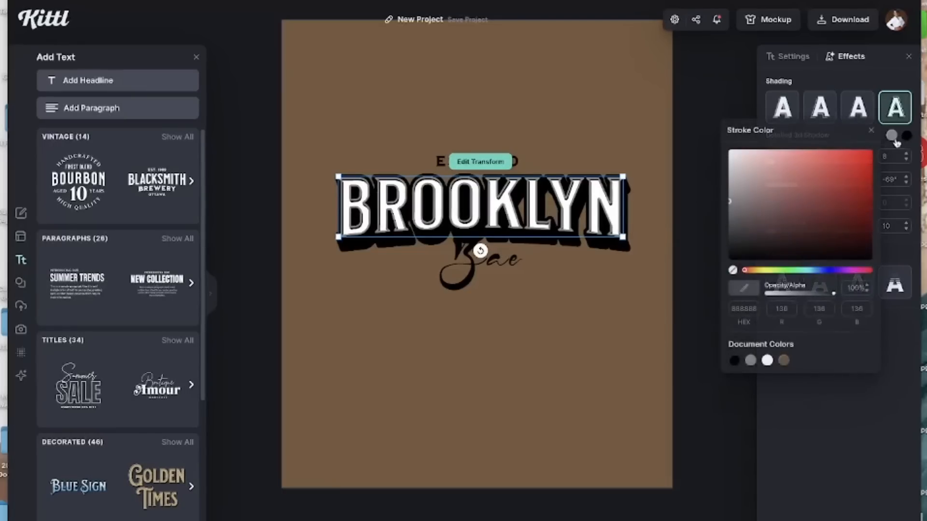
{"action": "left_click", "coordinate": [786, 361]}
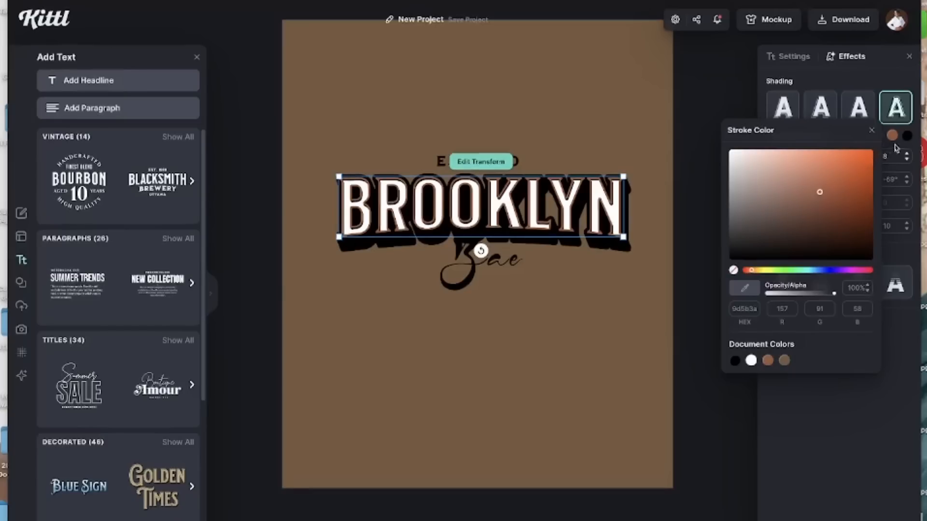
{"action": "left_click", "coordinate": [873, 131]}
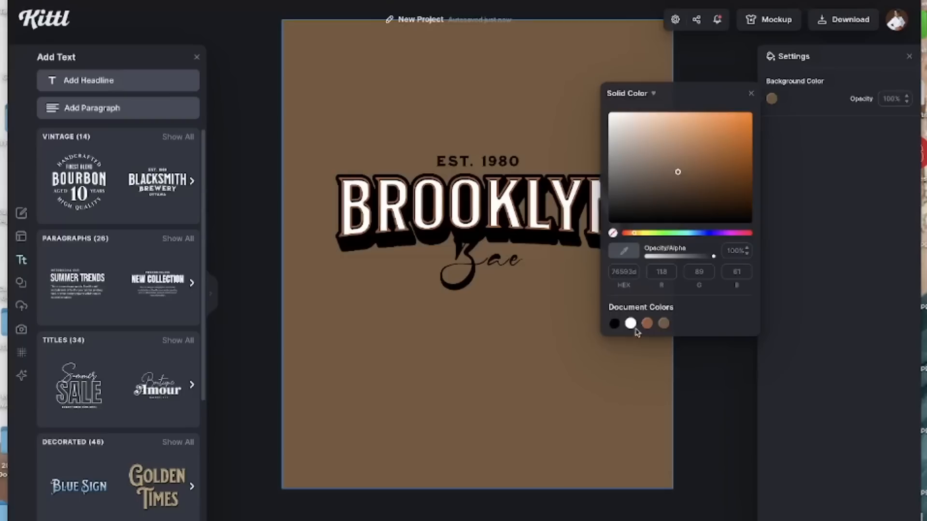
{"action": "left_click", "coordinate": [631, 323]}
{"action": "left_click", "coordinate": [840, 341]}
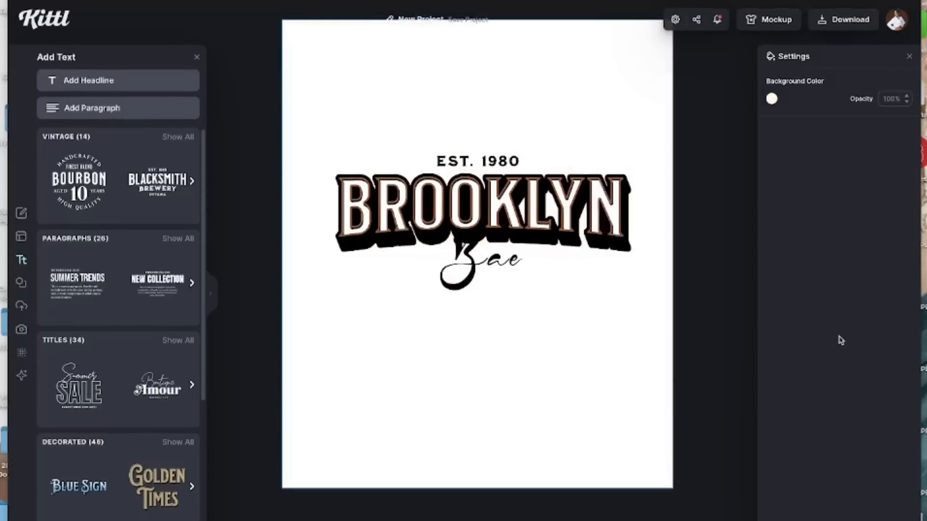
Move Bae down clear of the BROOKLYN shadow and shift EST. 1980 slightly up.
{"action": "left_click", "coordinate": [475, 263]}
{"action": "left_click_drag", "start_coordinate": [474, 264], "coordinate": [471, 269]}
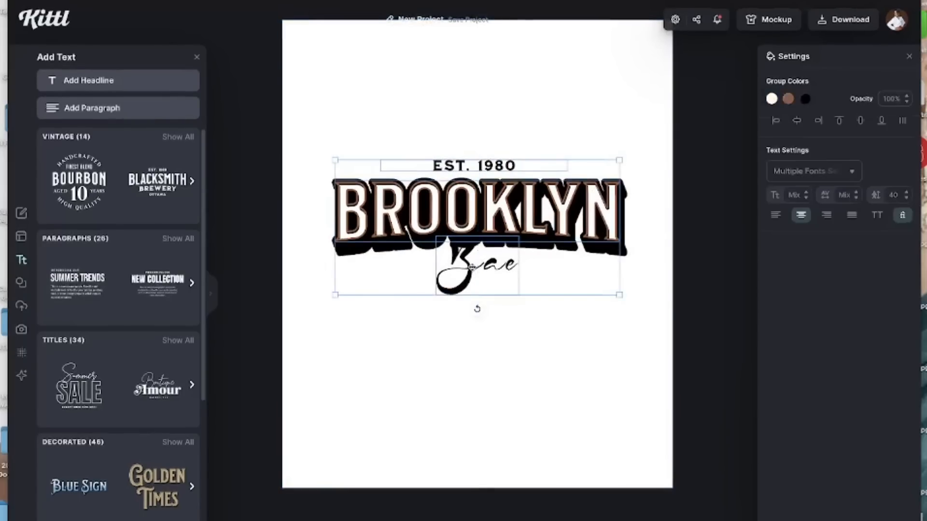
{"action": "double_click", "coordinate": [471, 268]}
{"action": "double_click", "coordinate": [470, 268]}
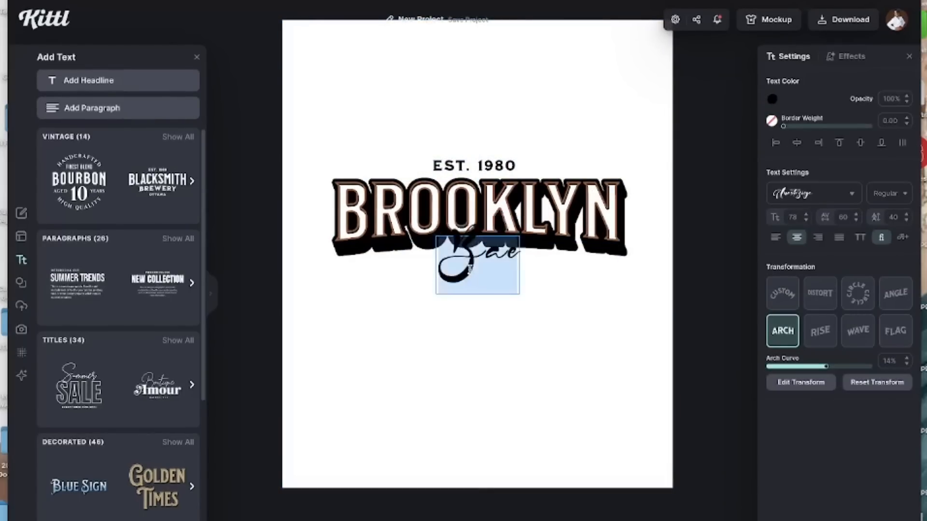
{"action": "left_click", "coordinate": [575, 303]}
{"action": "left_click_drag", "start_coordinate": [468, 271], "coordinate": [464, 288]}
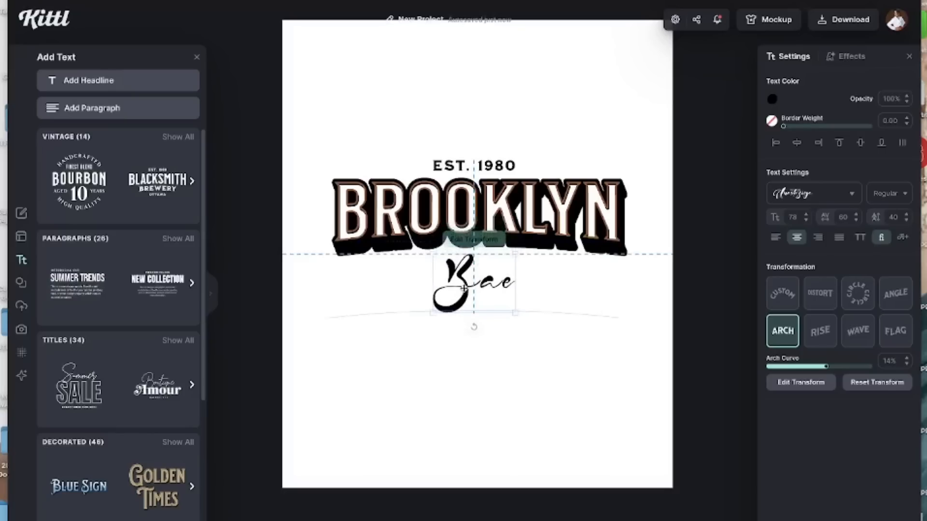
{"action": "left_click", "coordinate": [589, 272]}
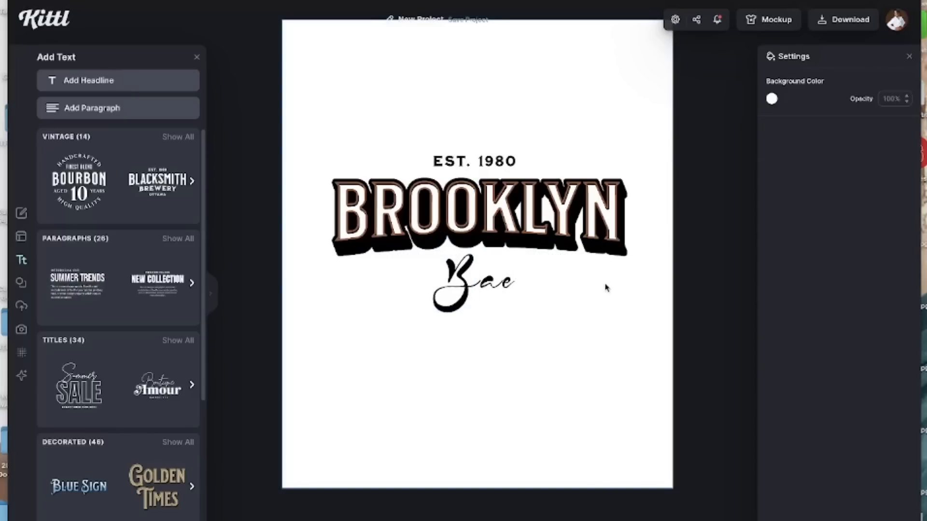
{"action": "scroll", "coordinate": [556, 229], "scroll_direction": "left", "scroll_amount": 1}
{"action": "scroll", "coordinate": [555, 229], "scroll_direction": "down", "scroll_amount": 1}
{"action": "scroll", "coordinate": [556, 230], "scroll_direction": "up", "scroll_amount": 1}
{"action": "scroll", "coordinate": [556, 230], "scroll_direction": "right", "scroll_amount": 2}
{"action": "scroll", "coordinate": [556, 229], "scroll_direction": "down", "scroll_amount": 1}
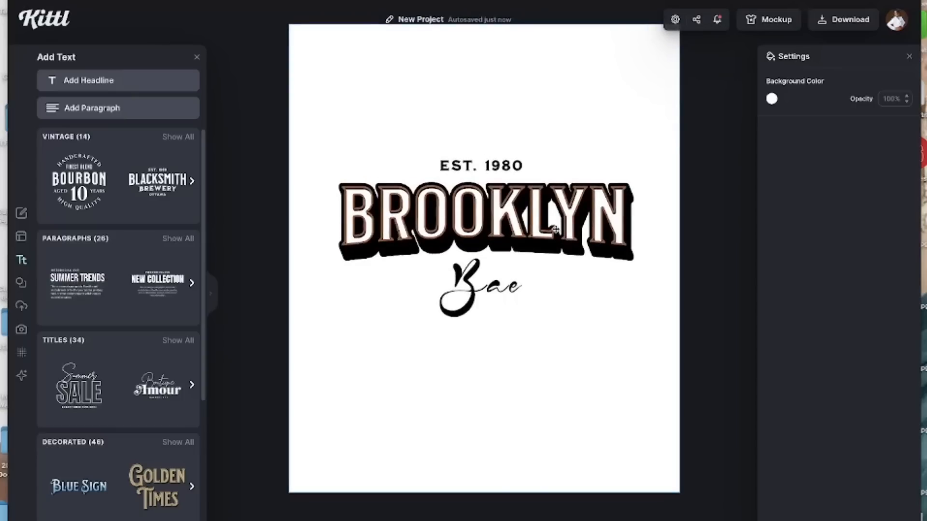
{"action": "scroll", "coordinate": [555, 230], "scroll_direction": "down", "scroll_amount": 1}
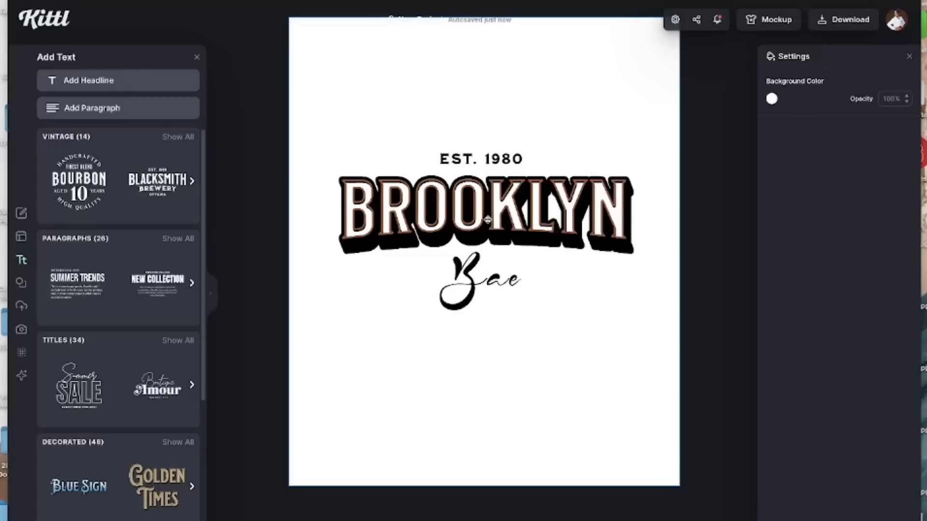
{"action": "scroll", "coordinate": [485, 219], "scroll_direction": "right", "scroll_amount": 1}
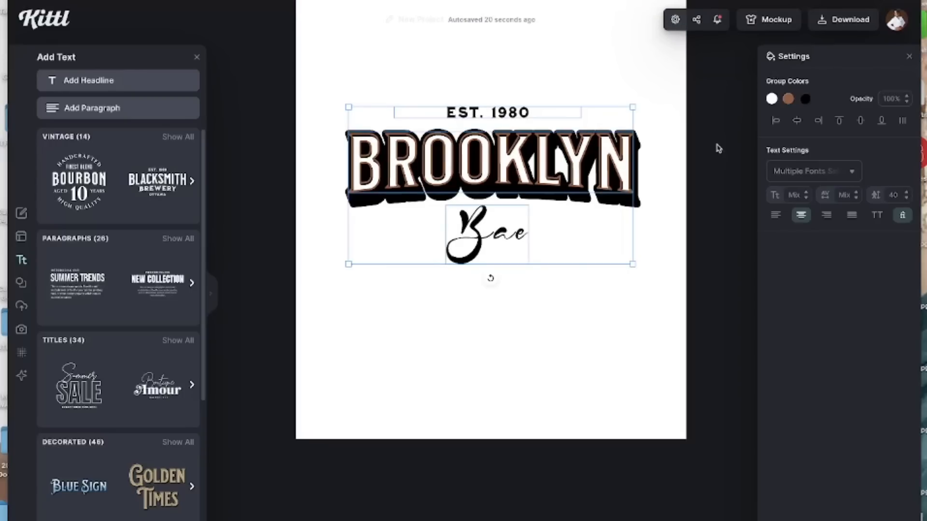
{"action": "scroll", "coordinate": [718, 148], "scroll_direction": "down", "scroll_amount": 1}
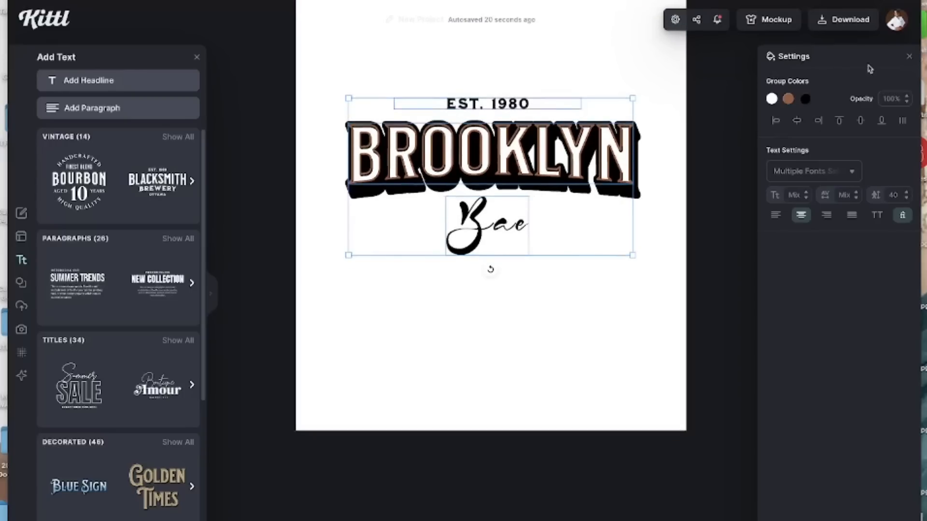
Try aligning BROOKLYN on the artboard to the left, horizontal center, right, top, vertical middle and bottom.
{"action": "double_click", "coordinate": [563, 148]}
{"action": "double_click", "coordinate": [565, 148]}
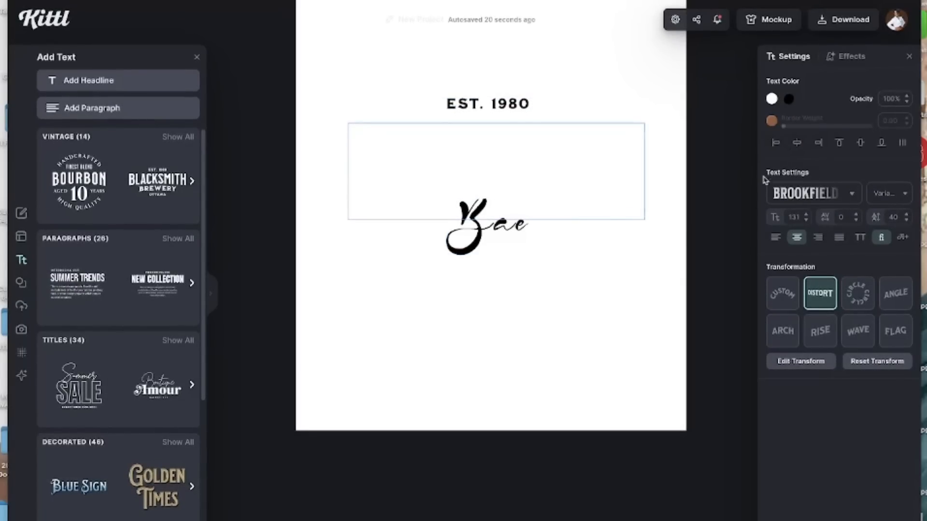
{"action": "left_click", "coordinate": [775, 143]}
{"action": "left_click", "coordinate": [797, 143]}
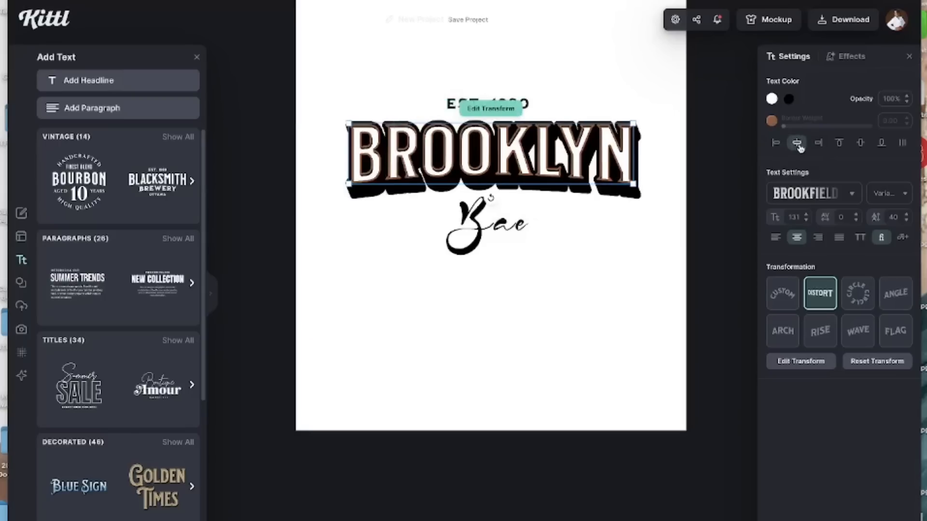
{"action": "left_click", "coordinate": [818, 144]}
{"action": "left_click", "coordinate": [836, 145]}
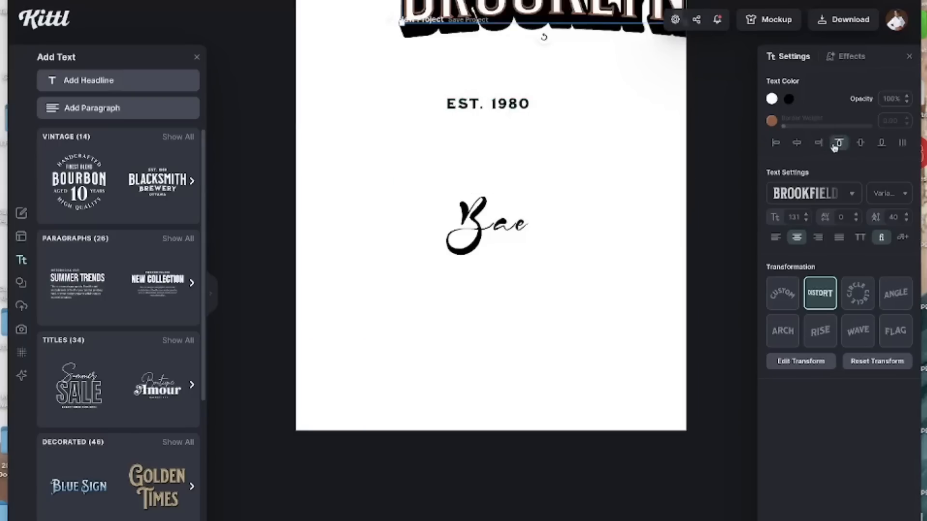
{"action": "scroll", "coordinate": [718, 161], "scroll_direction": "up", "scroll_amount": 3}
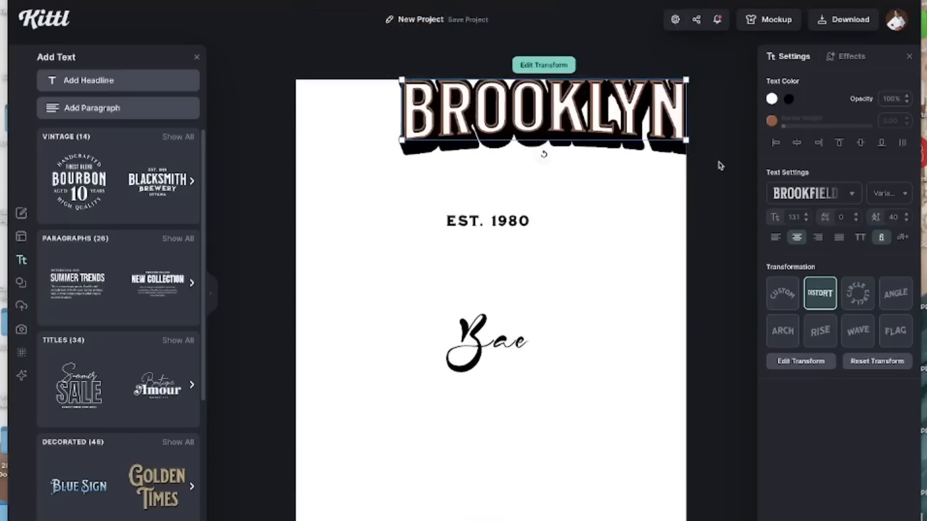
{"action": "left_click", "coordinate": [862, 146]}
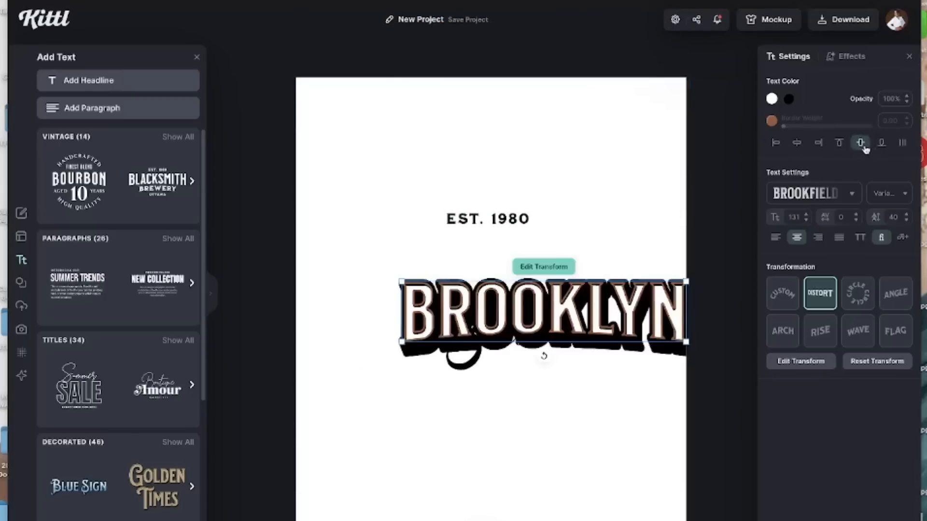
{"action": "left_click", "coordinate": [880, 144]}
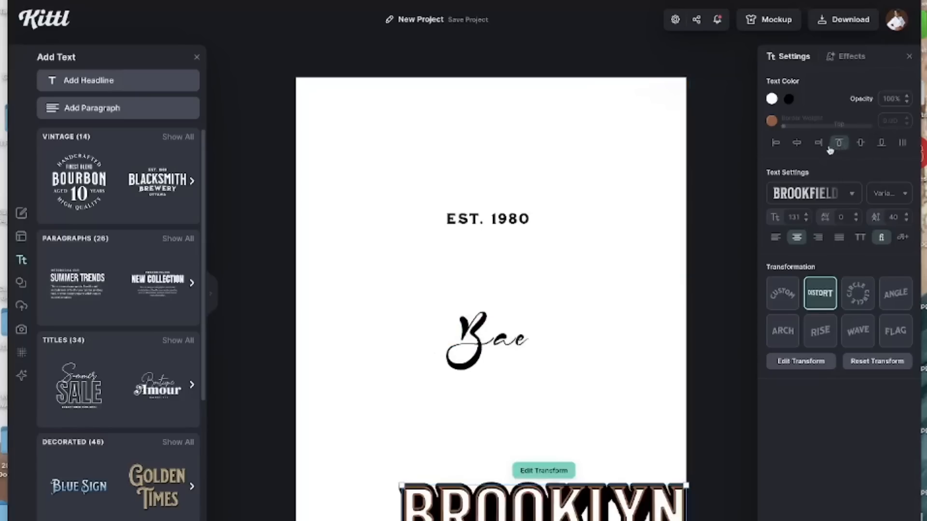
Center BROOKLYN horizontally and vertically on the artboard, and move it up between EST. 1980 and Bae.
{"action": "left_click", "coordinate": [798, 144]}
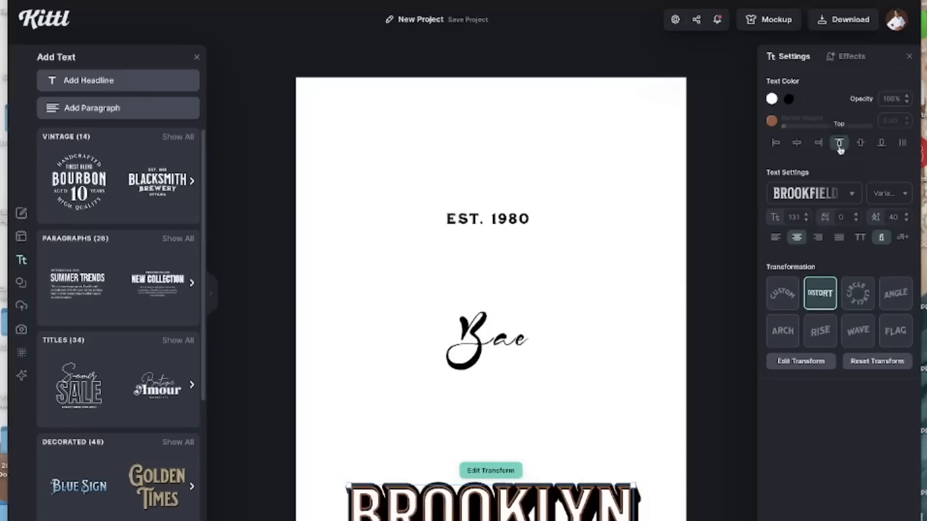
{"action": "left_click", "coordinate": [860, 145]}
{"action": "scroll", "coordinate": [526, 405], "scroll_direction": "down", "scroll_amount": 1}
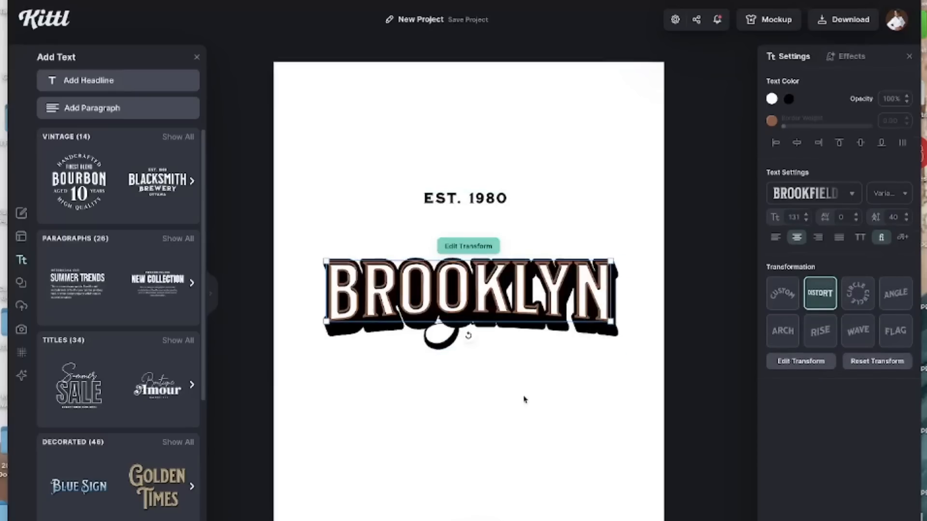
{"action": "left_click_drag", "start_coordinate": [498, 284], "coordinate": [495, 237]}
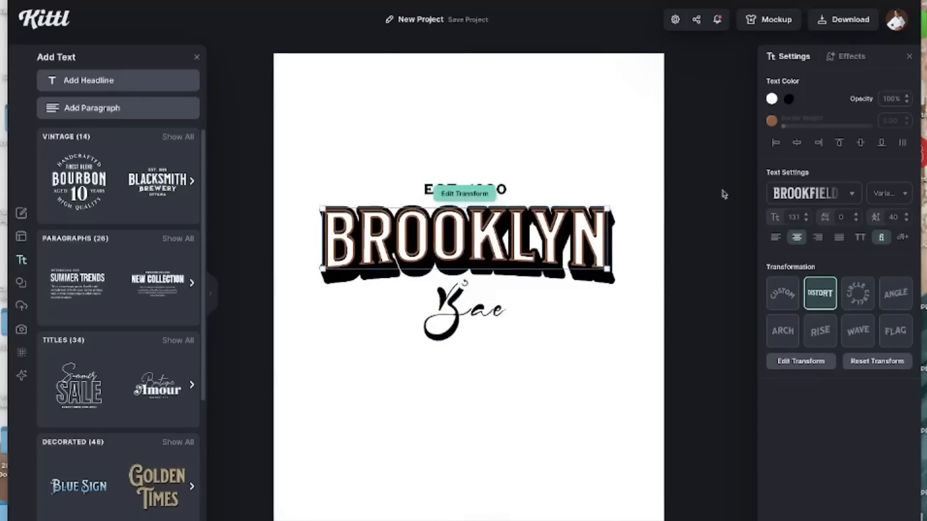
Look over the typeface choices and variable font Width setting for BROOKLYN, and close the open text panels.
{"action": "left_click", "coordinate": [851, 196]}
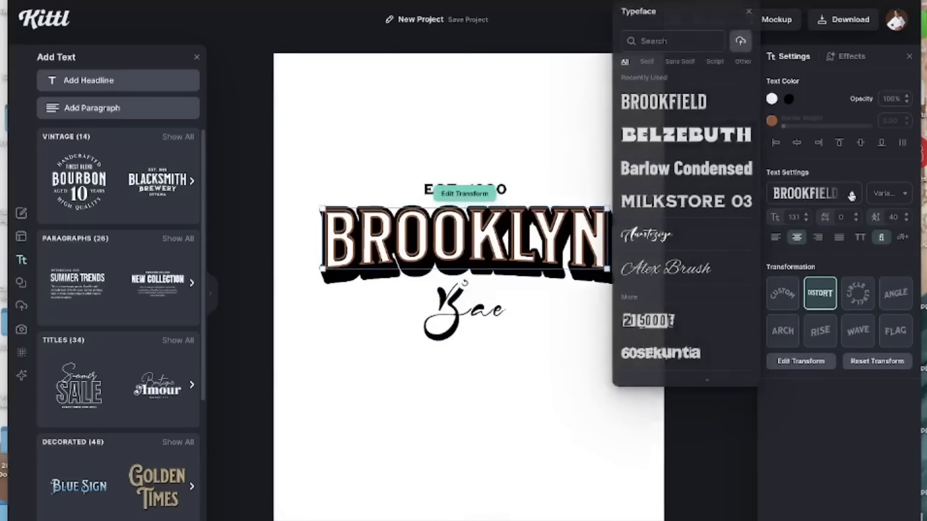
{"action": "left_click", "coordinate": [903, 195]}
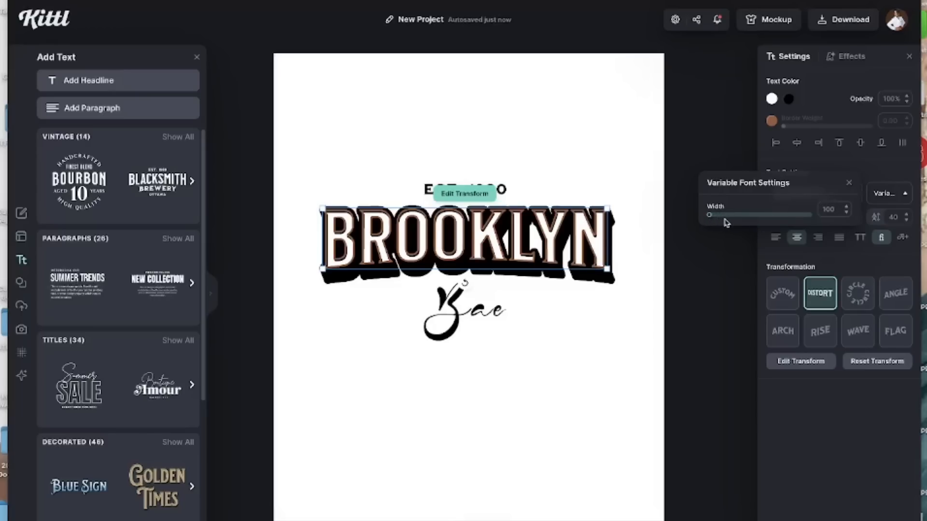
{"action": "mouse_move", "coordinate": [710, 216]}
{"action": "left_mouse_down"}
{"action": "mouse_move", "coordinate": [775, 225]}
{"action": "mouse_move", "coordinate": [704, 224]}
{"action": "left_mouse_up"}
{"action": "left_click", "coordinate": [716, 240]}
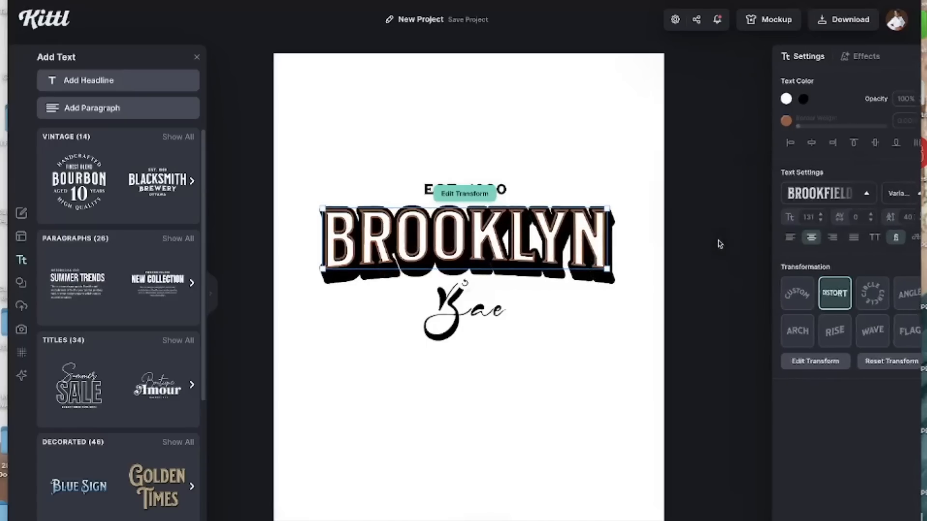
{"action": "double_click", "coordinate": [518, 226]}
{"action": "left_click", "coordinate": [196, 57]}
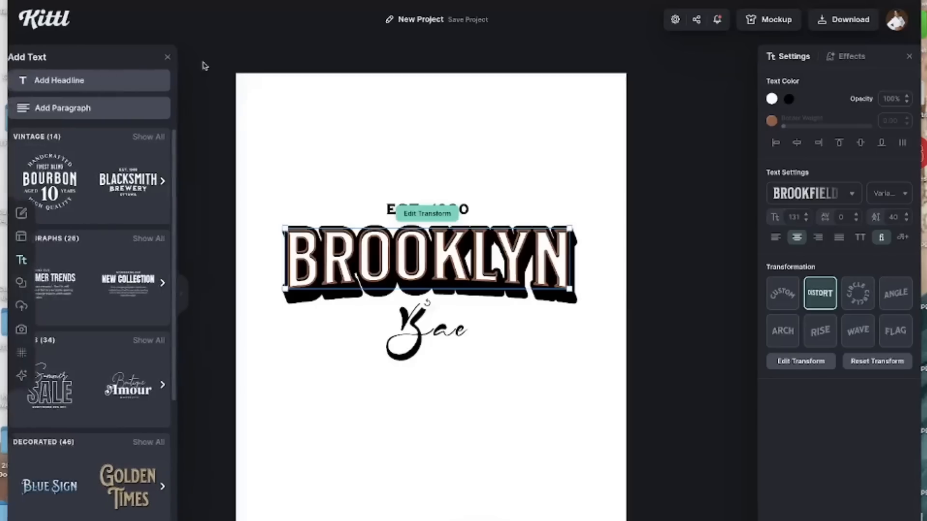
{"action": "left_click", "coordinate": [645, 220]}
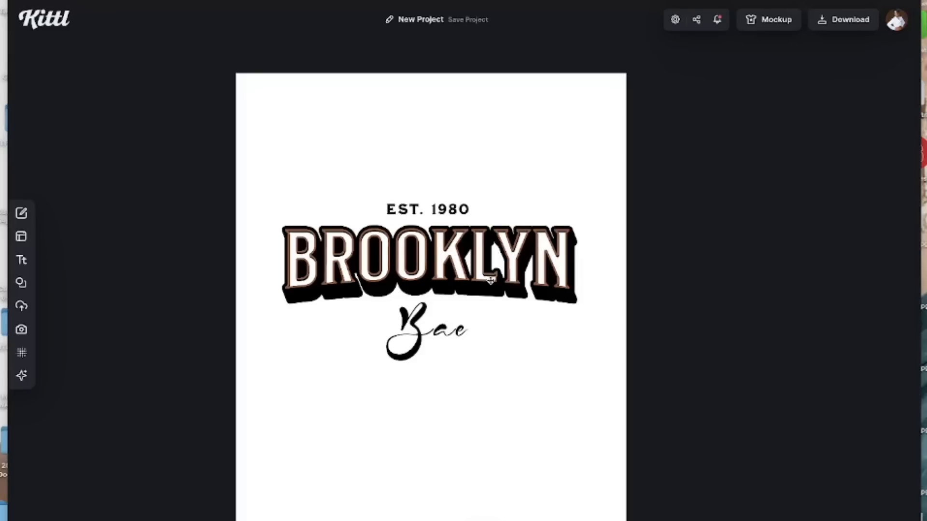
Preview the design on the white flat-lay T-shirt mockup and position it higher on the chest.
{"action": "scroll", "coordinate": [616, 179], "scroll_direction": "left", "scroll_amount": 1}
{"action": "scroll", "coordinate": [616, 180], "scroll_direction": "down", "scroll_amount": 1}
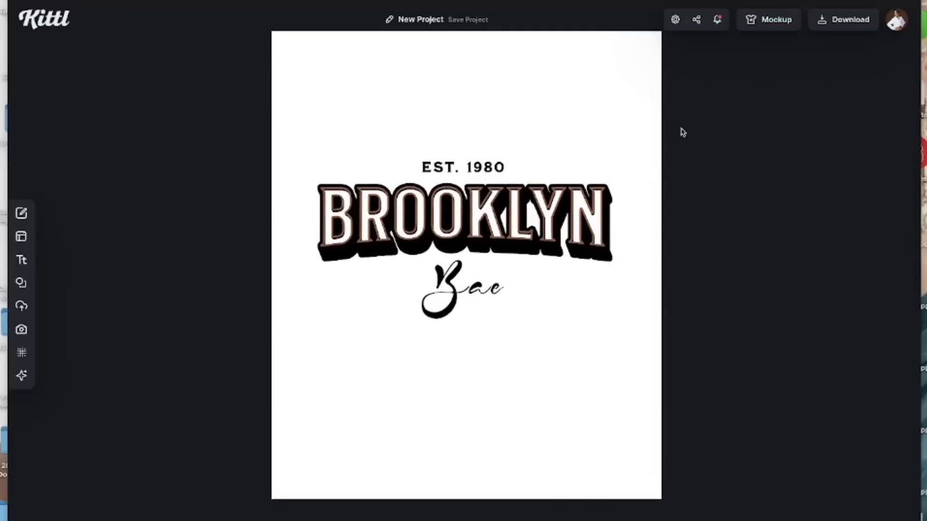
{"action": "left_click", "coordinate": [770, 24]}
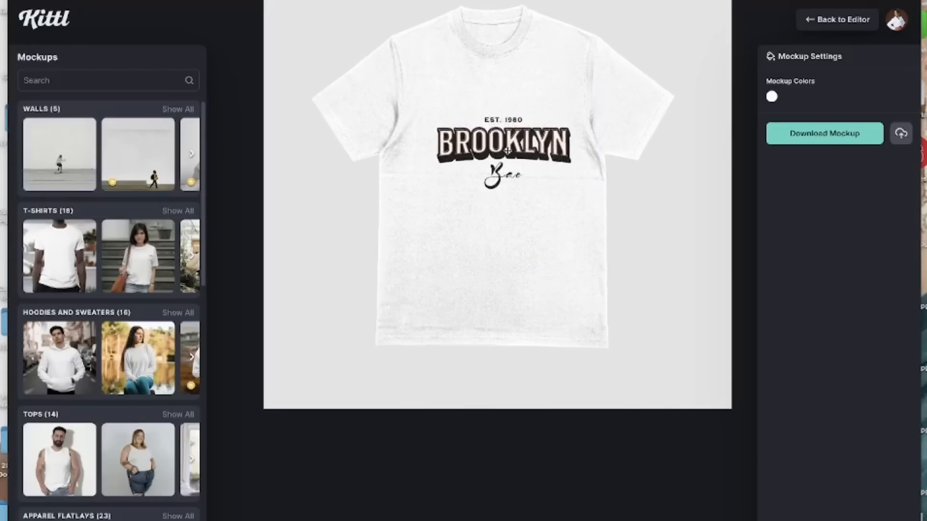
{"action": "left_click_drag", "start_coordinate": [493, 119], "coordinate": [499, 121]}
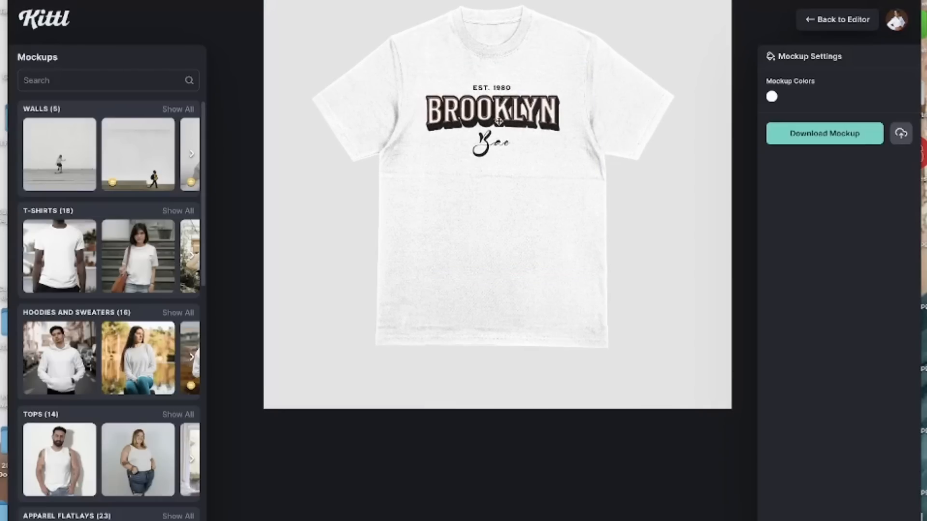
{"action": "scroll", "coordinate": [424, 181], "scroll_direction": "up", "scroll_amount": 3}
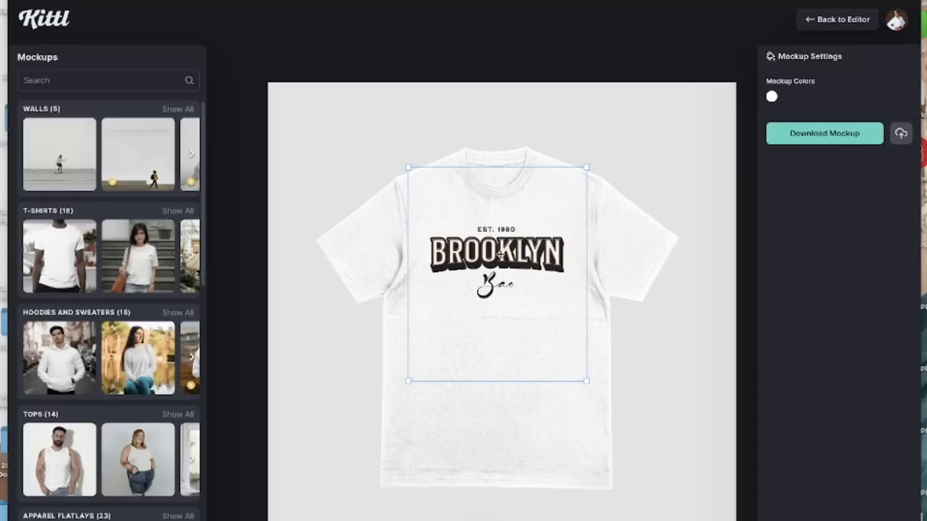
Apply the T-shirt mockup of the woman with the brown shoulder bag, enlarging and centering the design on her chest.
{"action": "left_click", "coordinate": [140, 263]}
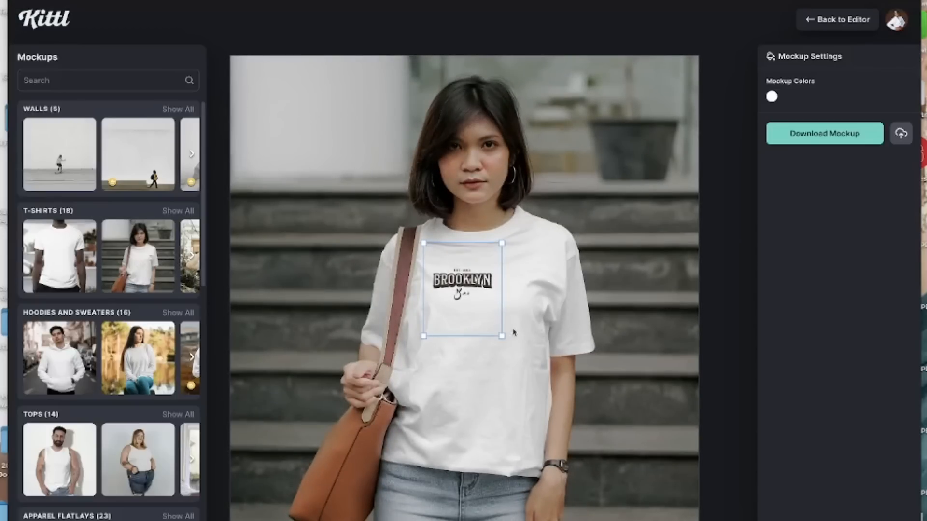
{"action": "left_click_drag", "start_coordinate": [503, 337], "coordinate": [583, 426]}
{"action": "left_click_drag", "start_coordinate": [492, 321], "coordinate": [467, 303]}
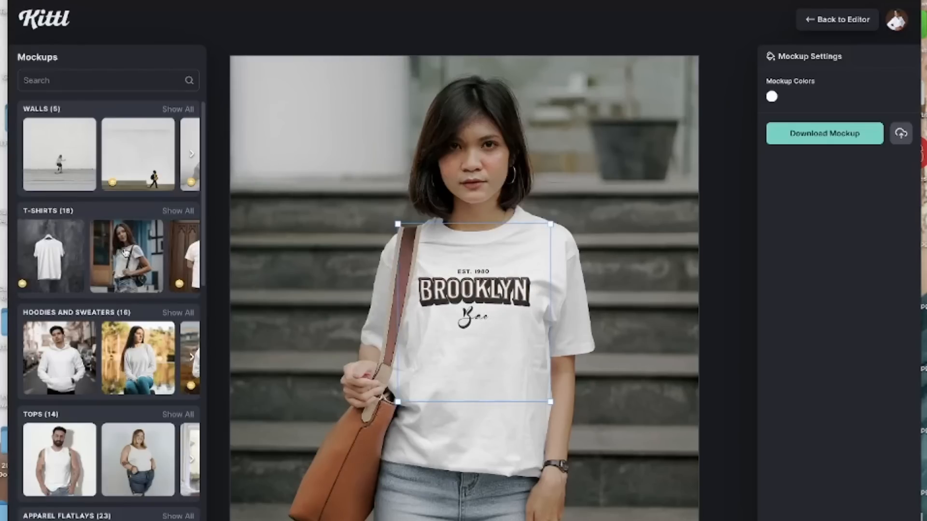
Apply the T-shirt mockup of the woman with the black backpack, enlarging the design and placing it beside the strap.
{"action": "left_click", "coordinate": [126, 253]}
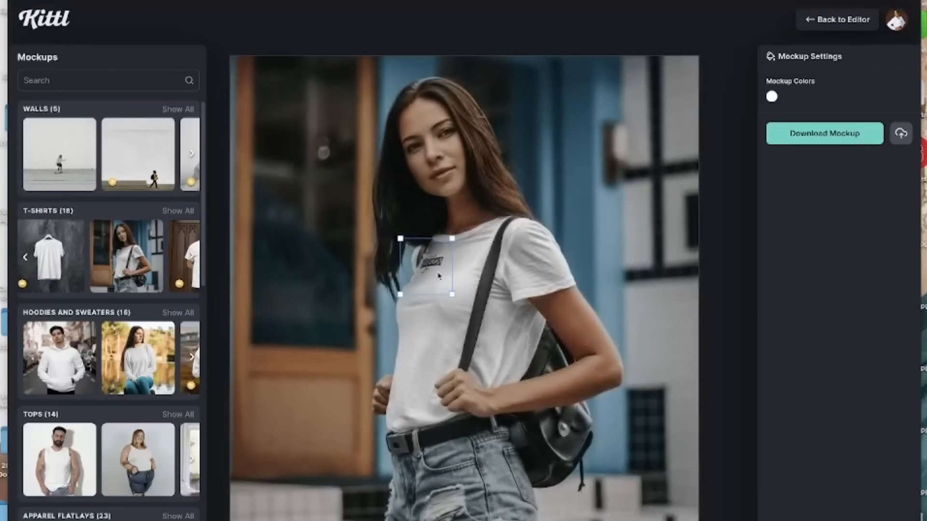
{"action": "left_click_drag", "start_coordinate": [453, 296], "coordinate": [483, 324]}
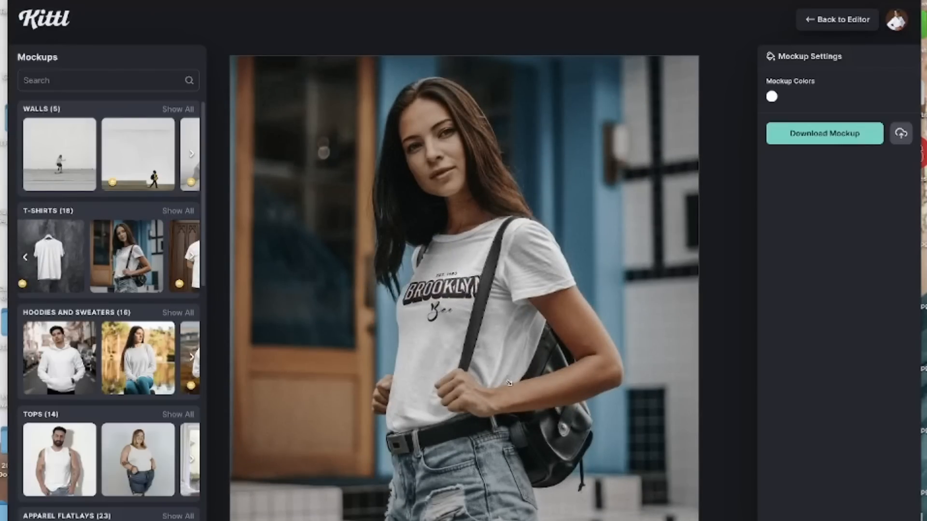
{"action": "left_click_drag", "start_coordinate": [435, 300], "coordinate": [431, 300]}
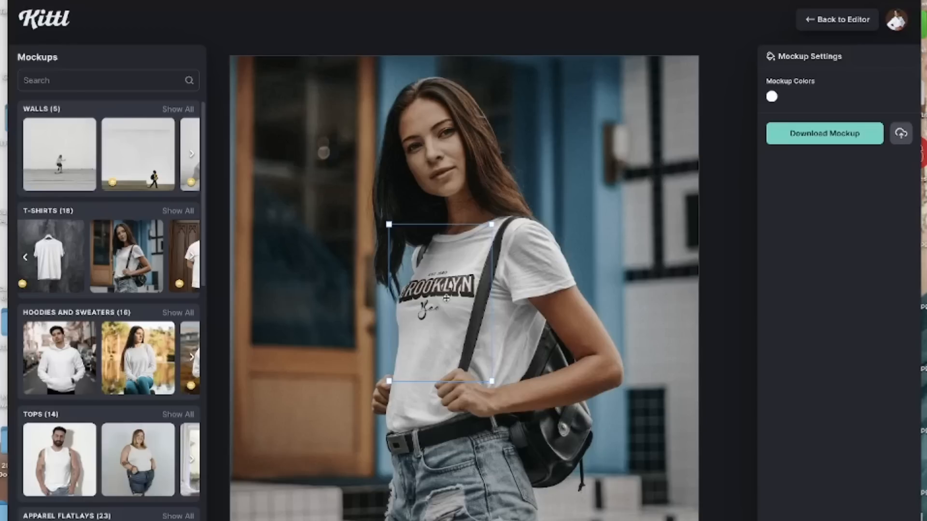
Apply the T-shirt mockup of the red-haired woman, enlarge the design and move it up onto the chest.
{"action": "scroll", "coordinate": [164, 275], "scroll_direction": "right", "scroll_amount": 2}
{"action": "scroll", "coordinate": [158, 274], "scroll_direction": "right", "scroll_amount": 5}
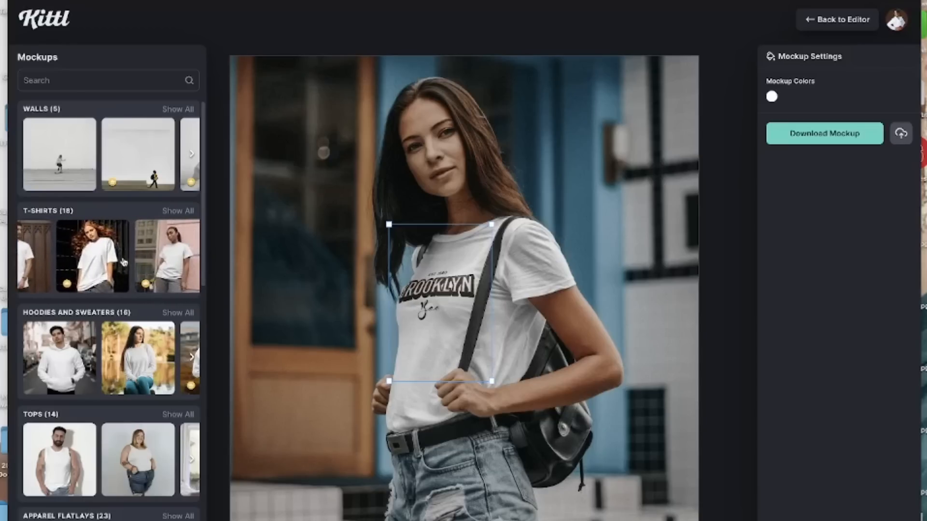
{"action": "left_click", "coordinate": [99, 256]}
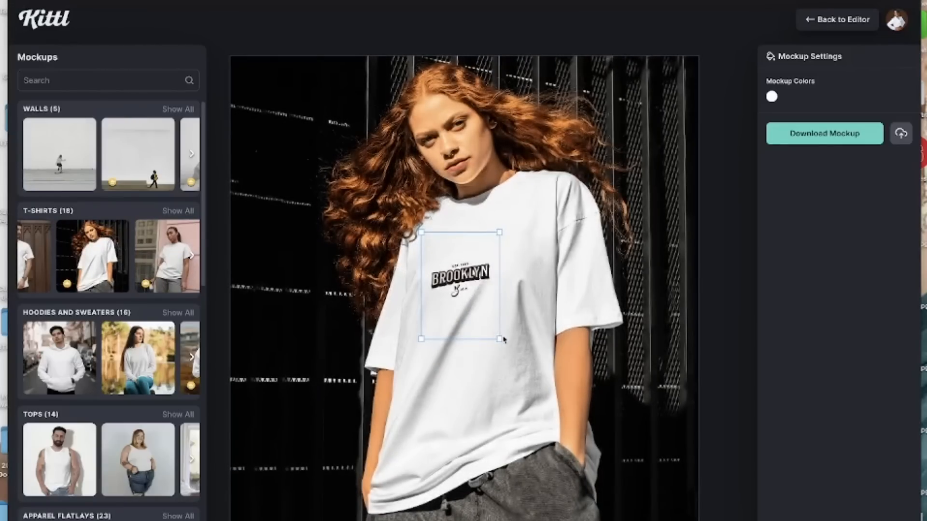
{"action": "left_click_drag", "start_coordinate": [499, 341], "coordinate": [585, 448]}
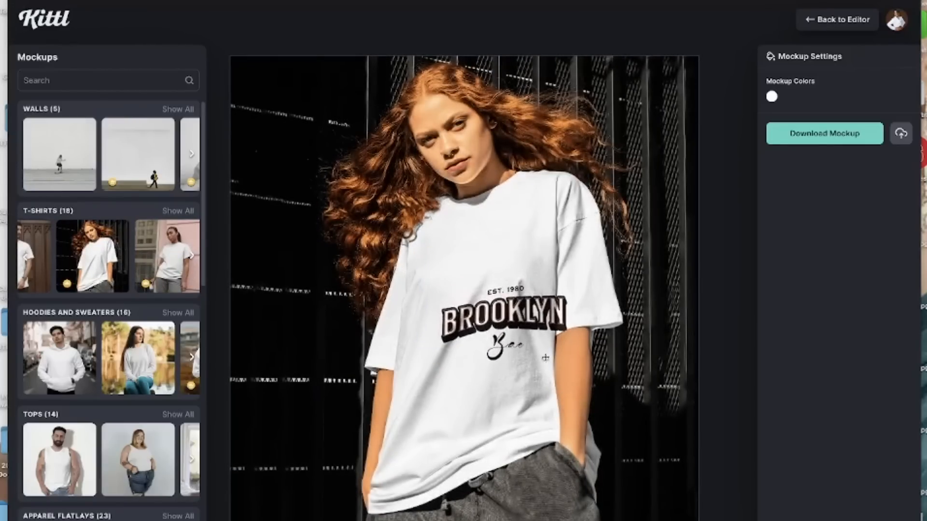
{"action": "left_click_drag", "start_coordinate": [514, 316], "coordinate": [498, 277]}
{"action": "left_click", "coordinate": [633, 428]}
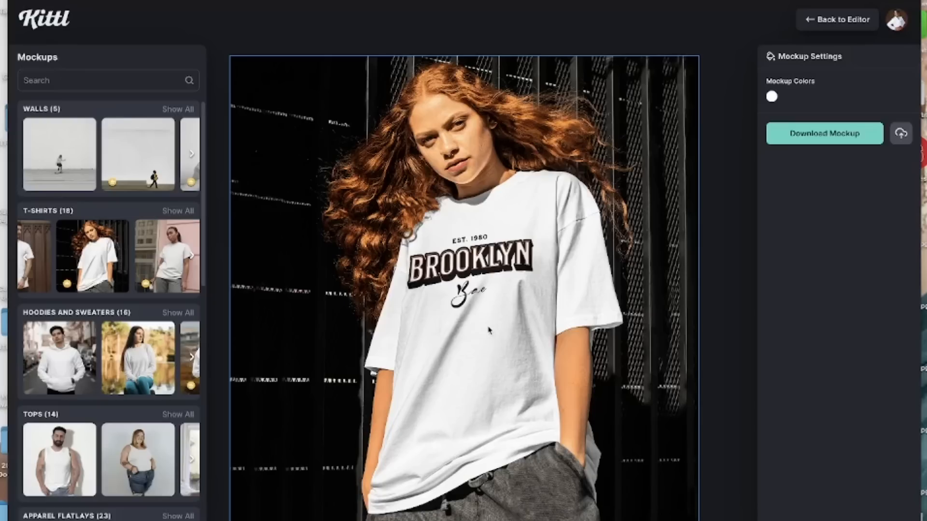
Apply the T-shirt mockup of the woman against the pink wall, enlarging the design and centering it on her chest.
{"action": "scroll", "coordinate": [154, 289], "scroll_direction": "right", "scroll_amount": 2}
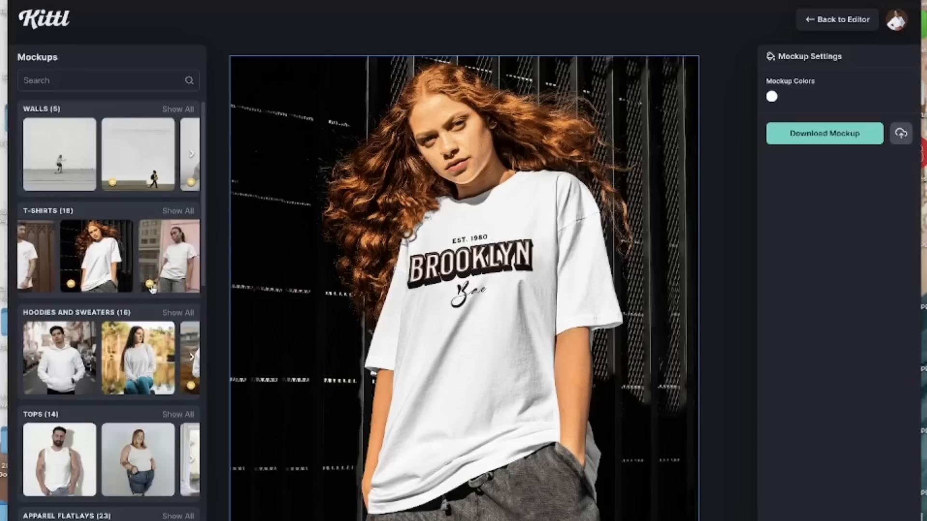
{"action": "left_click", "coordinate": [149, 279]}
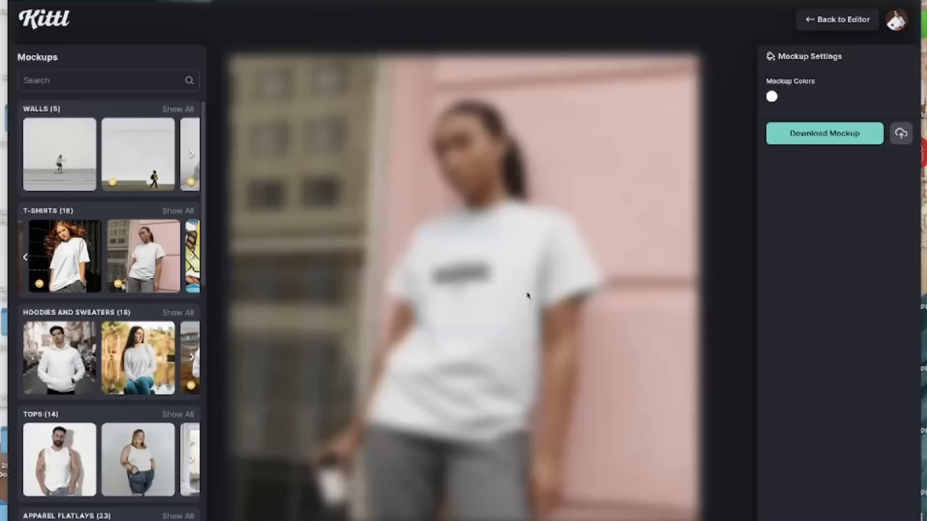
{"action": "left_click_drag", "start_coordinate": [500, 330], "coordinate": [566, 413]}
{"action": "left_click_drag", "start_coordinate": [485, 316], "coordinate": [467, 286]}
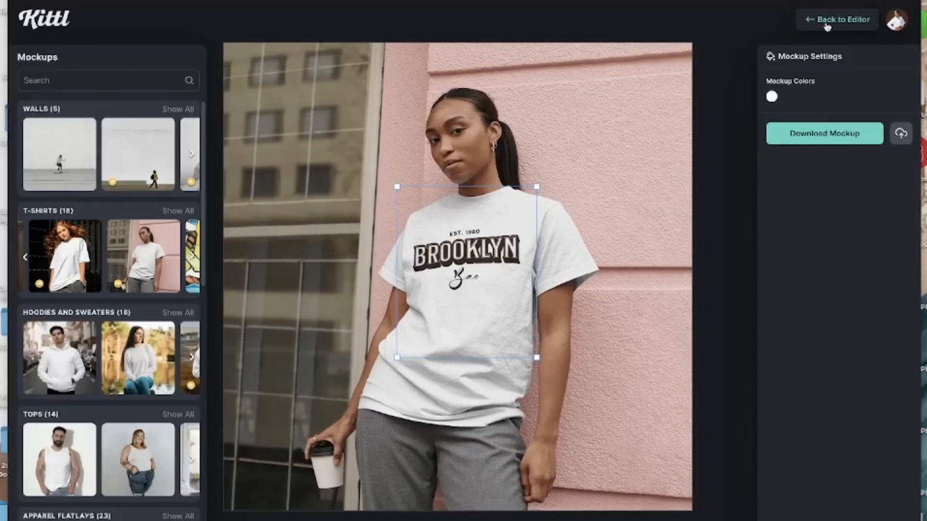
Return to the design editor and change Bae's typeface to MILKSTORE 03 to match EST. 1980.
{"action": "left_click", "coordinate": [827, 25]}
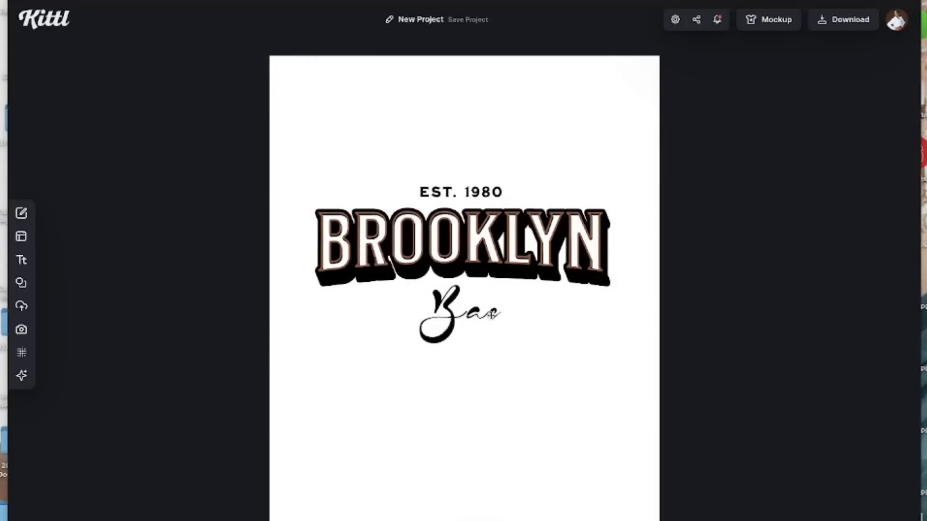
{"action": "left_click", "coordinate": [491, 316]}
{"action": "left_click", "coordinate": [491, 316]}
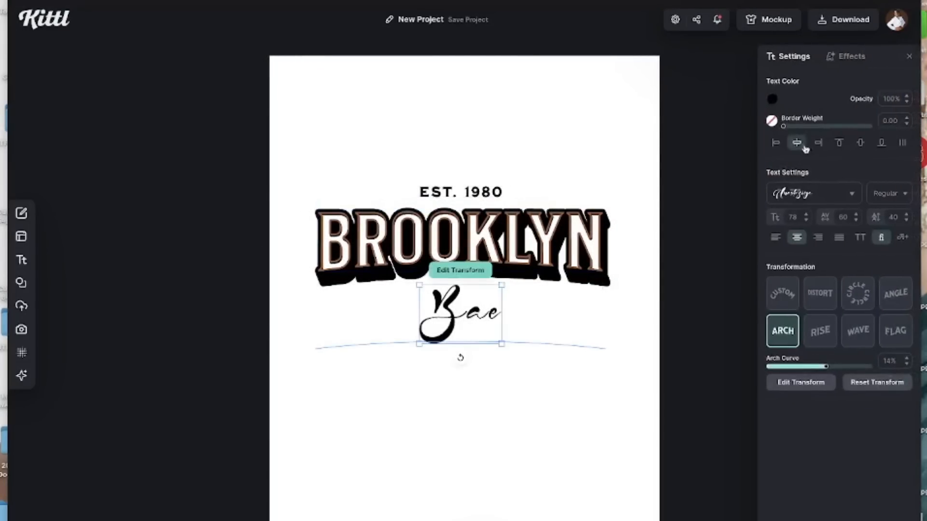
{"action": "left_click", "coordinate": [853, 194]}
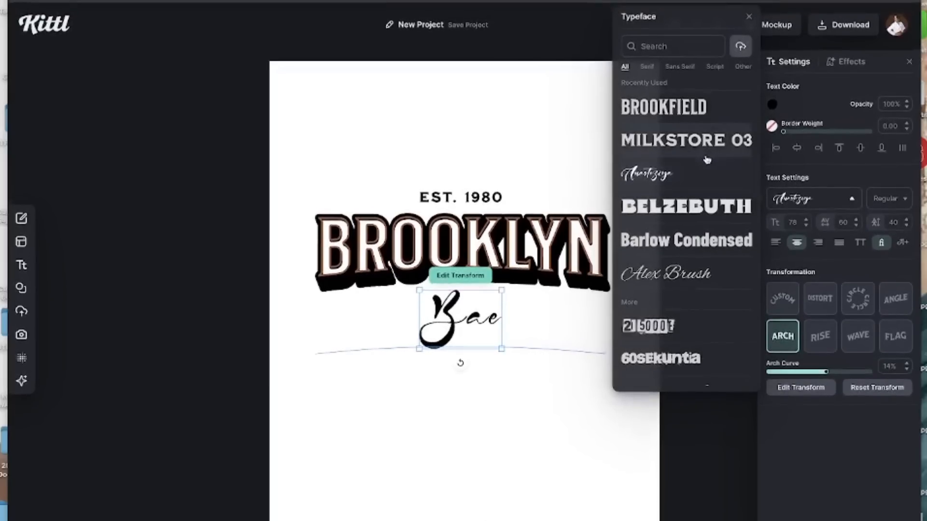
{"action": "left_click", "coordinate": [484, 197]}
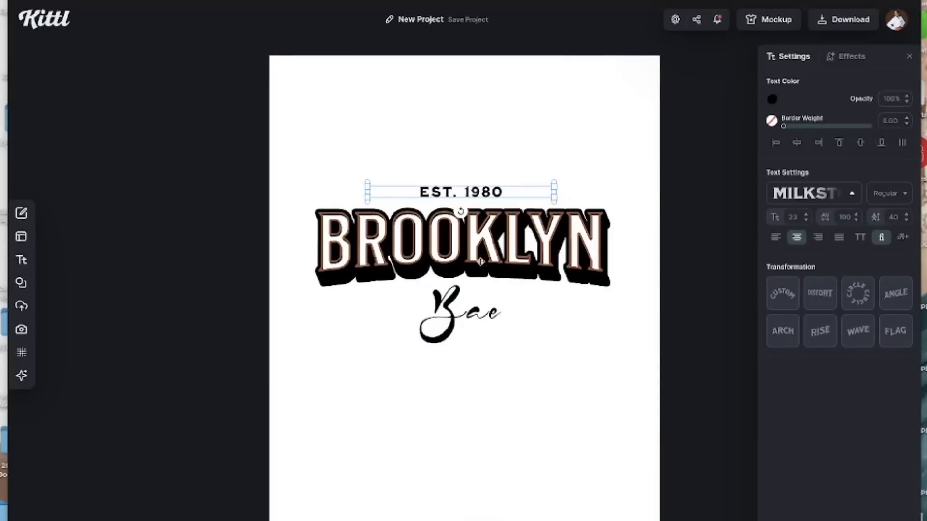
{"action": "left_click", "coordinate": [472, 319]}
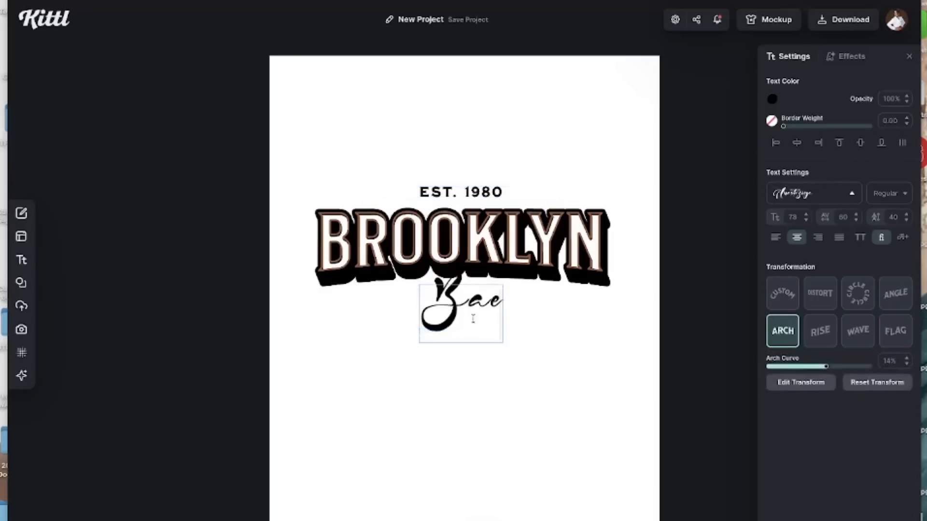
{"action": "left_click", "coordinate": [858, 196]}
{"action": "left_click", "coordinate": [694, 122]}
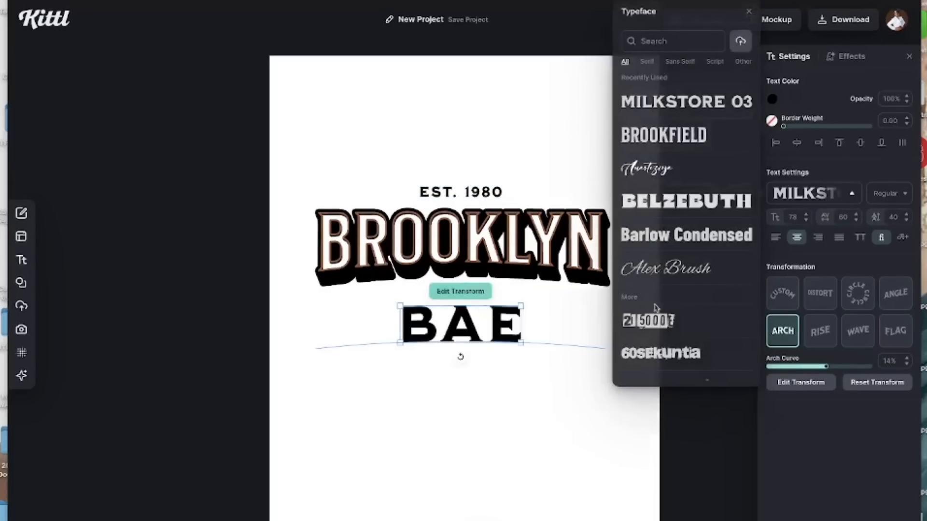
Move BAE up close beneath BROOKLYN, keeping it horizontally centered on the artboard.
{"action": "left_click", "coordinate": [568, 410]}
{"action": "left_click_drag", "start_coordinate": [482, 333], "coordinate": [495, 309]}
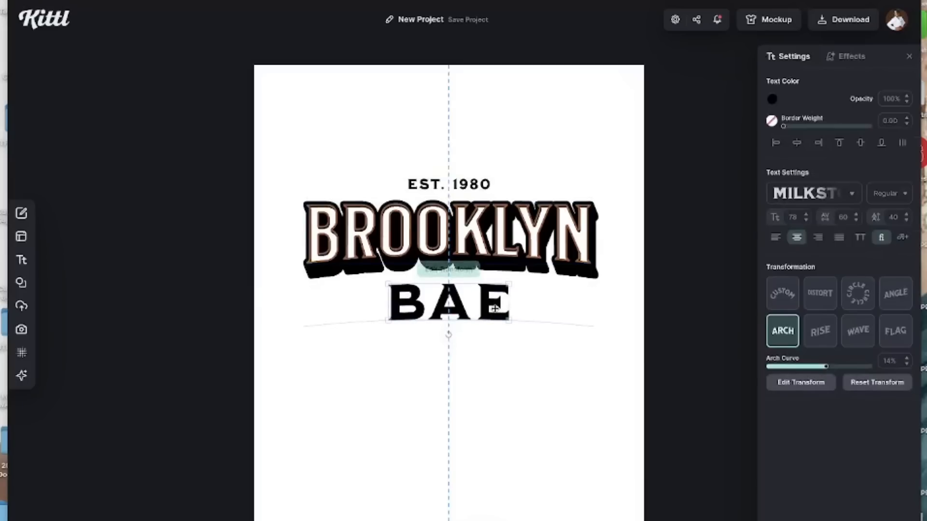
{"action": "left_click", "coordinate": [523, 394]}
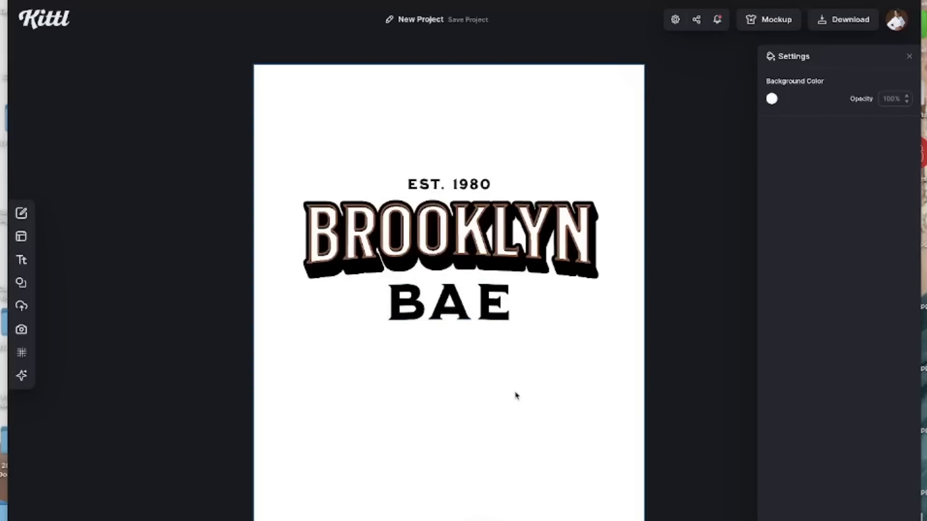
Set up the SVG download of the design with Remove Background and Optimize Quality turned on.
{"action": "left_click", "coordinate": [903, 25]}
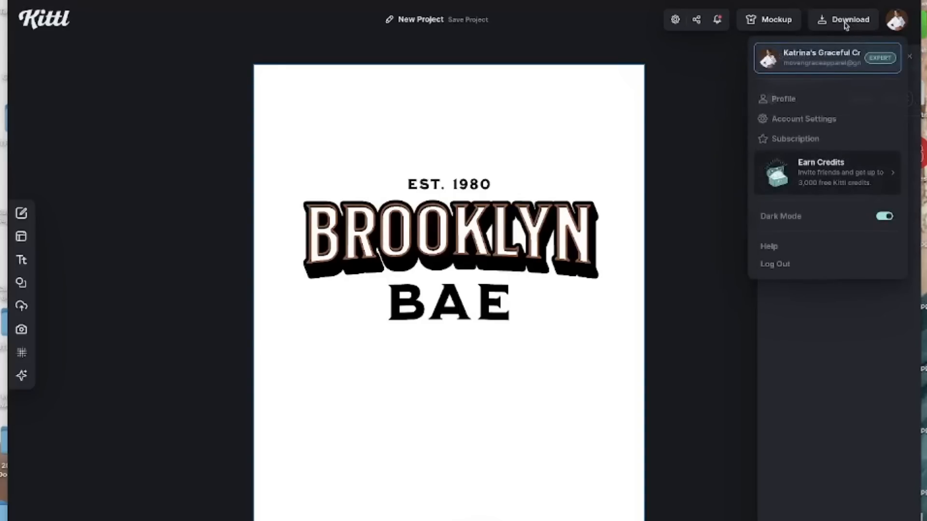
{"action": "left_click", "coordinate": [852, 22]}
{"action": "left_click", "coordinate": [840, 269]}
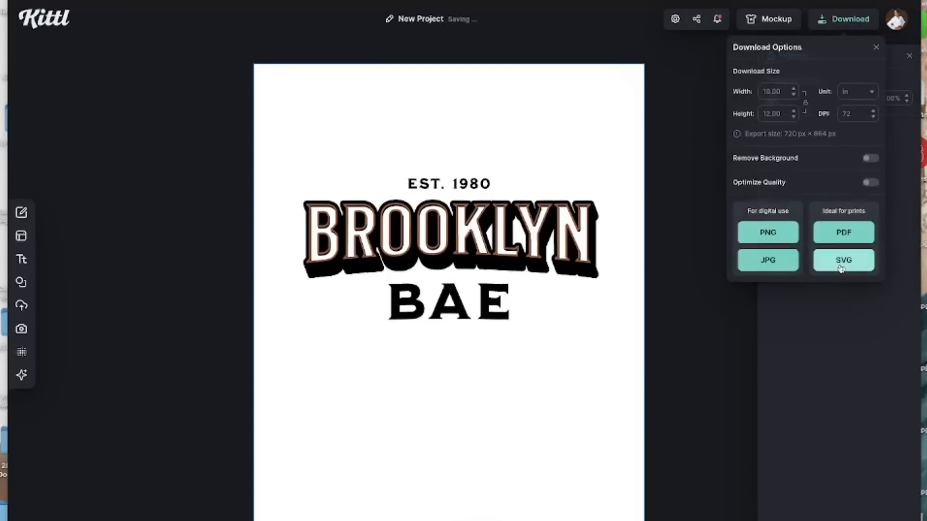
{"action": "left_click", "coordinate": [867, 162]}
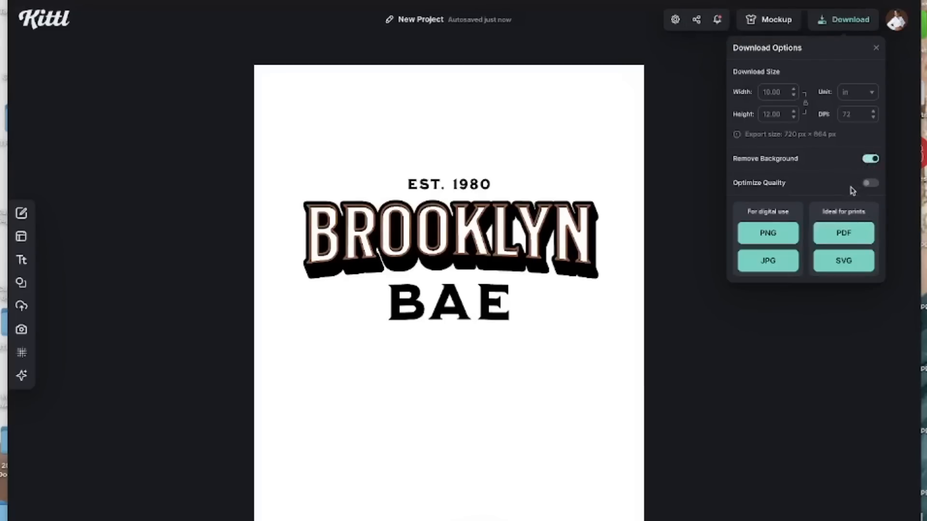
{"action": "left_click", "coordinate": [868, 185]}
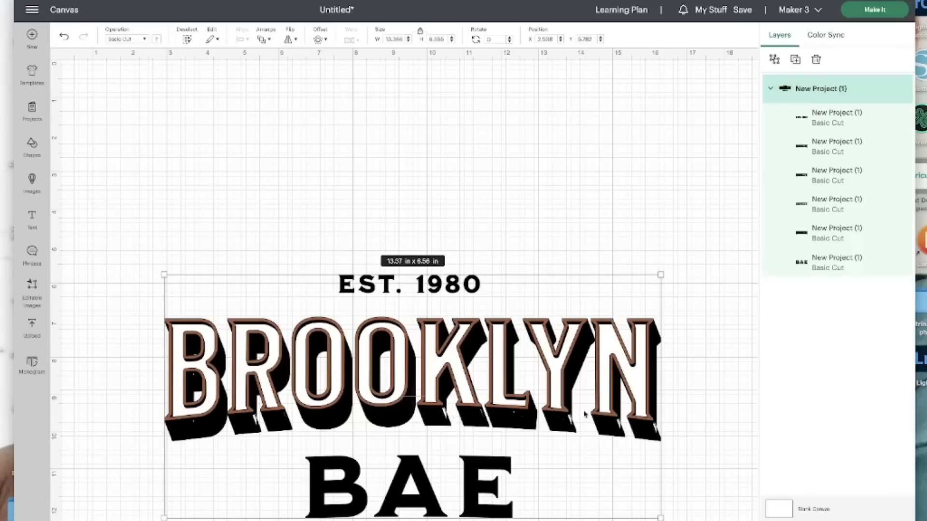
In Cricut Design Space, select the EST. 1980 layer of the imported New Project (1) design.
{"action": "scroll", "coordinate": [696, 367], "scroll_direction": "down", "scroll_amount": 1}
{"action": "scroll", "coordinate": [695, 367], "scroll_direction": "right", "scroll_amount": 1}
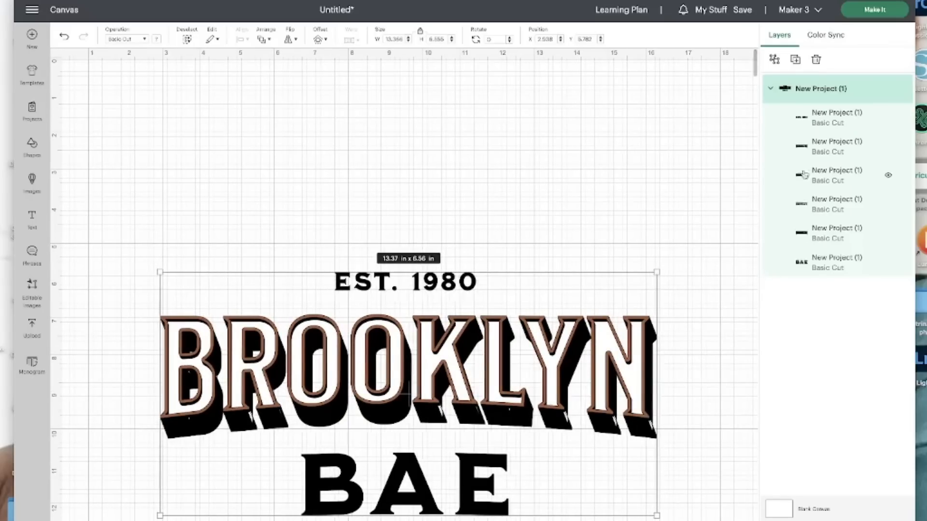
{"action": "left_click", "coordinate": [815, 121]}
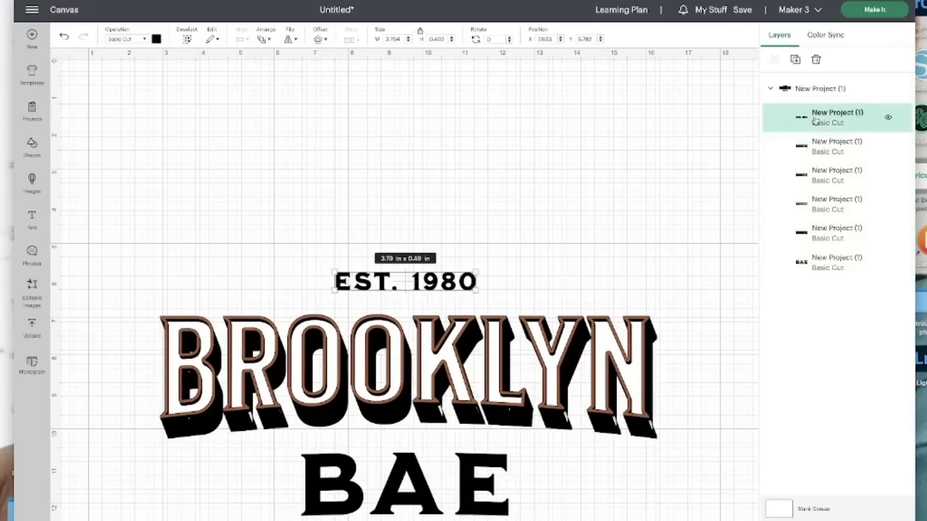
Select the brown BROOKLYN outline layer and try shifting it apart from the other layers of the design.
{"action": "left_click", "coordinate": [817, 146]}
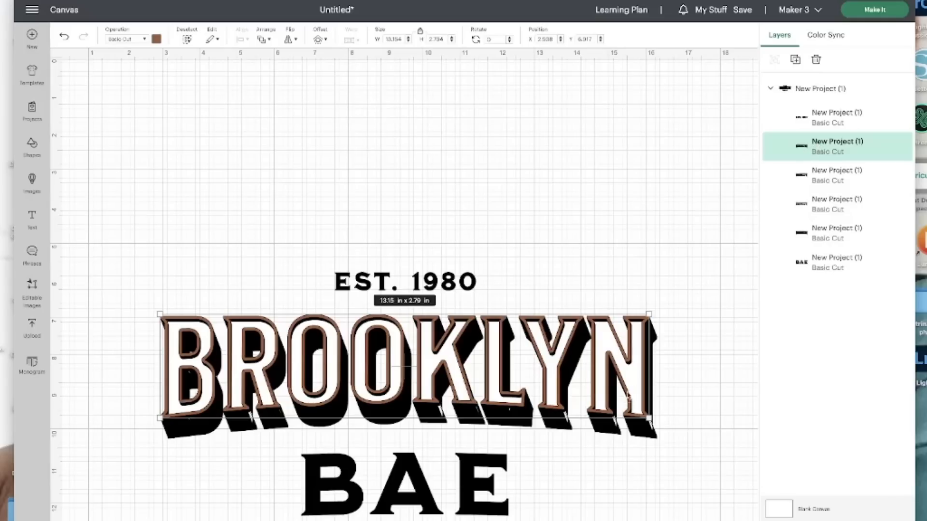
{"action": "left_click_drag", "start_coordinate": [598, 377], "coordinate": [621, 376]}
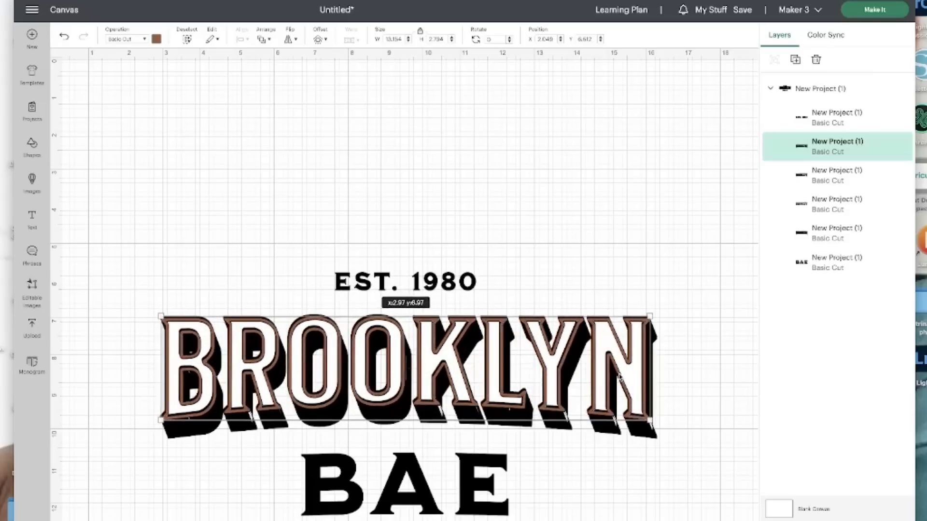
{"action": "left_click_drag", "start_coordinate": [621, 376], "coordinate": [620, 377]}
Move the whole EST. 1980 BROOKLYN BAE design up on the canvas and ungroup it into separate layers.
{"action": "left_click", "coordinate": [402, 324]}
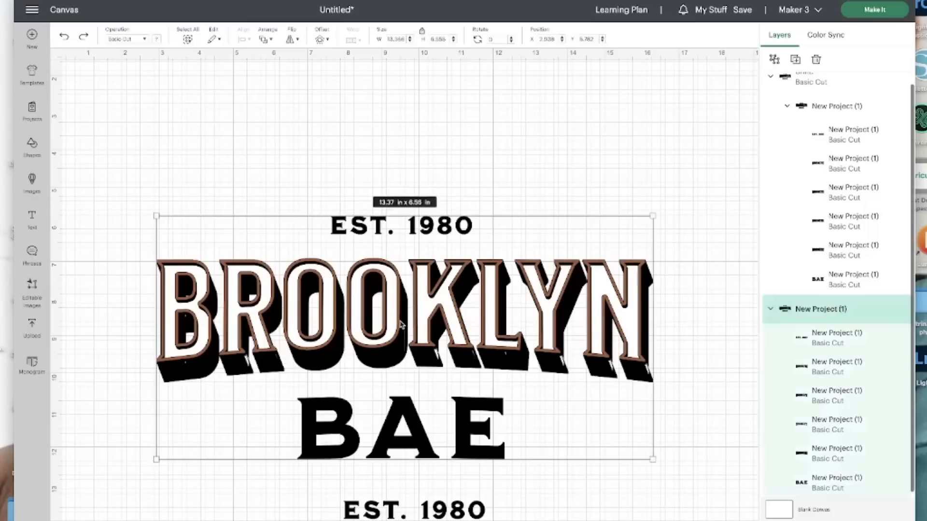
{"action": "left_click_drag", "start_coordinate": [395, 311], "coordinate": [395, 214]}
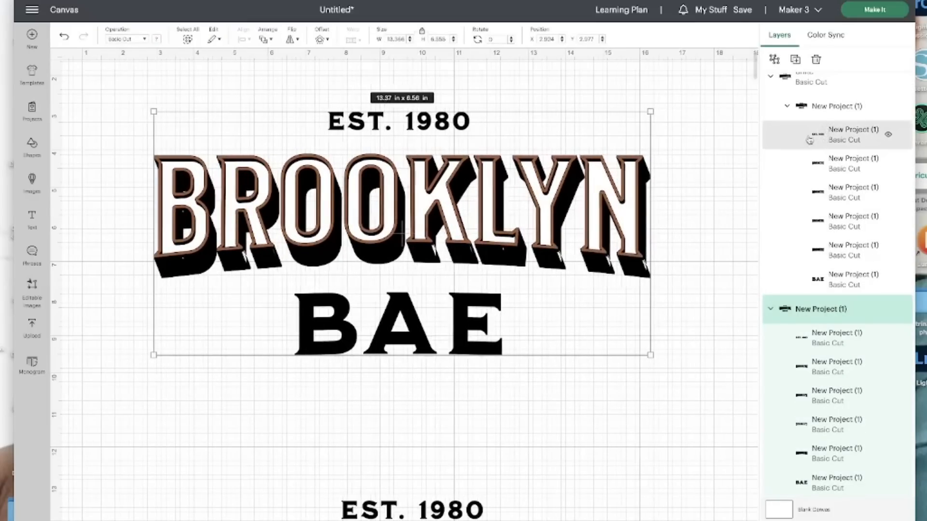
{"action": "right_click", "coordinate": [538, 208]}
{"action": "left_click", "coordinate": [570, 32]}
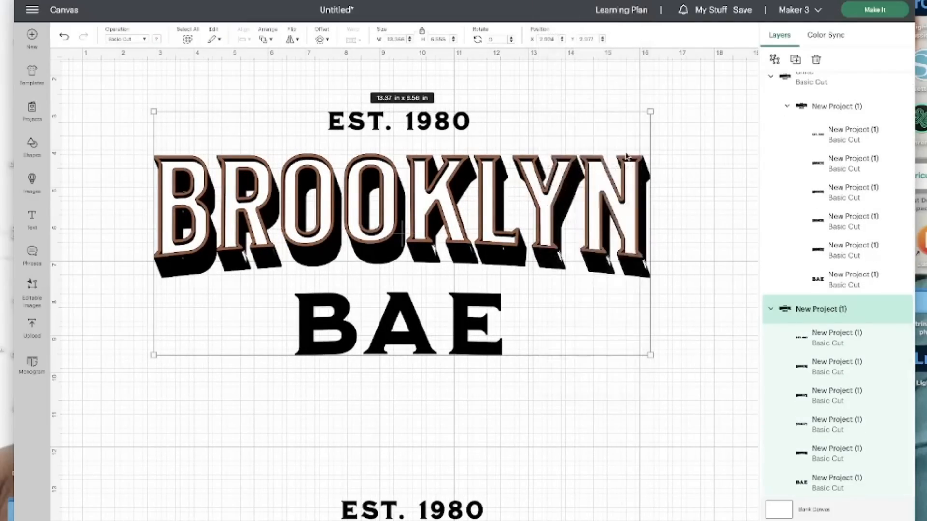
{"action": "left_click", "coordinate": [716, 226]}
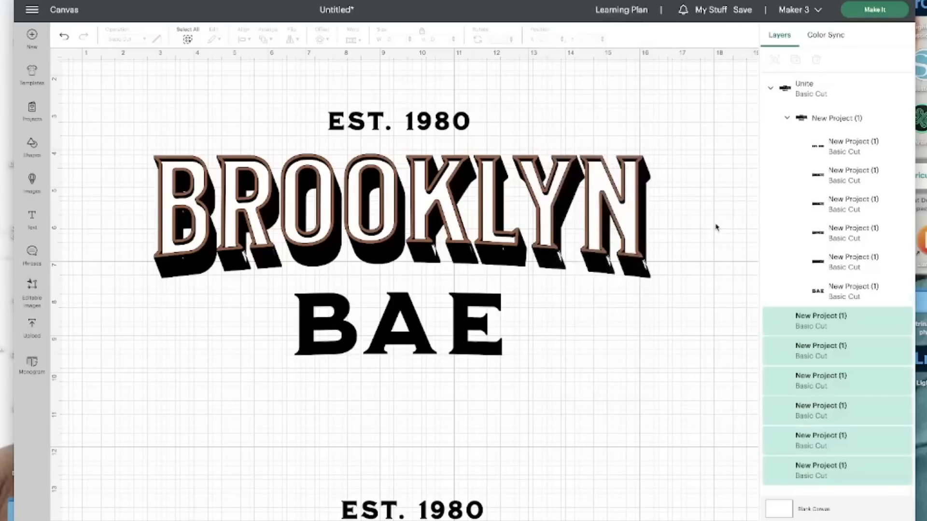
Select all the ungrouped layers together and scale the design down proportionally to about 10 in wide.
{"action": "left_click", "coordinate": [437, 123]}
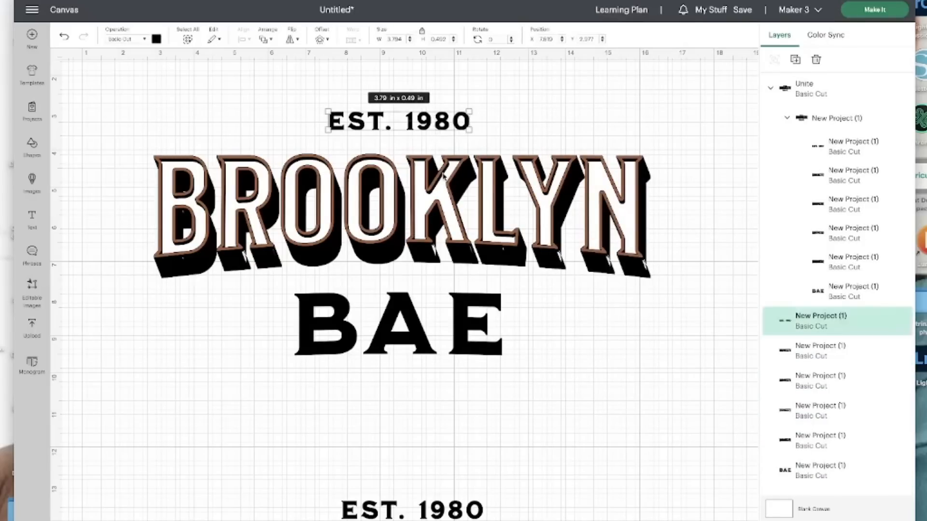
{"action": "left_click_drag", "start_coordinate": [443, 176], "coordinate": [442, 177]}
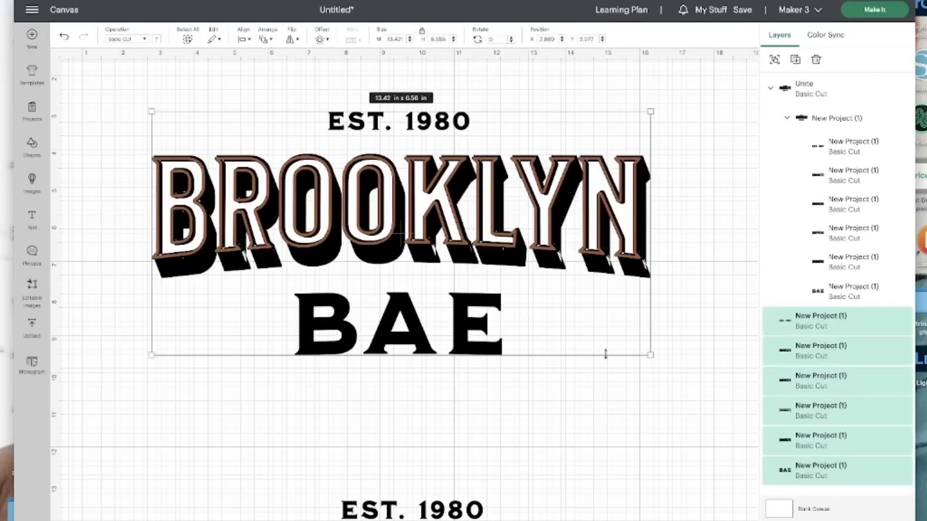
{"action": "scroll", "coordinate": [605, 355], "scroll_direction": "down", "scroll_amount": 1}
{"action": "scroll", "coordinate": [637, 348], "scroll_direction": "up", "scroll_amount": 1}
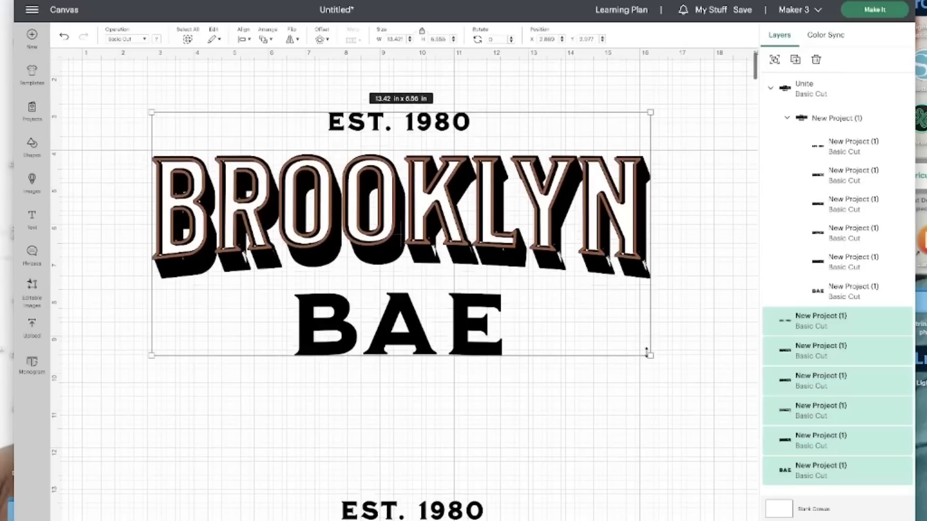
{"action": "left_click_drag", "start_coordinate": [651, 356], "coordinate": [525, 271]}
{"action": "left_click", "coordinate": [582, 348]}
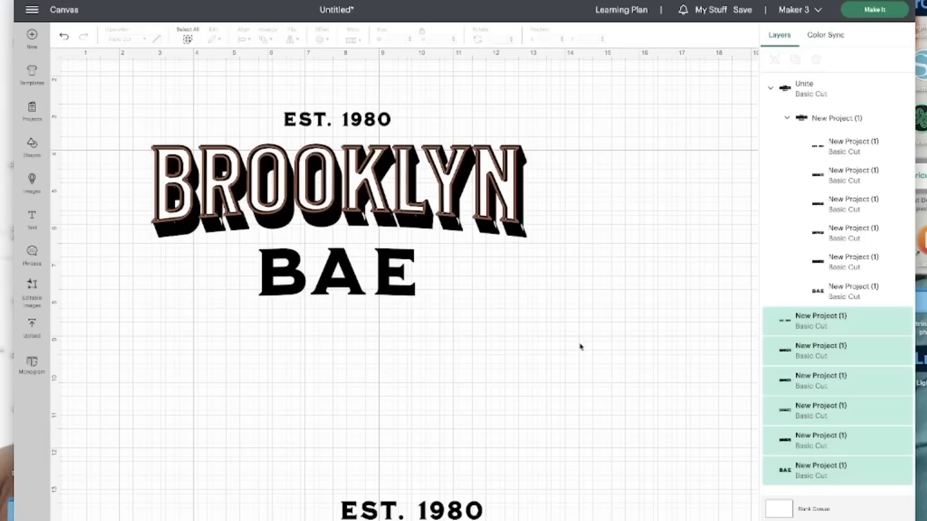
Move the brown outline, black outline and white BROOKLYN layers off the black shadow layer into the space below BAE.
{"action": "left_click_drag", "start_coordinate": [396, 206], "coordinate": [493, 417]}
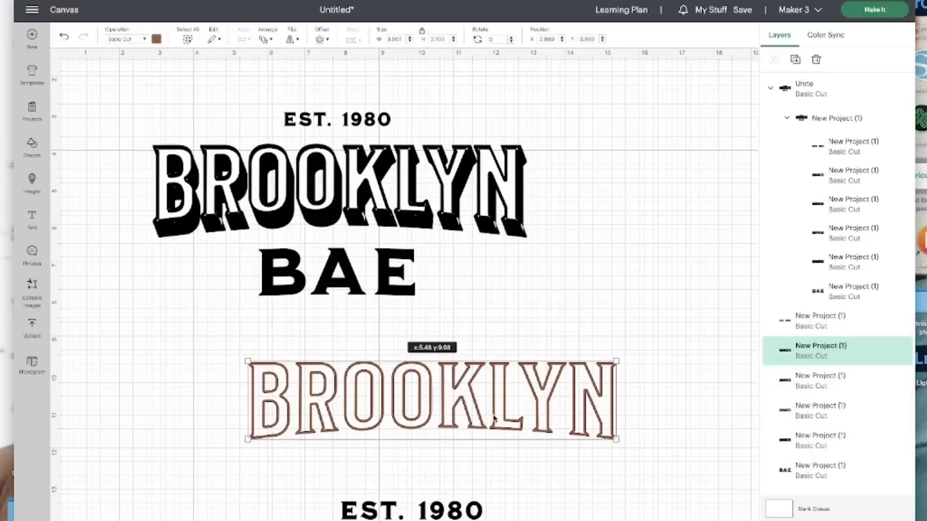
{"action": "left_click_drag", "start_coordinate": [379, 185], "coordinate": [479, 389]}
{"action": "left_click_drag", "start_coordinate": [368, 179], "coordinate": [517, 317]}
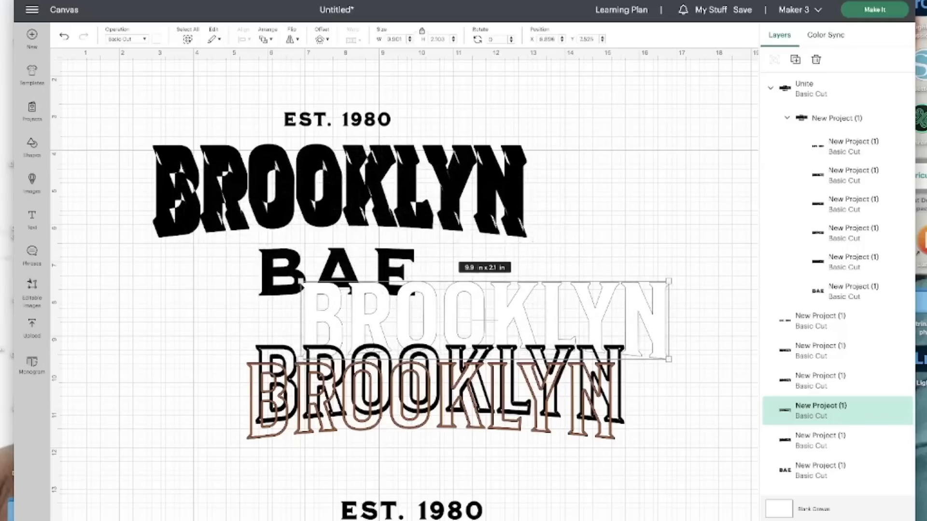
{"action": "mouse_move", "coordinate": [380, 170]}
{"action": "left_mouse_down"}
{"action": "mouse_move", "coordinate": [405, 171]}
{"action": "mouse_move", "coordinate": [376, 169]}
{"action": "left_mouse_up"}
{"action": "scroll", "coordinate": [327, 245], "scroll_direction": "up", "scroll_amount": 1}
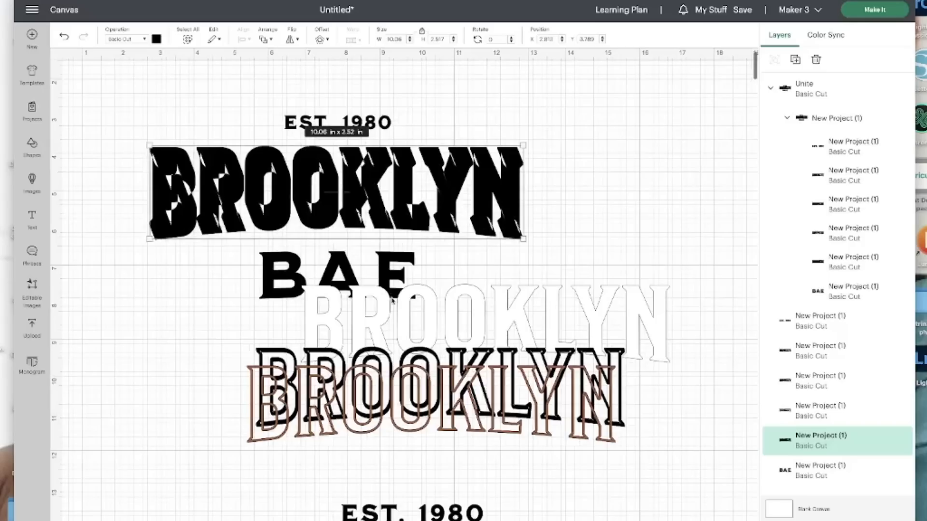
{"action": "left_click_drag", "start_coordinate": [390, 279], "coordinate": [390, 275]}
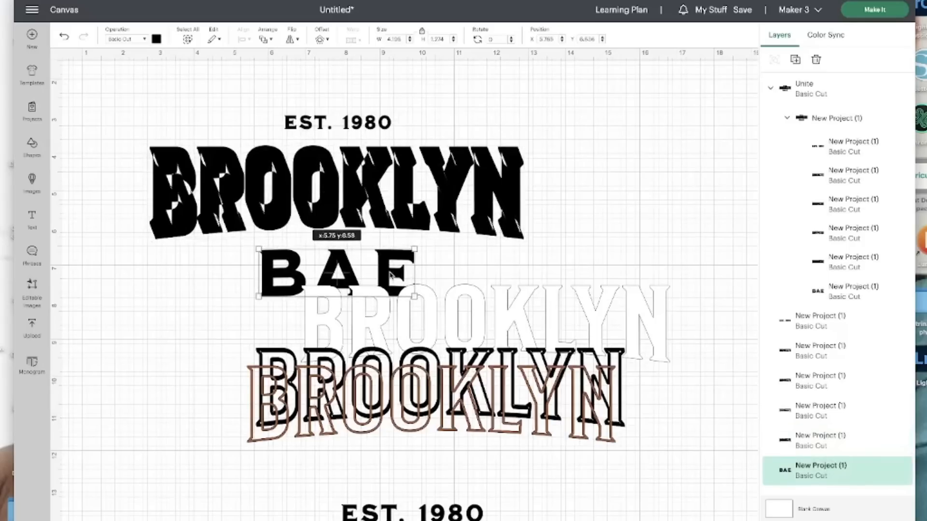
{"action": "left_click_drag", "start_coordinate": [435, 332], "coordinate": [414, 426]}
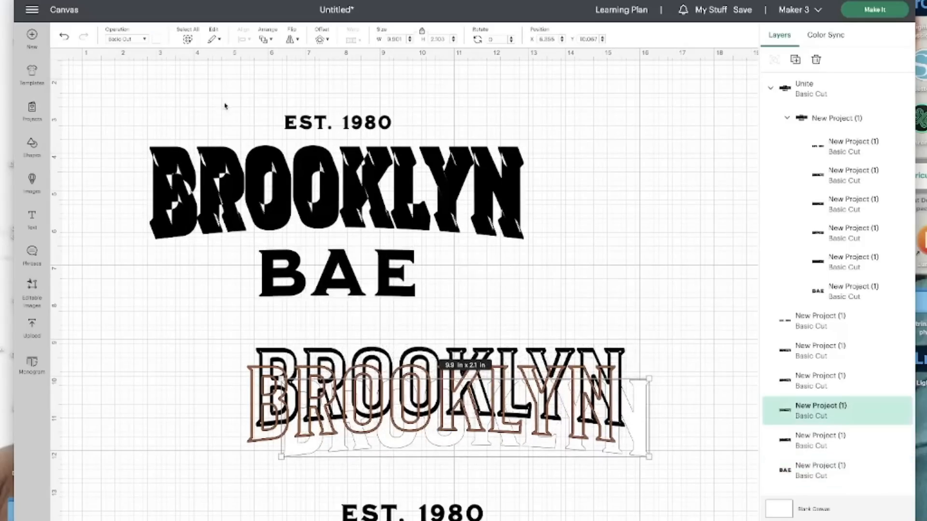
Undo the last move of the white BROOKLYN layer and move it down clear of BAE again.
{"action": "left_click_drag", "start_coordinate": [211, 94], "coordinate": [523, 305]}
{"action": "left_click", "coordinate": [684, 266]}
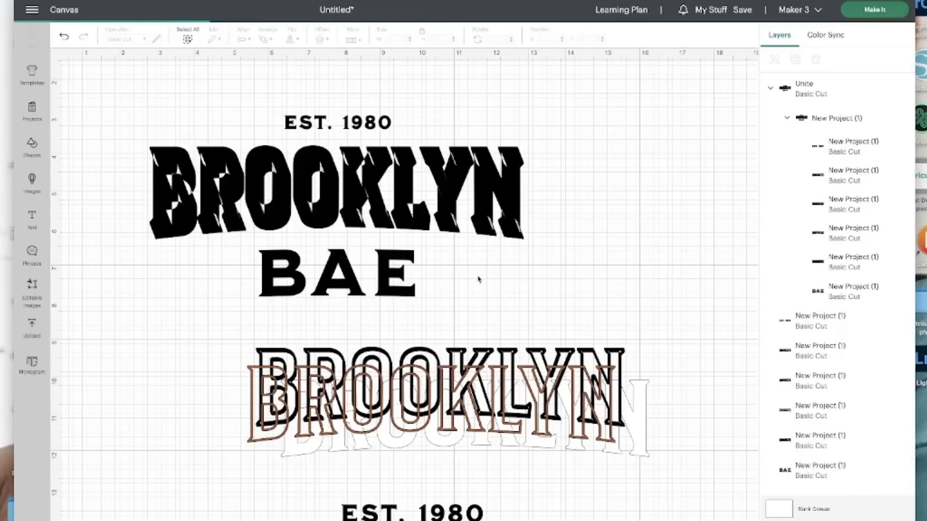
{"action": "key", "text": "ctrl+z"}
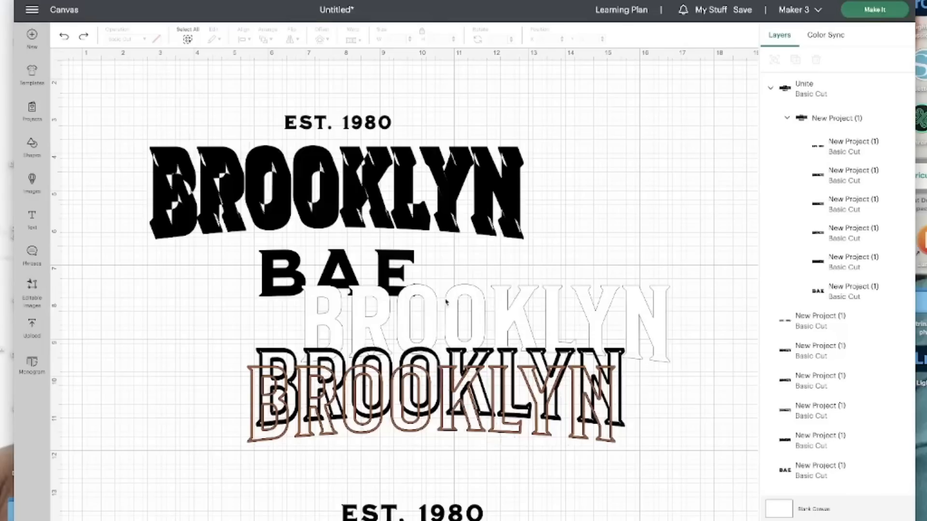
{"action": "left_click_drag", "start_coordinate": [431, 303], "coordinate": [412, 393]}
Select EST. 1980, the black BROOKLYN shadow and BAE together and attach them.
{"action": "left_click_drag", "start_coordinate": [191, 86], "coordinate": [530, 303]}
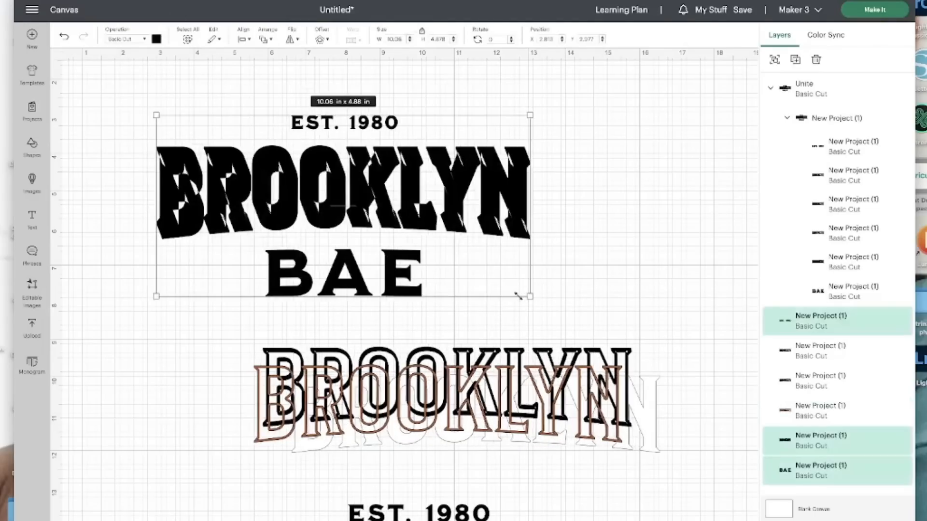
{"action": "left_click", "coordinate": [256, 117]}
{"action": "left_click_drag", "start_coordinate": [197, 102], "coordinate": [581, 298]}
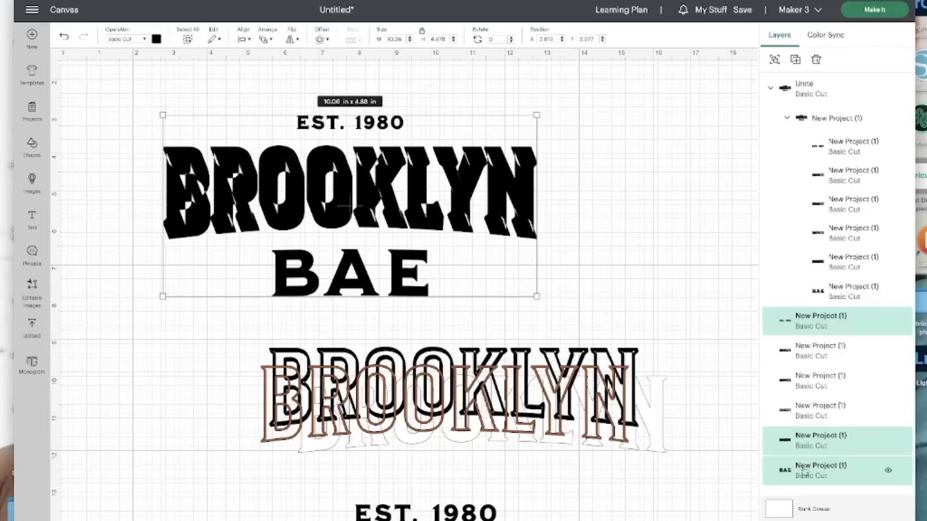
{"action": "left_click", "coordinate": [832, 520]}
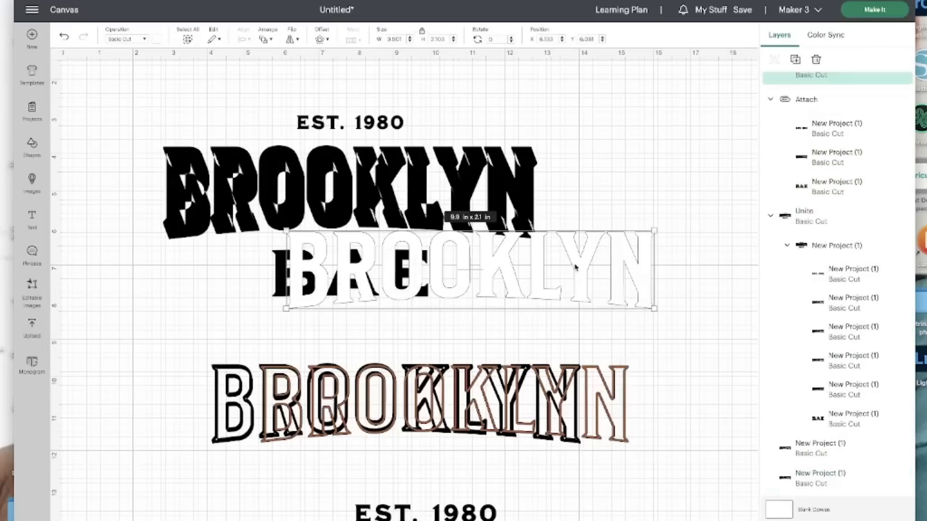
Stack the white BROOKLYN lettering and the black outline over the attached shadow, bringing the black outline to the front.
{"action": "left_click_drag", "start_coordinate": [575, 267], "coordinate": [454, 184]}
{"action": "left_click_drag", "start_coordinate": [561, 426], "coordinate": [591, 478]}
{"action": "left_click_drag", "start_coordinate": [541, 387], "coordinate": [604, 293]}
{"action": "right_click", "coordinate": [604, 293]}
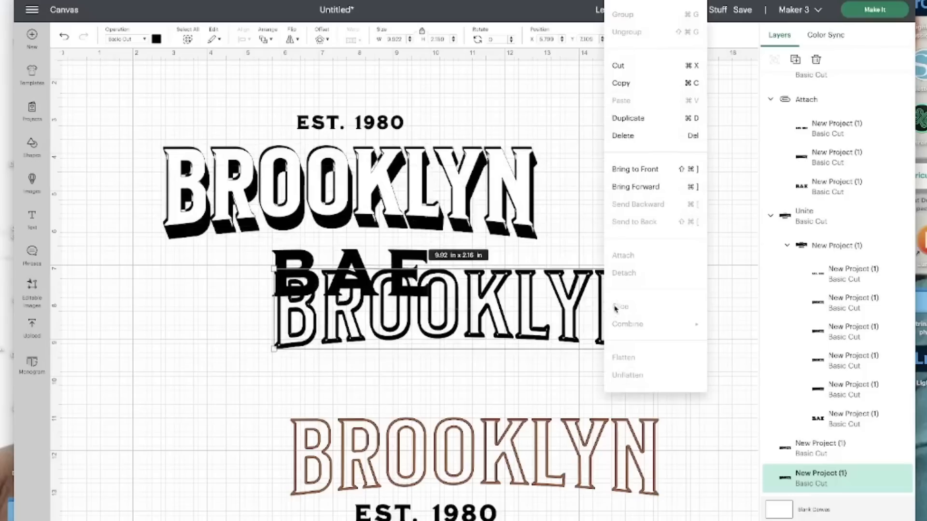
{"action": "left_click", "coordinate": [628, 170]}
{"action": "left_click_drag", "start_coordinate": [569, 334], "coordinate": [464, 206]}
Bring the brown BROOKLYN outline to the front and position it just beneath BAE.
{"action": "left_click_drag", "start_coordinate": [551, 485], "coordinate": [538, 378]}
{"action": "right_click", "coordinate": [538, 377]}
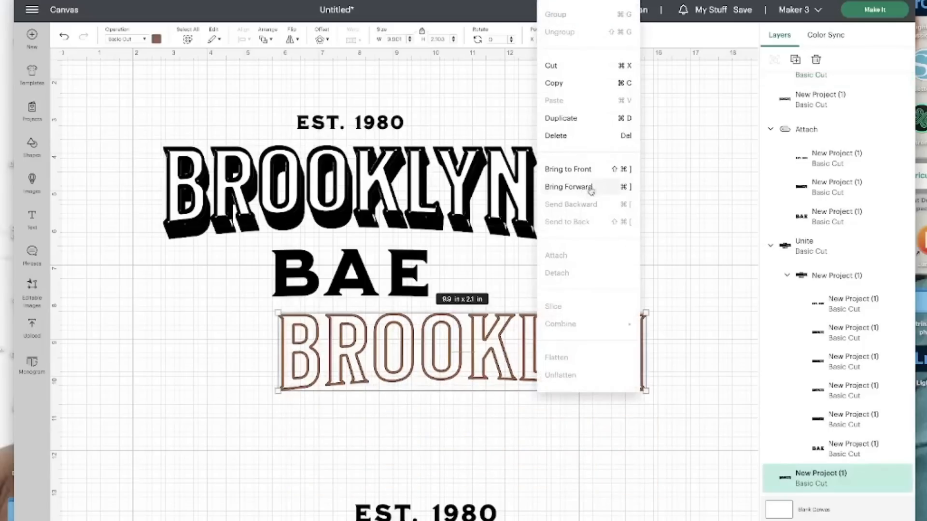
{"action": "left_click", "coordinate": [579, 170]}
{"action": "left_click_drag", "start_coordinate": [534, 352], "coordinate": [456, 367]}
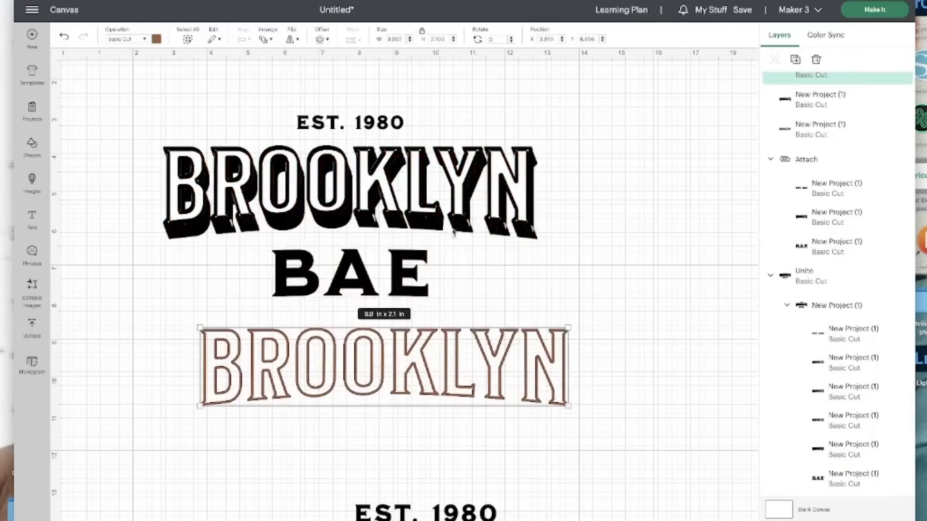
Replace the black outline on the white lettering with the brown one, place the black outline below BAE, and proceed to the mat preview.
{"action": "left_click_drag", "start_coordinate": [463, 216], "coordinate": [578, 493]}
{"action": "left_click", "coordinate": [529, 378]}
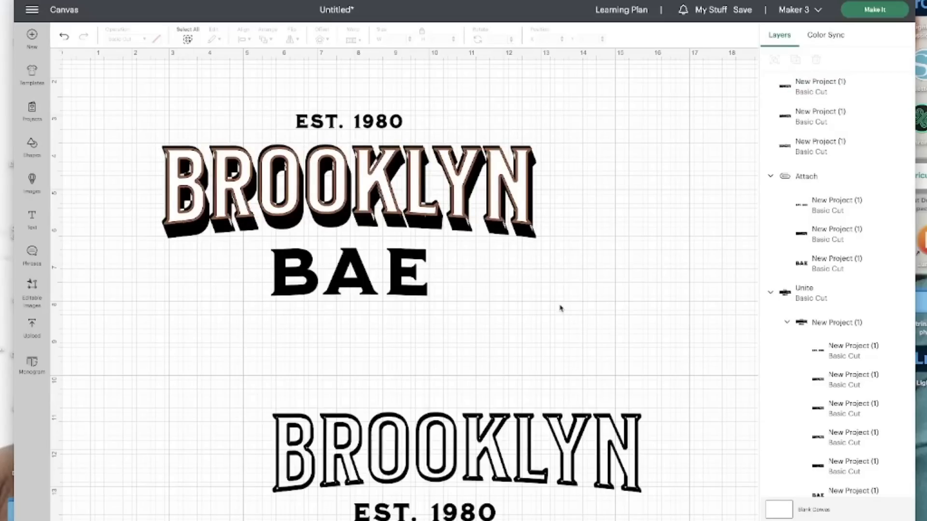
{"action": "scroll", "coordinate": [555, 333], "scroll_direction": "down", "scroll_amount": 1}
{"action": "left_click_drag", "start_coordinate": [524, 437], "coordinate": [456, 351]}
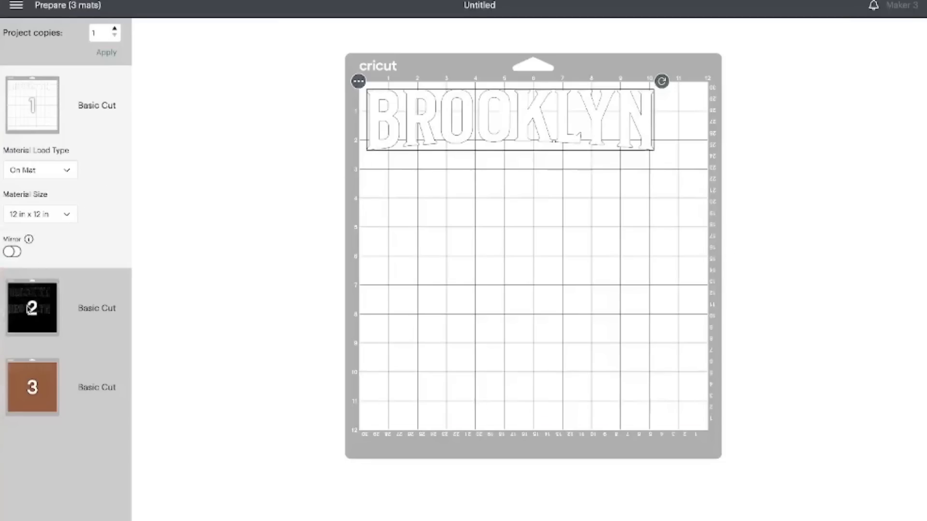
View the brown mat 3, and turn on mirroring for the black mat 2.
{"action": "left_click", "coordinate": [47, 377]}
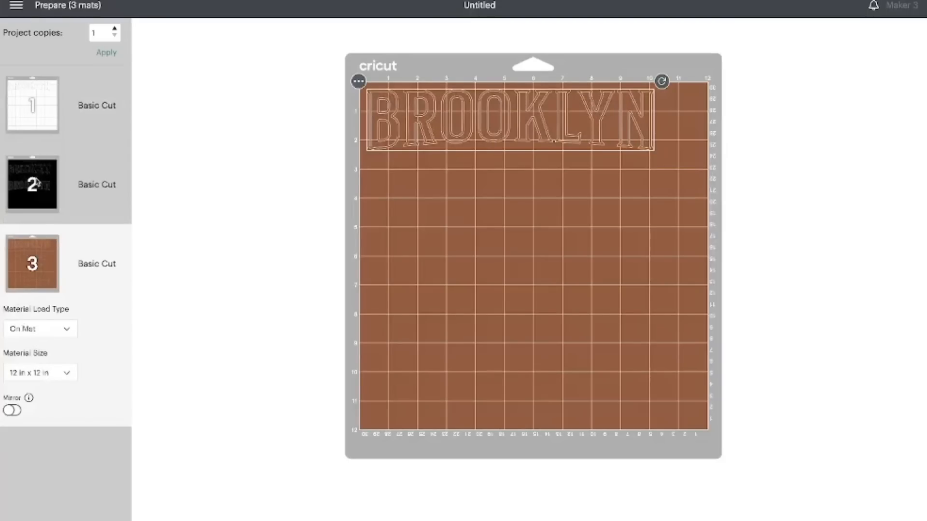
{"action": "left_click", "coordinate": [36, 182]}
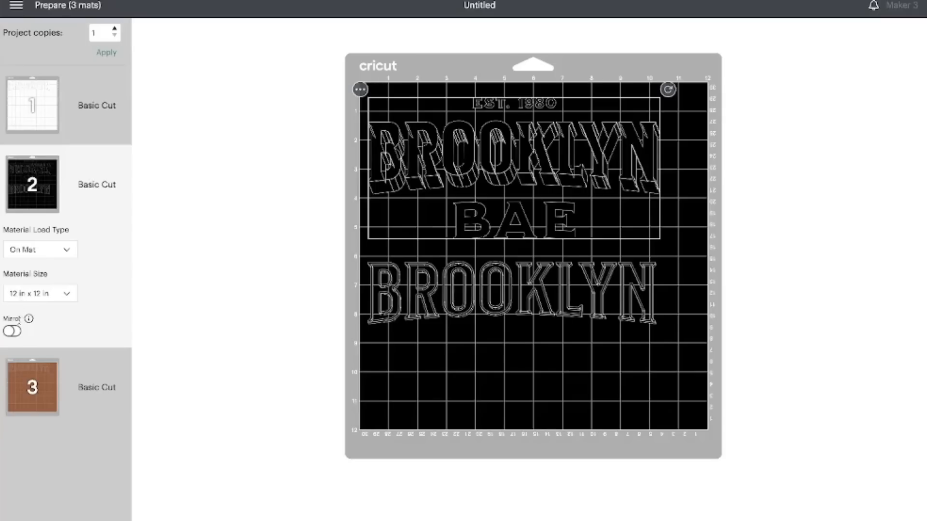
{"action": "left_click", "coordinate": [11, 332]}
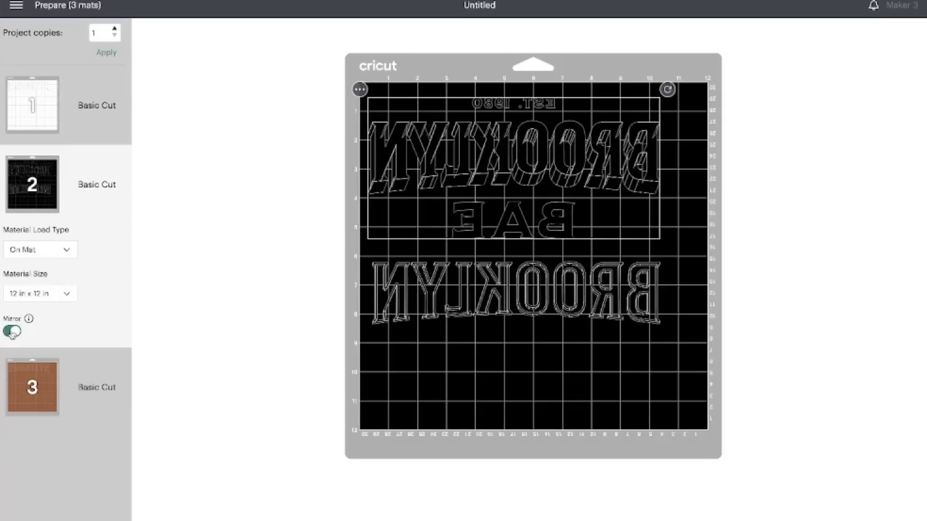
{"action": "left_click_drag", "start_coordinate": [458, 159], "coordinate": [456, 158]}
Turn on mirroring for the white mat 1 and the brown mat 3.
{"action": "left_click", "coordinate": [39, 111]}
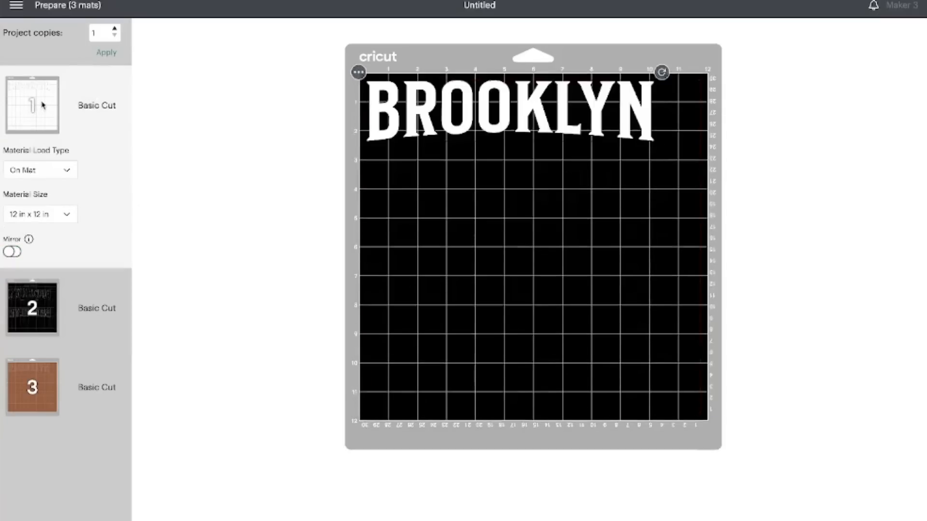
{"action": "left_click", "coordinate": [12, 251]}
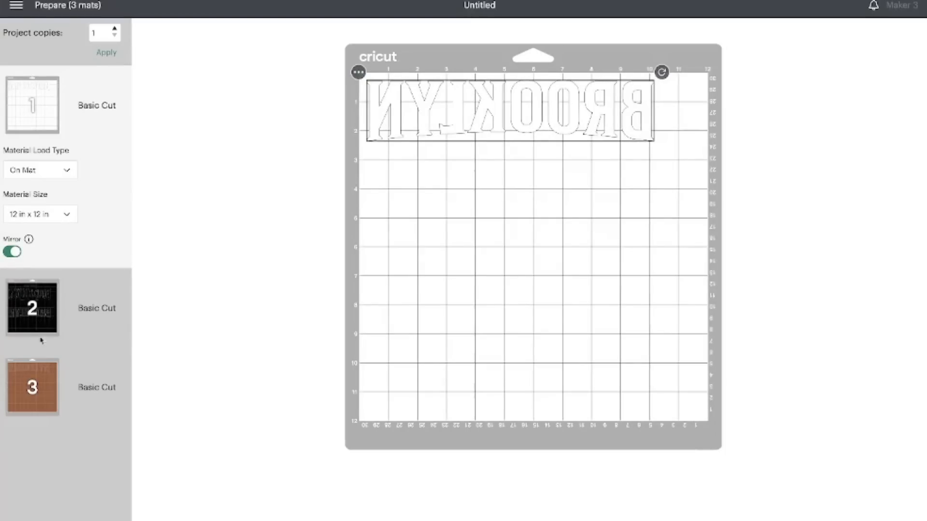
{"action": "left_click", "coordinate": [36, 389]}
{"action": "left_click", "coordinate": [12, 410]}
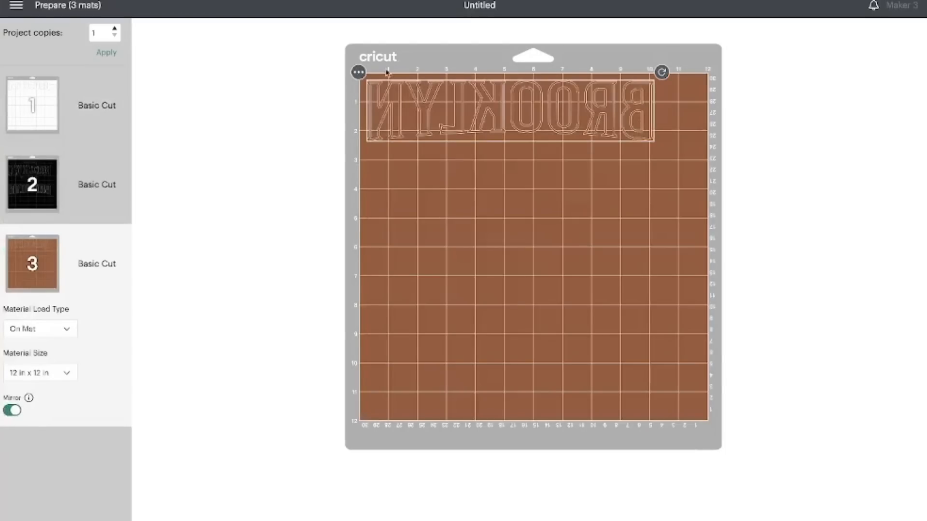
Review the mirrored mats, continue to the Make stage with mat 2, and set its base material to Everyday Iron-On.
{"action": "left_click_drag", "start_coordinate": [445, 114], "coordinate": [445, 121]}
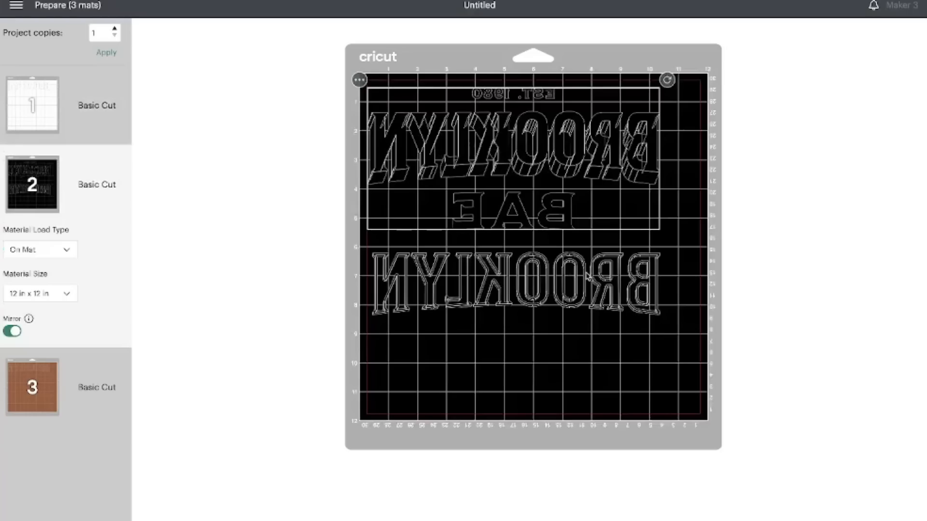
{"action": "scroll", "coordinate": [596, 263], "scroll_direction": "up", "scroll_amount": 1}
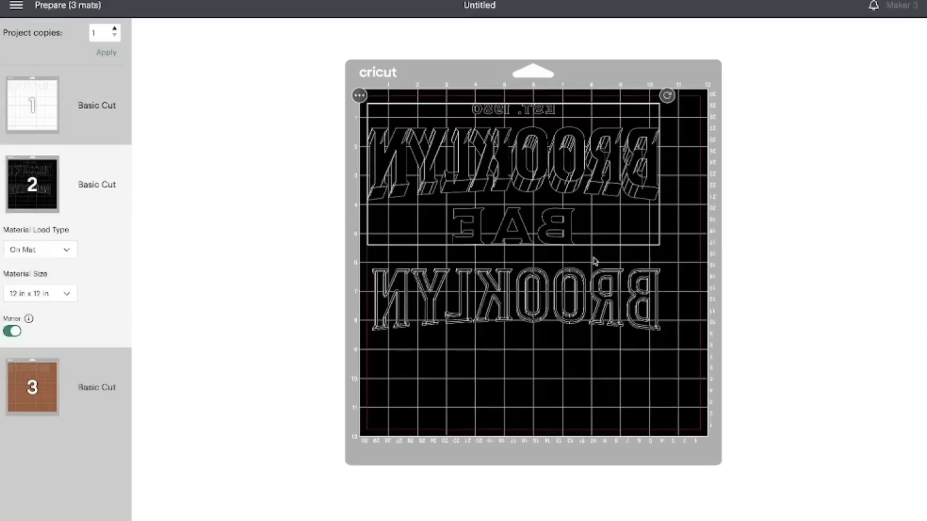
{"action": "scroll", "coordinate": [826, 431], "scroll_direction": "down", "scroll_amount": 1}
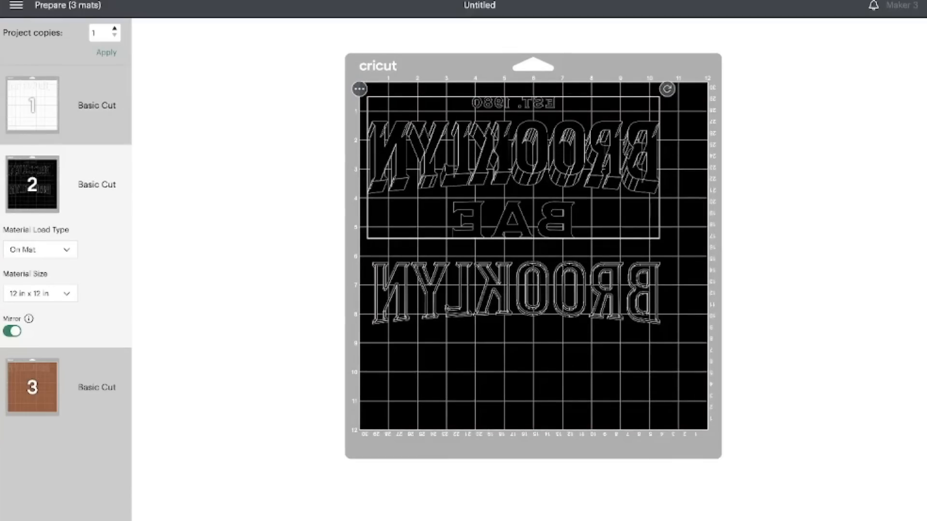
{"action": "left_click", "coordinate": [42, 117]}
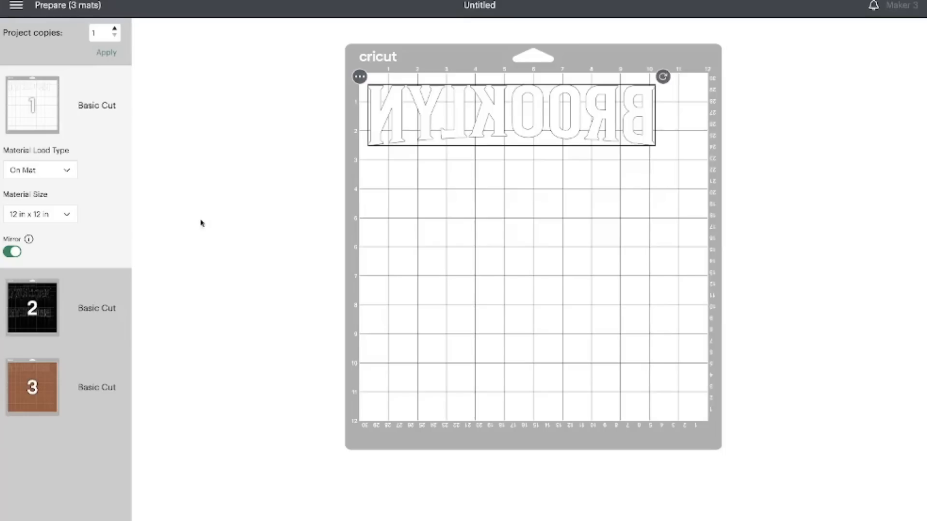
{"action": "left_click", "coordinate": [45, 316]}
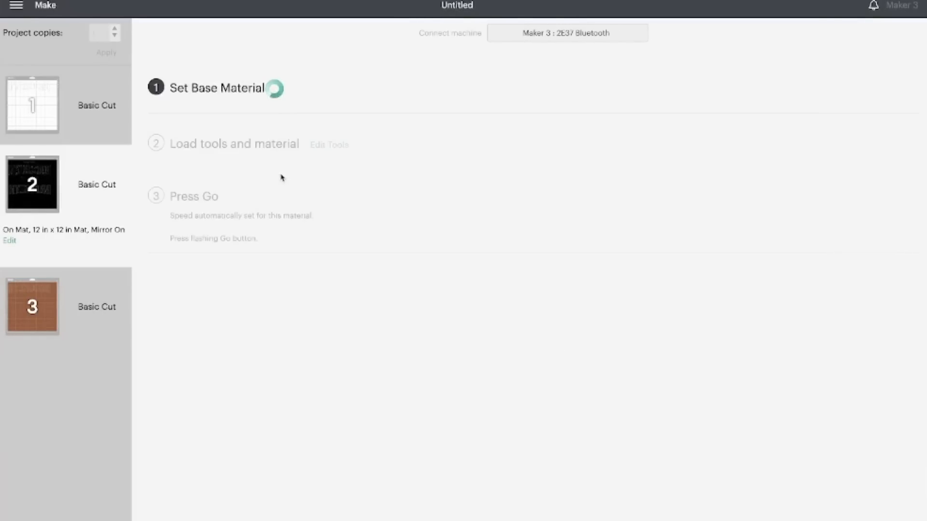
{"action": "left_click", "coordinate": [377, 147]}
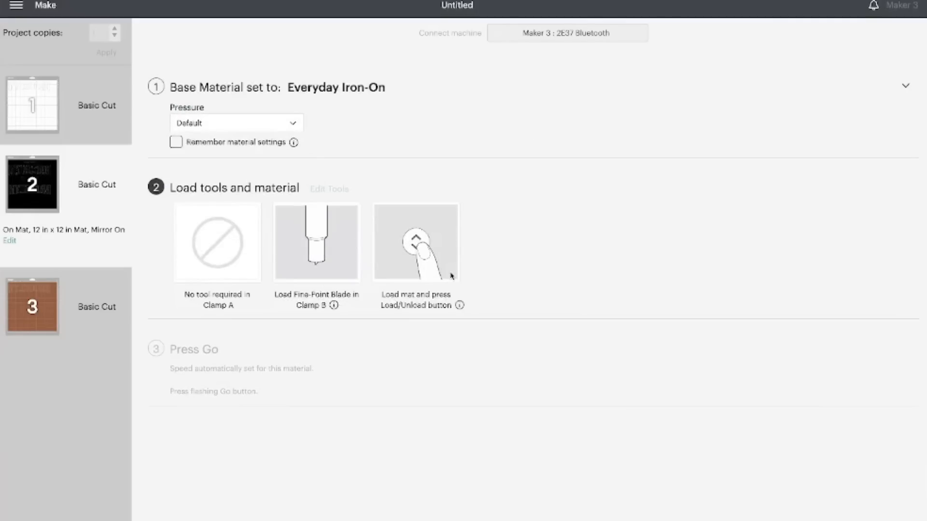